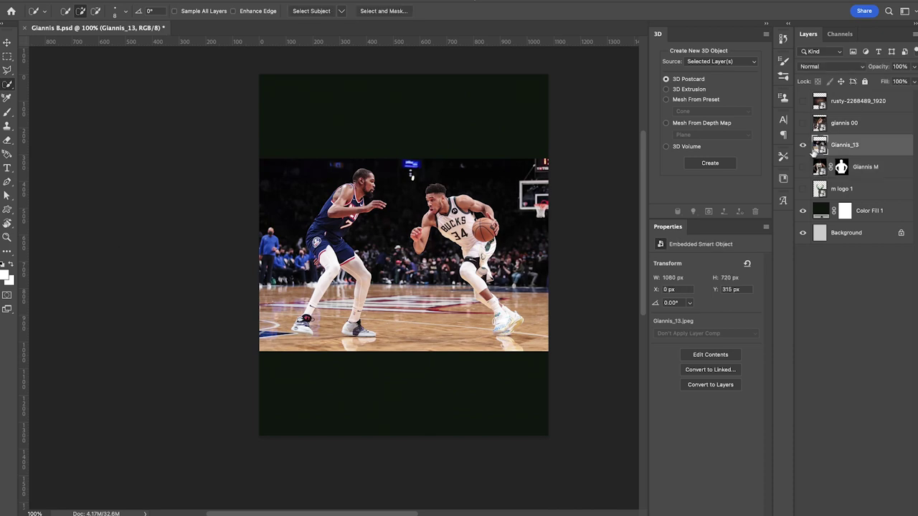
Step: Select the subjects in the Giannis_13 photo and subtract the defender in the navy uniform from the selection
key(super+plus)
scroll(594, 129, right, 5)
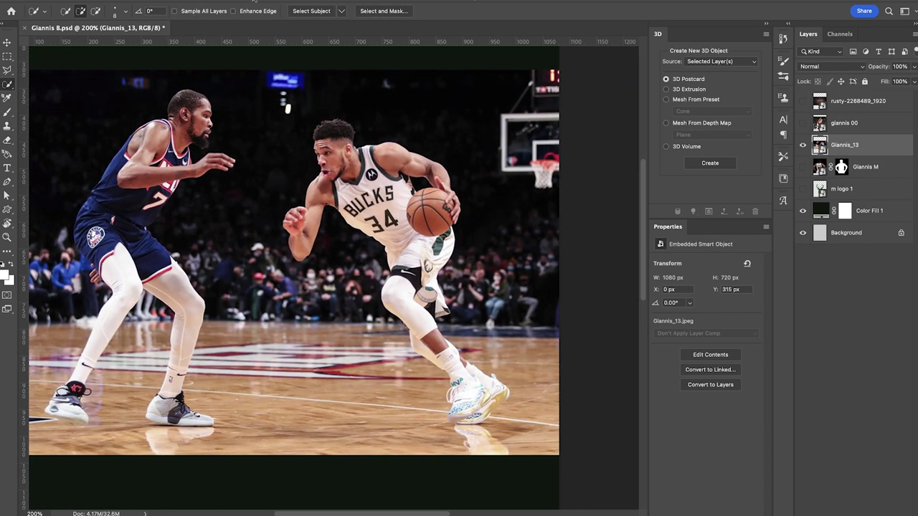
click(311, 11)
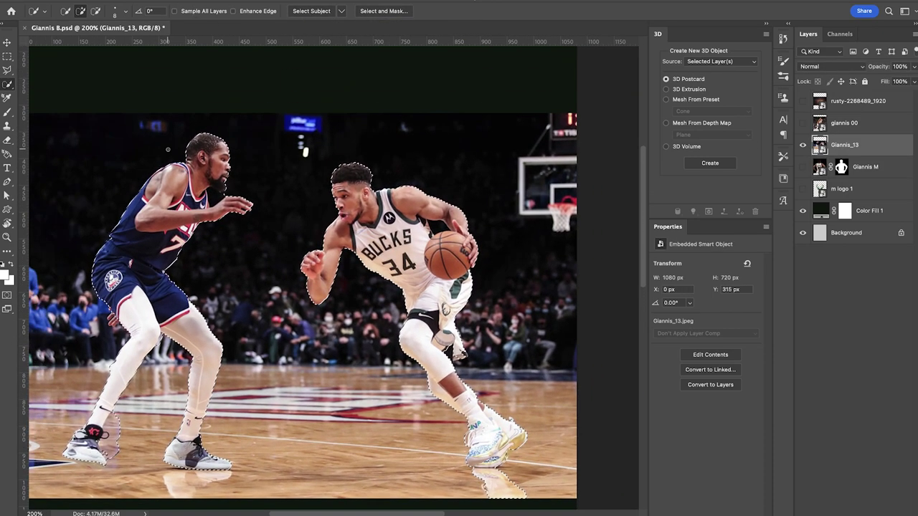
mouse_move(203, 152)
mouse_down()
mouse_move(155, 233)
mouse_move(143, 334)
mouse_up()
drag(107, 421, 87, 453)
drag(176, 447, 215, 455)
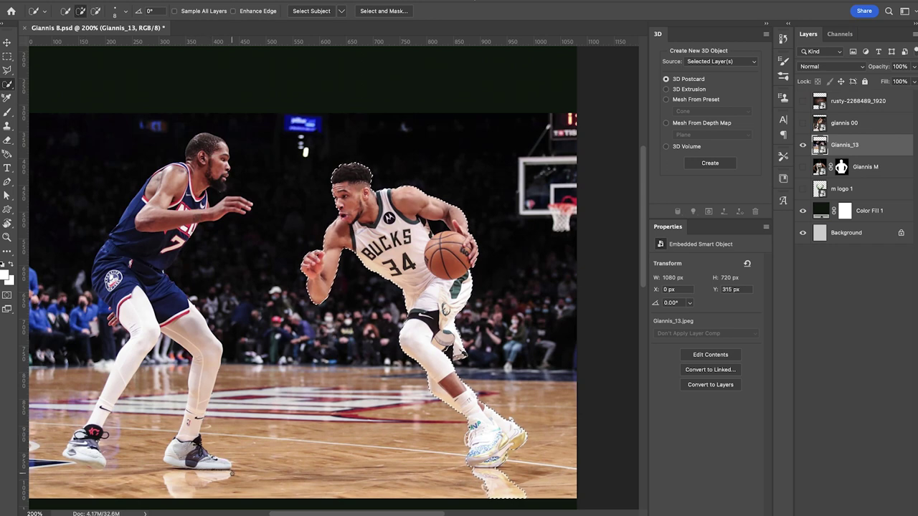
Step: Refine the dribbling player's selection at the arm gap and rear shoe, and apply it to Giannis_13 as a layer mask plus an empty vector mask
mouse_move(369, 326)
mouse_down()
mouse_move(536, 358)
mouse_move(296, 358)
mouse_up()
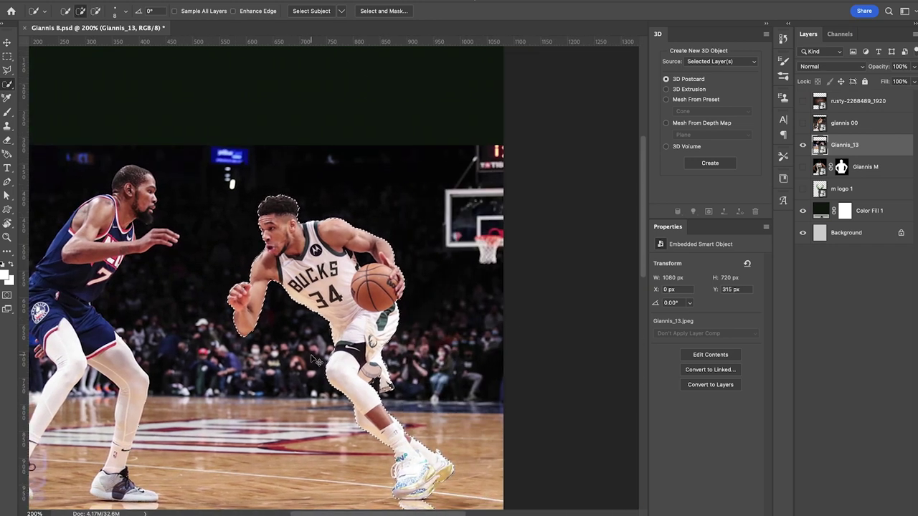
key(ctrl+plus)
alt+click(395, 240)
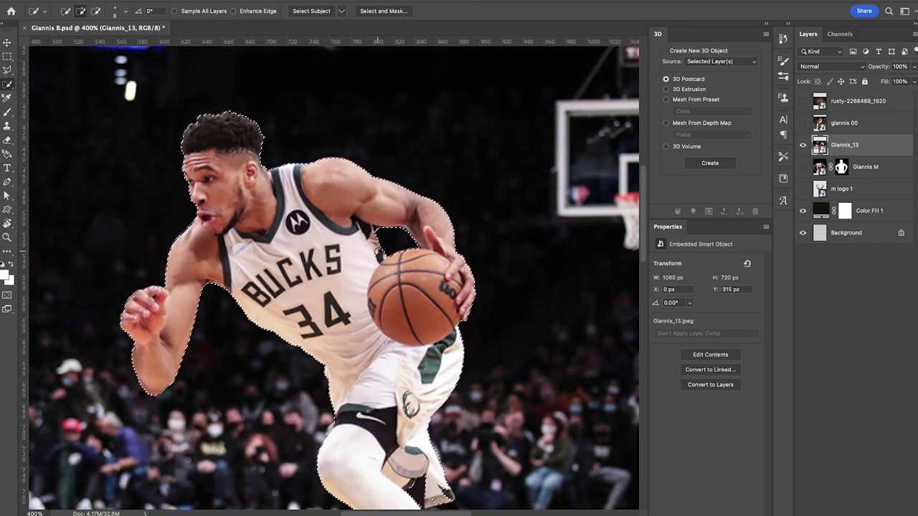
scroll(352, 319, down, 5)
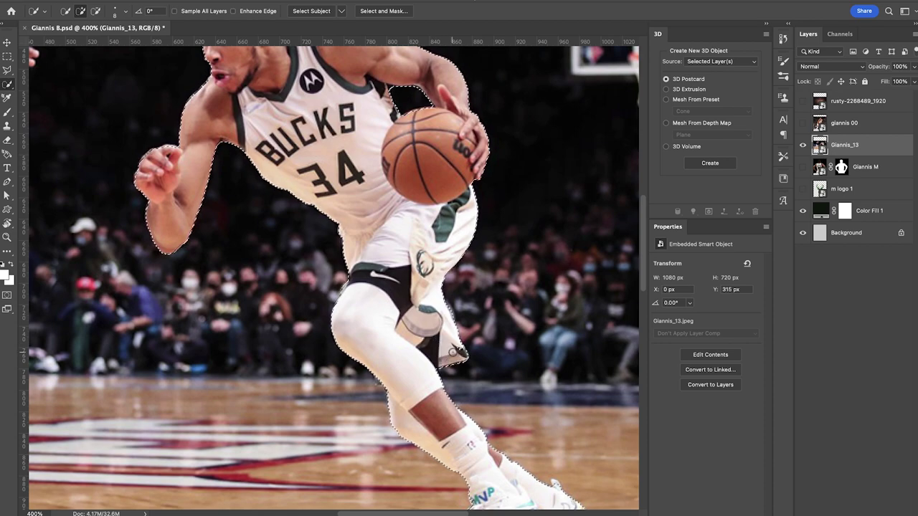
scroll(382, 293, up, 2)
scroll(382, 293, up, 1)
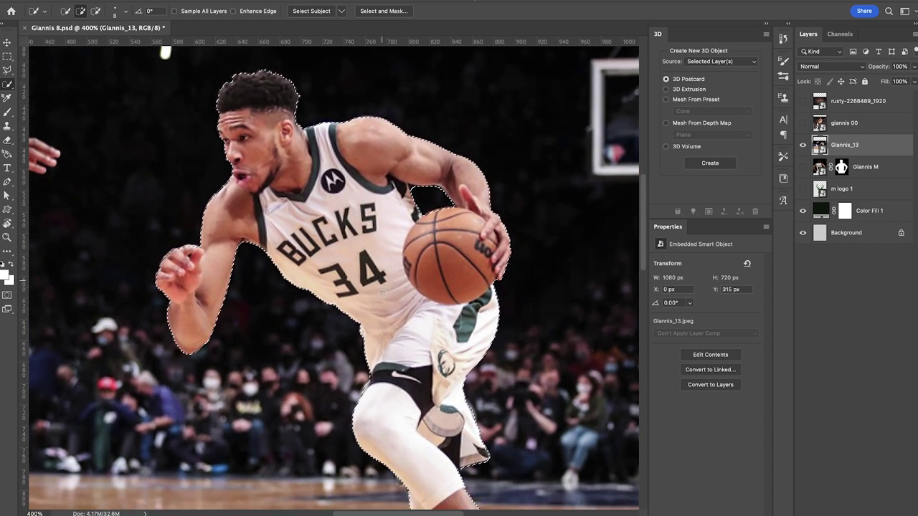
scroll(434, 347, down, 6)
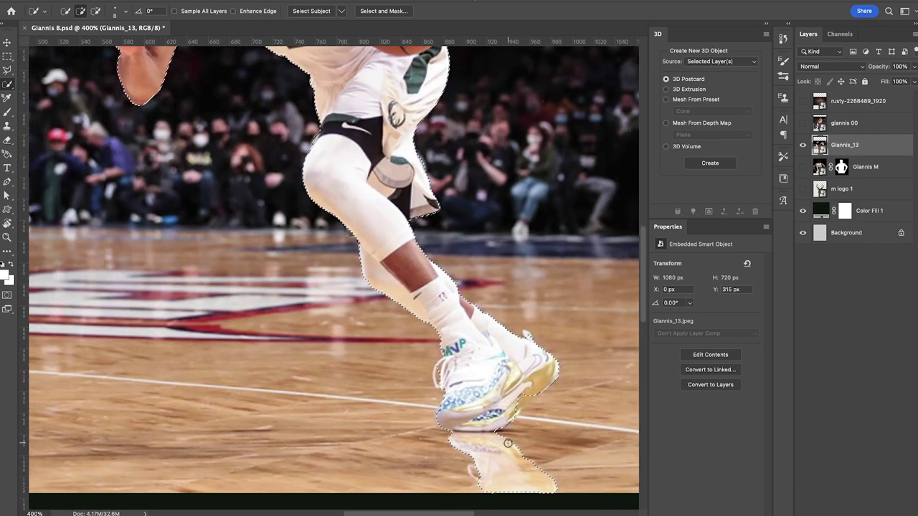
click(524, 397)
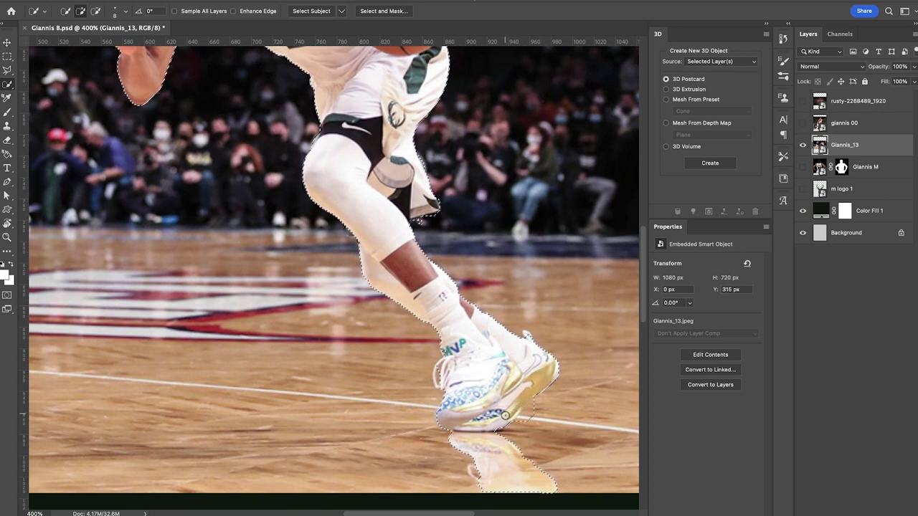
click(842, 515)
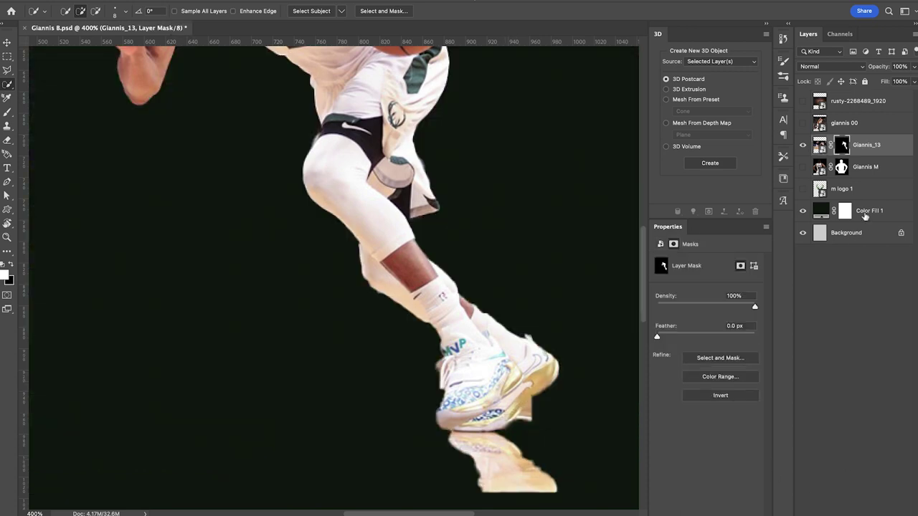
click(843, 515)
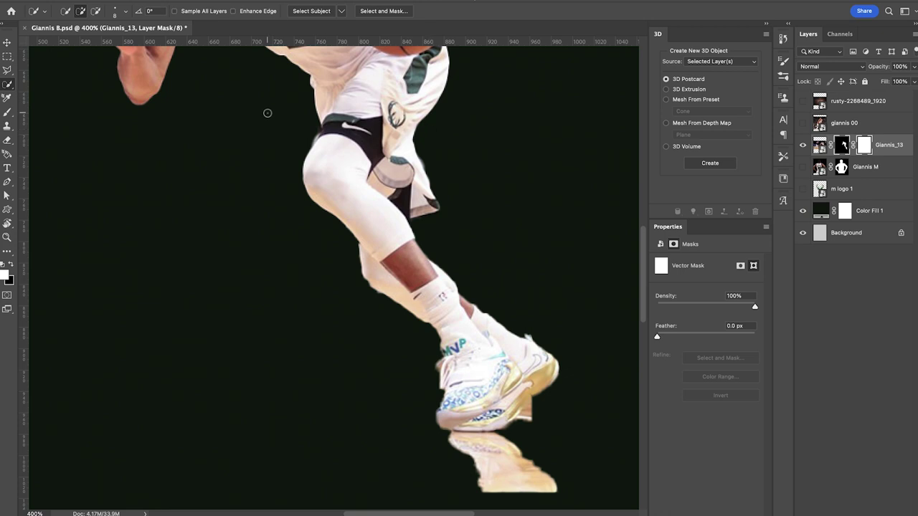
Step: Paint out the floor reflection and leftover court around the shoes on Giannis_13 with a 15 px black brush at 100% opacity
key(b)
click(63, 11)
double_click(220, 154)
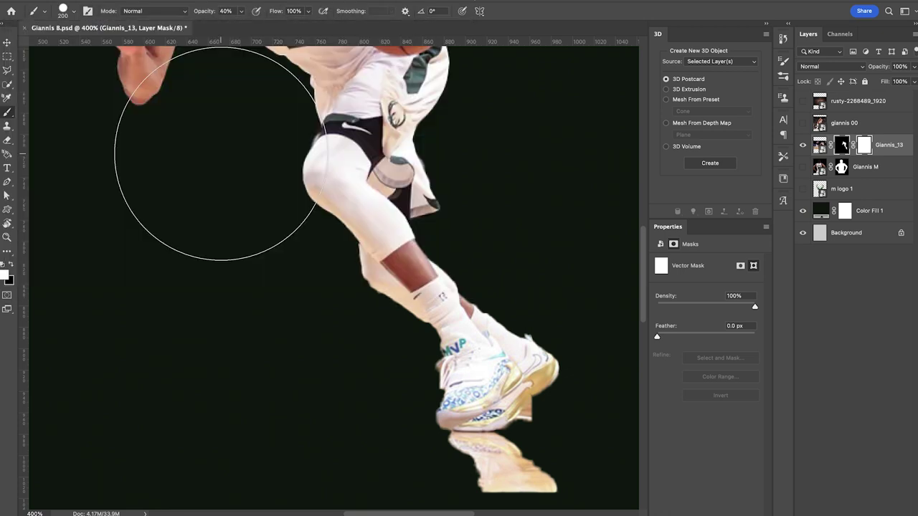
scroll(320, 273, down, 3)
scroll(319, 273, right, 3)
key(bracketleft)
key(bracketleft)
key(bracketleft)
key(bracketleft)
key(bracketleft)
key(bracketleft)
key(bracketleft)
key(bracketleft)
key(bracketleft)
key(bracketleft)
key(bracketleft)
key(bracketleft)
key(bracketleft)
key(bracketleft)
key(bracketleft)
key(bracketleft)
key(x)
key(0)
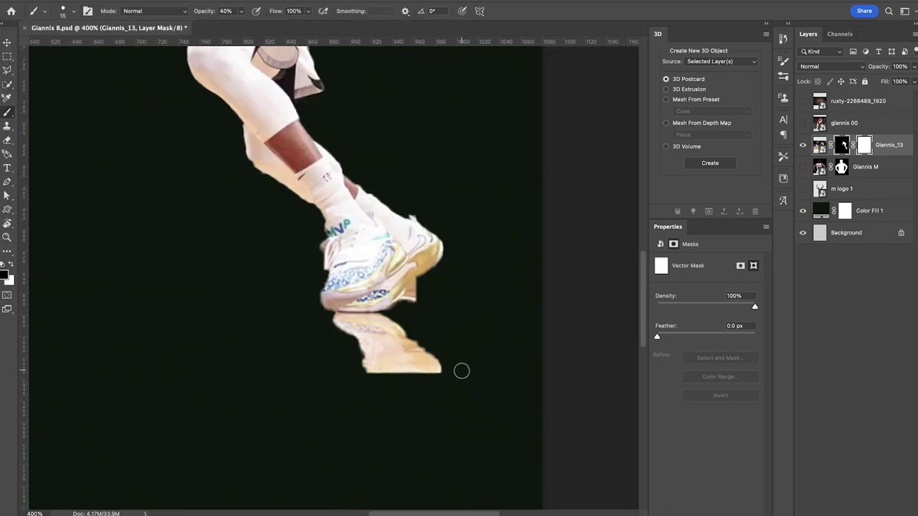
mouse_move(441, 367)
mouse_down()
mouse_move(425, 383)
mouse_move(381, 321)
mouse_move(329, 322)
mouse_move(389, 324)
mouse_move(366, 338)
mouse_move(363, 379)
mouse_move(411, 299)
mouse_up()
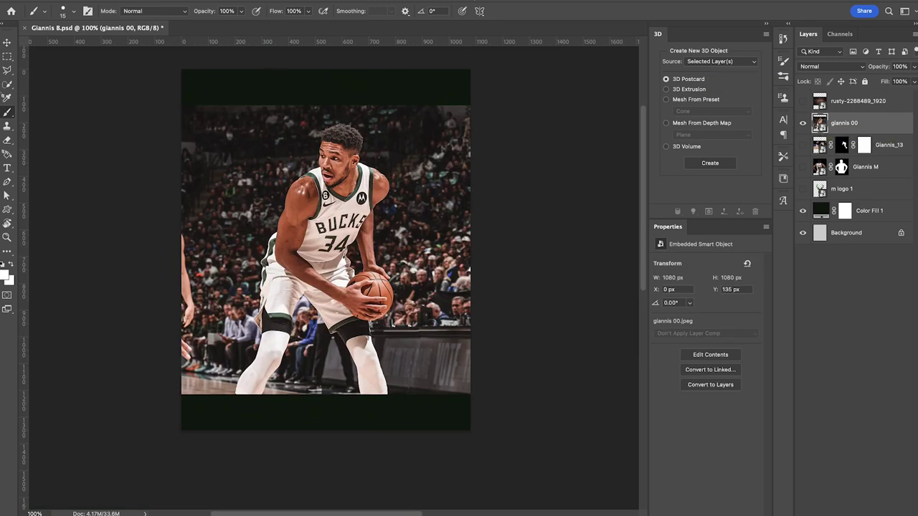
Step: Select the player in the giannis 00 photo and refine the selection along the outer edge of the shorts
click(7, 86)
click(314, 11)
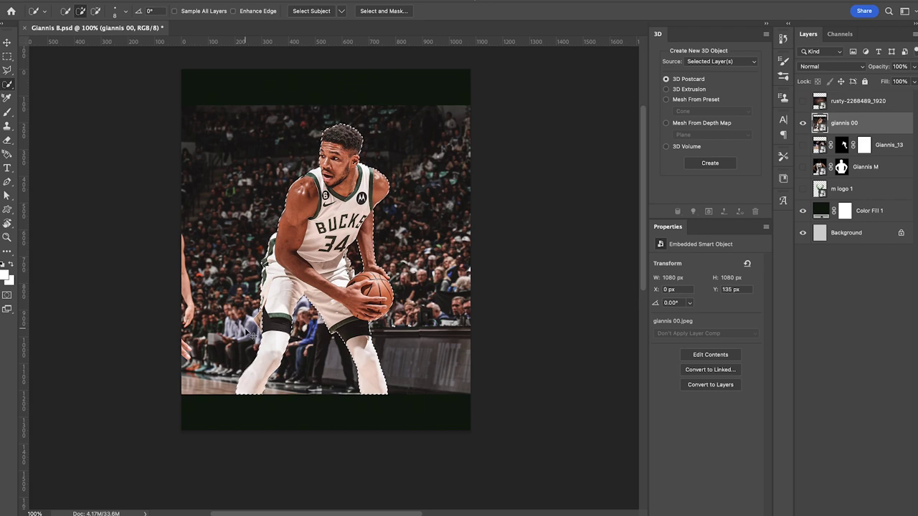
key(ctrl+plus)
key(ctrl+plus)
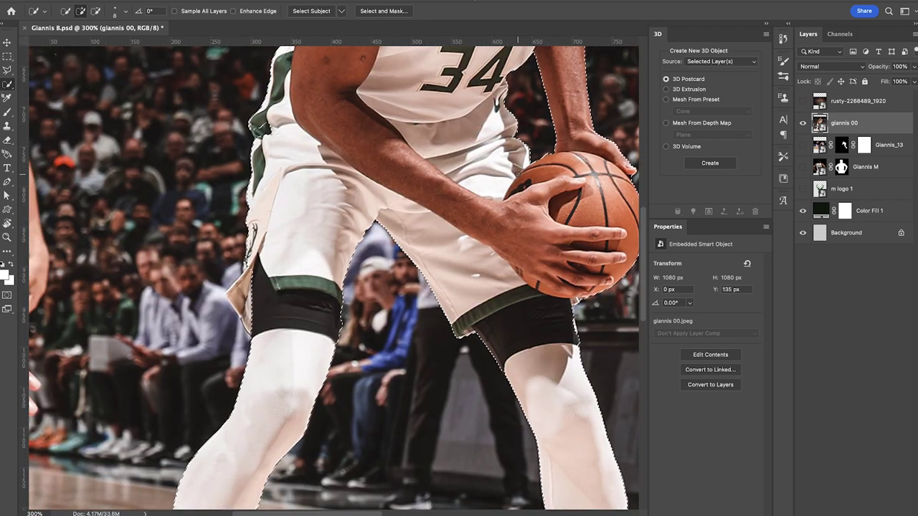
mouse_move(247, 267)
mouse_down()
mouse_move(239, 294)
mouse_move(248, 317)
mouse_up()
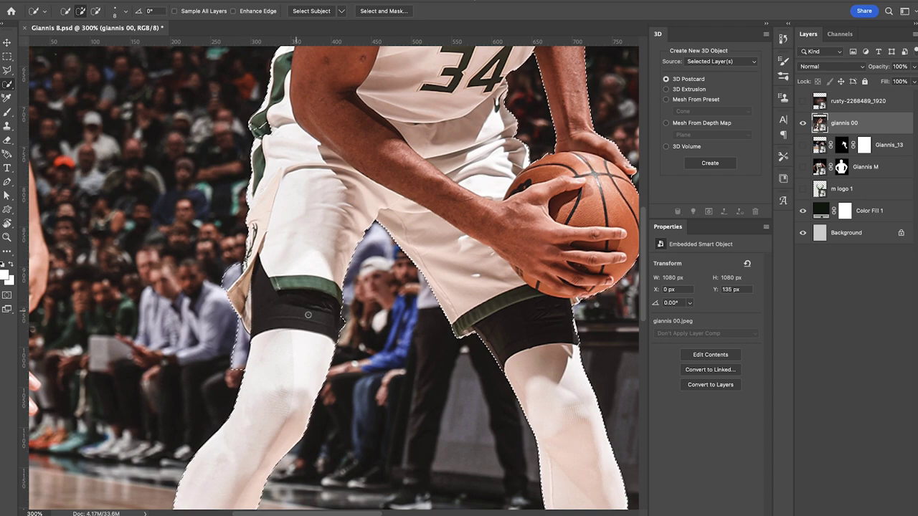
Step: Check the selection outline from legs to head and mask the giannis 00 layer to the selected player
scroll(312, 323, down, 3)
scroll(312, 323, right, 3)
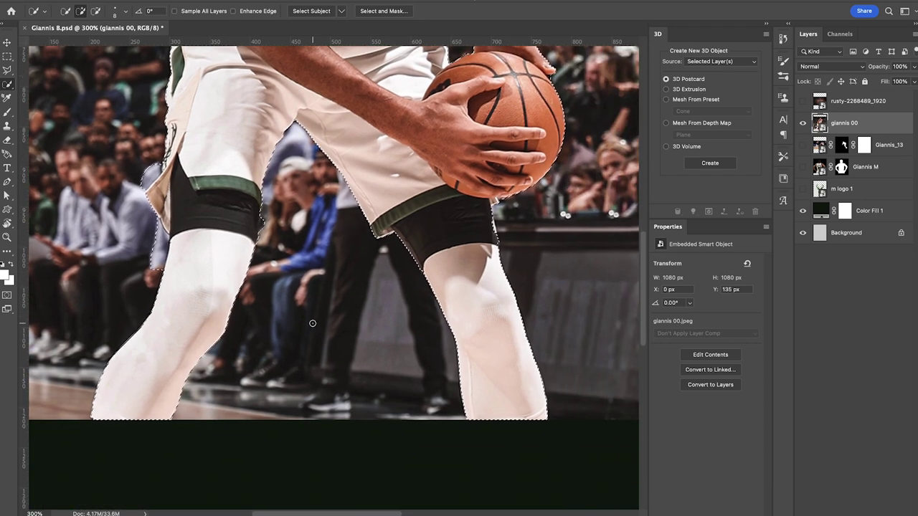
scroll(313, 323, up, 5)
scroll(313, 324, up, 4)
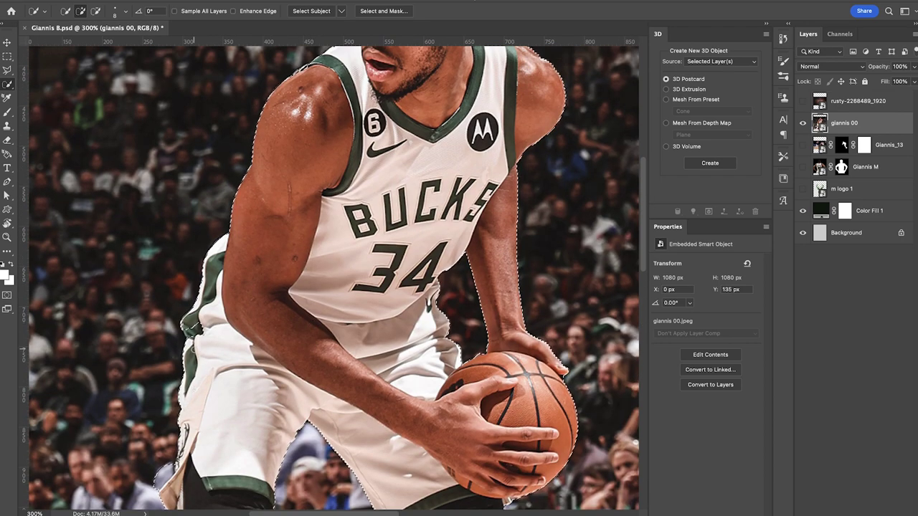
scroll(313, 324, right, 3)
scroll(312, 324, up, 5)
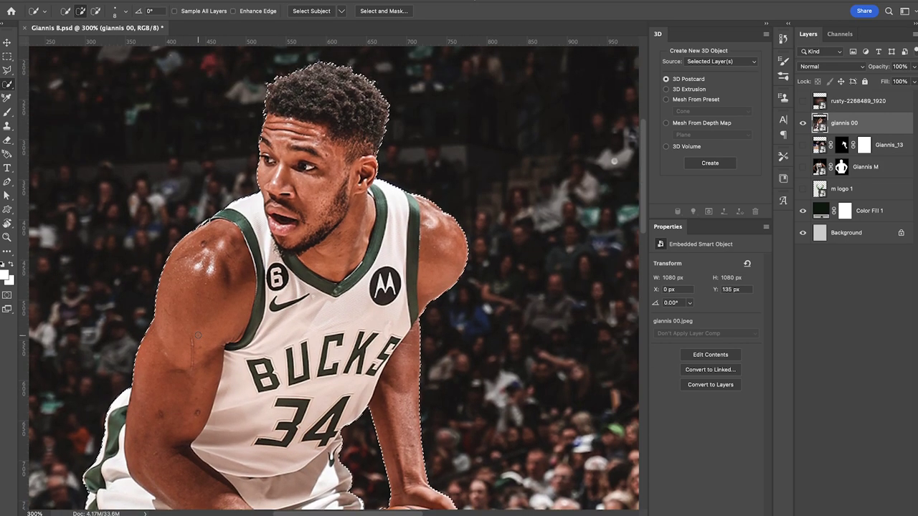
click(849, 511)
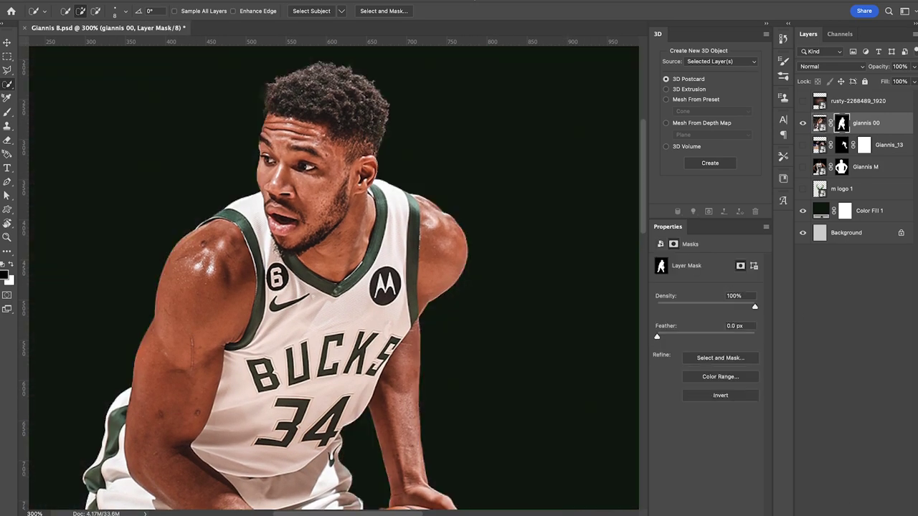
Step: Move the giannis 00 cutout down and right on the poster, to about X 177 px, Y 245 px
key(super+t)
drag(365, 219, 413, 247)
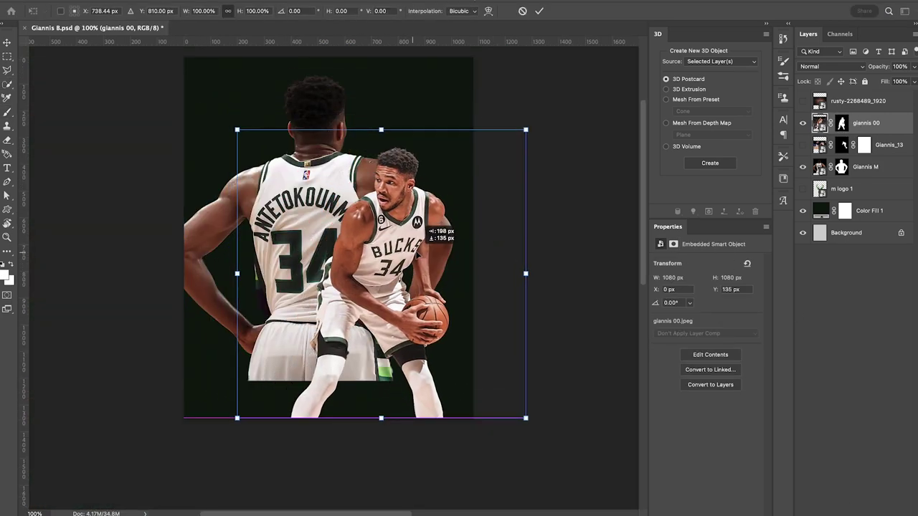
key(Return)
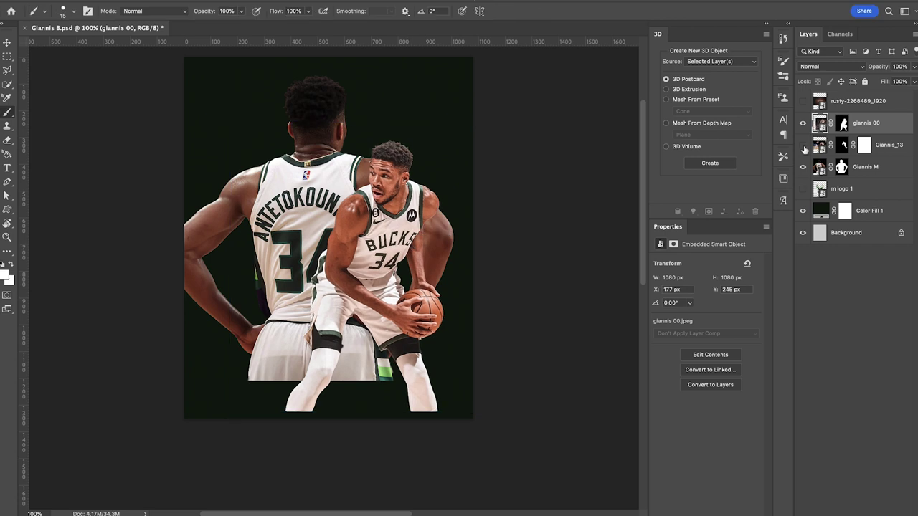
Step: Show the Giannis_13 layer above giannis 00 and place the dribbling player in front of the back-view figure's lower body
click(803, 145)
drag(887, 146, 887, 115)
key(super+t)
drag(392, 218, 317, 295)
key(Return)
Step: Show the m logo 1 layer and transform the Bucks logo so it fills the poster behind the players
scroll(317, 294, up, 1)
scroll(318, 295, left, 1)
click(803, 189)
click(842, 188)
key(super+minus)
mouse_move(803, 167)
mouse_down()
mouse_move(803, 124)
mouse_move(803, 167)
mouse_up()
key(super+t)
drag(341, 171, 387, 81)
scroll(380, 215, down, 4)
drag(376, 313, 371, 187)
drag(407, 324, 408, 313)
key(Return)
click(819, 167)
key(super+plus)
key(super+t)
scroll(334, 216, down, 2)
drag(332, 214, 343, 204)
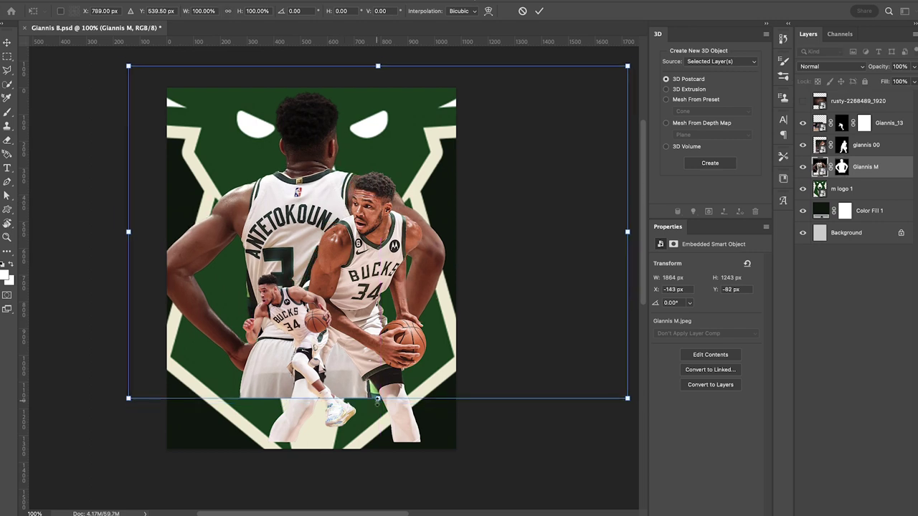
drag(377, 399, 377, 422)
drag(310, 298, 322, 297)
key(Return)
key(ctrl+minus)
key(ctrl+plus)
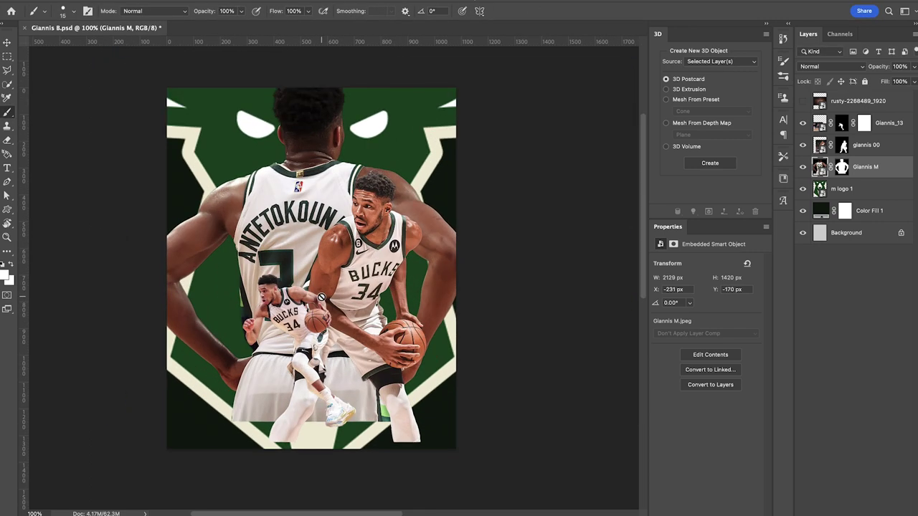
Step: Add a layer mask to m logo 1 and set up a Soft Round brush with 7% flow
key(alt+bracketleft)
click(840, 514)
click(63, 12)
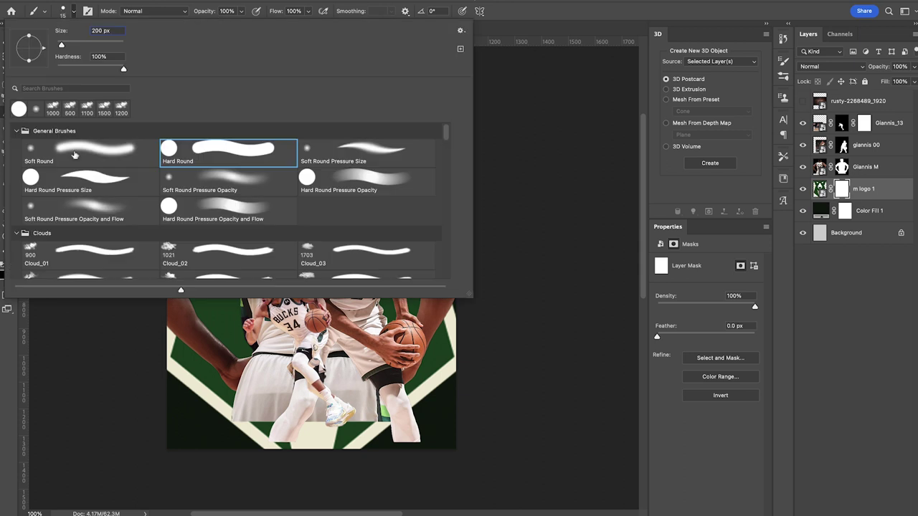
double_click(74, 151)
drag(279, 13, 253, 19)
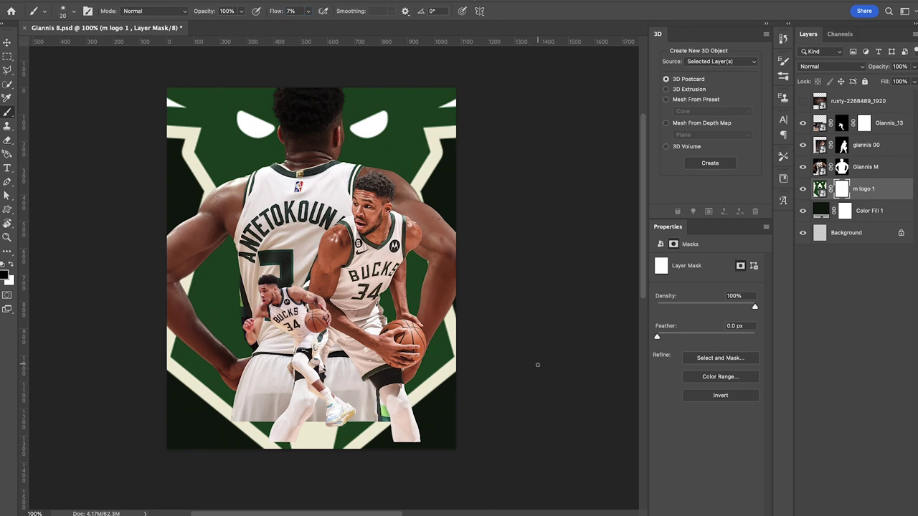
Step: Fade the lower part of the Bucks logo on its mask with large soft black brush strokes, finishing with a 400 px brush
key(bracketright)
key(bracketright)
key(bracketright)
key(bracketright)
key(bracketright)
key(bracketright)
key(super+equal)
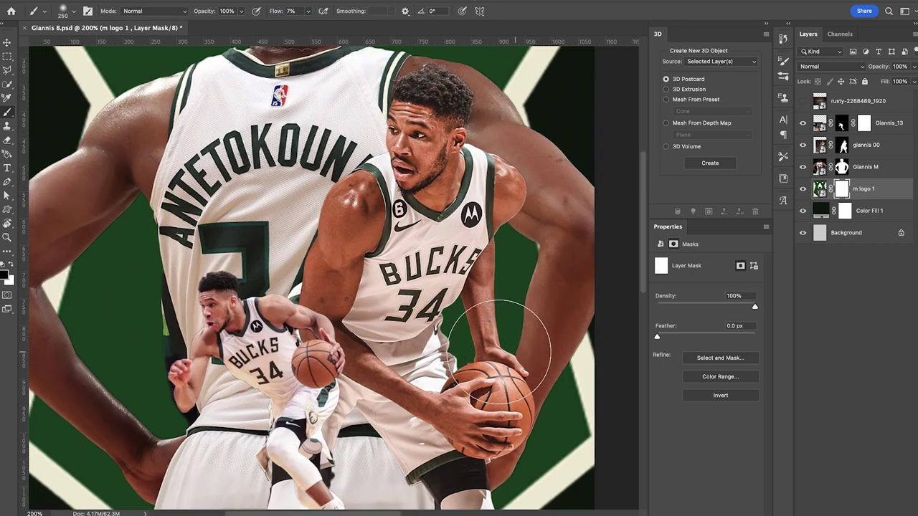
scroll(500, 352, left, 2)
scroll(500, 352, down, 1)
key(super+minus)
key(bracketright)
key(bracketright)
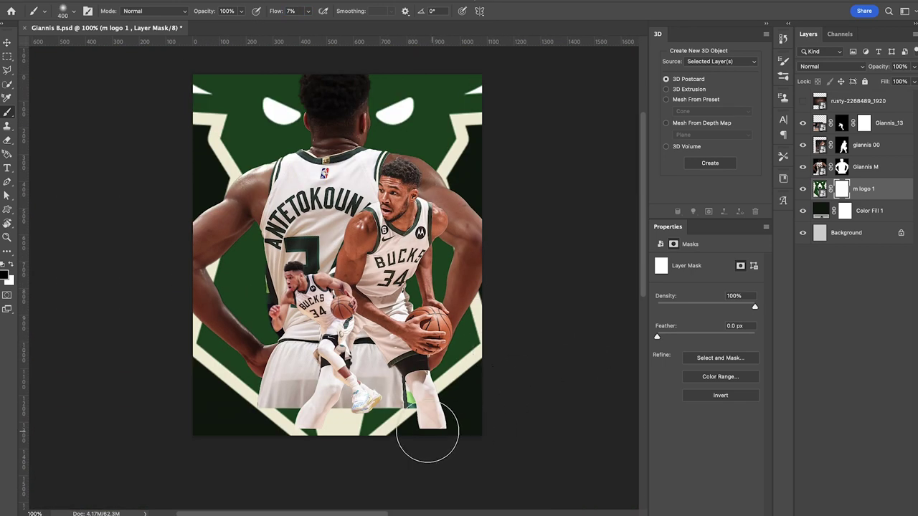
key(bracketright)
key(bracketright)
key(bracketright)
mouse_move(184, 431)
mouse_down()
mouse_move(332, 424)
mouse_move(213, 410)
mouse_move(430, 373)
mouse_move(182, 371)
mouse_move(406, 353)
mouse_move(504, 377)
mouse_move(402, 363)
mouse_move(344, 386)
mouse_move(243, 397)
mouse_move(295, 396)
mouse_up()
key(bracketleft)
key(bracketleft)
key(bracketleft)
mouse_move(389, 448)
mouse_down()
mouse_move(409, 412)
mouse_move(359, 416)
mouse_move(324, 397)
mouse_up()
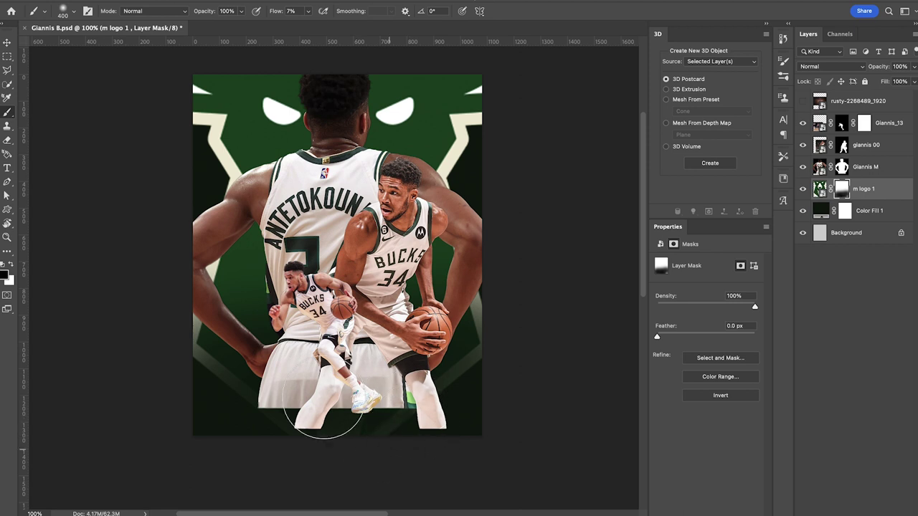
Step: Raise the brush flow to 10% and fade the remaining logo edges along the poster's lower left and right sides
drag(274, 15, 273, 14)
drag(164, 359, 162, 284)
mouse_move(517, 332)
mouse_down()
mouse_move(485, 276)
mouse_move(373, 422)
mouse_up()
drag(181, 386, 220, 390)
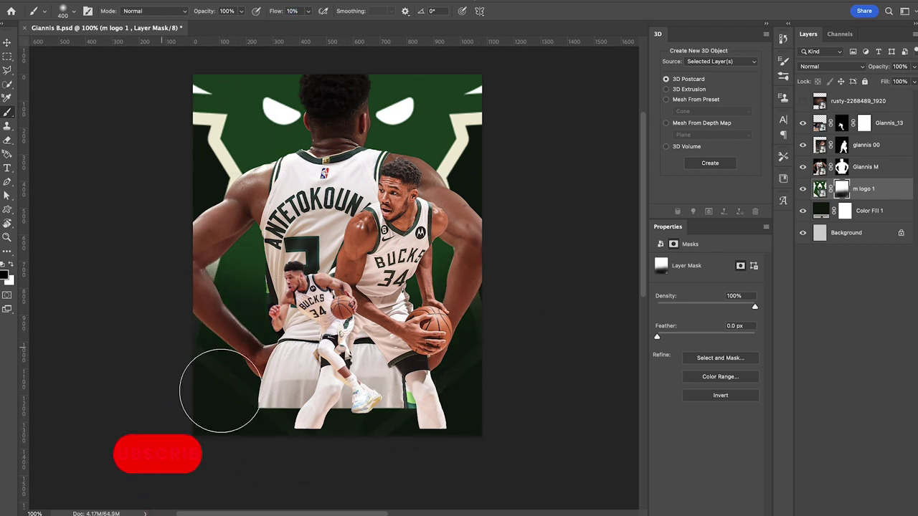
drag(447, 393, 447, 342)
drag(177, 357, 213, 378)
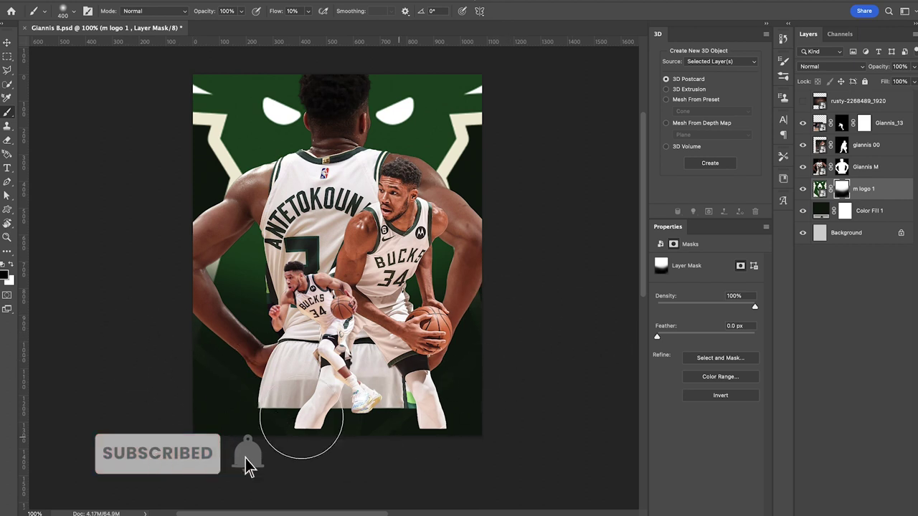
scroll(35, 475, up, 2)
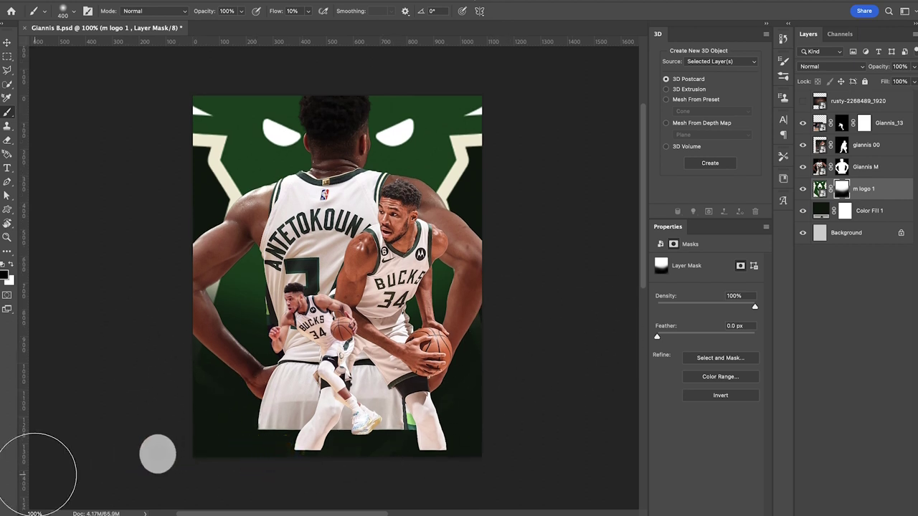
scroll(35, 475, left, 1)
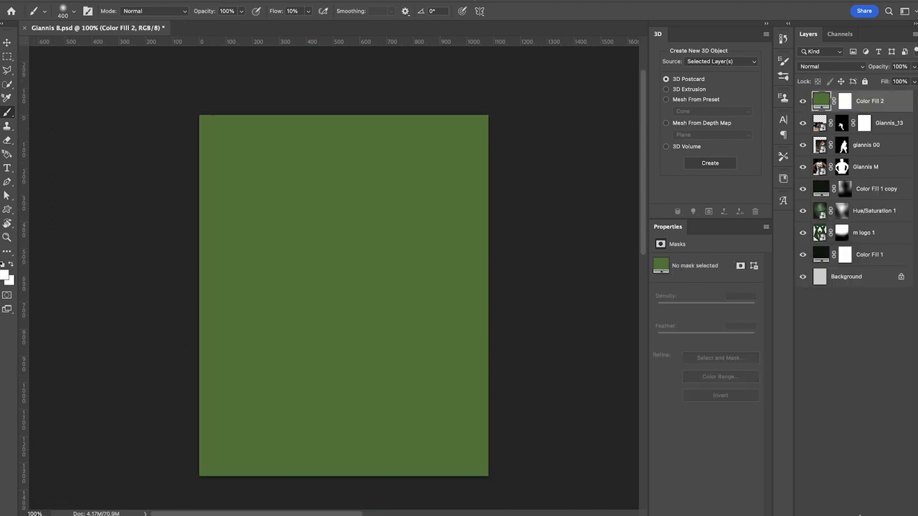
Step: Add the text BUCKS on a new layer in white (ffffff), using the Prohibition Regular font at 24 pt
key(ctrl+shift+alt+n)
key(t)
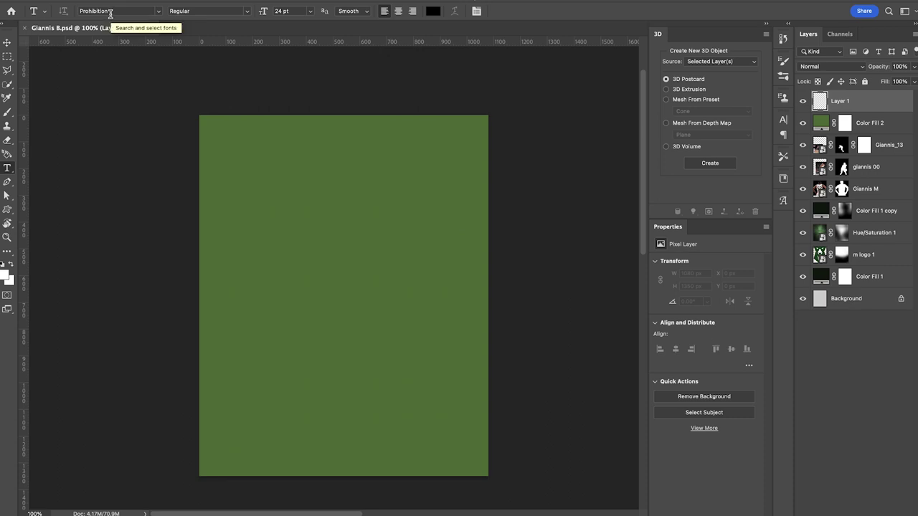
click(433, 11)
text(ffffff)
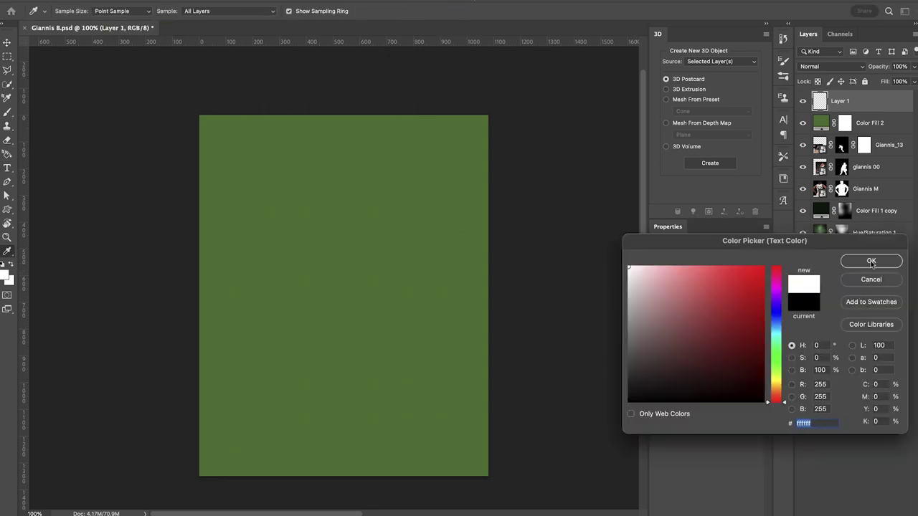
click(871, 262)
click(251, 284)
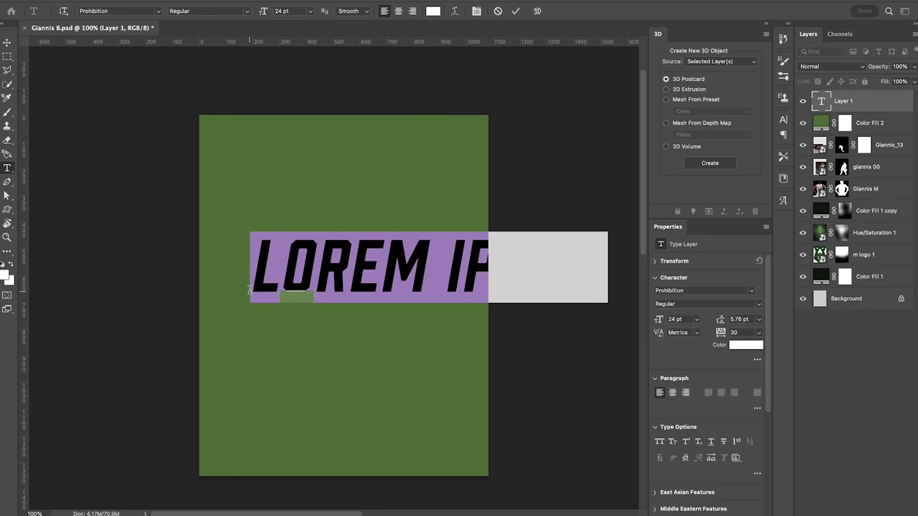
text(BUCKS)
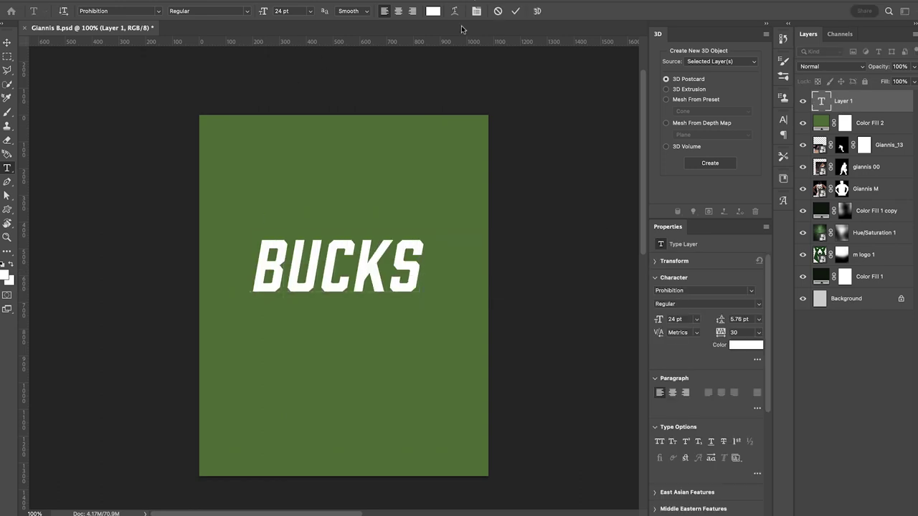
click(515, 11)
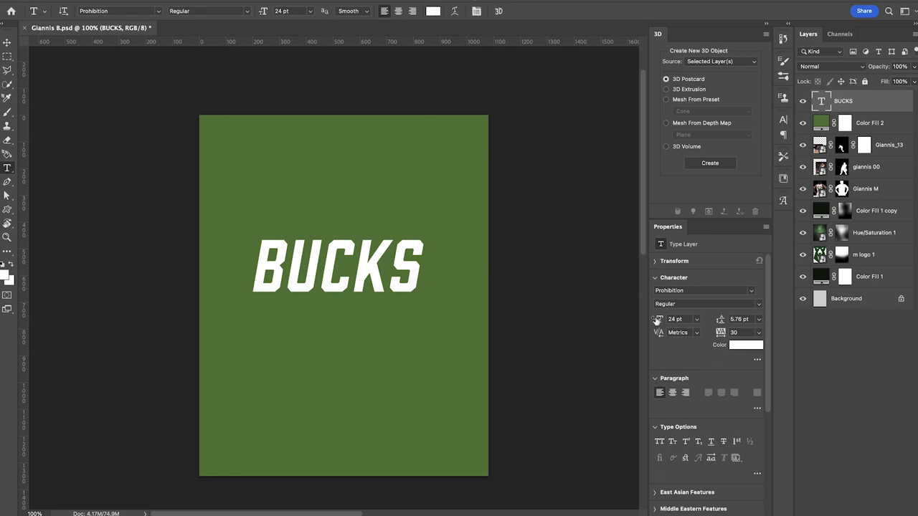
Step: Set the BUCKS text size to 34 pt and center the word on the poster, just below the middle
drag(657, 321, 658, 321)
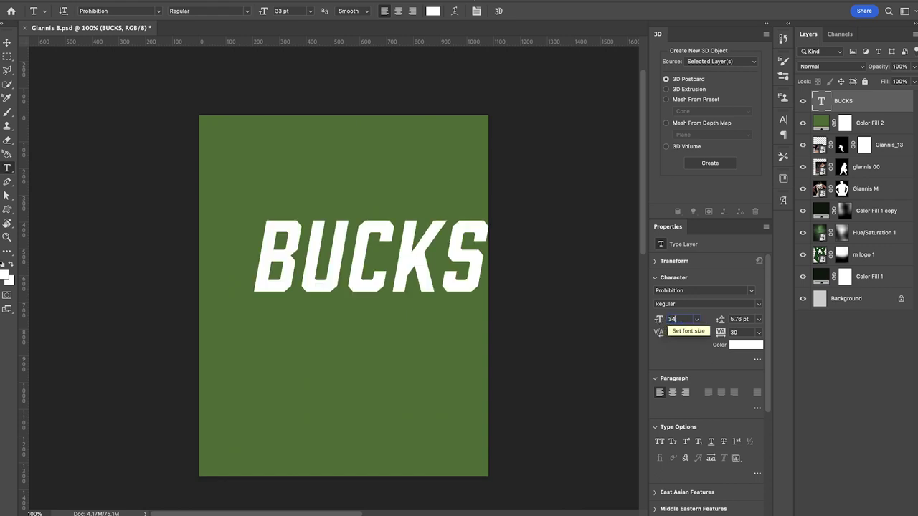
key(Return)
key(ctrl+t)
drag(372, 239, 345, 301)
key(Return)
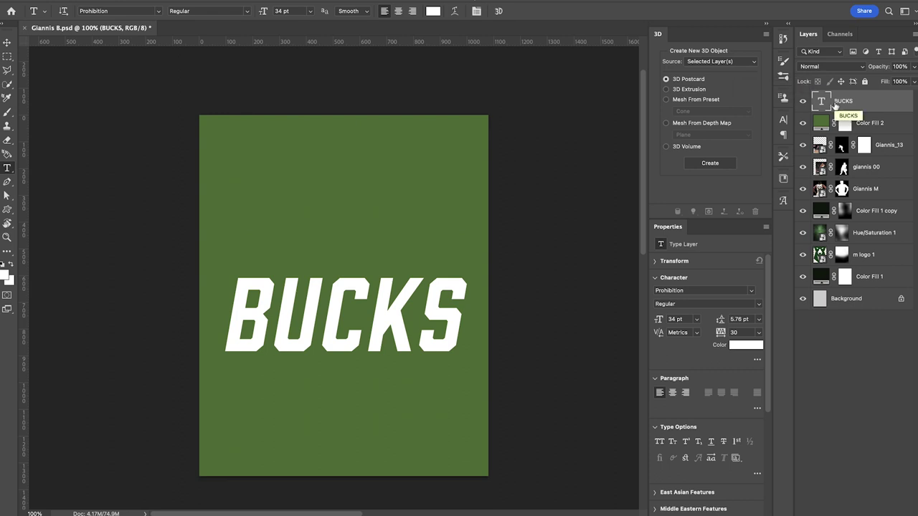
Step: Duplicate the BUCKS text layer, then rename the original to text backup and hide it
key(ctrl+j)
double_click(844, 123)
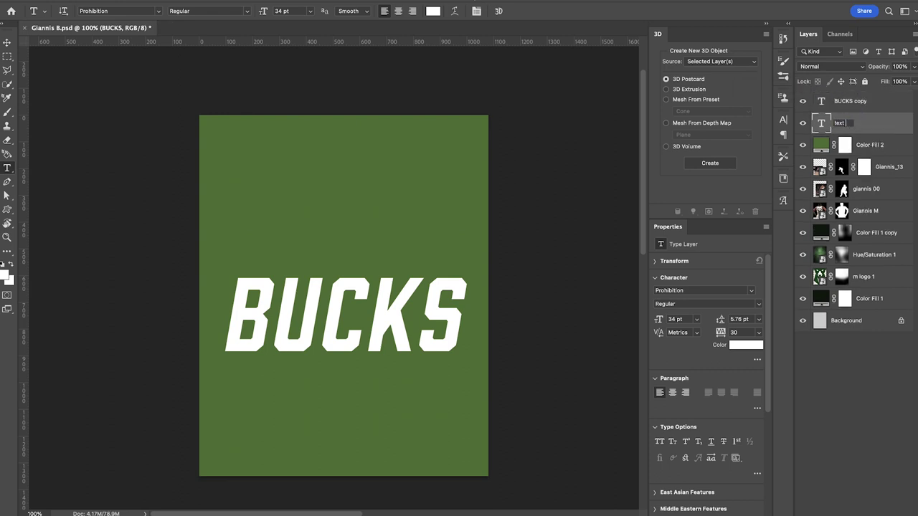
text(text backup)
key(Return)
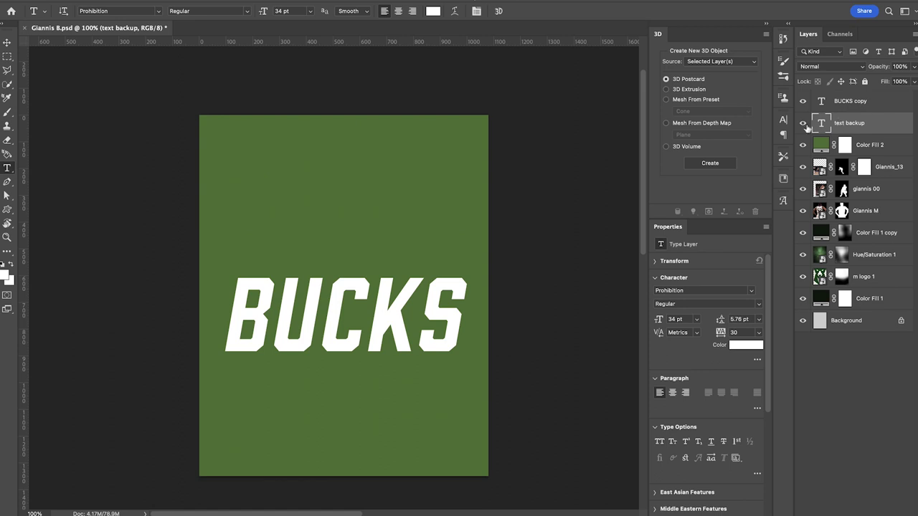
Step: Convert the BUCKS copy text layer to a shape and rename it Fill
click(860, 102)
right_click(876, 102)
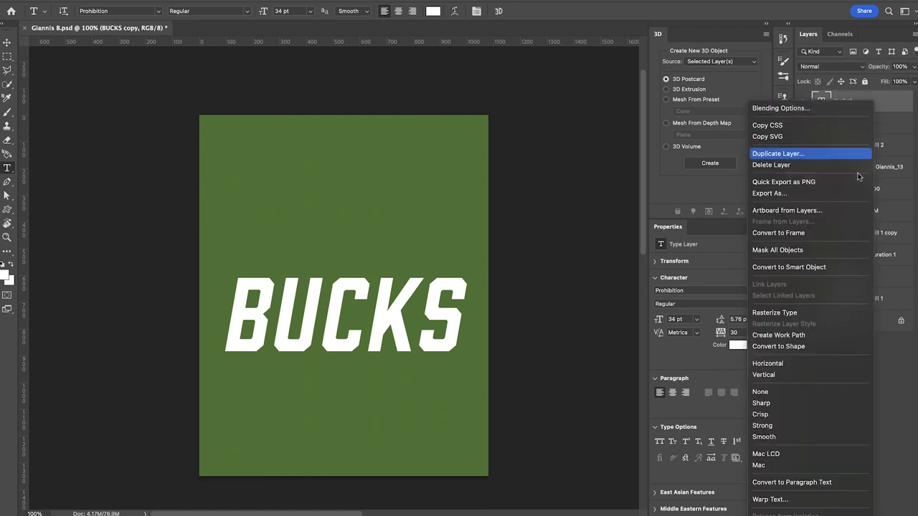
click(823, 346)
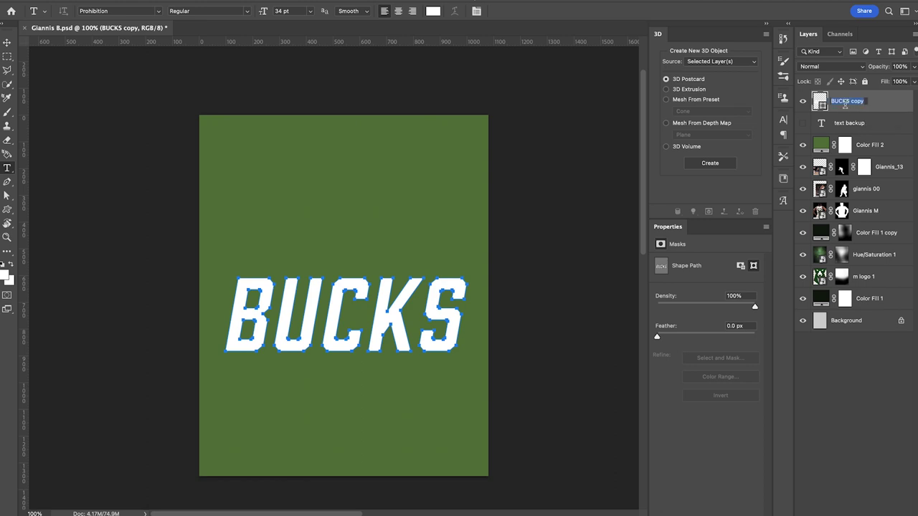
text(Fill)
key(Return)
Step: Duplicate the Fill shape layer and rename the duplicate Stroke
key(ctrl+j)
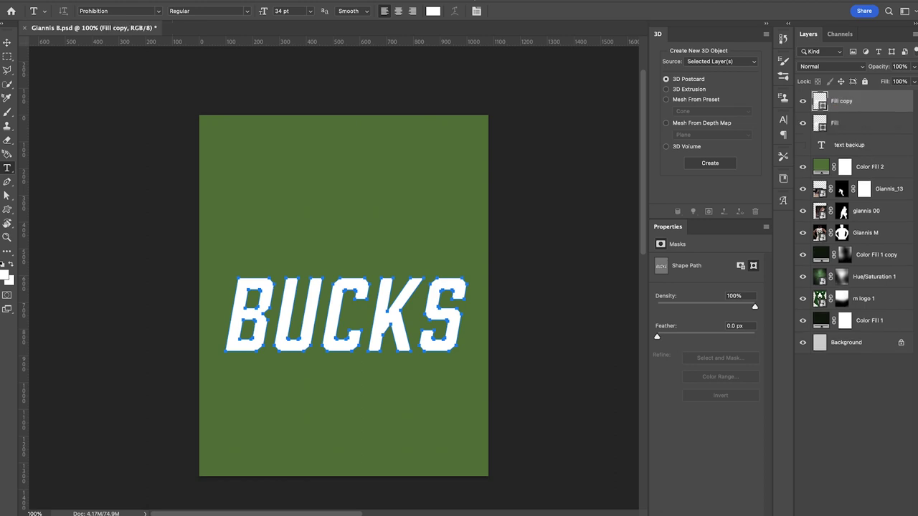
double_click(841, 101)
text(Stroke)
key(Return)
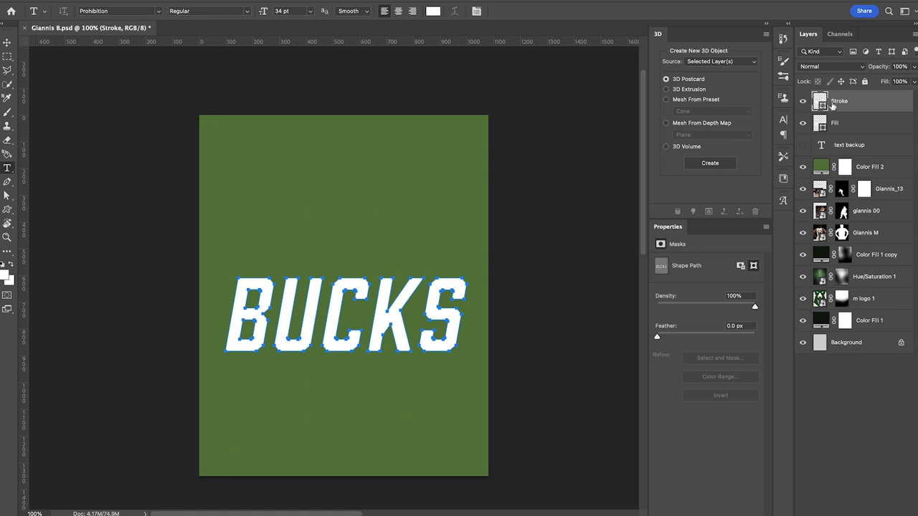
Step: Remove the fill from the Stroke layer's shape and give it a yellow outline from the recent colors
click(7, 211)
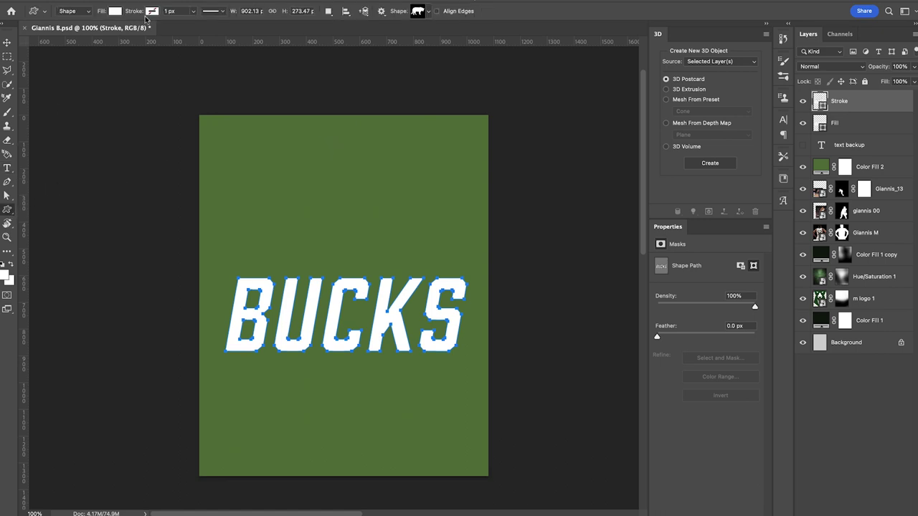
click(112, 12)
click(51, 34)
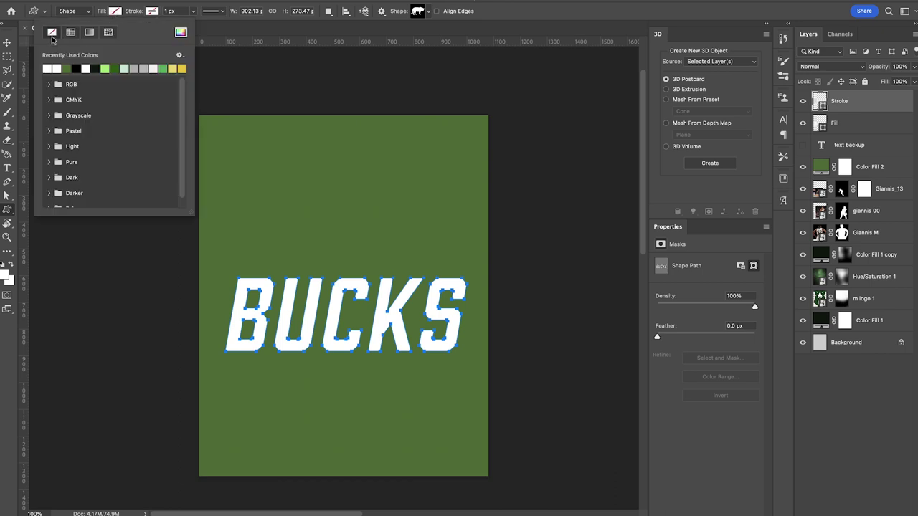
click(151, 12)
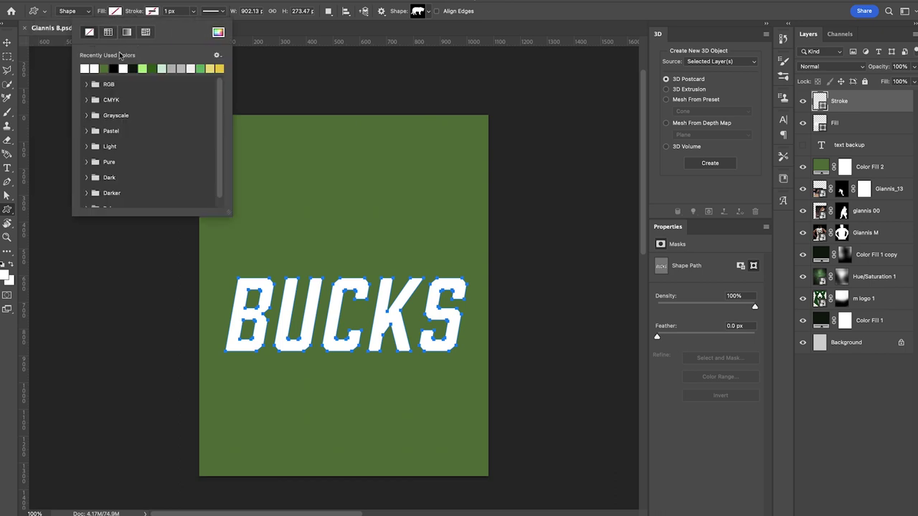
click(219, 68)
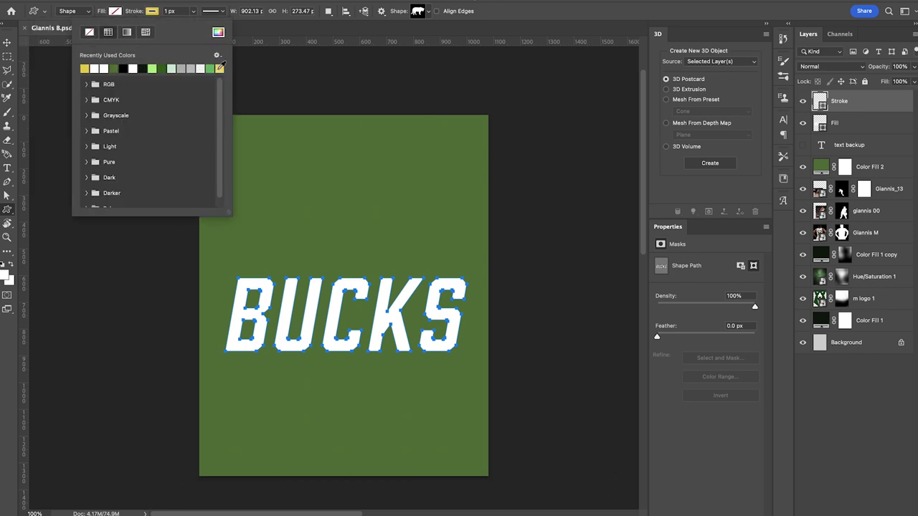
Step: Set the yellow outline width of the BUCKS lettering to 10 px and deselect its path
click(192, 11)
drag(192, 25, 197, 26)
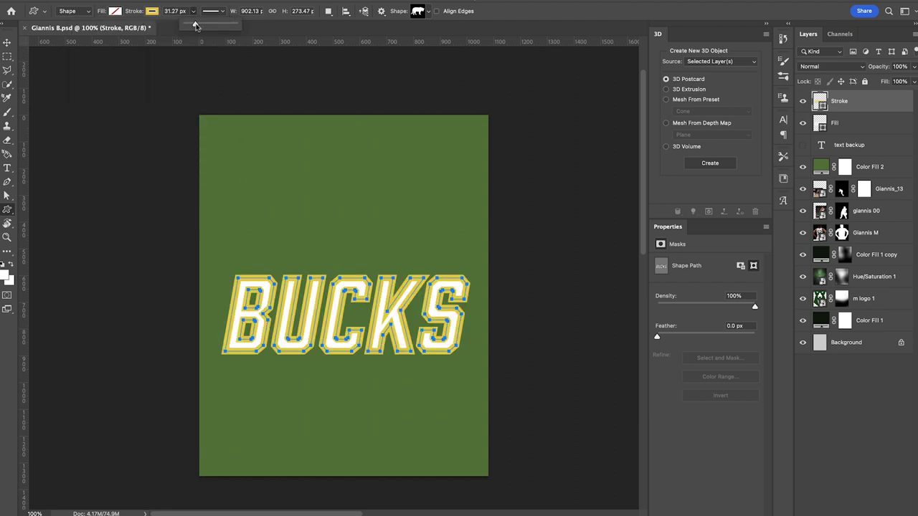
click(172, 12)
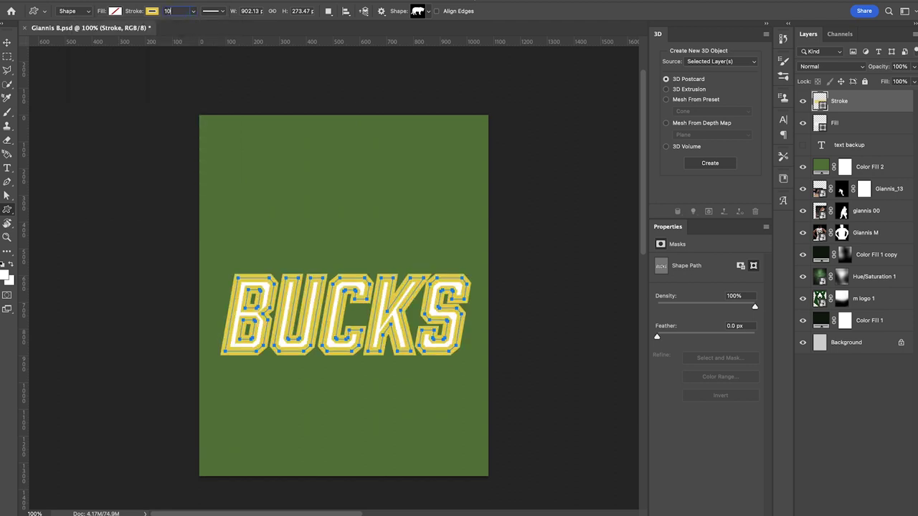
text(10)
key(Return)
key(super+plus)
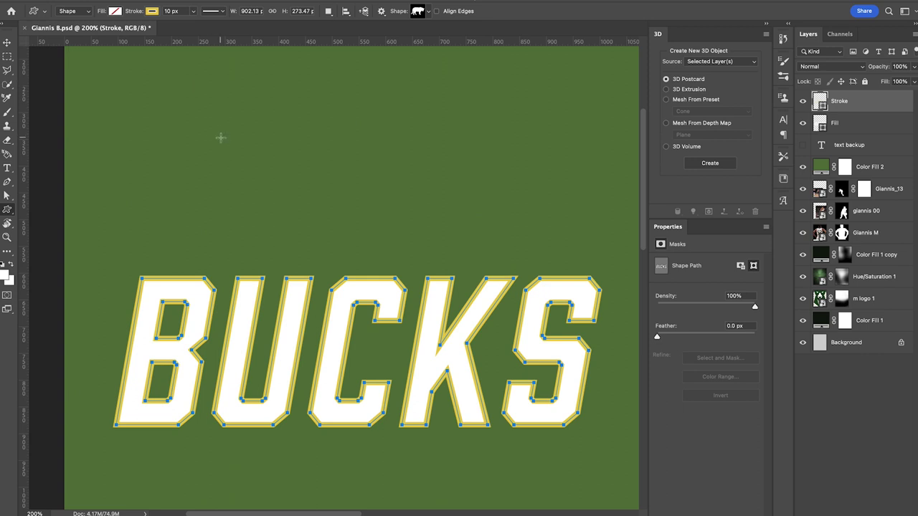
click(220, 137)
click(426, 289)
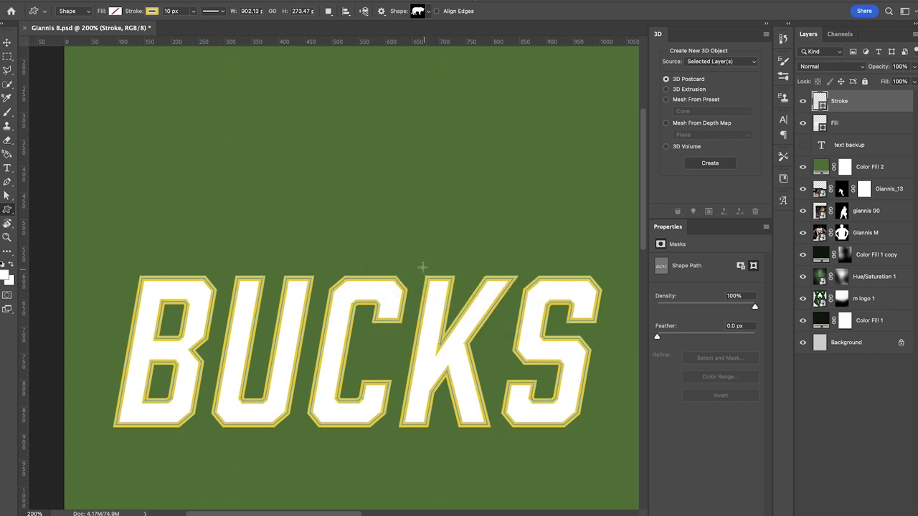
key(v)
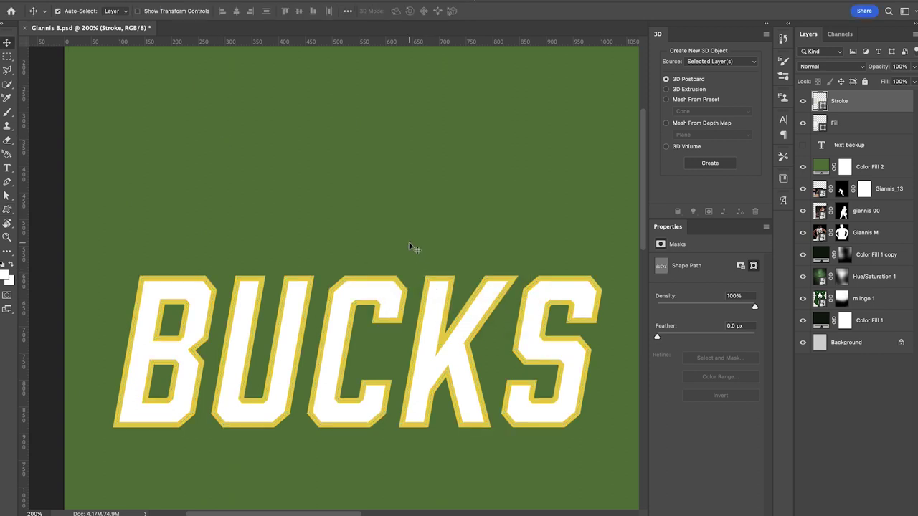
Step: Duplicate the Stroke and Fill layers together, and group the originals with the text backup layer
shift+click(848, 128)
key(ctrl+j)
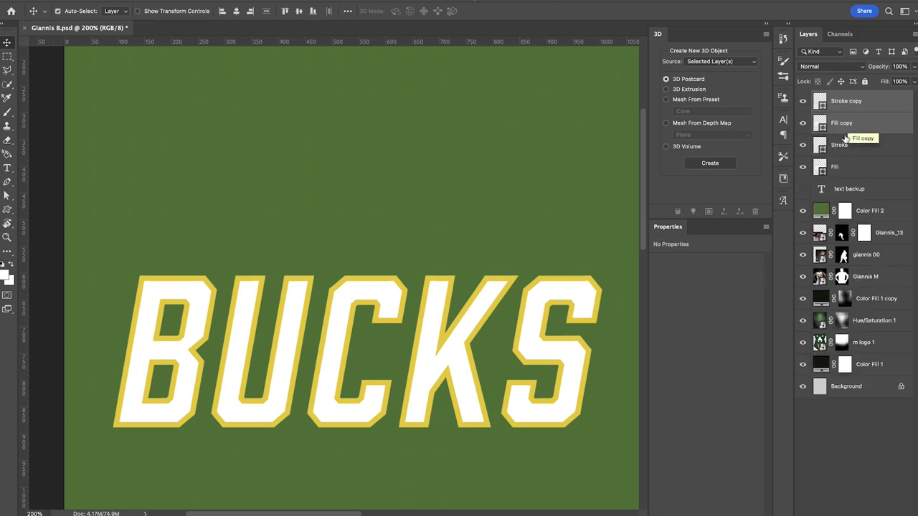
click(843, 152)
shift+click(854, 190)
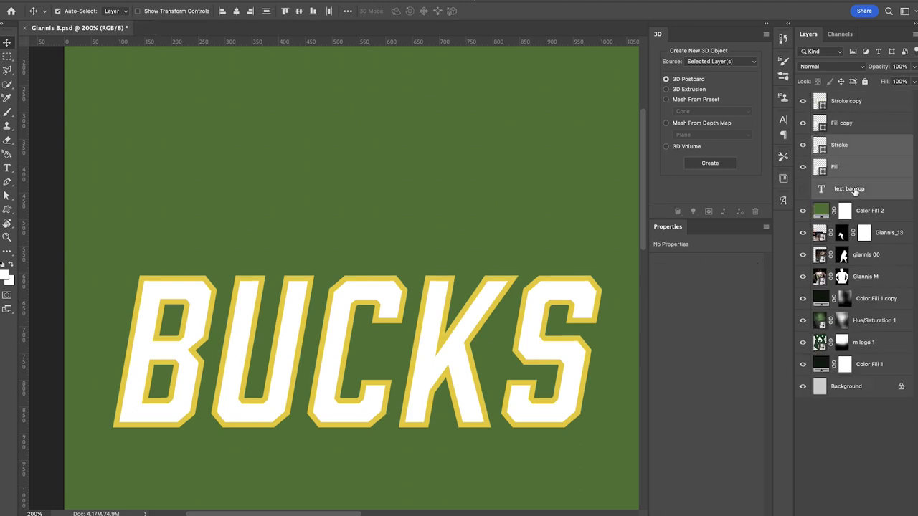
key(ctrl+g)
Step: Name the new group text backup, collapse it and hide it
click(816, 142)
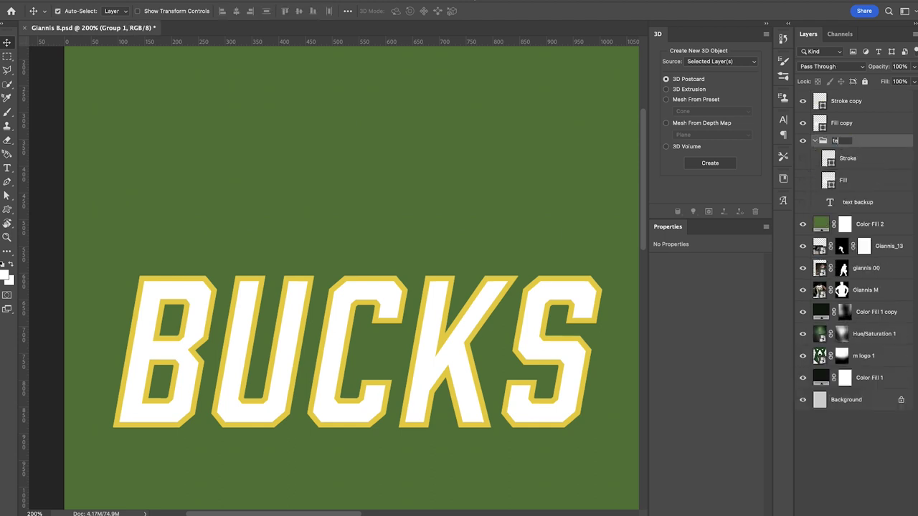
text(text backup)
key(Return)
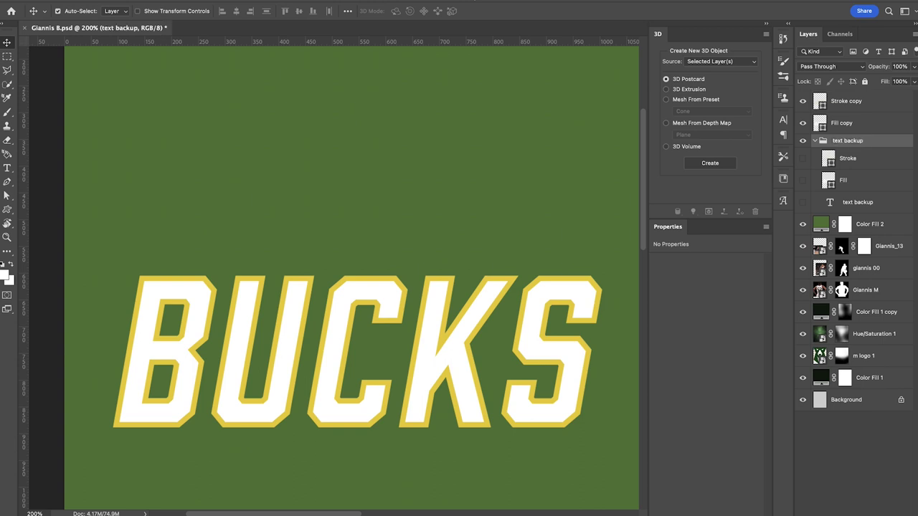
click(814, 141)
click(803, 142)
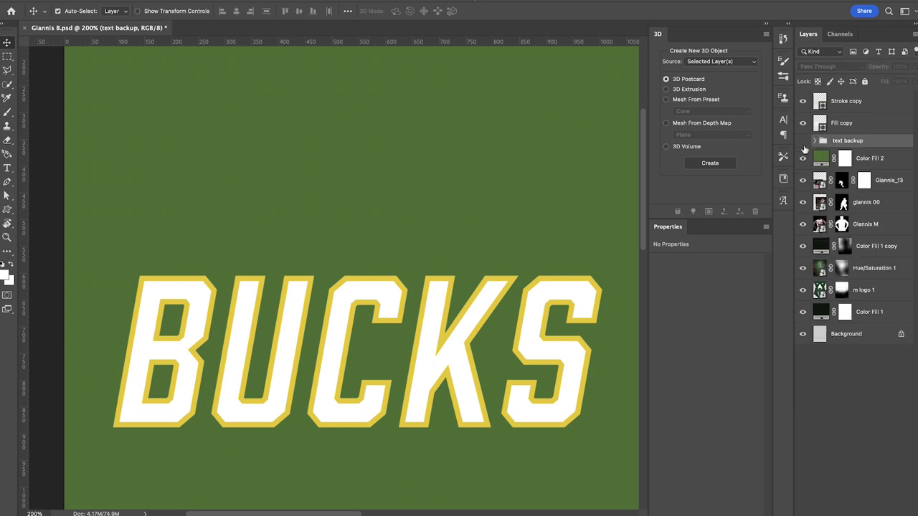
Step: Create a 3D extrusion from the Fill copy layer
click(852, 123)
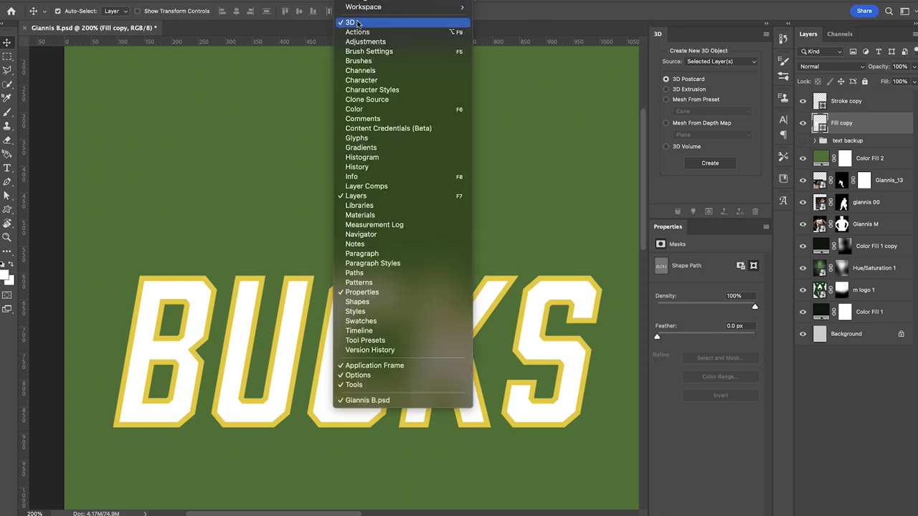
click(352, 0)
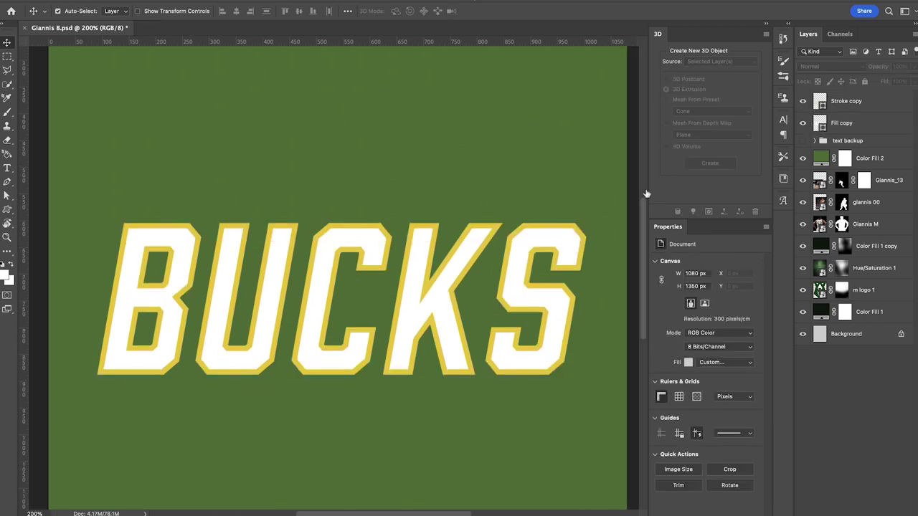
click(839, 124)
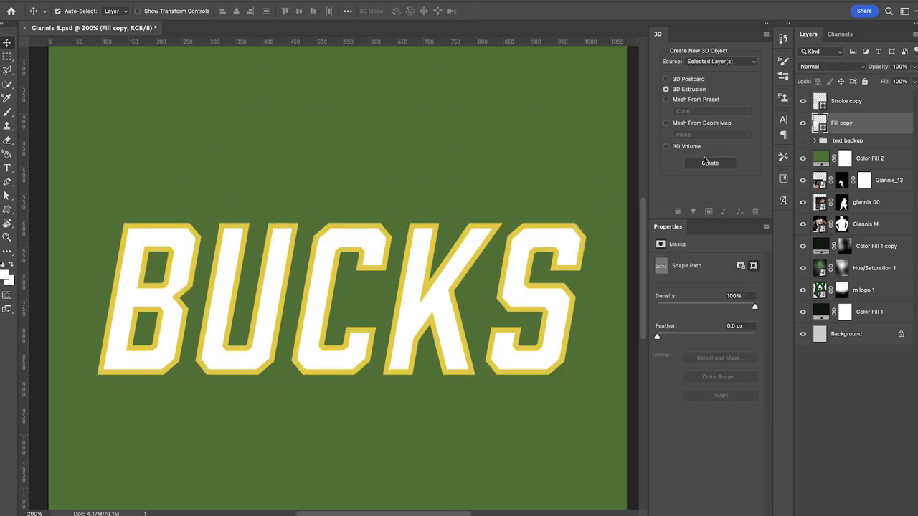
click(707, 164)
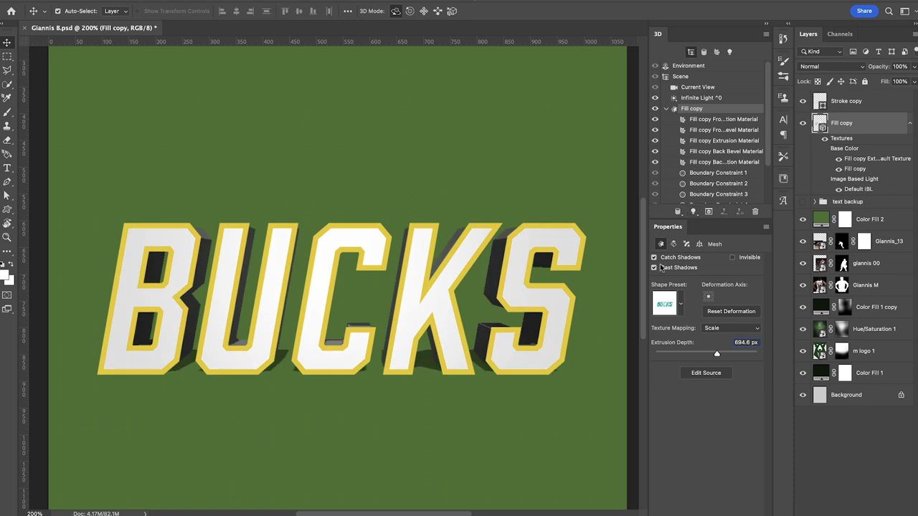
Step: Turn off Cast Shadows for the Fill copy mesh and set its extrusion depth to 50 px
click(653, 268)
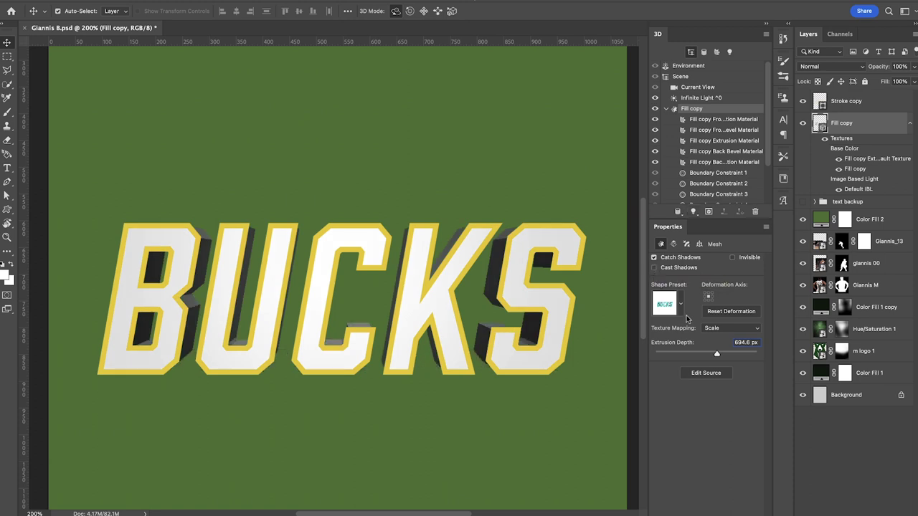
drag(716, 354, 706, 357)
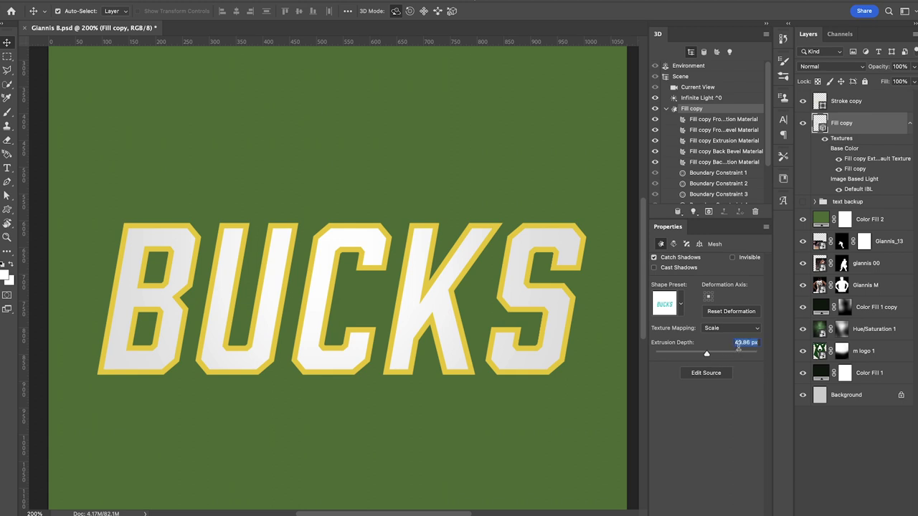
text(50)
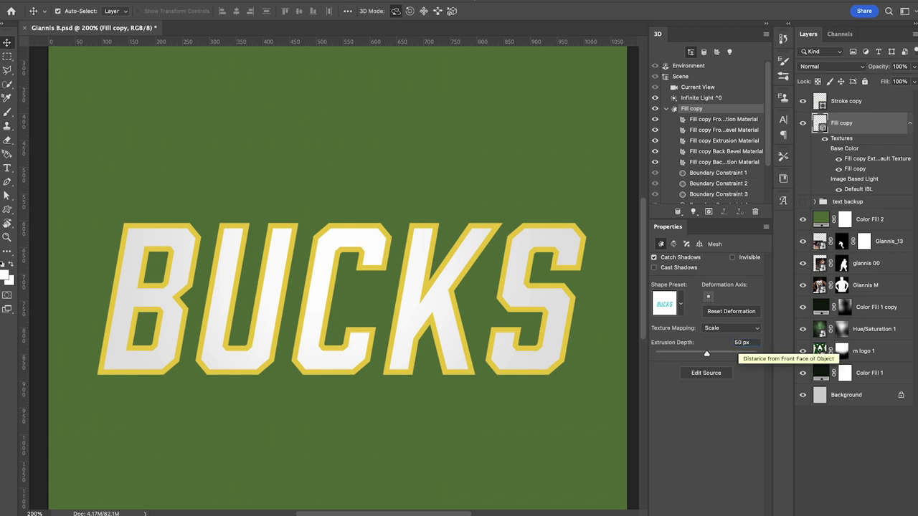
Step: Create a 3D extrusion from the Stroke copy layer
click(843, 102)
click(723, 164)
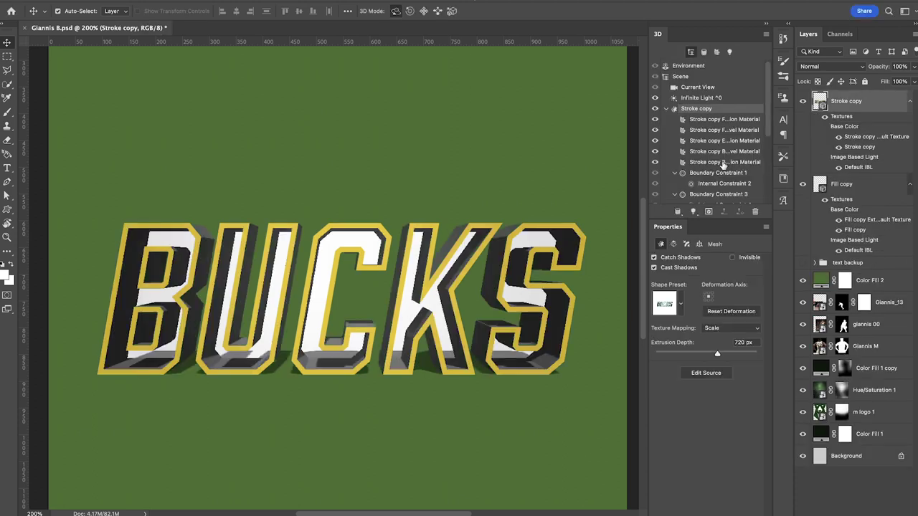
Step: Turn off Cast Shadows for the Stroke copy mesh and set its extrusion depth to 16.62 px
click(653, 268)
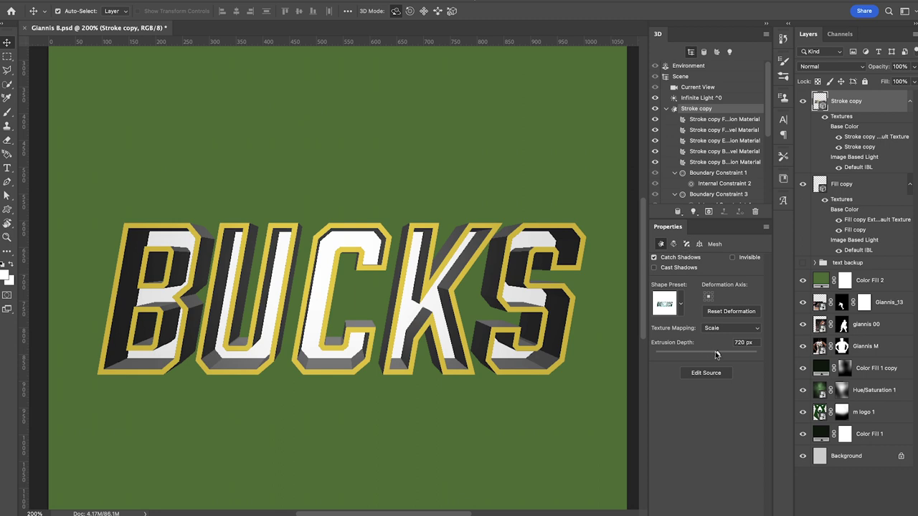
drag(716, 354, 706, 356)
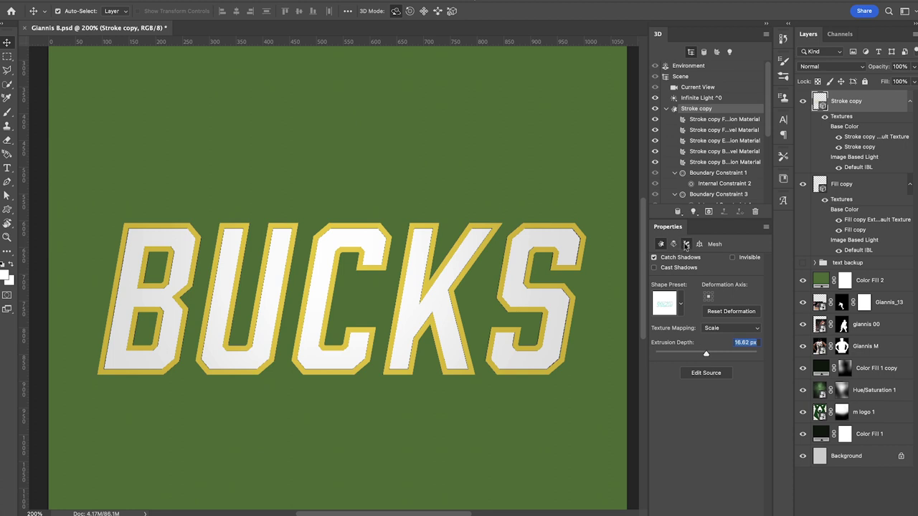
Step: Give the front cap of the Stroke copy mesh a bevel with a width of 79%
click(685, 244)
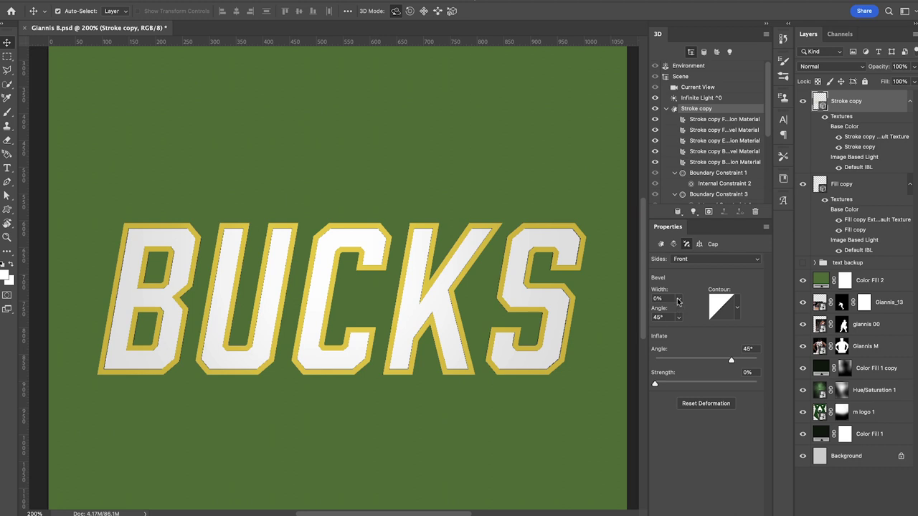
click(678, 299)
drag(678, 314, 717, 311)
click(660, 244)
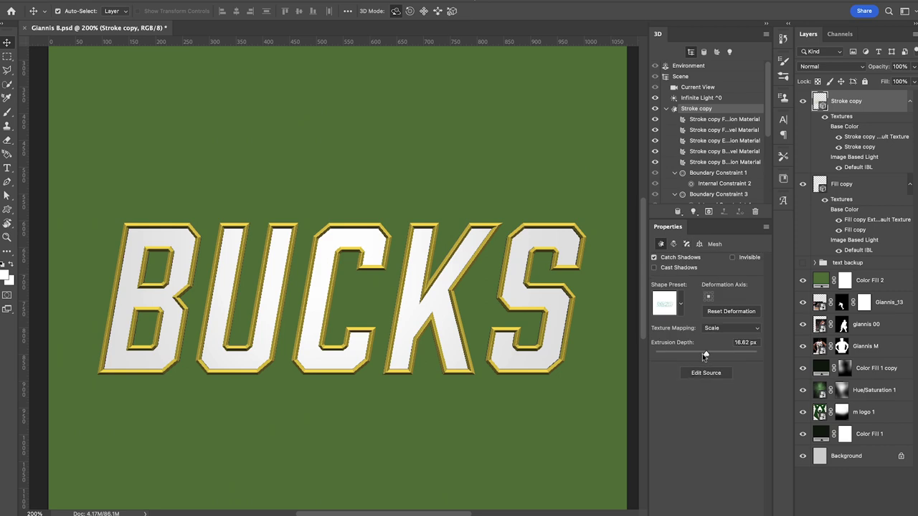
Step: Set the Stroke copy mesh's extrusion depth to 245 px
drag(702, 354, 707, 356)
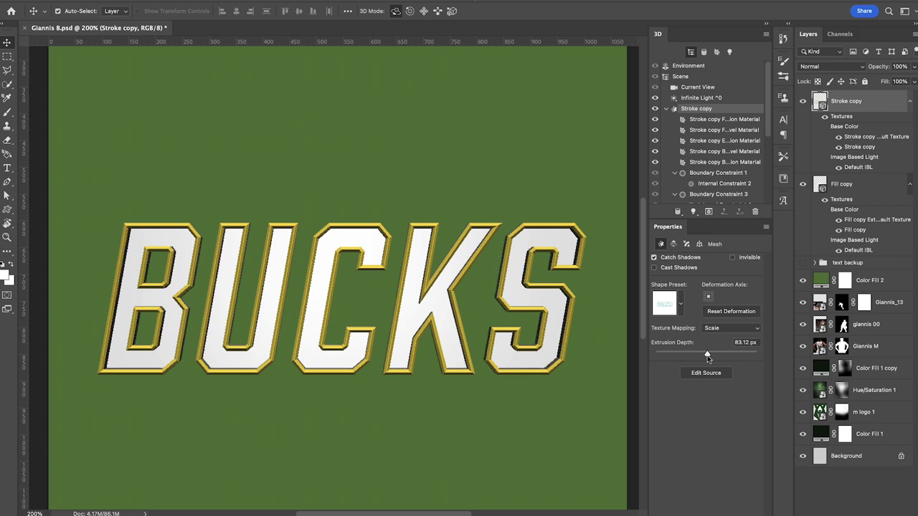
click(744, 343)
text(245)
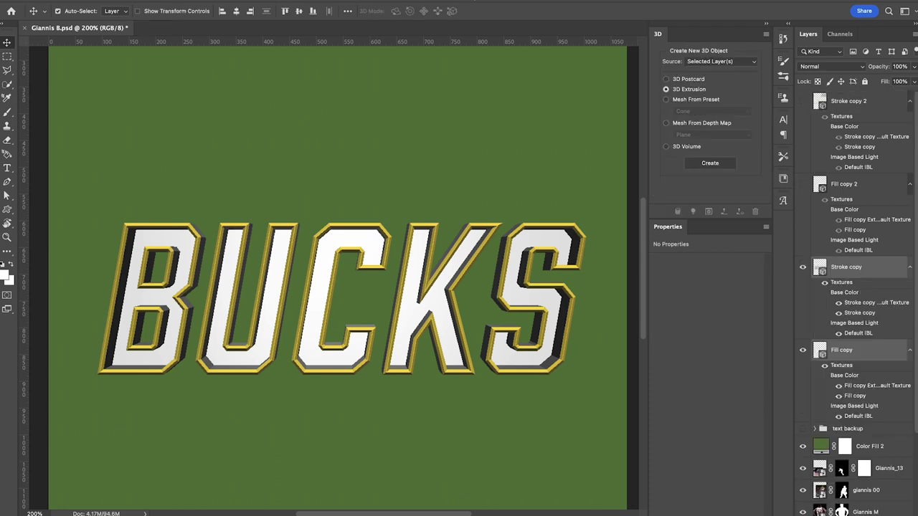
Step: Merge the Stroke copy and Fill copy 3D layers and move the merged lettering back to the middle of the poster
click(270, 0)
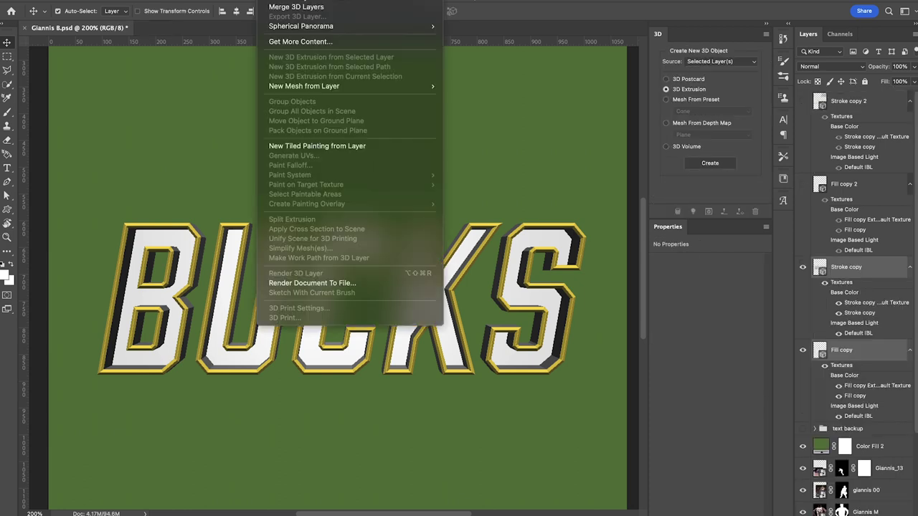
click(283, 9)
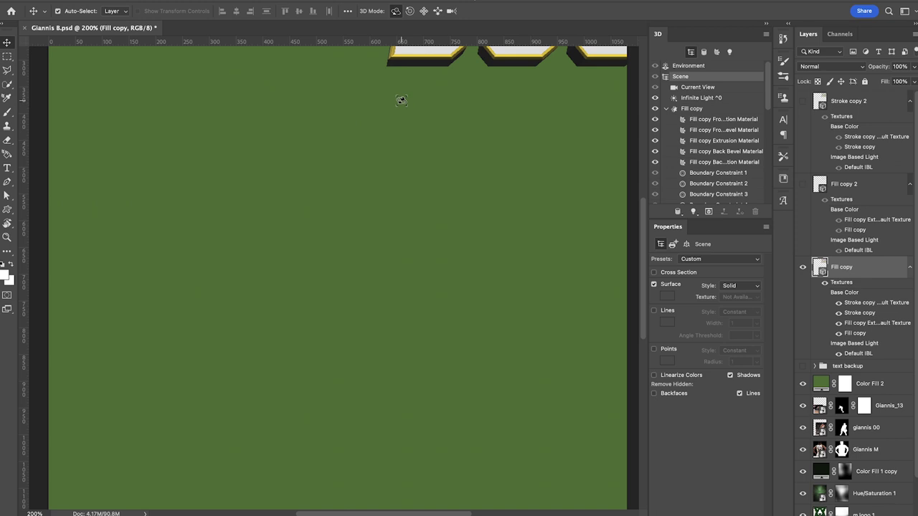
key(super+1)
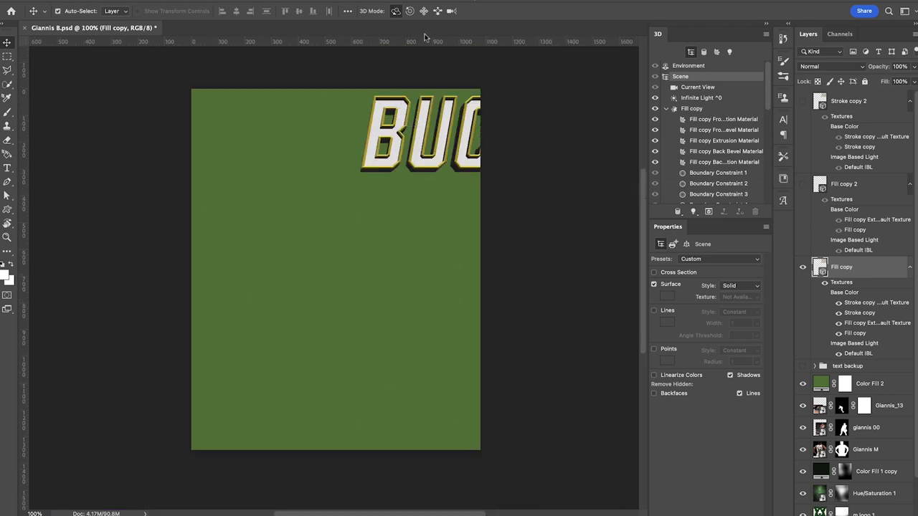
click(424, 11)
drag(445, 121, 193, 349)
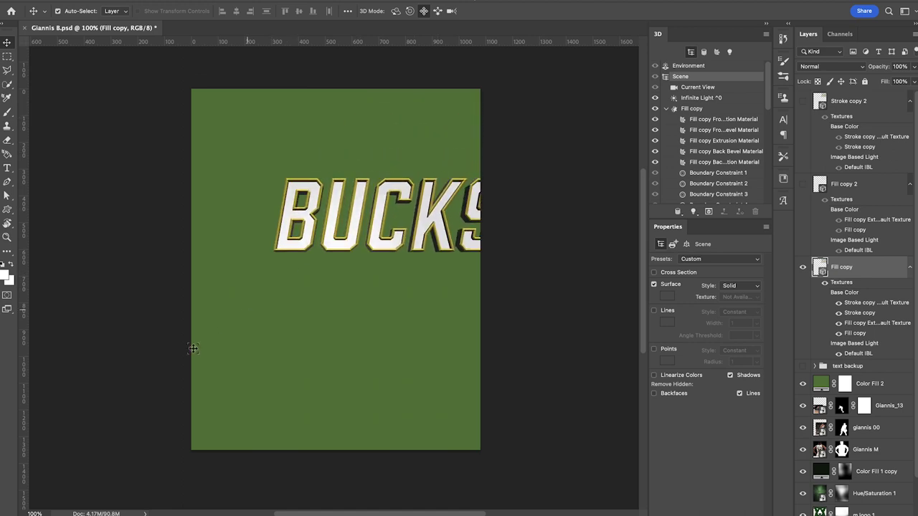
drag(379, 229, 260, 447)
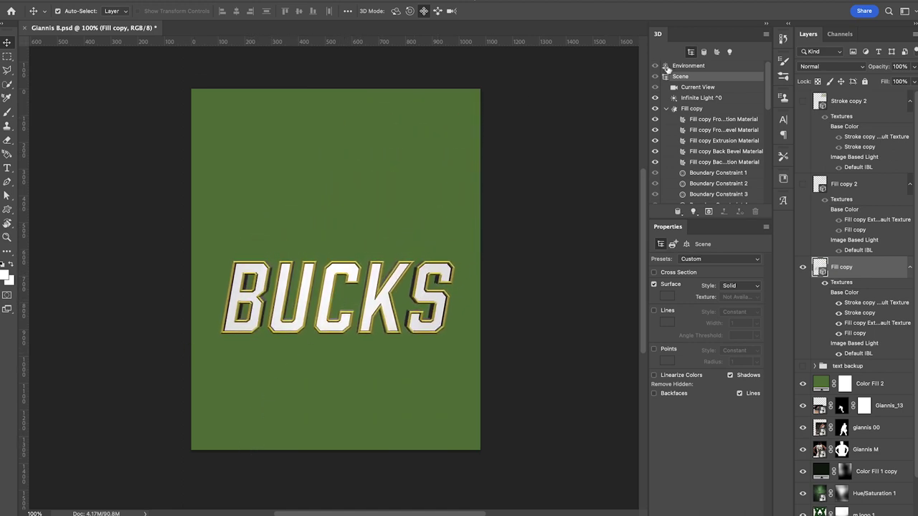
Step: Orbit the scene to reveal the sides of the letters and set the Fill copy mesh's extrusion depth to -83.12 px
key(super+equal)
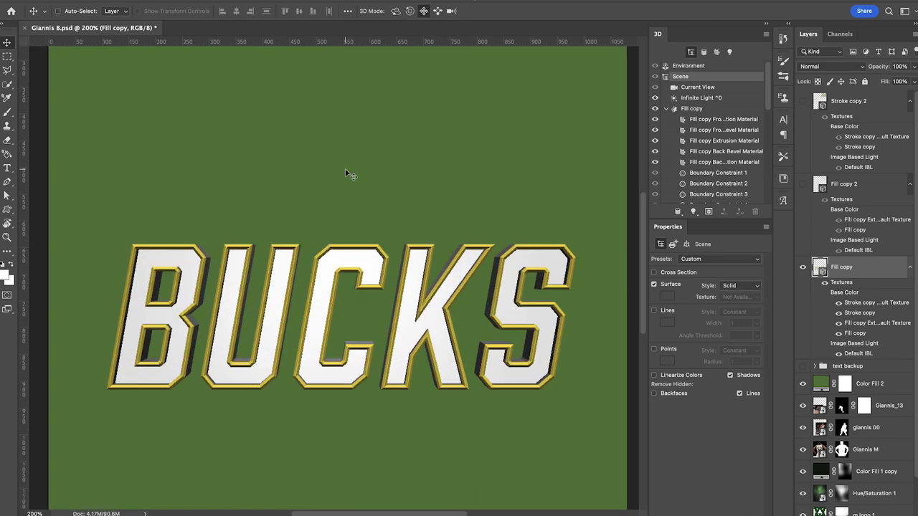
click(395, 10)
drag(352, 99, 387, 137)
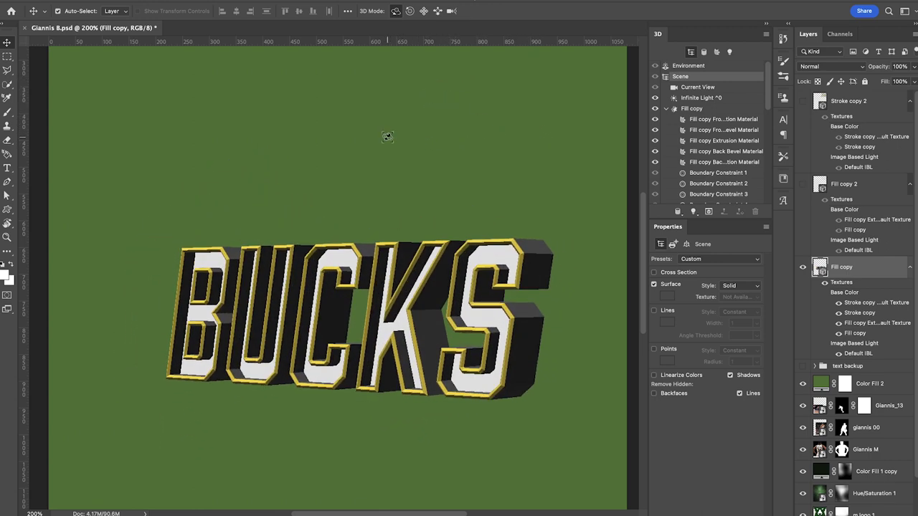
click(666, 109)
click(687, 109)
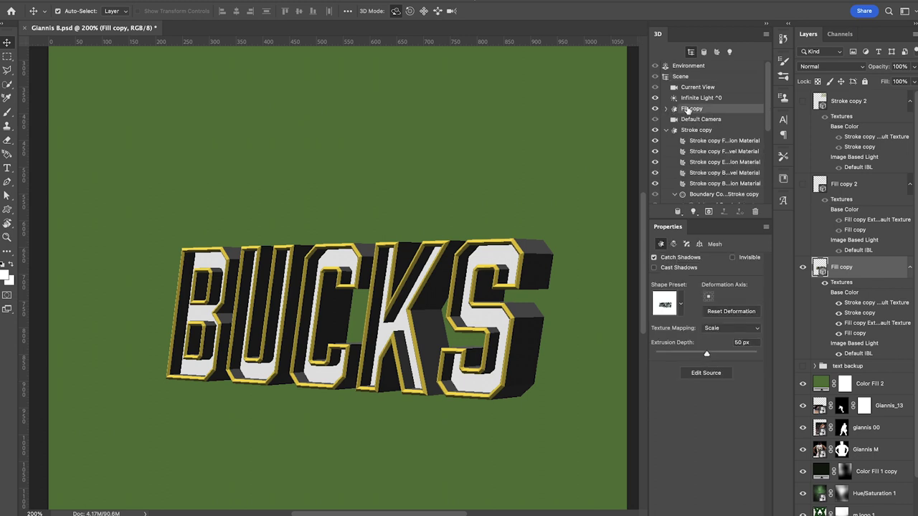
drag(707, 357, 704, 356)
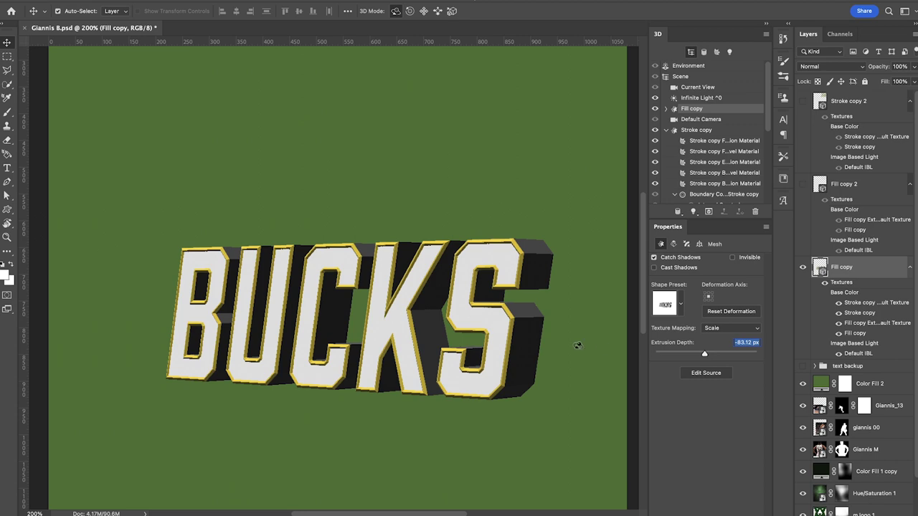
Step: Rotate the whole scene so the undersides of the BUCKS letters show, and save the document
click(696, 77)
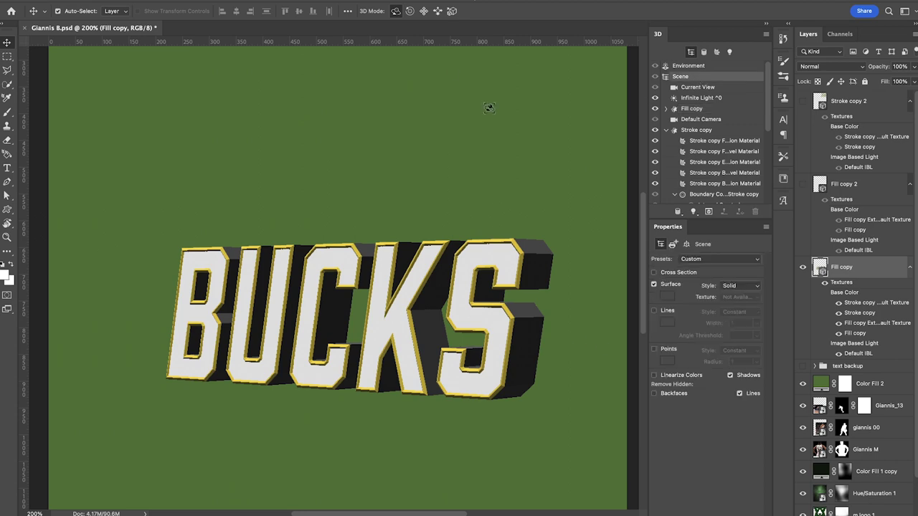
drag(388, 117, 467, 84)
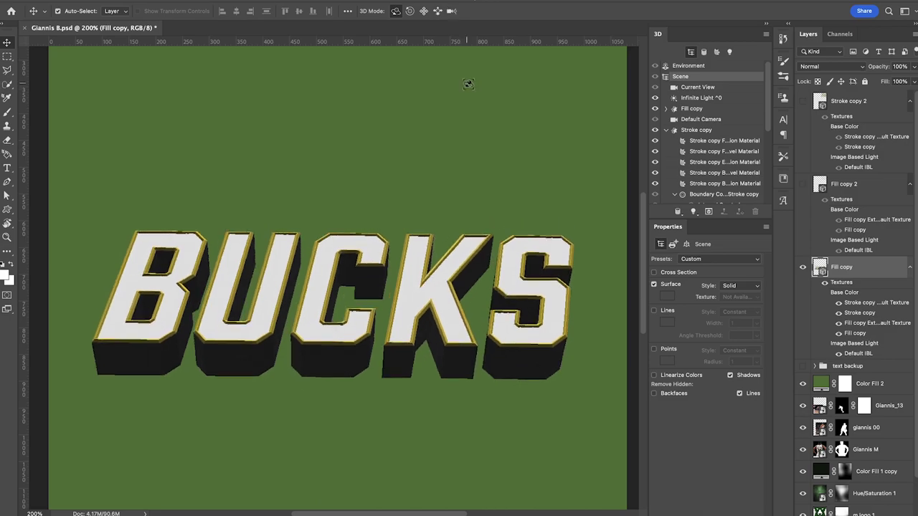
key(ctrl+s)
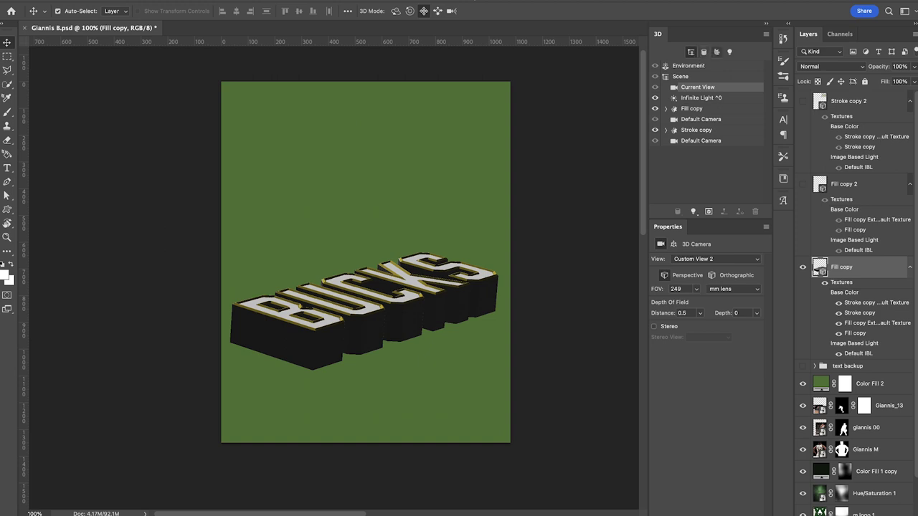
Step: Remove the base color texture from all Fill copy and Stroke copy materials
click(715, 52)
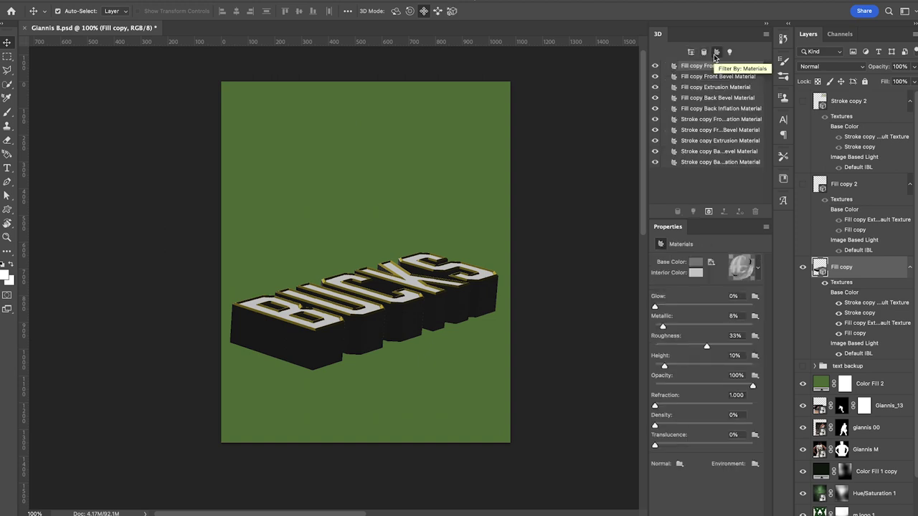
click(687, 163)
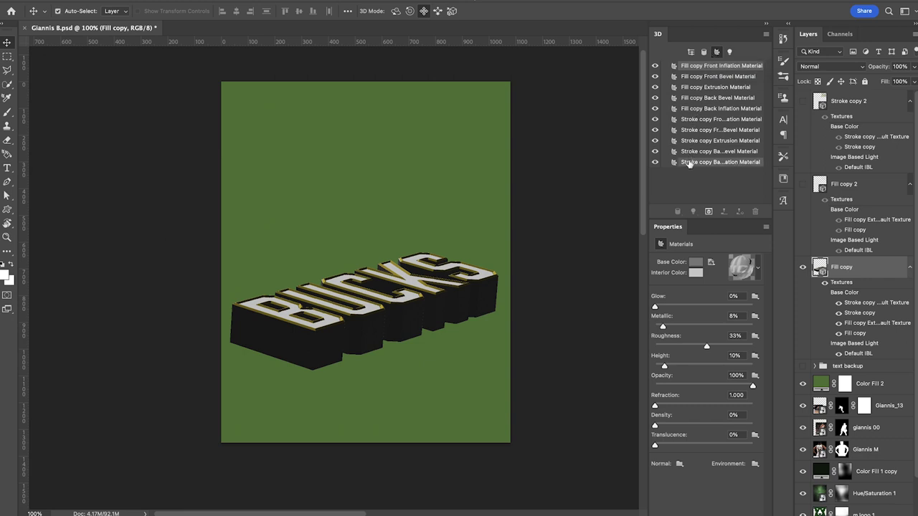
shift+click(703, 67)
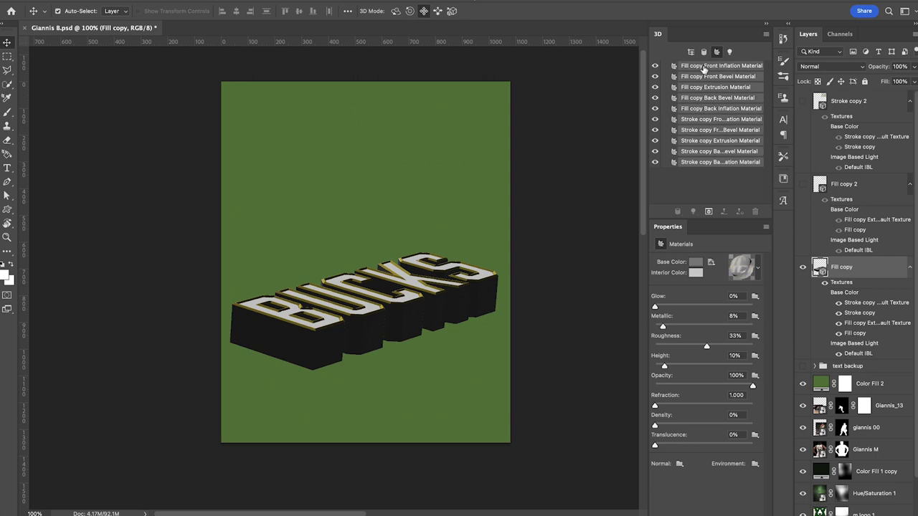
click(712, 263)
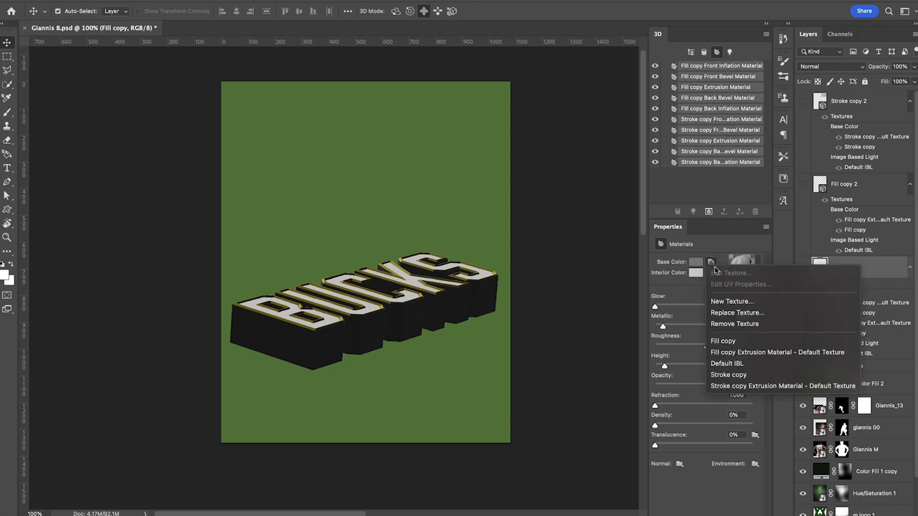
click(724, 324)
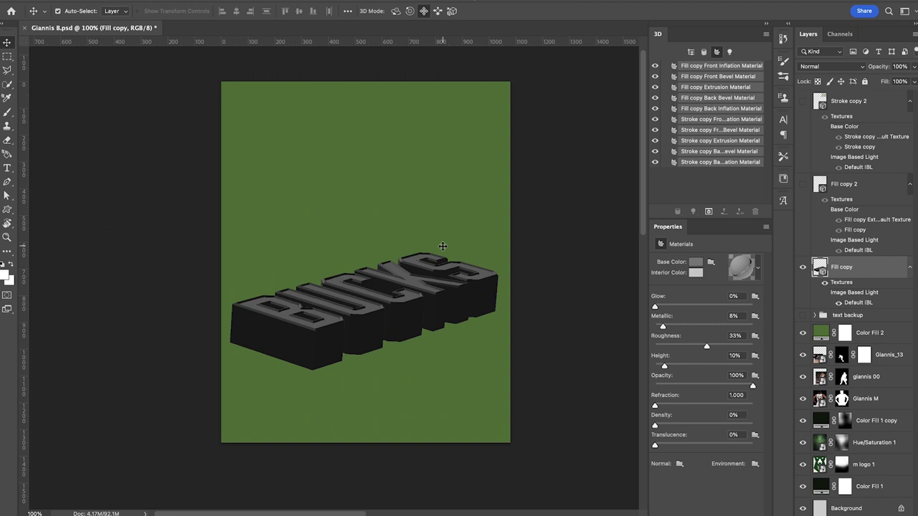
Step: Give all the lettering materials a near-white base color, 44% metallic and 0% roughness
click(701, 67)
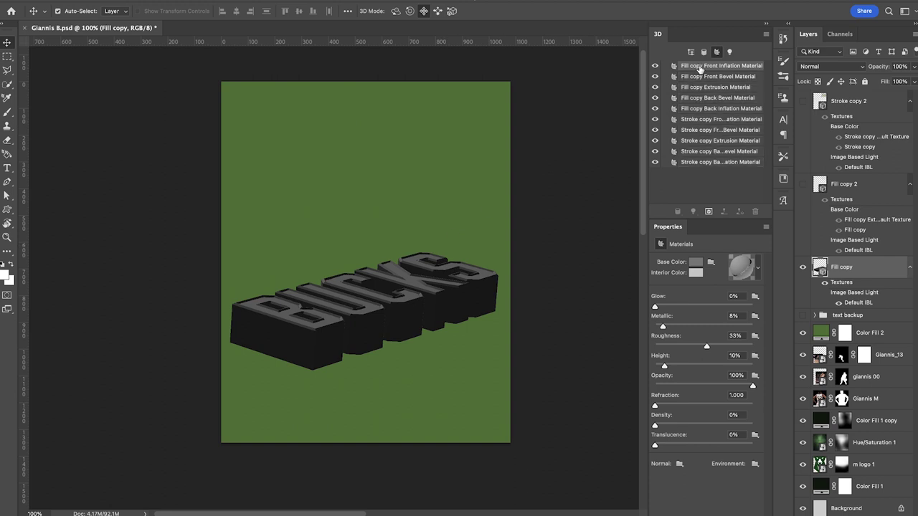
key(super+a)
click(695, 262)
click(642, 427)
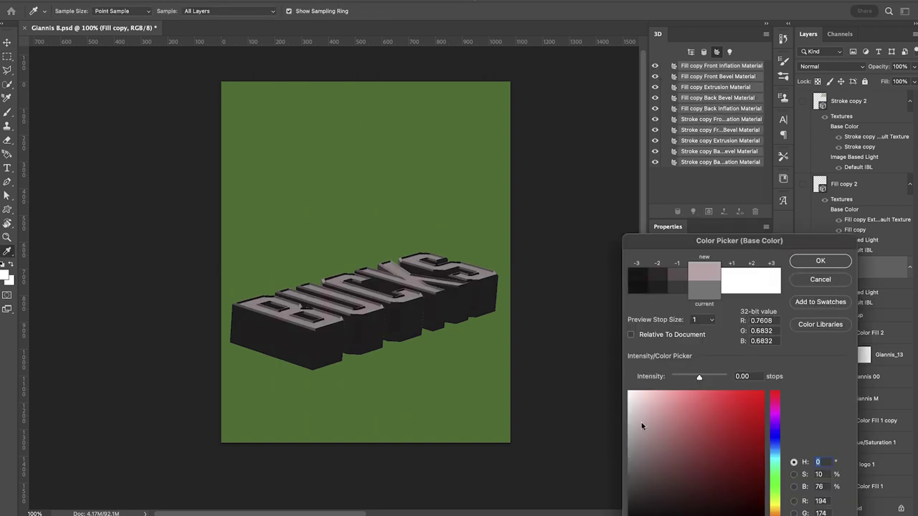
drag(641, 427, 629, 401)
click(820, 261)
drag(663, 327, 698, 327)
drag(707, 346, 646, 349)
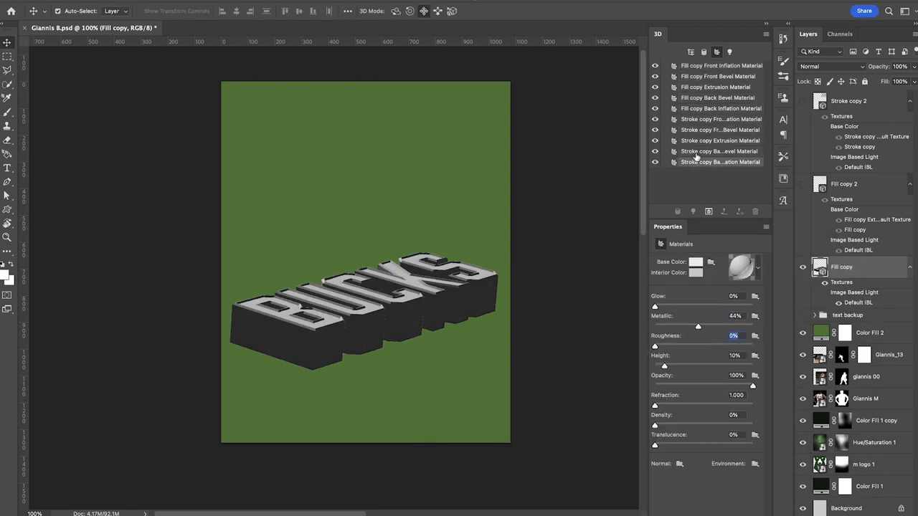
Step: Set the base color of the Stroke copy Front Bevel Material to a neutral light gray
click(693, 131)
key(super+plus)
click(694, 263)
click(628, 413)
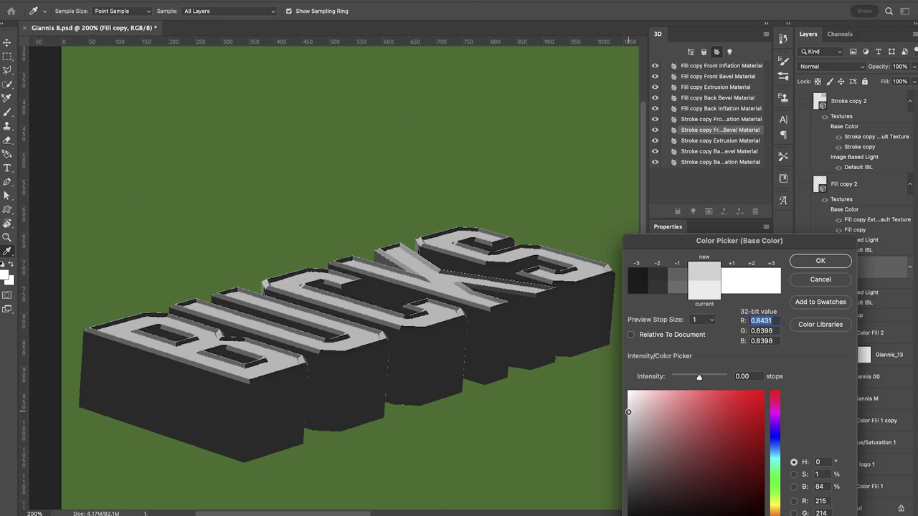
mouse_move(628, 413)
mouse_down()
mouse_move(628, 422)
mouse_move(616, 412)
mouse_up()
key(Return)
Step: Check the Stroke copy Extrusion Material's base color and toggle the Fill copy Front Inflation Material's visibility to identify its surface
click(691, 140)
click(695, 262)
click(816, 263)
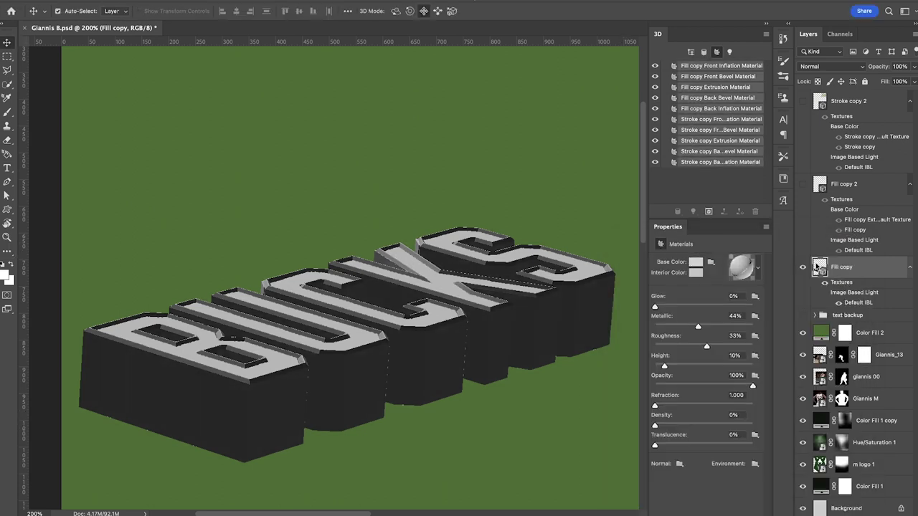
click(702, 66)
click(656, 66)
click(656, 66)
click(697, 76)
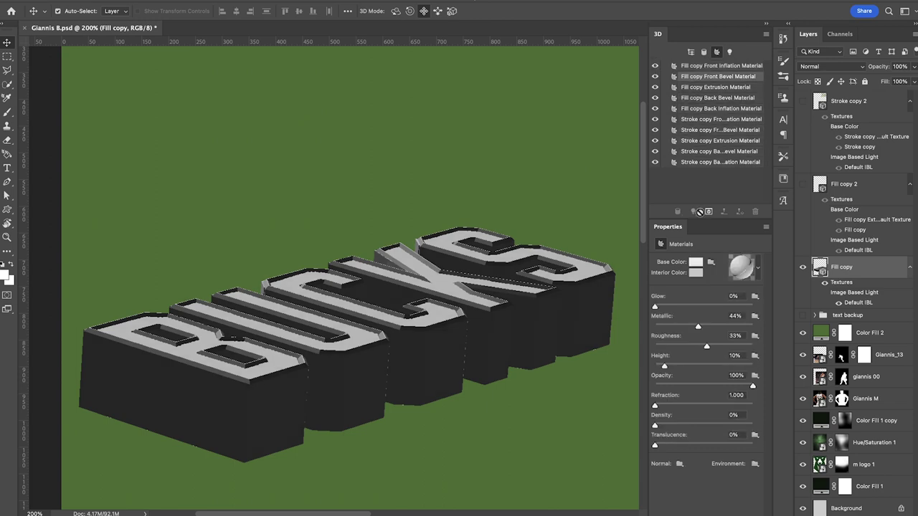
Step: Apply a test base color to the Fill copy Front Inflation Material and check the Fill copy Back Bevel Material's base color
click(705, 66)
click(696, 263)
click(696, 424)
click(819, 260)
click(706, 98)
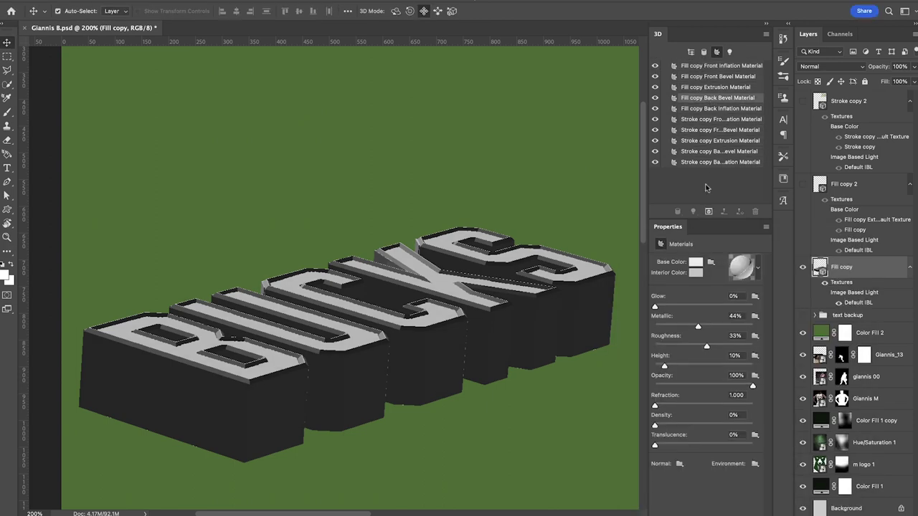
click(695, 262)
click(818, 261)
click(717, 119)
click(694, 262)
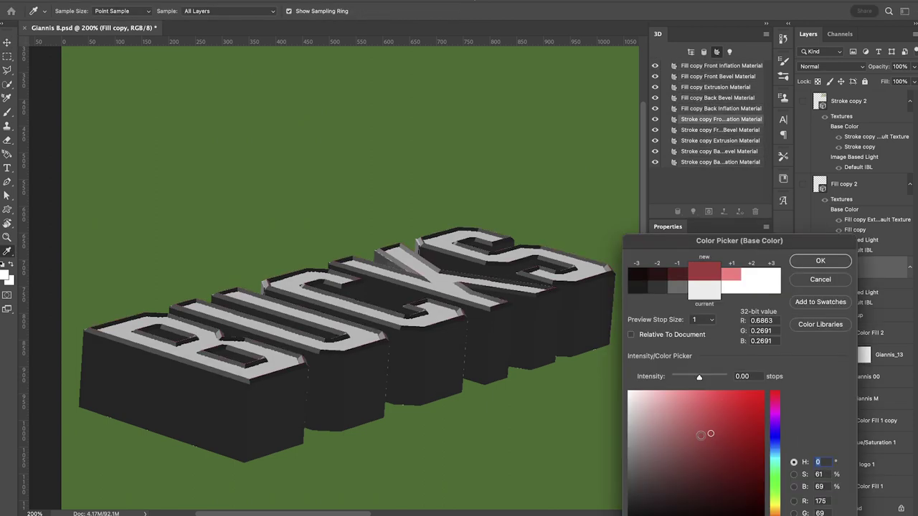
key(super+plus)
key(super+plus)
mouse_move(697, 416)
mouse_down()
mouse_move(660, 407)
mouse_move(631, 434)
mouse_move(628, 408)
mouse_up()
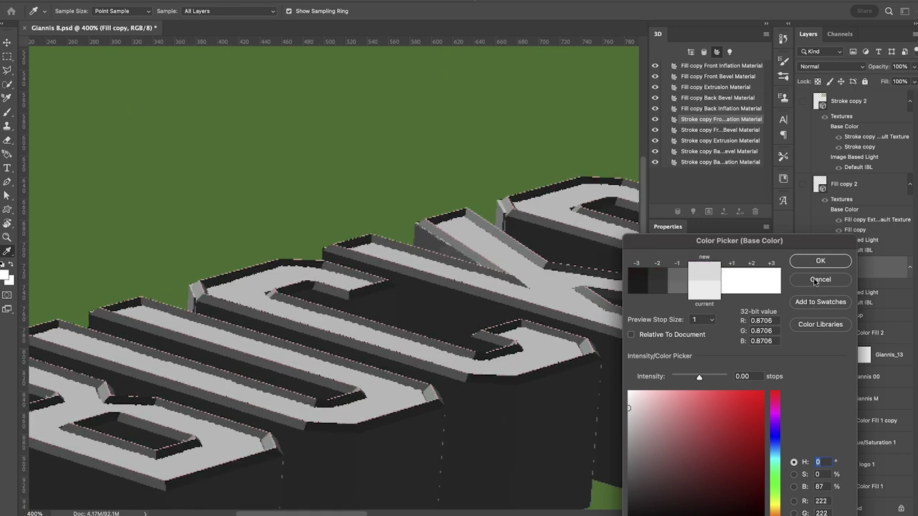
click(814, 280)
Step: Set the Fill copy Back Inflation Material's base color to green with hue 136°, saturation 57% and brightness 82%
click(719, 109)
click(695, 263)
click(700, 432)
click(774, 476)
mouse_move(700, 433)
mouse_down()
mouse_move(705, 412)
mouse_move(705, 419)
mouse_up()
key(super+minus)
key(super+minus)
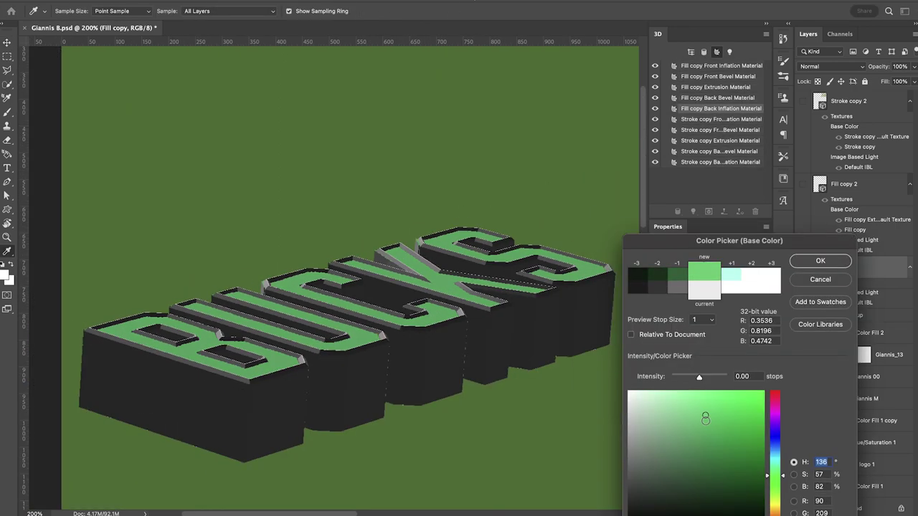
click(811, 261)
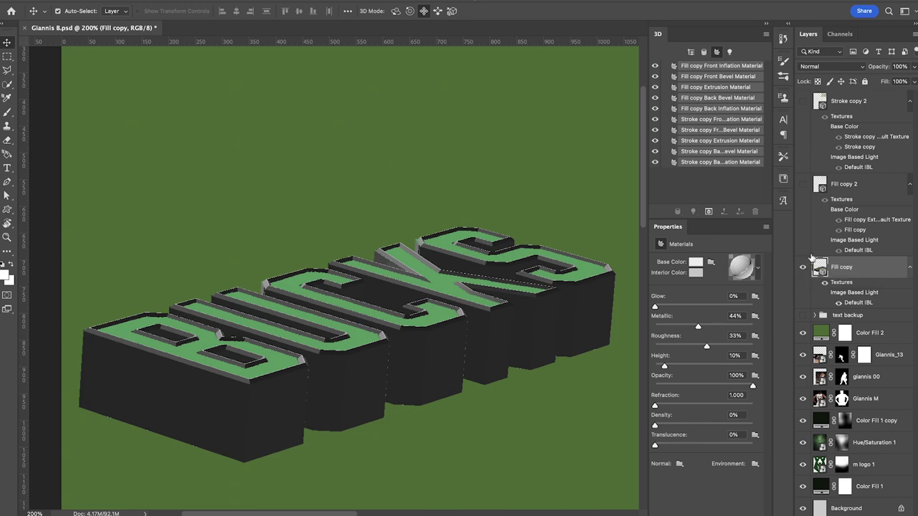
Step: Reduce the front bevel width of the Stroke copy mesh to 68% and set the Fill copy mesh's front bevel width to 12%
click(691, 51)
click(696, 130)
key(super+equal)
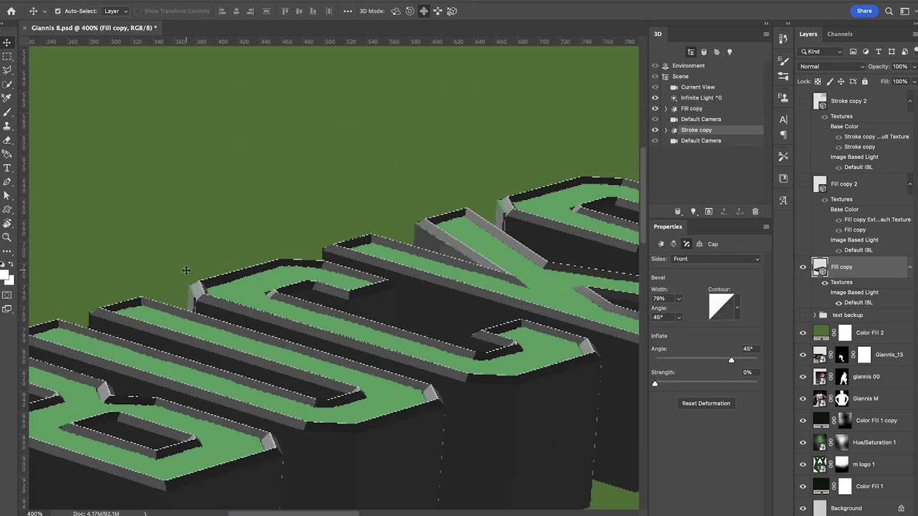
drag(679, 299, 689, 320)
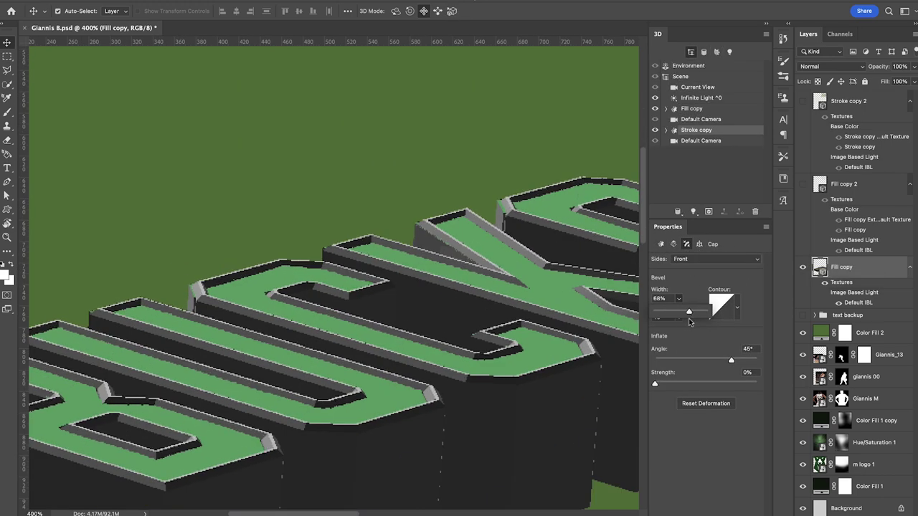
click(691, 109)
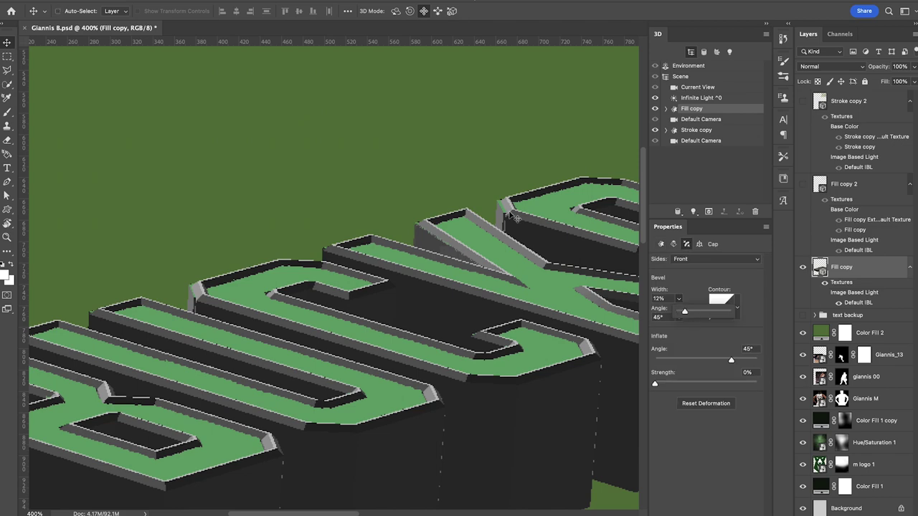
key(super+minus)
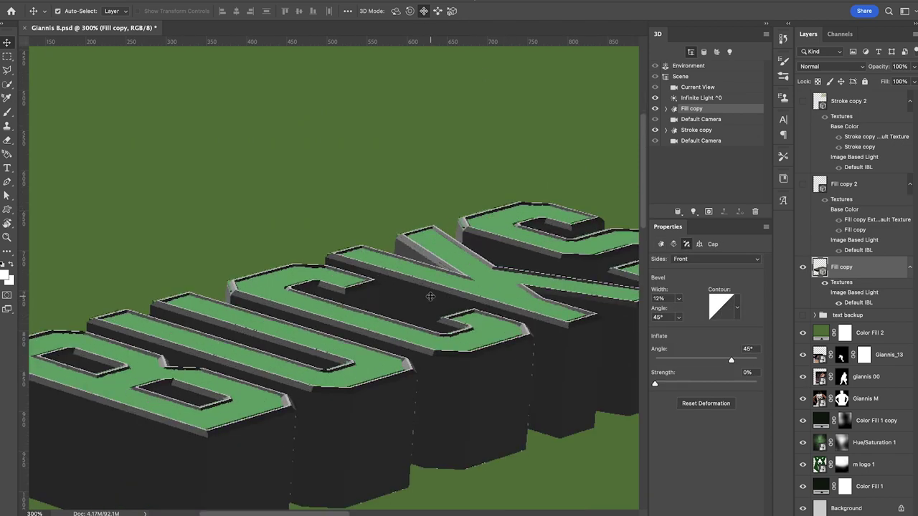
scroll(430, 297, right, 3)
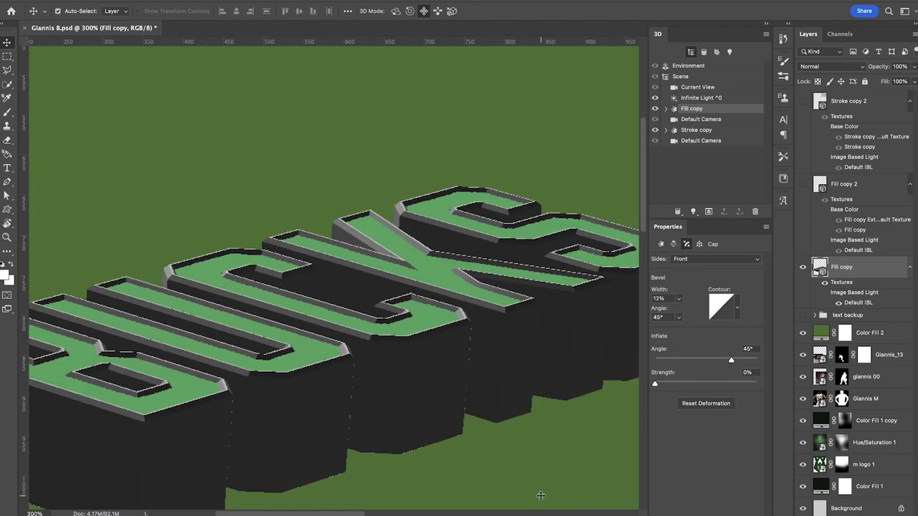
key(super+1)
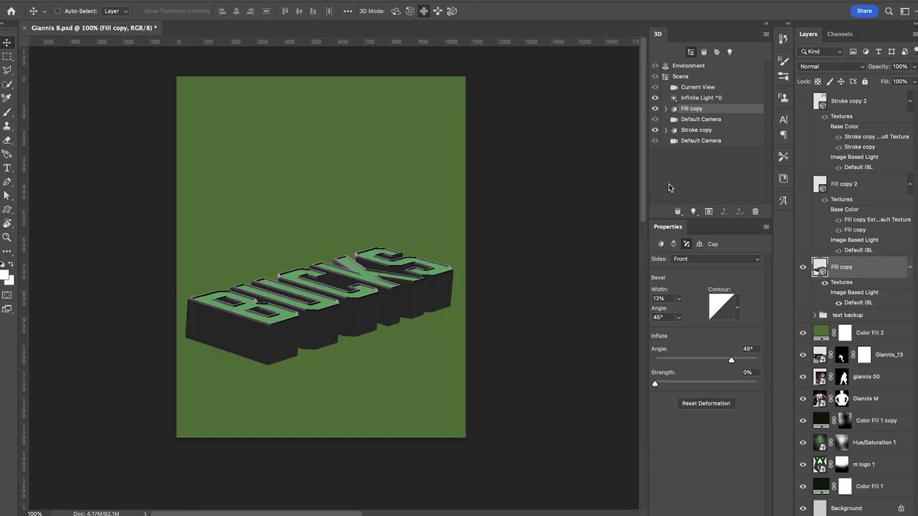
Step: Set the infinite light's intensity to 31%, render the 3D BUCKS lettering and save the document
click(729, 52)
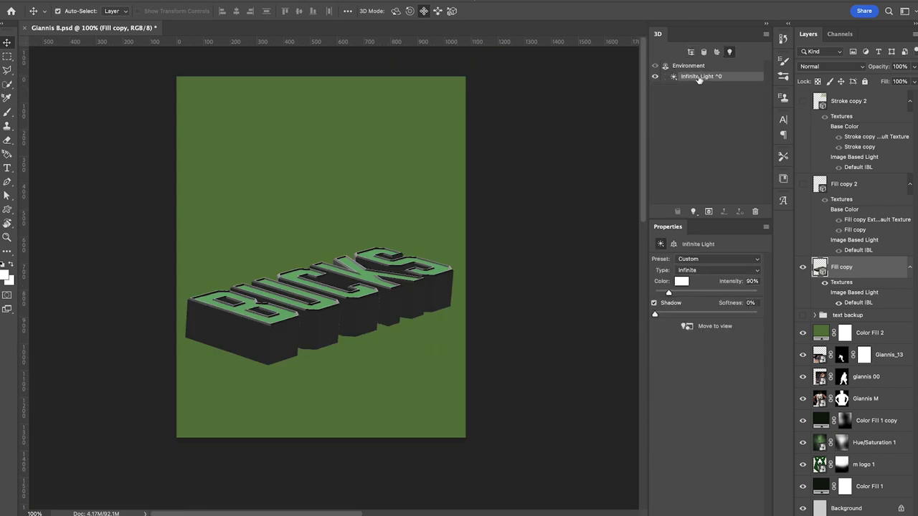
drag(667, 292, 660, 295)
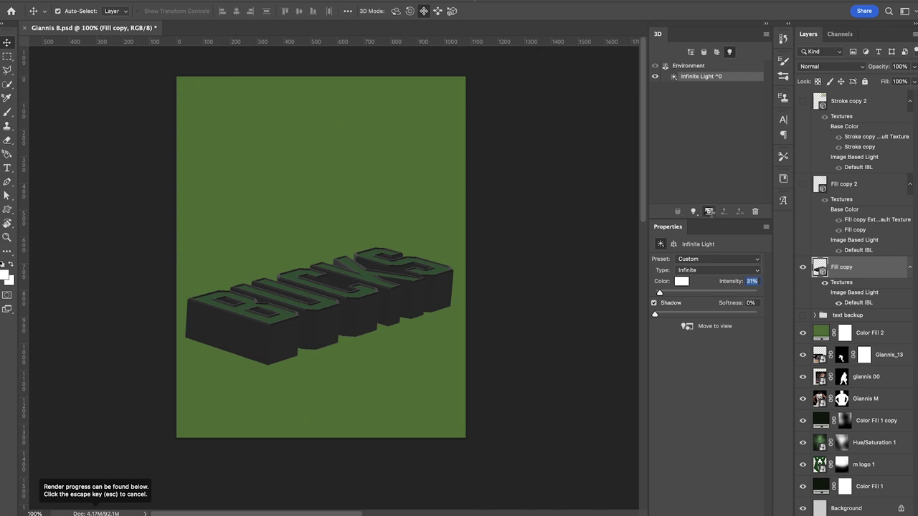
click(708, 211)
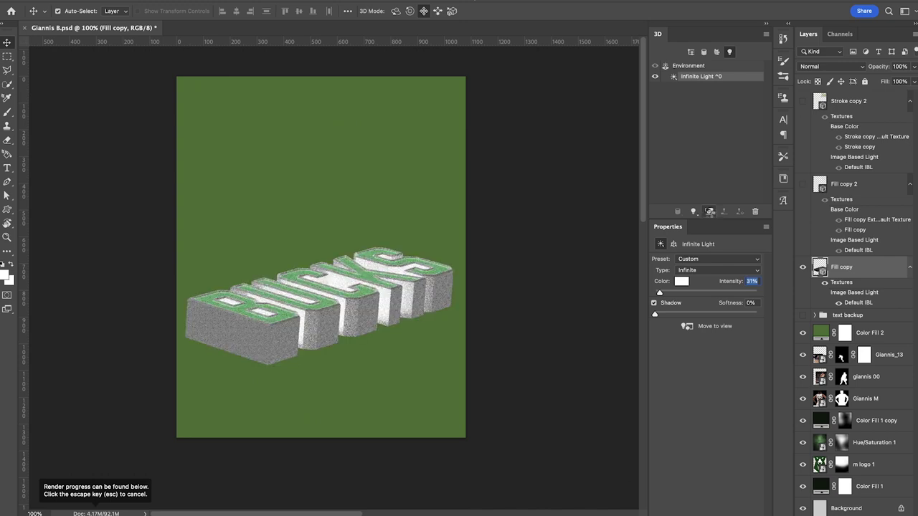
click(708, 212)
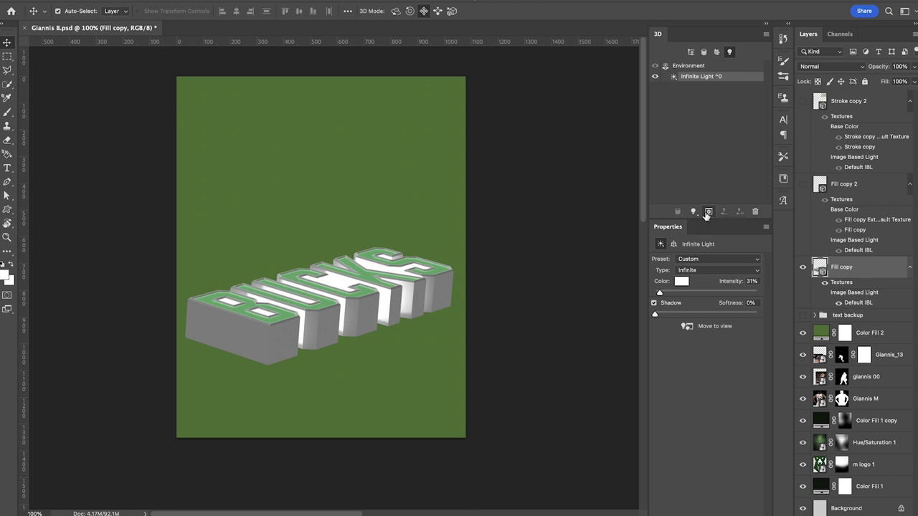
key(super+s)
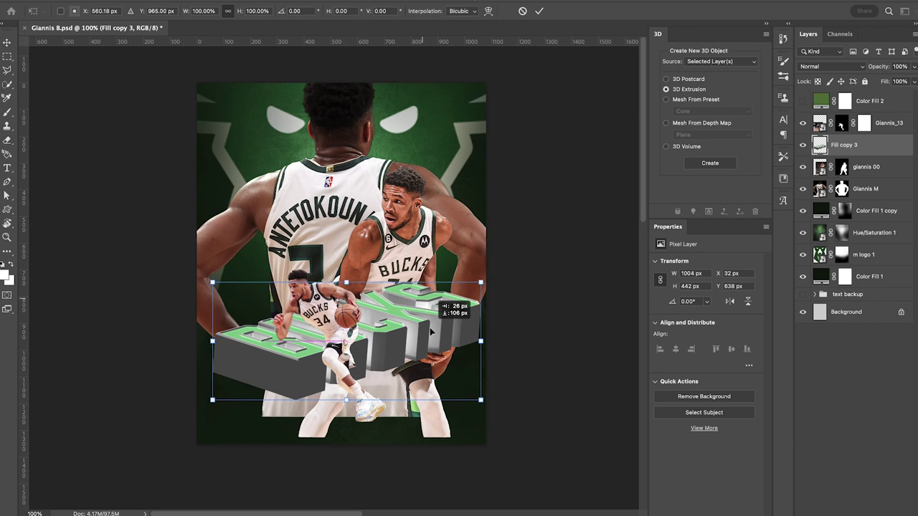
Step: Move the Fill copy 3 lettering to the poster's bottom edge, scale it to 134.28% and rotate it -1.60°
drag(430, 332, 568, 417)
drag(589, 411, 588, 400)
drag(475, 399, 450, 415)
scroll(450, 415, up, 2)
drag(554, 358, 572, 350)
drag(512, 380, 513, 392)
drag(590, 411, 591, 416)
drag(397, 431, 398, 421)
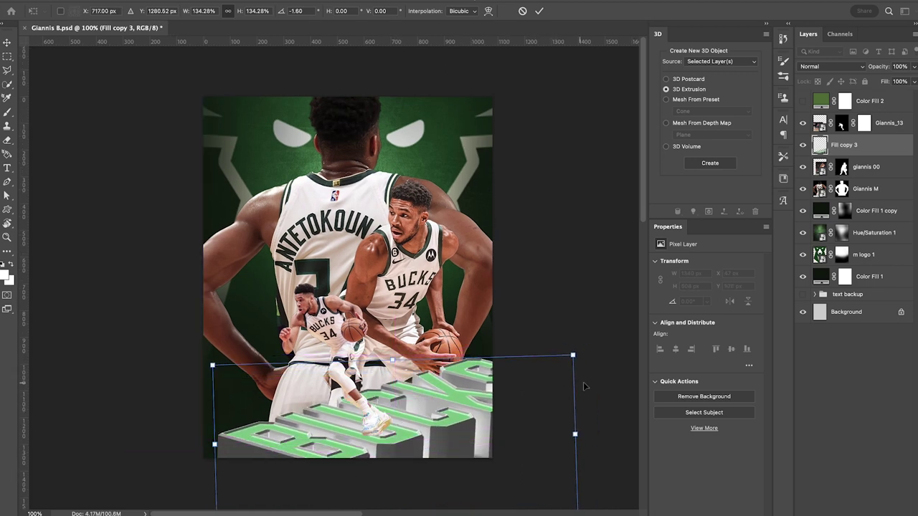
Step: Scale the Fill copy 3 lettering down to 125.05% and shift it toward the poster's lower-right corner
drag(483, 408, 484, 414)
drag(214, 451, 240, 449)
scroll(359, 402, down, 3)
drag(437, 355, 428, 361)
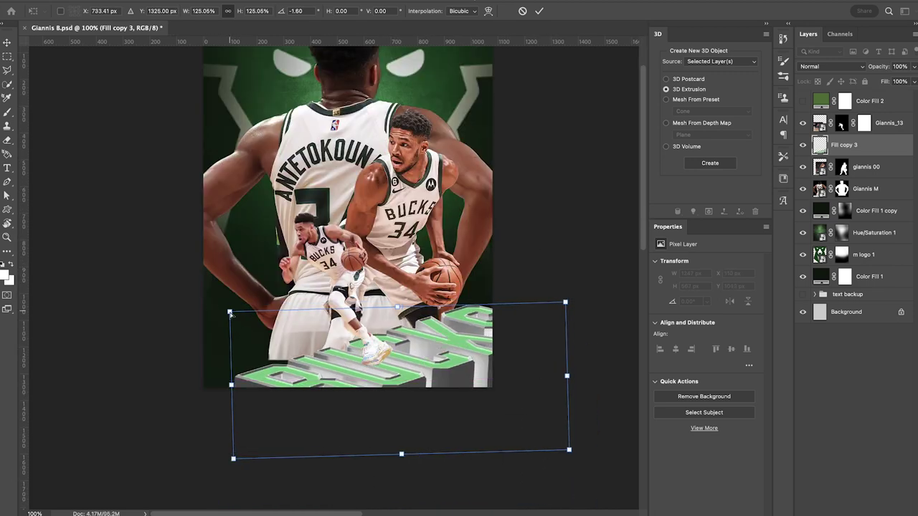
mouse_move(515, 346)
mouse_down()
mouse_move(490, 345)
mouse_move(532, 346)
mouse_up()
scroll(471, 309, up, 3)
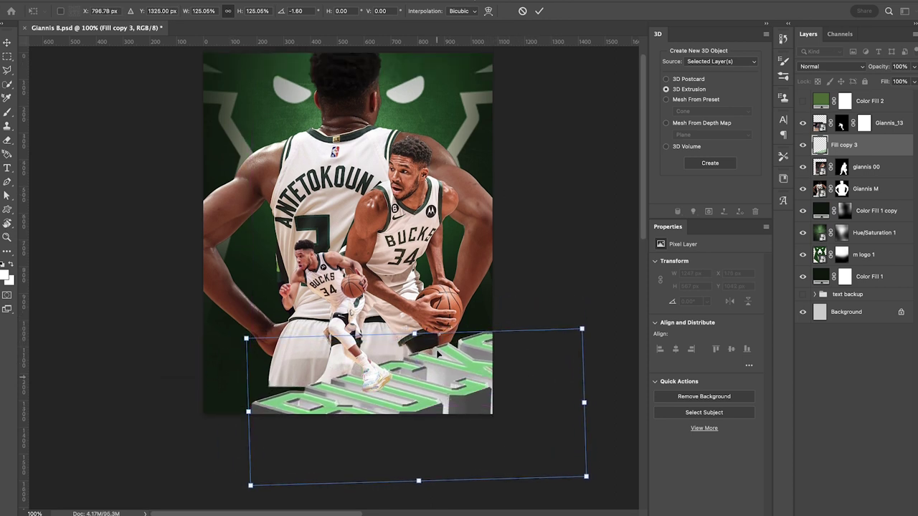
Step: Move the giannis 00 photo slightly up and to the right above the lettering
click(815, 168)
key(super+t)
drag(434, 217, 446, 211)
key(Return)
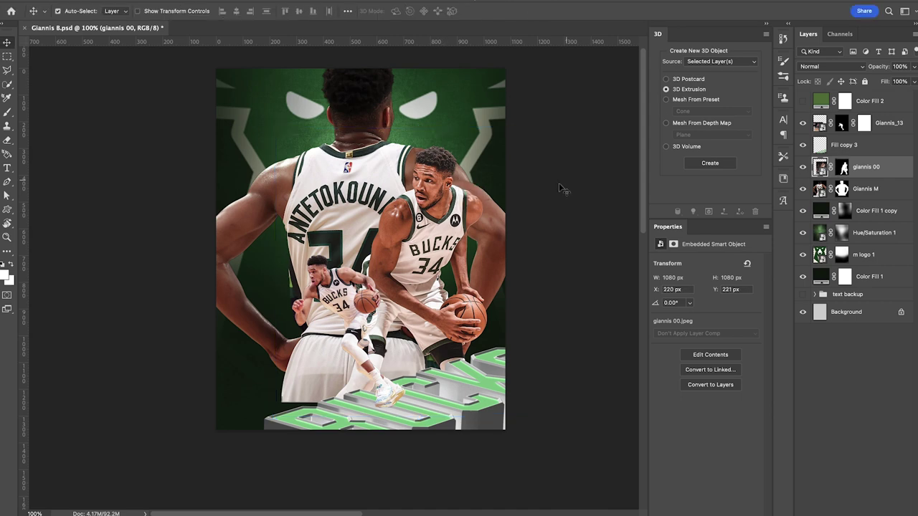
Step: Enlarge the Giannis M photo so the shorts extend down behind the BUCKS lettering
click(819, 190)
key(super+t)
drag(441, 403, 443, 424)
scroll(402, 395, up, 3)
drag(357, 362, 365, 356)
scroll(365, 356, down, 3)
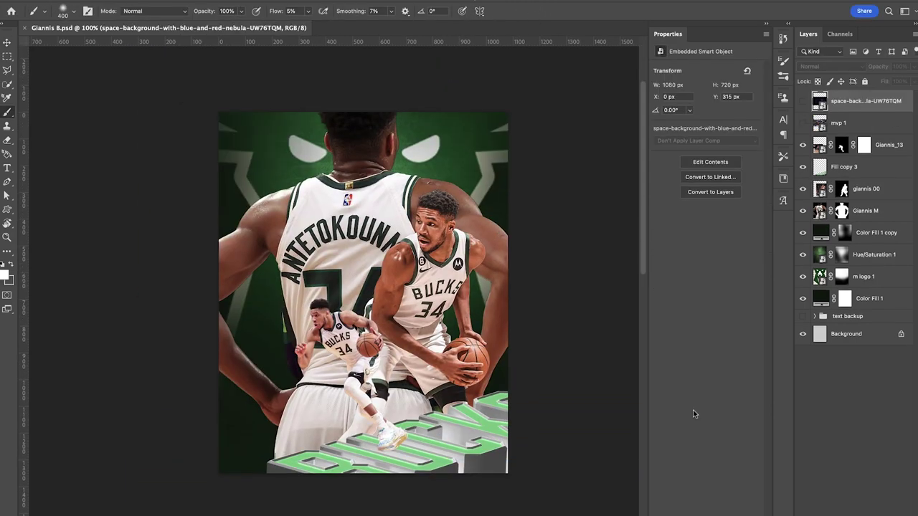
Step: Show the mvp 1 photo and fully desaturate it with a Hue/Saturation adjustment layer clipped to it
click(802, 123)
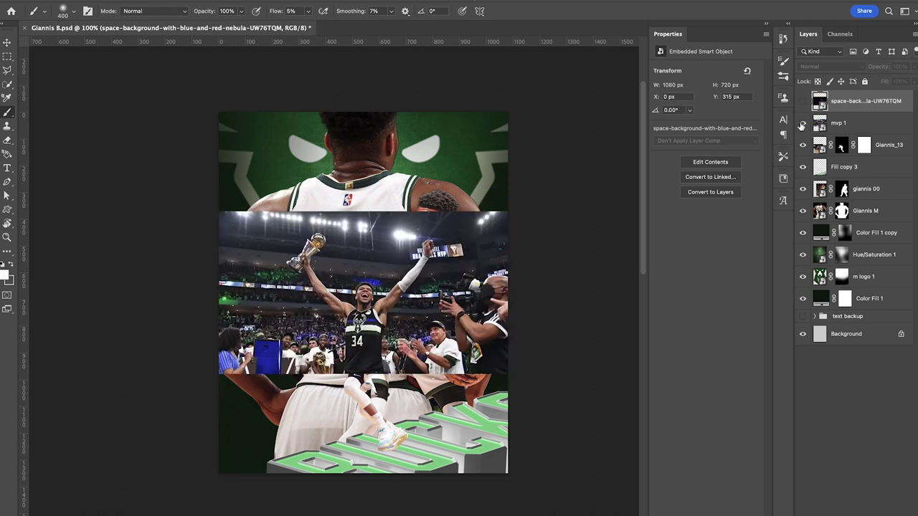
click(861, 123)
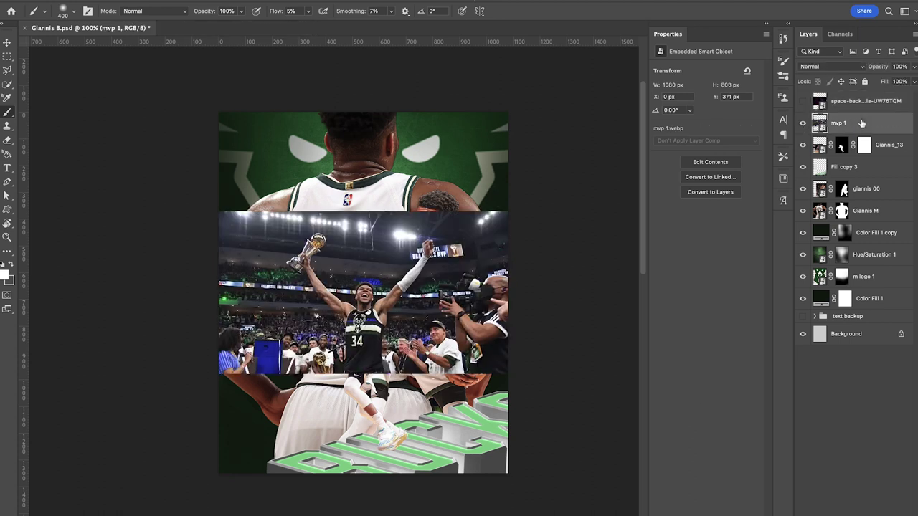
click(842, 515)
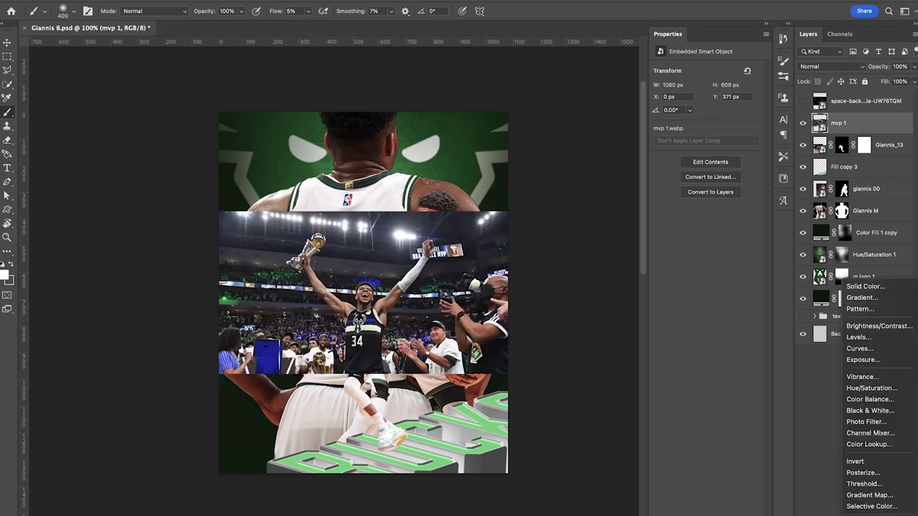
click(871, 384)
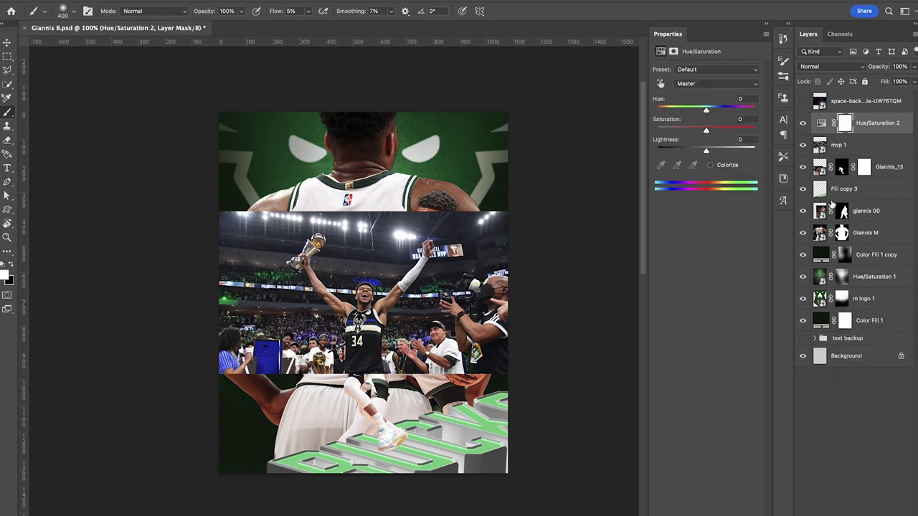
alt+click(825, 134)
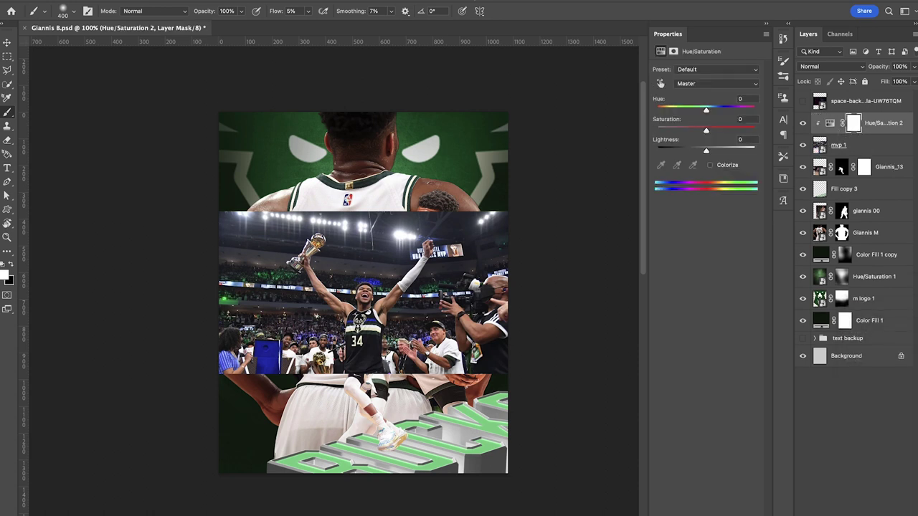
drag(706, 130, 656, 130)
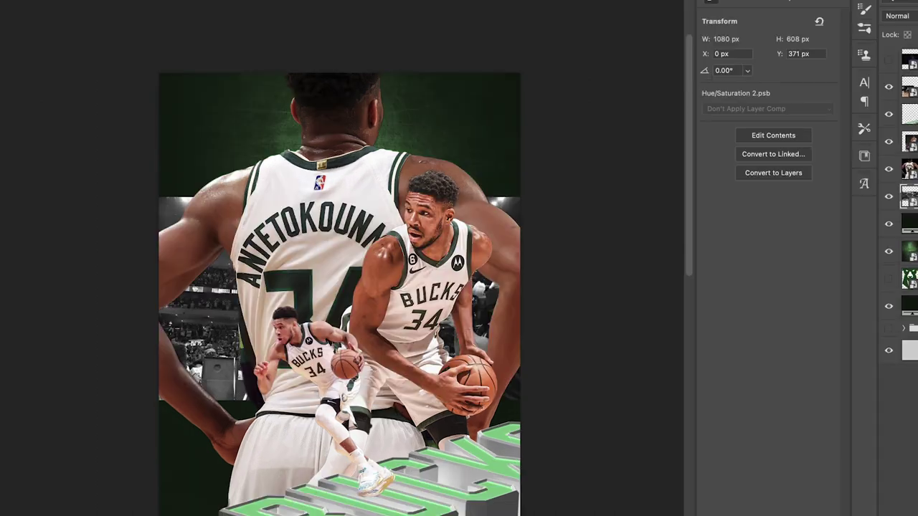
Step: Enlarge the grayscale MVP photo, rotate it to -14.88° and position its trophy and face across the poster's top behind the players
key(ctrl+t)
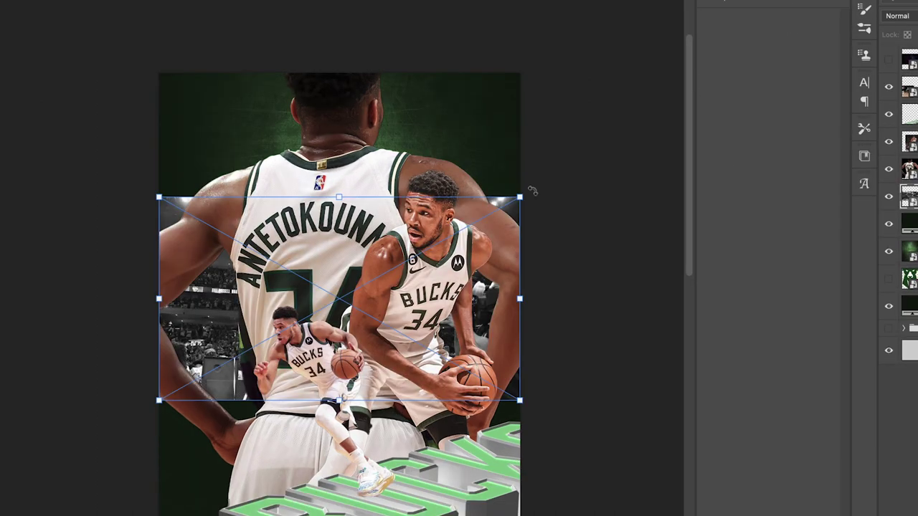
drag(452, 297, 505, 137)
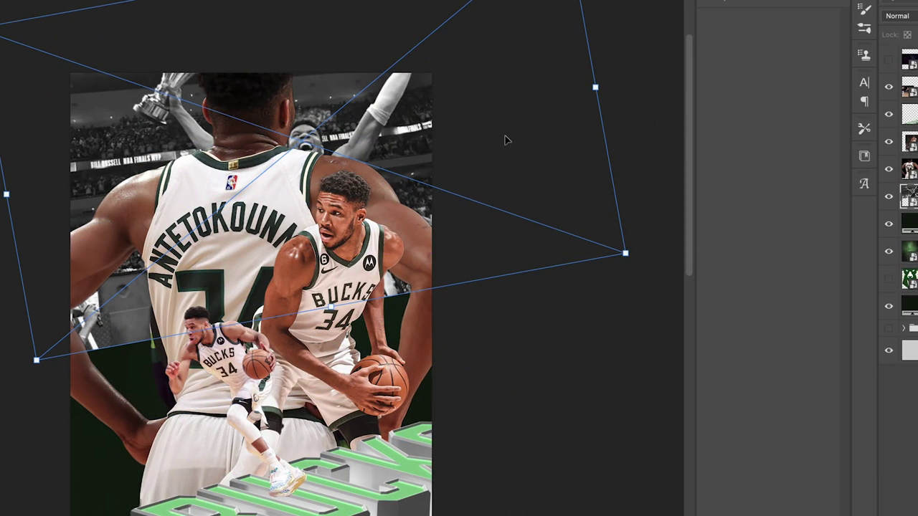
drag(631, 306, 627, 315)
scroll(487, 258, up, 5)
drag(2, 268, 47, 259)
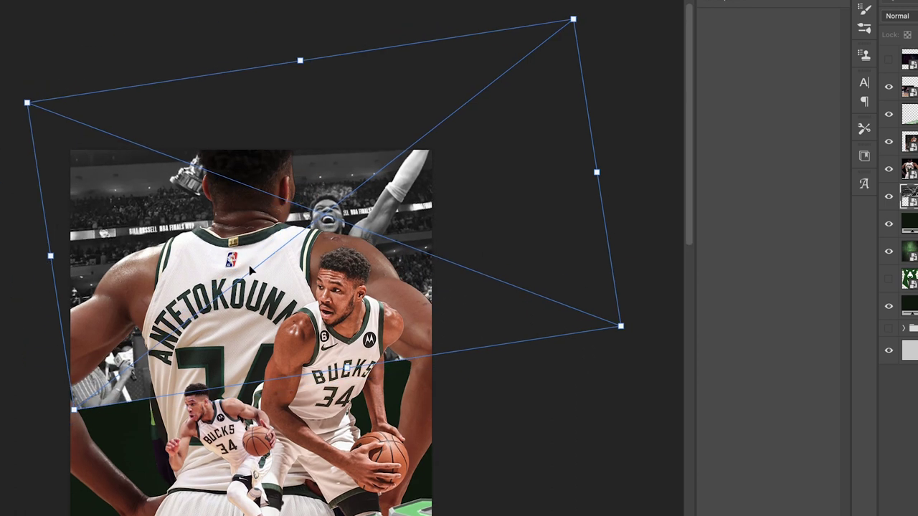
mouse_move(272, 265)
mouse_down()
mouse_move(263, 258)
mouse_move(269, 250)
mouse_up()
drag(600, 454, 612, 411)
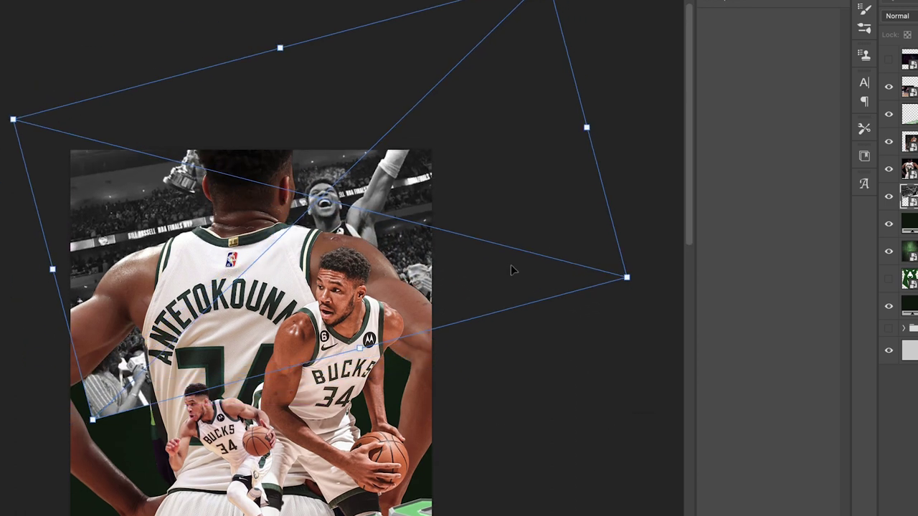
drag(511, 264, 520, 268)
drag(106, 423, 59, 477)
drag(246, 341, 257, 325)
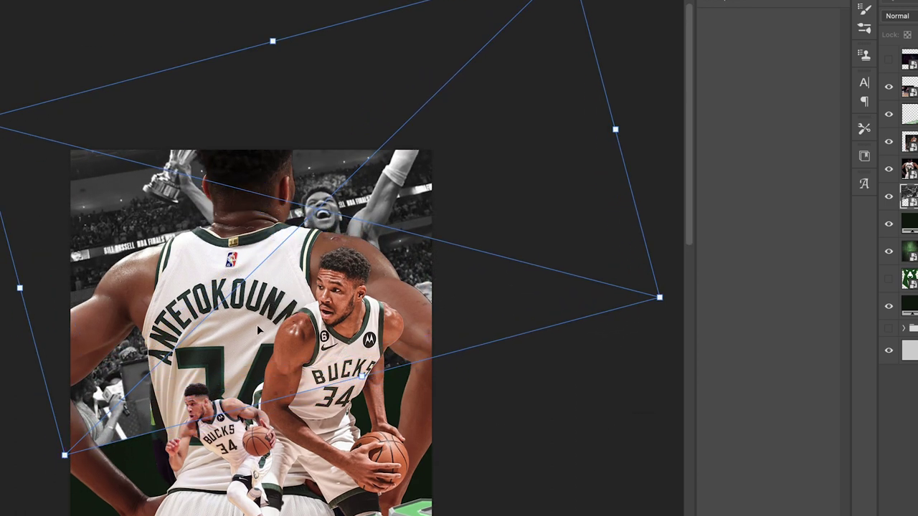
key(Return)
Step: Add a mask to the Hue/Saturation 2 photo and fade its lower edge with a soft black 175 px brush at 16% flow
click(917, 515)
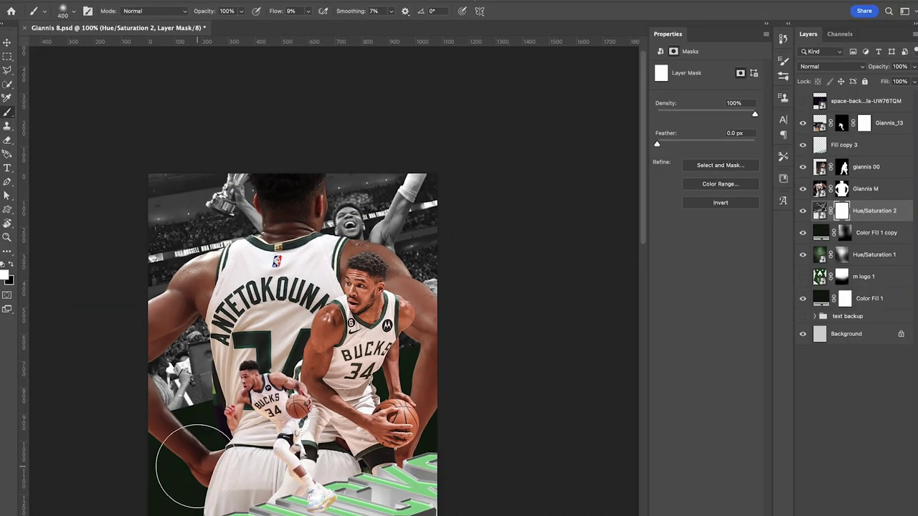
key(x)
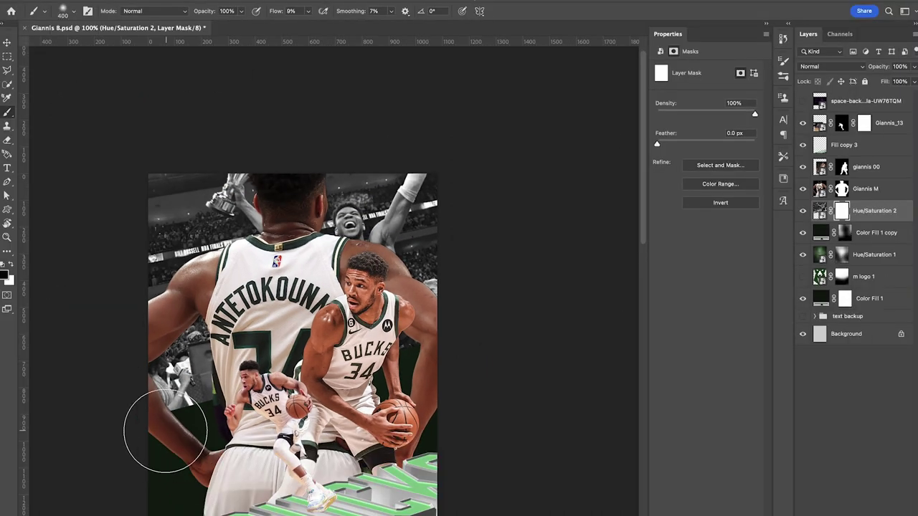
mouse_move(175, 442)
mouse_down()
mouse_move(166, 421)
mouse_move(169, 412)
mouse_move(188, 401)
mouse_up()
key(bracketleft)
key(bracketleft)
key(bracketleft)
key(bracketleft)
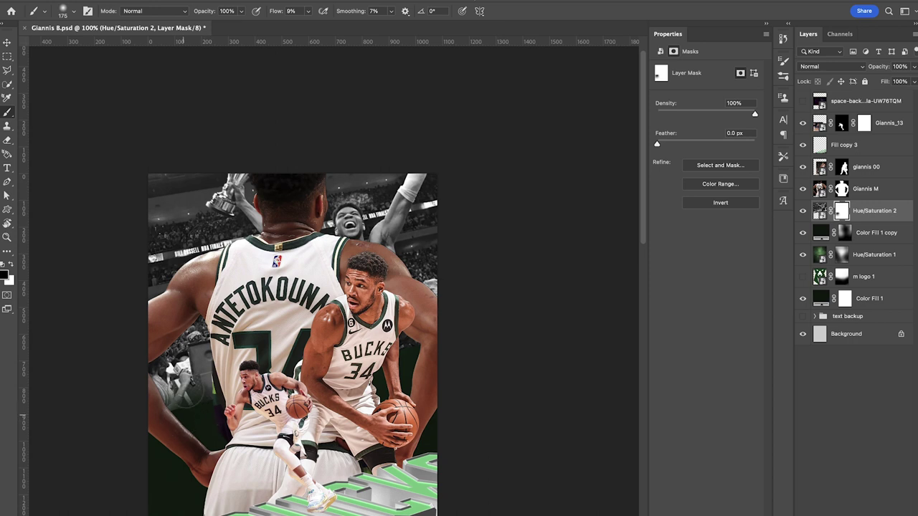
drag(276, 11, 286, 11)
mouse_move(213, 408)
mouse_down()
mouse_move(175, 397)
mouse_move(396, 384)
mouse_move(398, 353)
mouse_move(393, 377)
mouse_move(158, 376)
mouse_up()
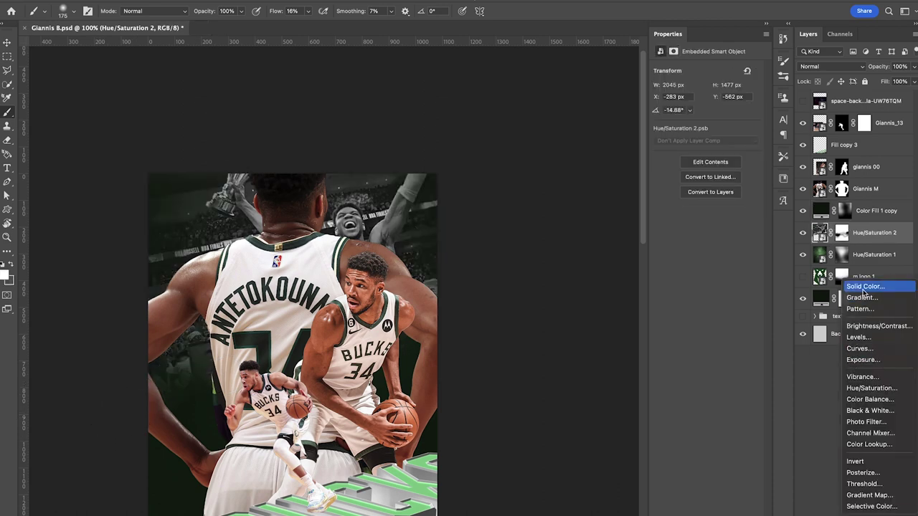
Step: Add a green #33772c Solid Color fill layer above the Hue/Saturation 2 photo
click(864, 288)
click(777, 358)
click(713, 339)
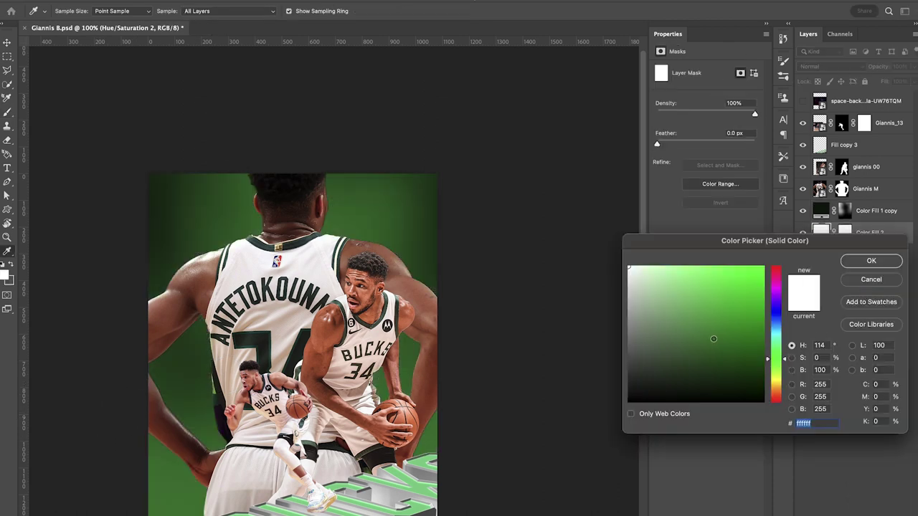
scroll(443, 328, down, 3)
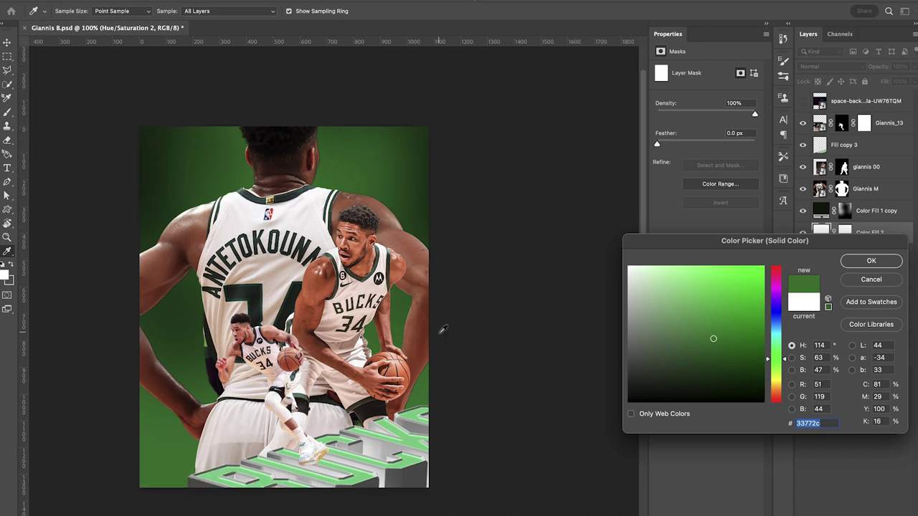
scroll(443, 328, left, 4)
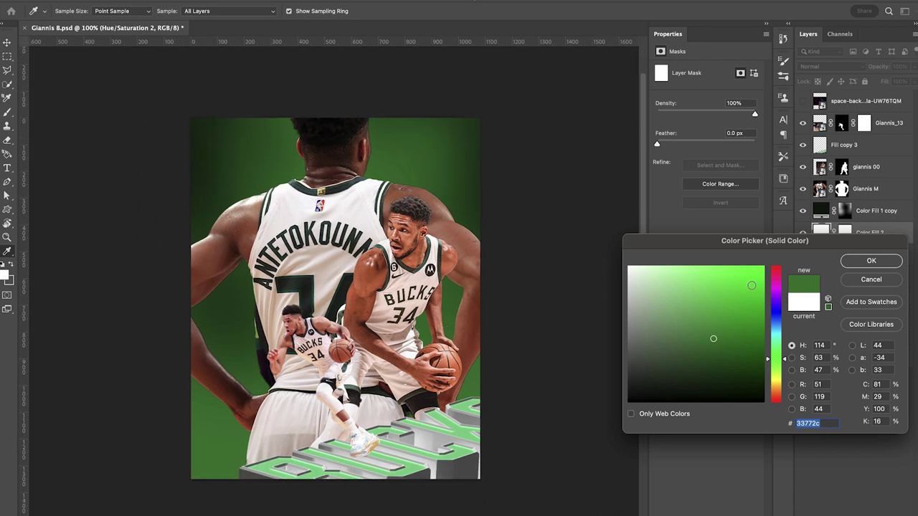
click(860, 263)
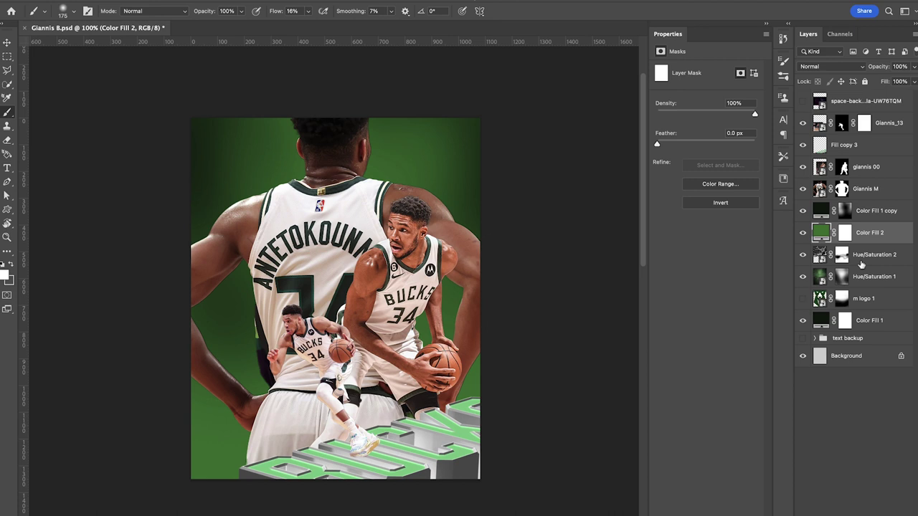
Step: Set the Color Fill 2 layer to Hard Light at 57% opacity and change its colour to #406a3c
click(810, 66)
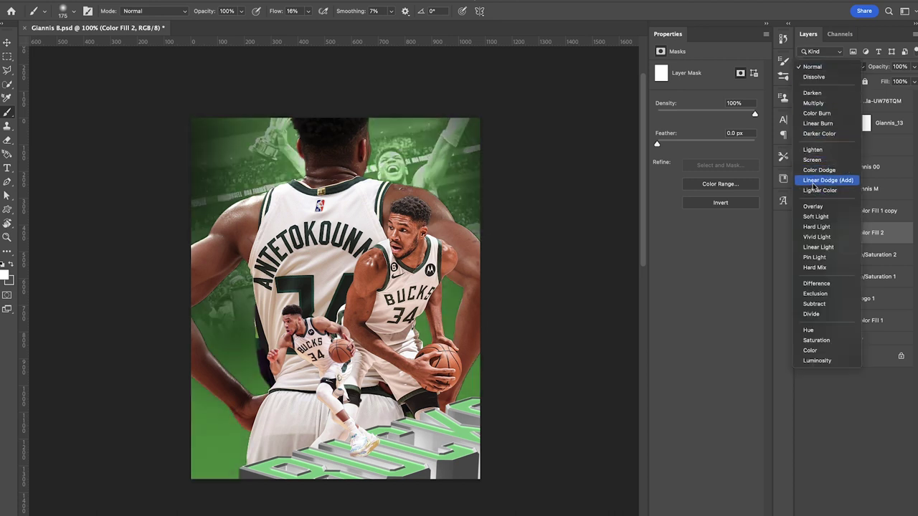
click(816, 226)
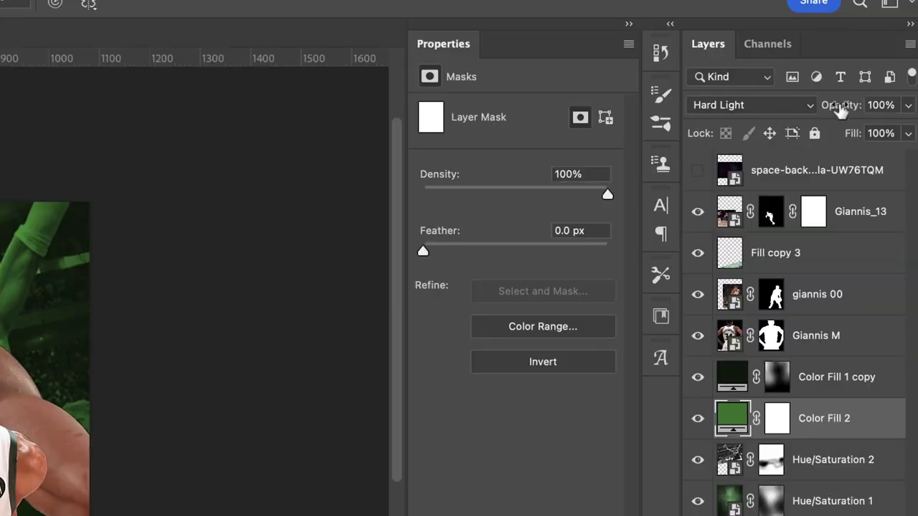
drag(841, 107, 795, 115)
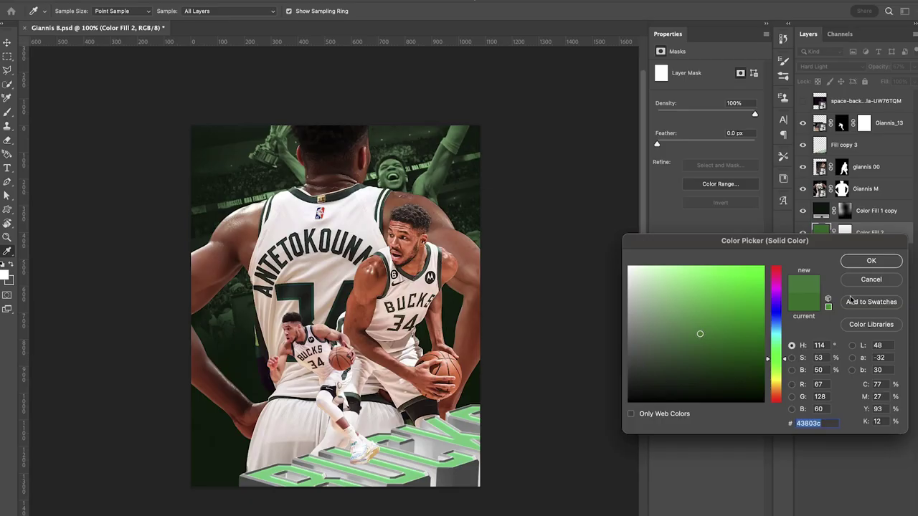
click(687, 346)
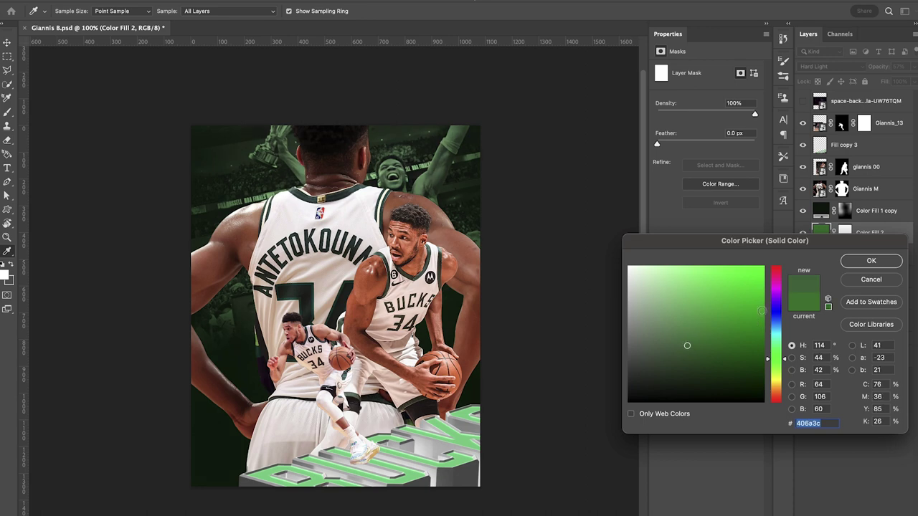
click(869, 261)
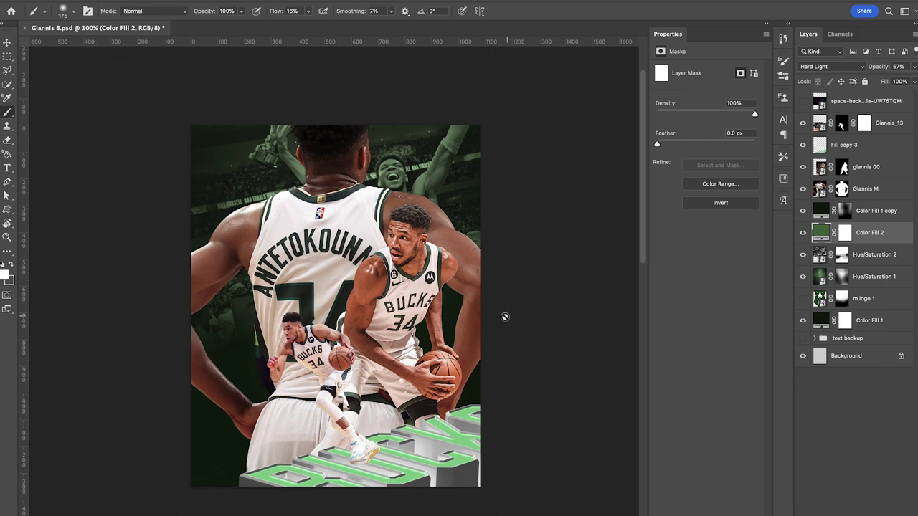
Step: Show the space background layer and colorize it green with a clipped Hue/Saturation adjustment at hue 124 and saturation 30
scroll(434, 307, left, 2)
click(802, 101)
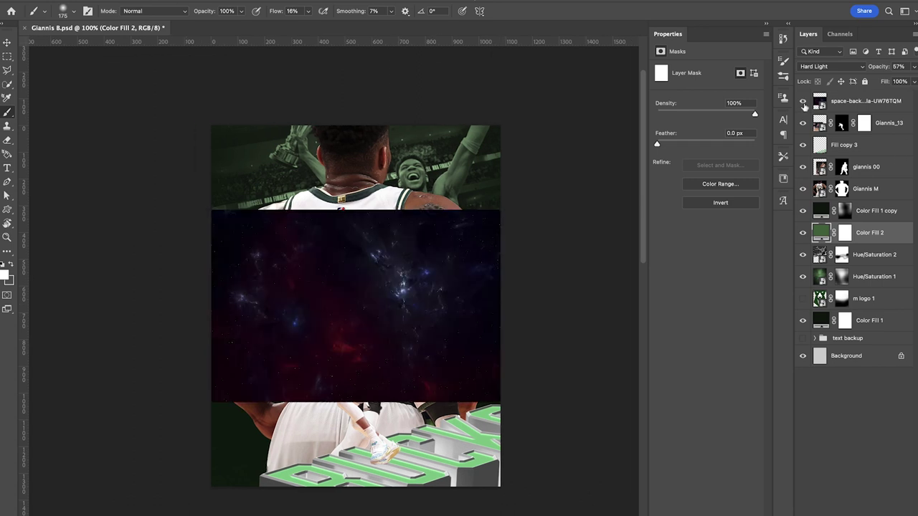
click(854, 102)
scroll(325, 188, up, 5)
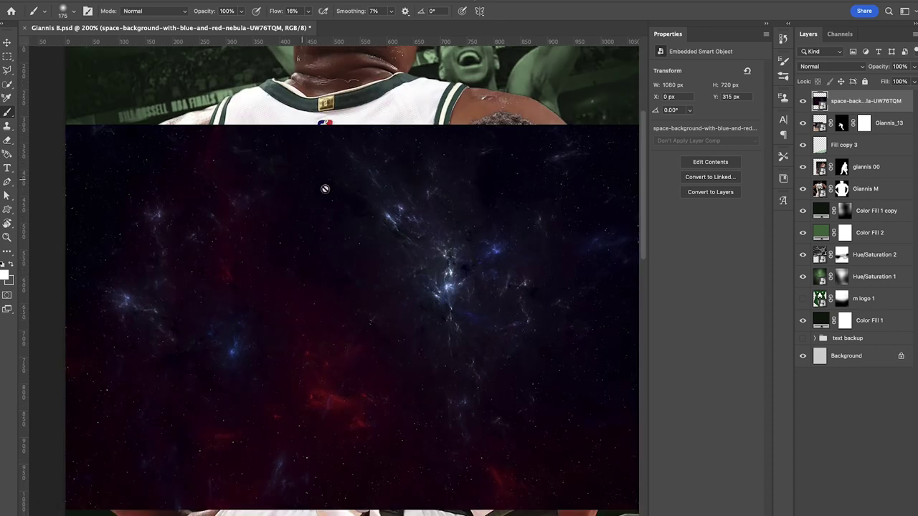
scroll(325, 188, left, 1)
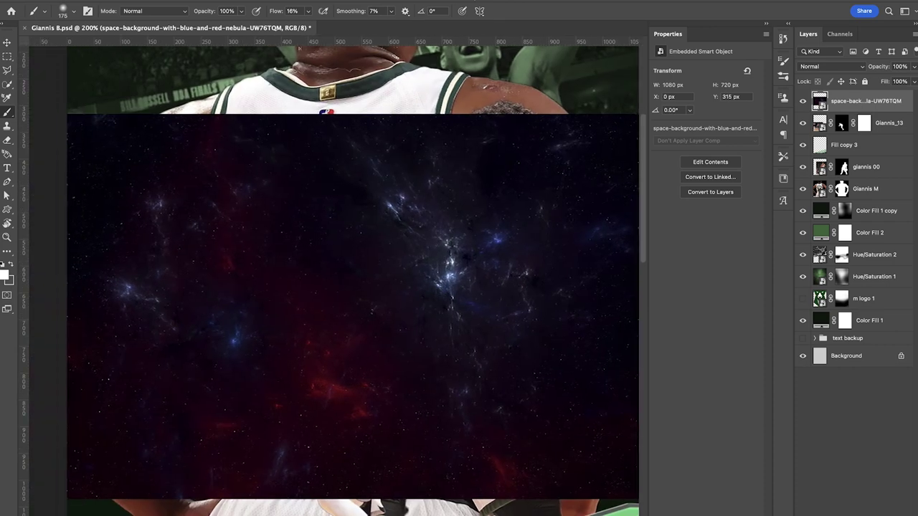
click(854, 514)
click(866, 389)
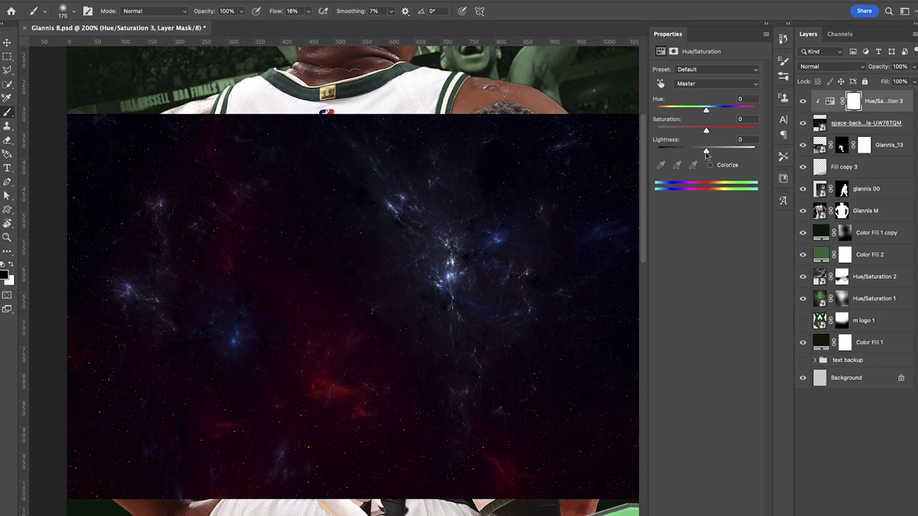
click(710, 166)
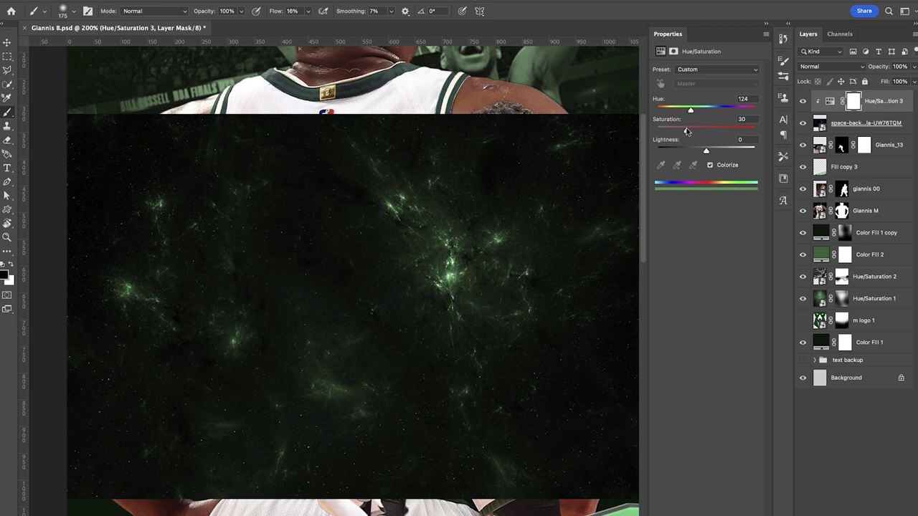
drag(681, 131, 686, 130)
Step: Convert the space image and its adjustment into one smart object, then enlarge BG space across the poster's lower part behind the players
right_click(892, 127)
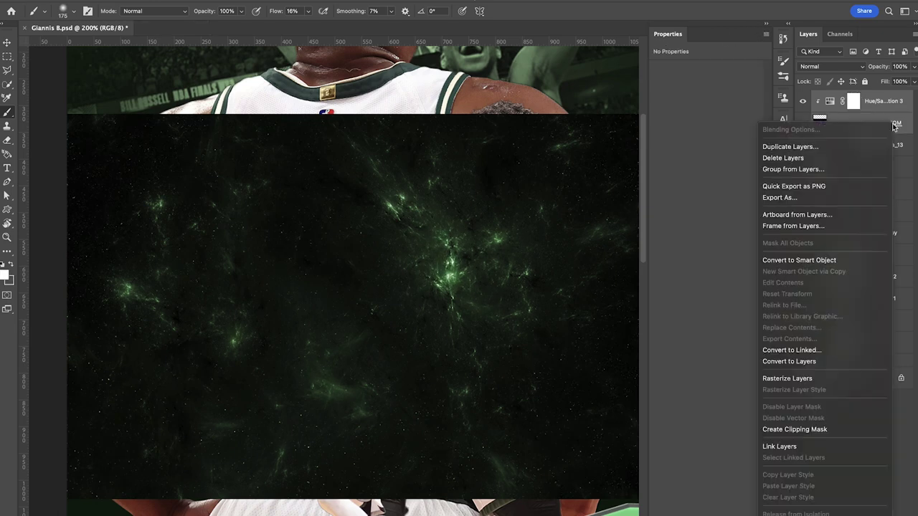
click(819, 260)
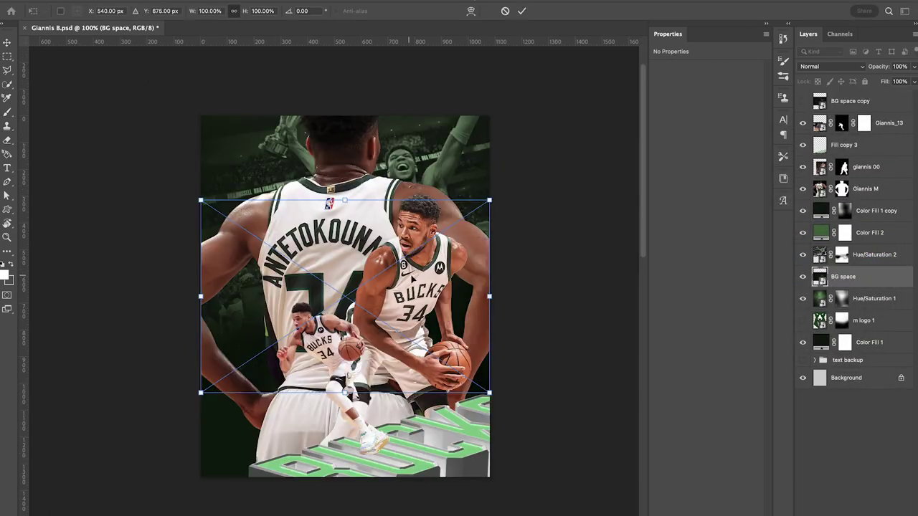
drag(399, 269, 397, 366)
drag(344, 297, 344, 240)
drag(381, 363, 382, 326)
key(Return)
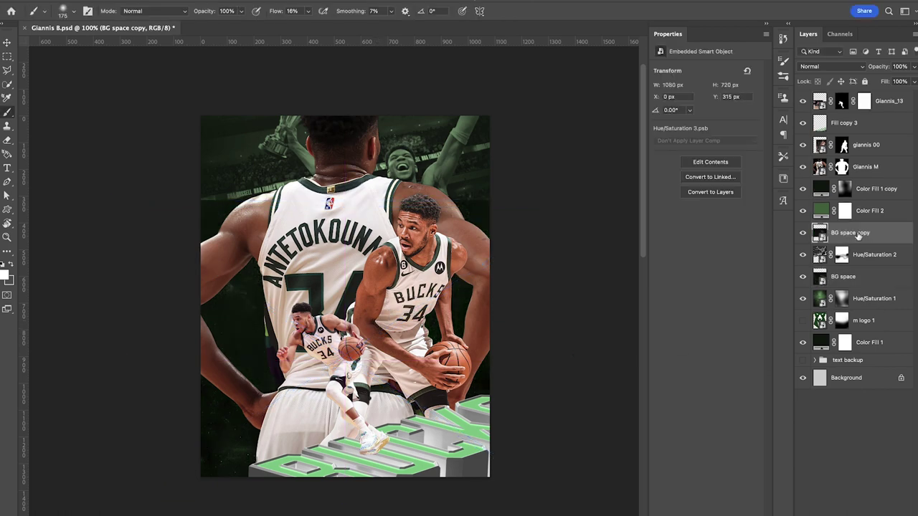
Step: Scale BG space copy to about 115% over the poster's upper part and mask it softly to reveal the MVP photo
key(ctrl+t)
drag(410, 239, 409, 144)
drag(344, 104, 345, 88)
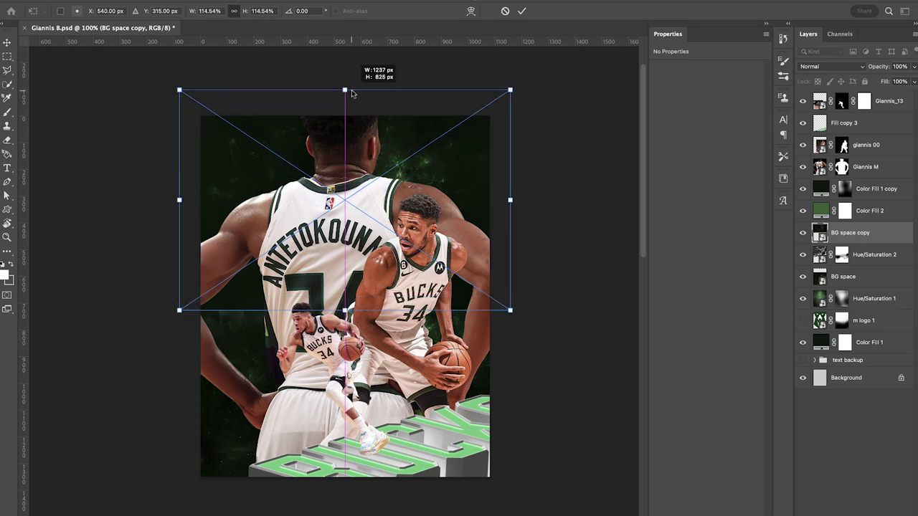
drag(358, 125, 358, 131)
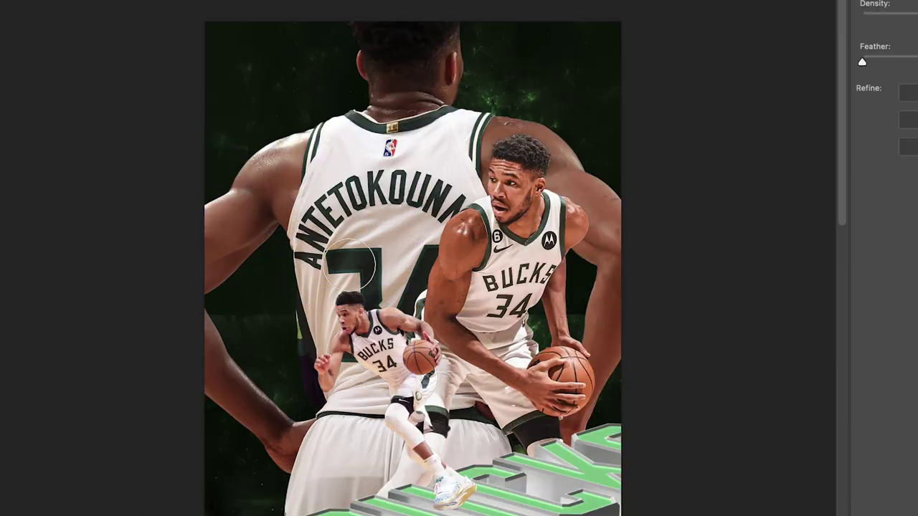
mouse_move(522, 154)
mouse_down()
mouse_move(531, 107)
mouse_move(294, 158)
mouse_move(380, 310)
mouse_up()
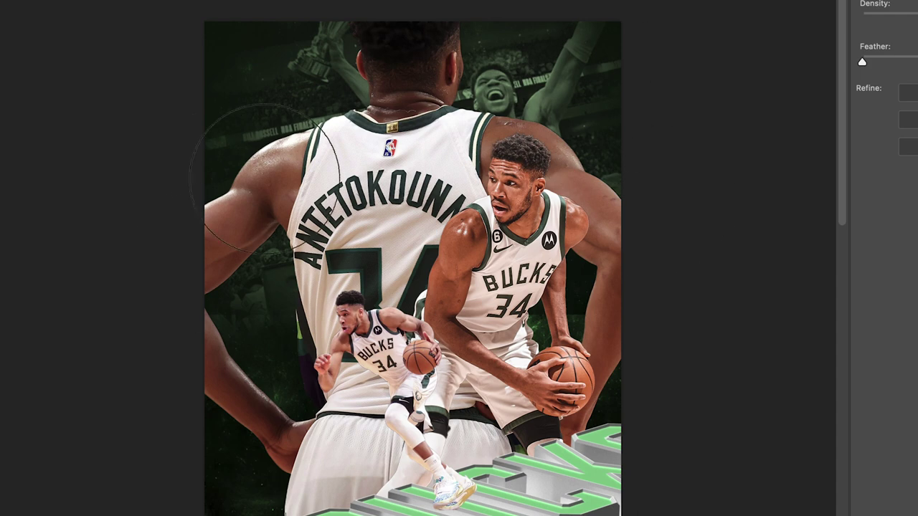
Step: Add a green #387d19 Solid Color fill layer above Color Fill 2
click(871, 211)
click(849, 515)
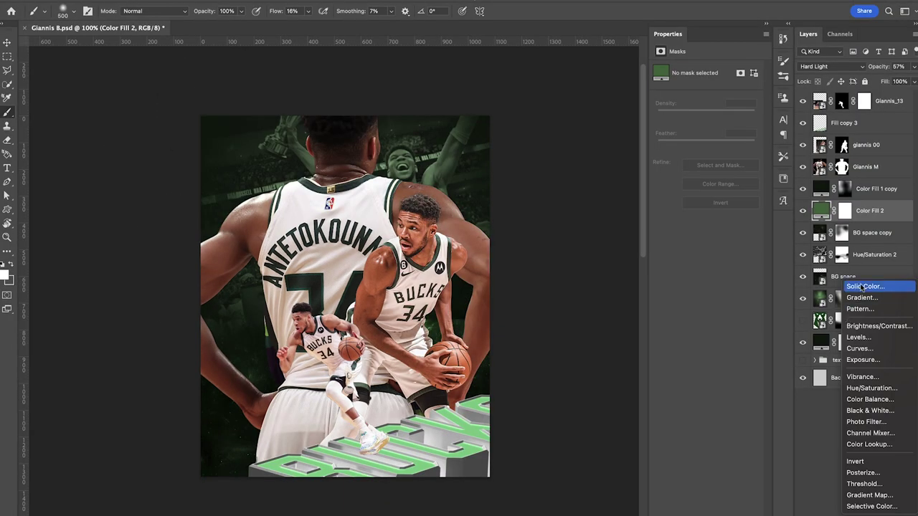
click(864, 286)
click(776, 364)
click(736, 335)
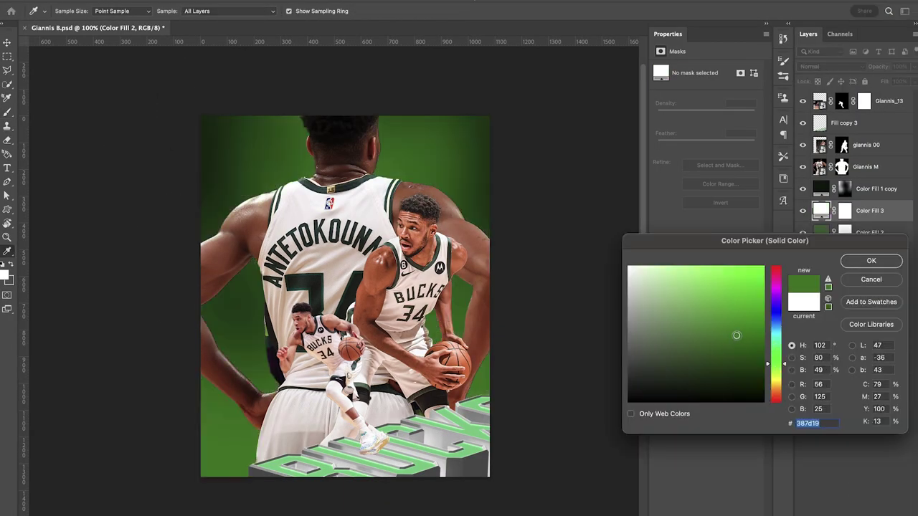
click(854, 264)
Step: Set the Color Fill 3 layer to Color Dodge and invert its mask to black
click(821, 68)
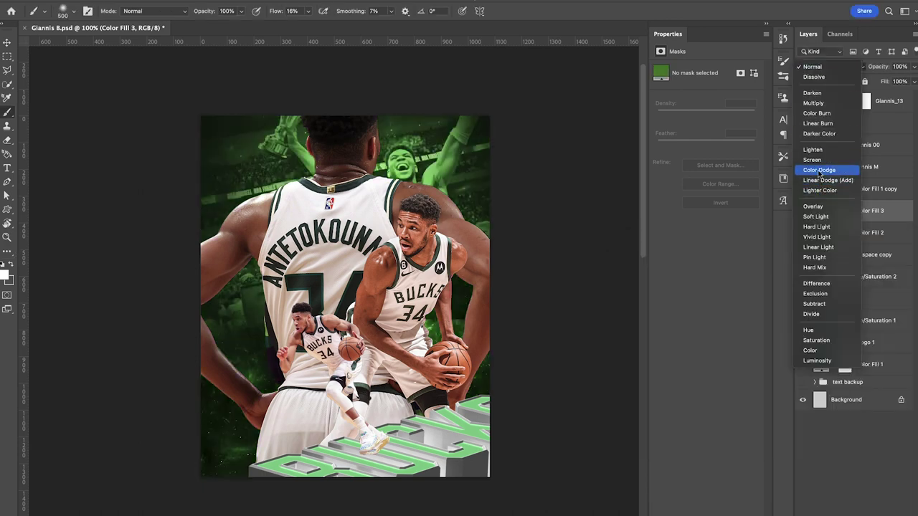
click(819, 170)
click(844, 212)
key(ctrl+i)
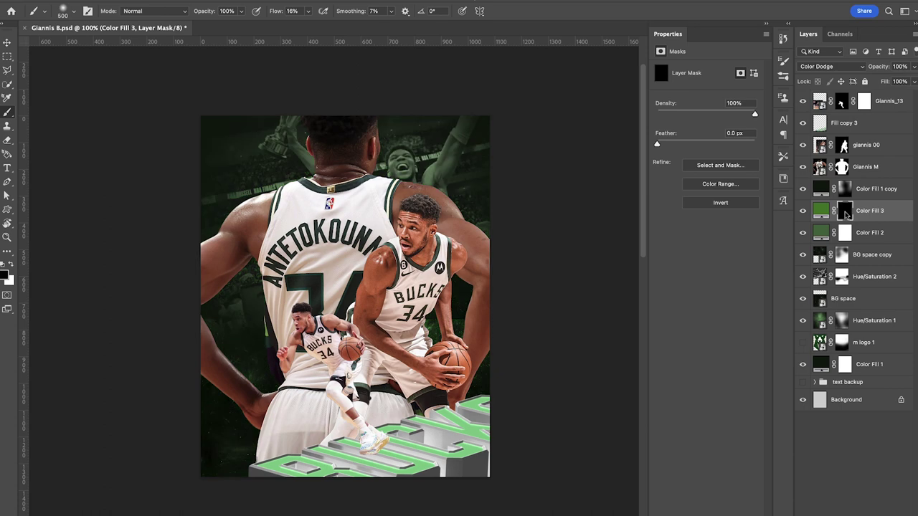
Step: Paint a faint green glow around the large player's head on the Color Fill 3 mask with a white 175 px brush at 1% flow
drag(273, 10, 257, 15)
key(ctrl+plus)
scroll(231, 92, up, 5)
scroll(231, 123, left, 2)
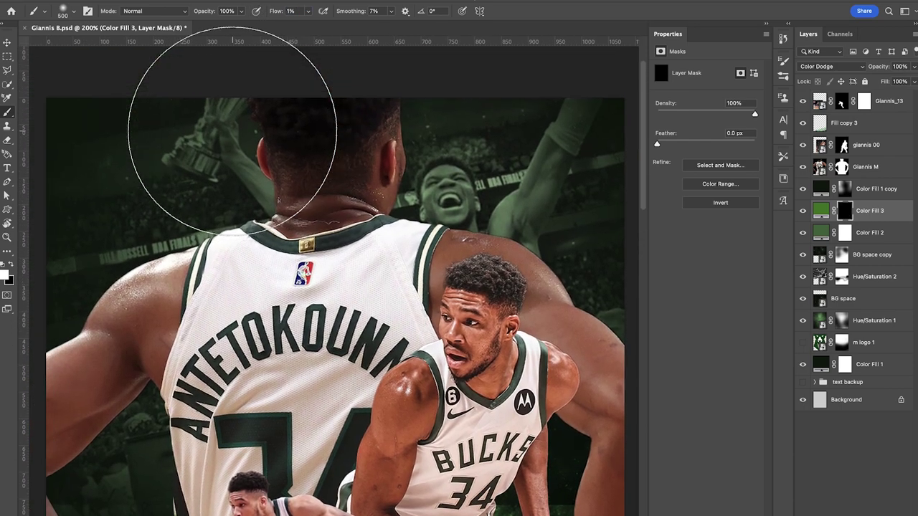
key(bracketleft)
key(bracketleft)
key(bracketleft)
key(bracketleft)
key(bracketleft)
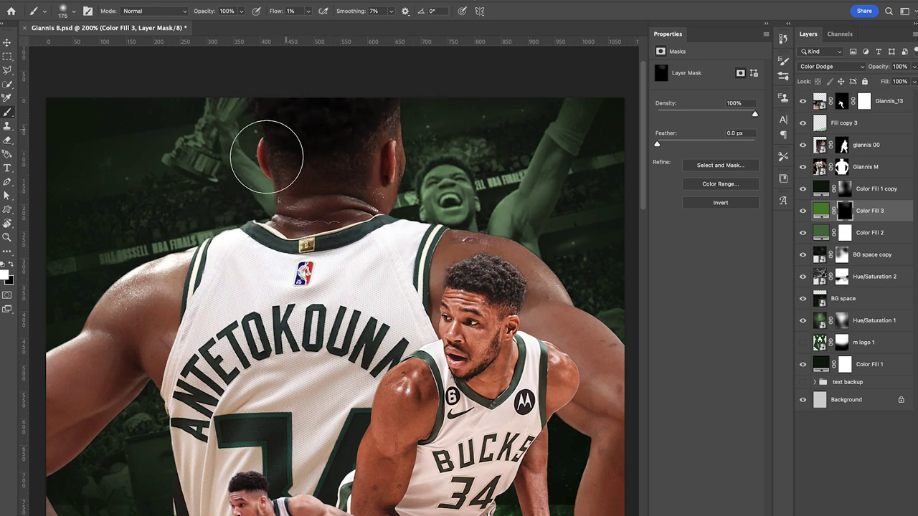
mouse_move(267, 157)
mouse_down()
mouse_move(455, 156)
mouse_move(410, 101)
mouse_up()
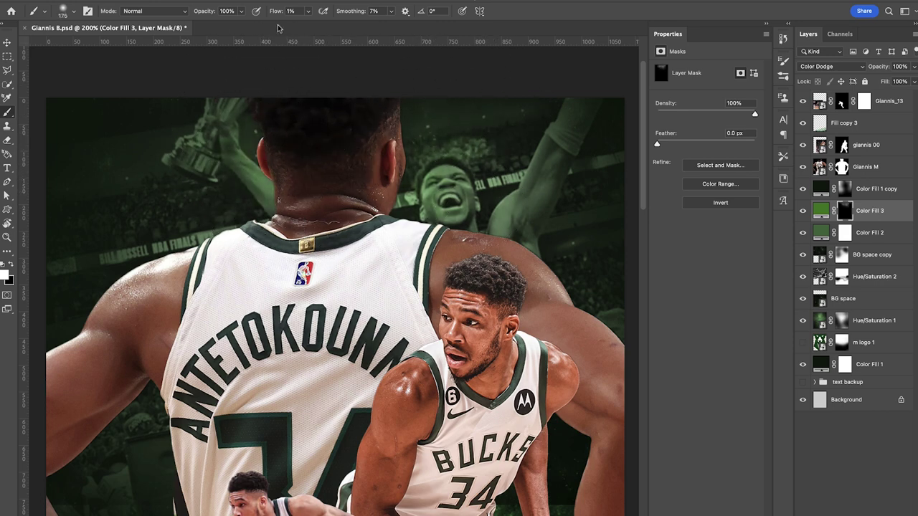
Step: Strengthen the green glow across the upper background on the Color Fill 3 mask using a 500 px brush at 11% flow
drag(275, 13, 281, 15)
key(bracketright)
key(bracketright)
key(bracketright)
key(bracketright)
key(bracketright)
mouse_move(477, 149)
mouse_down()
mouse_move(299, 123)
mouse_move(136, 154)
mouse_up()
scroll(129, 222, left, 3)
scroll(169, 253, right, 3)
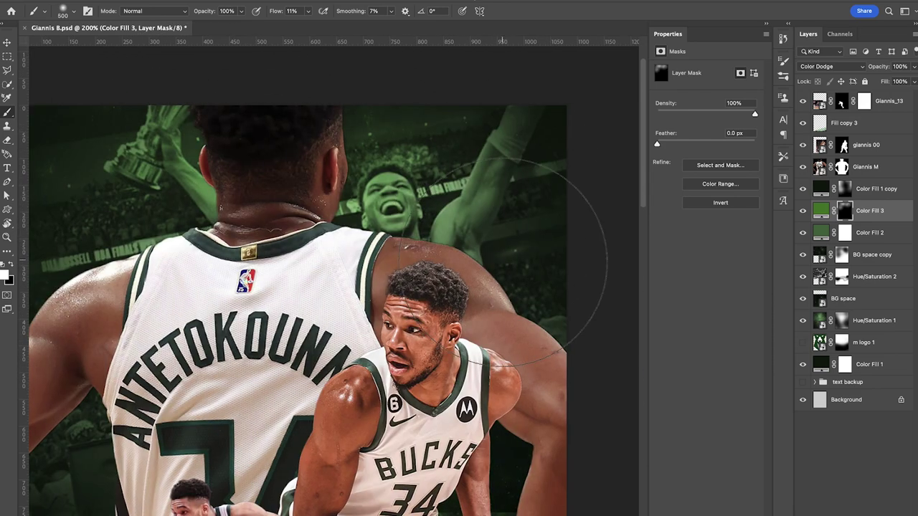
Step: Rotate the Hue/Saturation 2 photo to -19.71°, scale it to 96.15% and nudge it horizontally behind the large player
key(ctrl+minus)
scroll(420, 363, left, 3)
key(ctrl+minus)
click(820, 277)
key(ctrl+t)
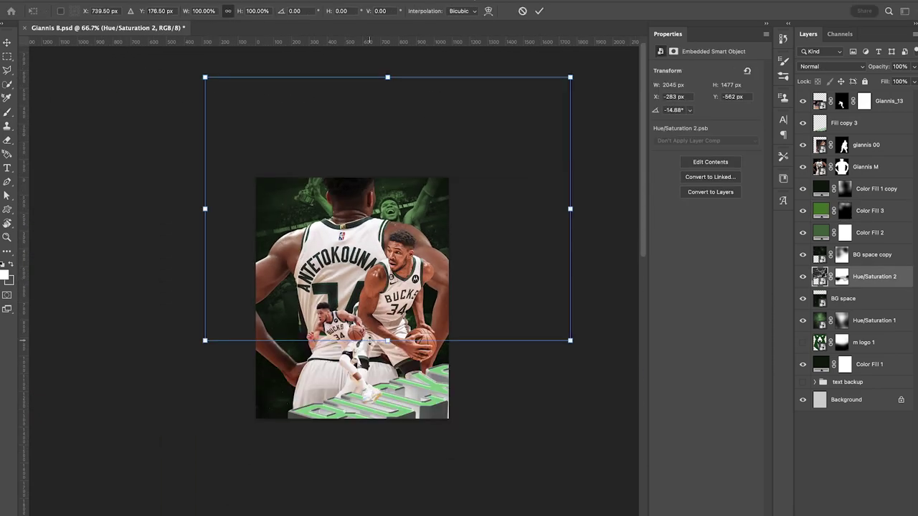
drag(599, 247, 590, 228)
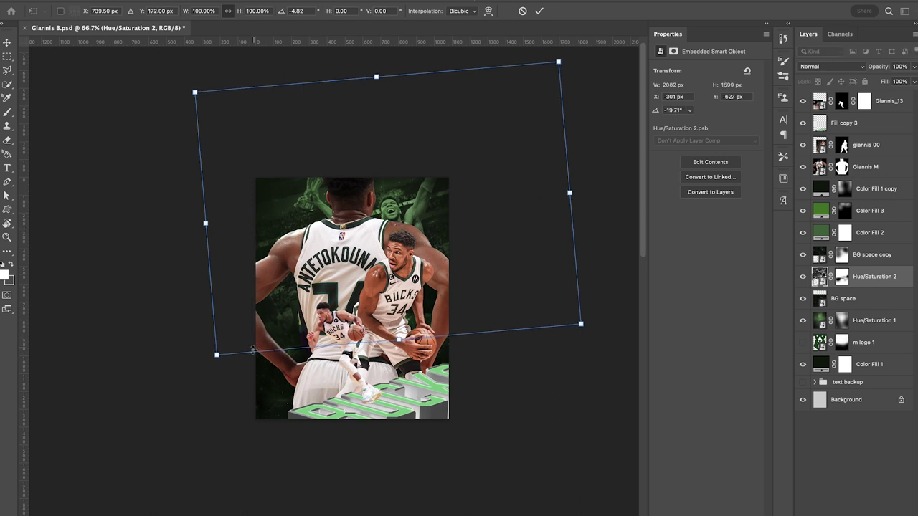
drag(218, 355, 228, 344)
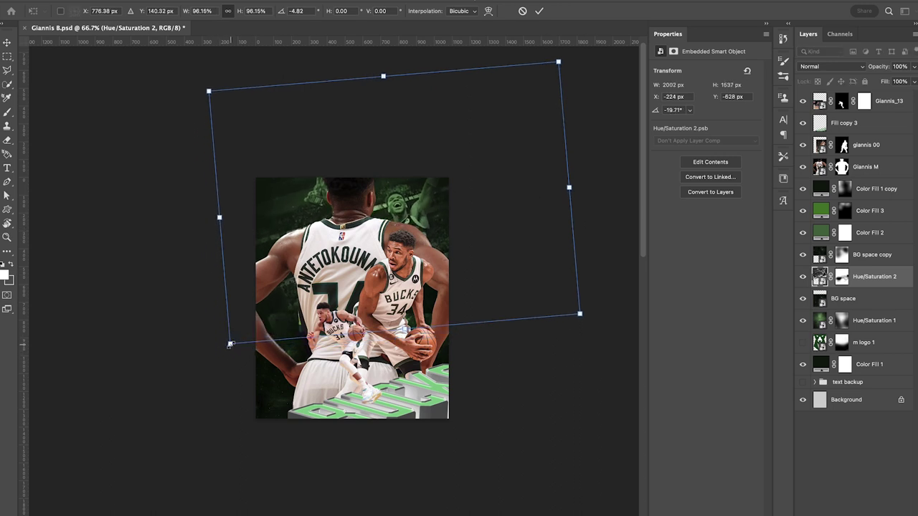
key(shift+Left)
key(shift+Left)
key(shift+Left)
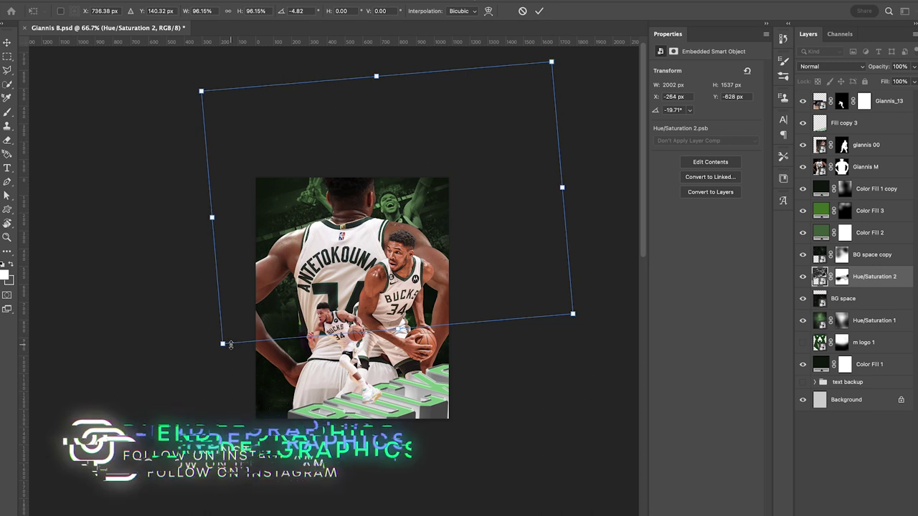
key(shift+Right)
click(819, 167)
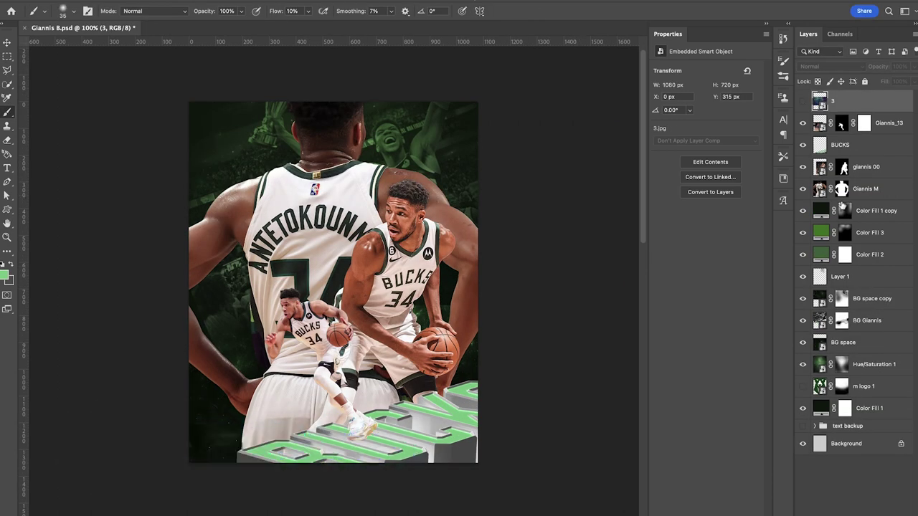
Step: Apply a Gaussian Blur with a 2.0 pixel radius to the BG Giannis layer
click(819, 322)
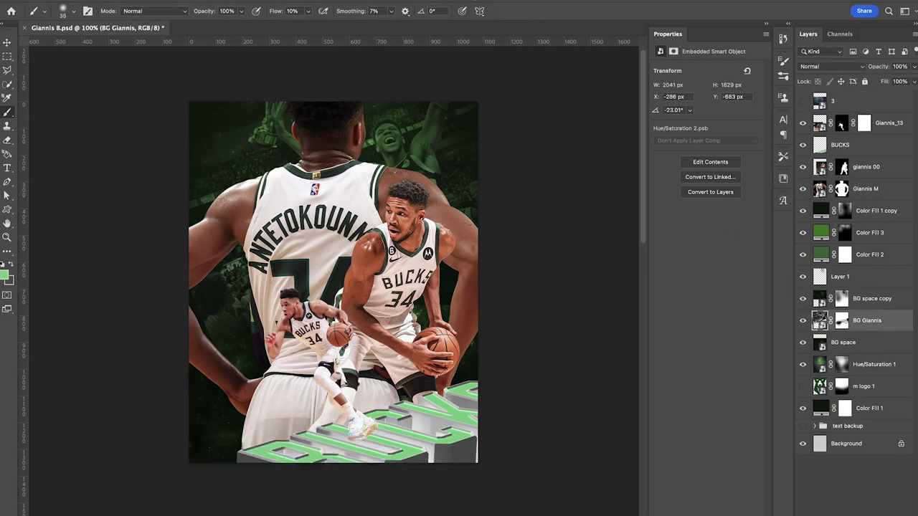
click(258, 1)
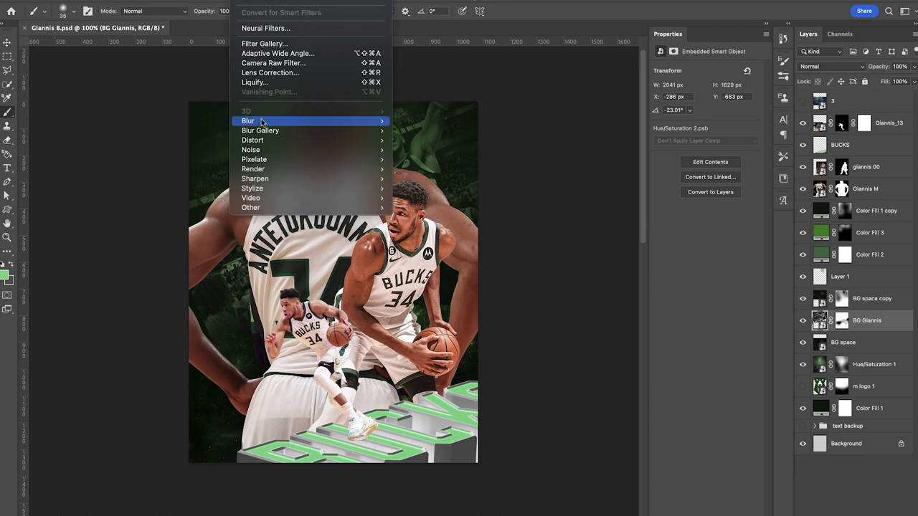
mouse_move(262, 122)
click(410, 159)
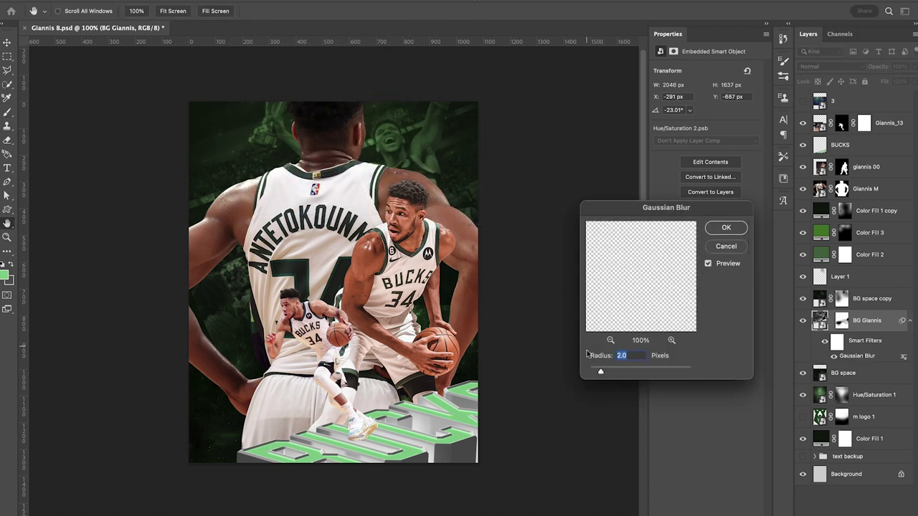
click(727, 227)
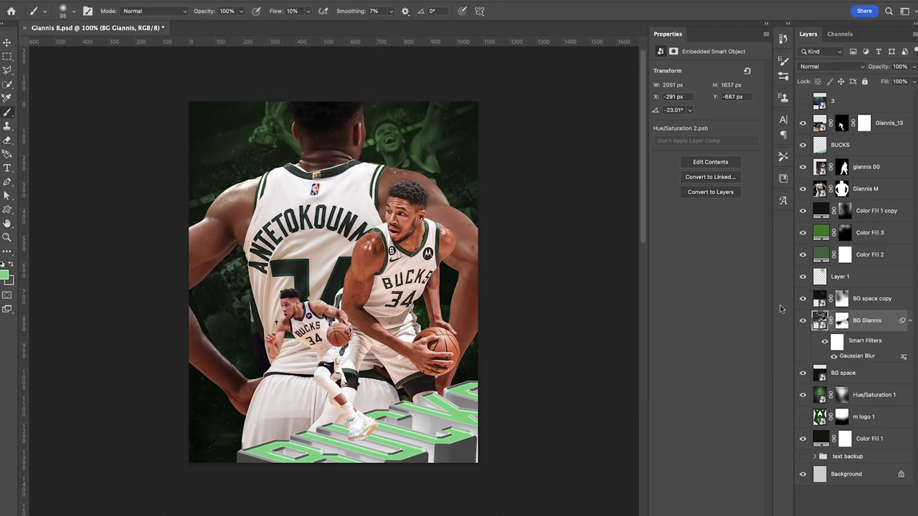
Step: Try a black 500 px brush on the BG Giannis layer mask around the shouting face in the background
click(845, 318)
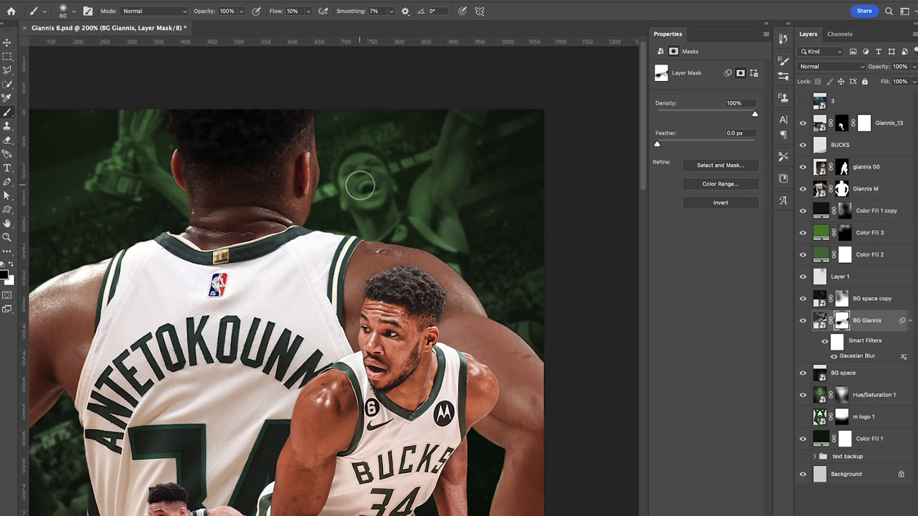
key(bracketright)
key(bracketright)
key(bracketright)
key(bracketright)
key(bracketright)
key(bracketright)
key(bracketright)
key(bracketright)
key(bracketright)
key(bracketright)
key(bracketright)
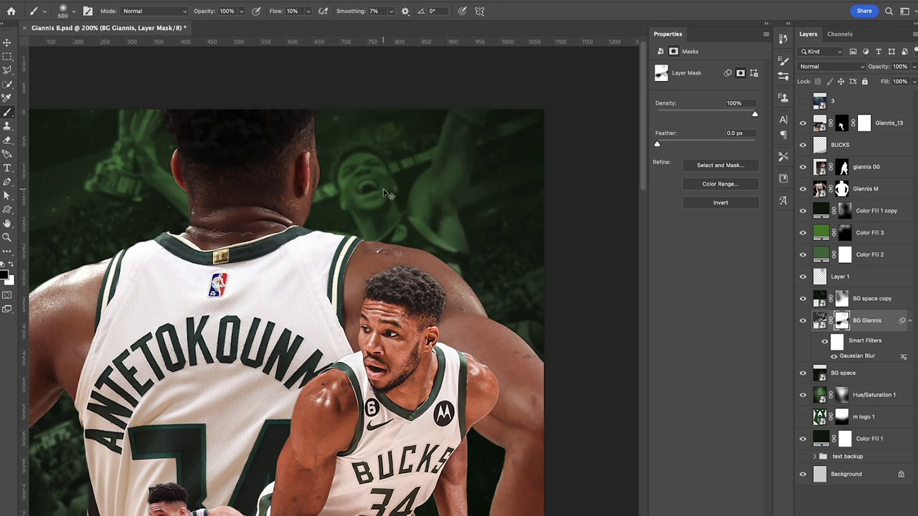
key(super+z)
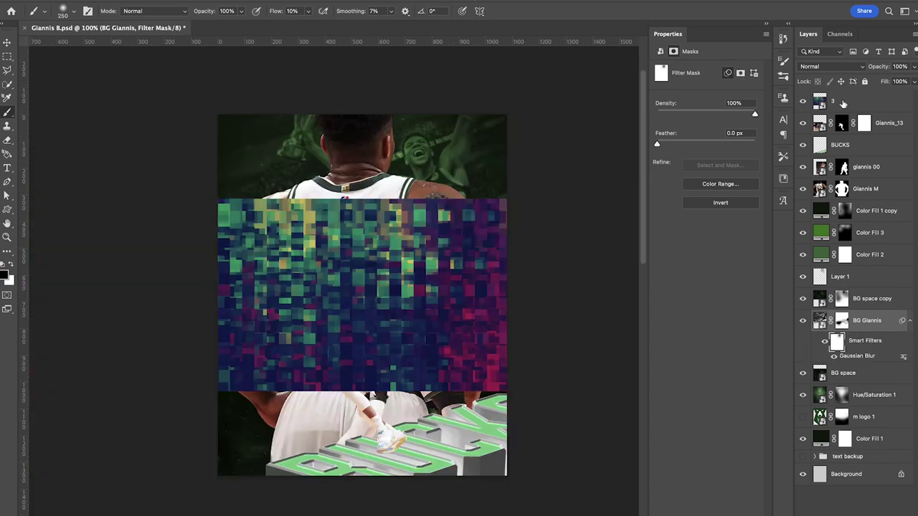
Step: Add a Hue/Saturation adjustment above pixel-texture layer 3 and clip it to that layer
click(853, 101)
click(853, 513)
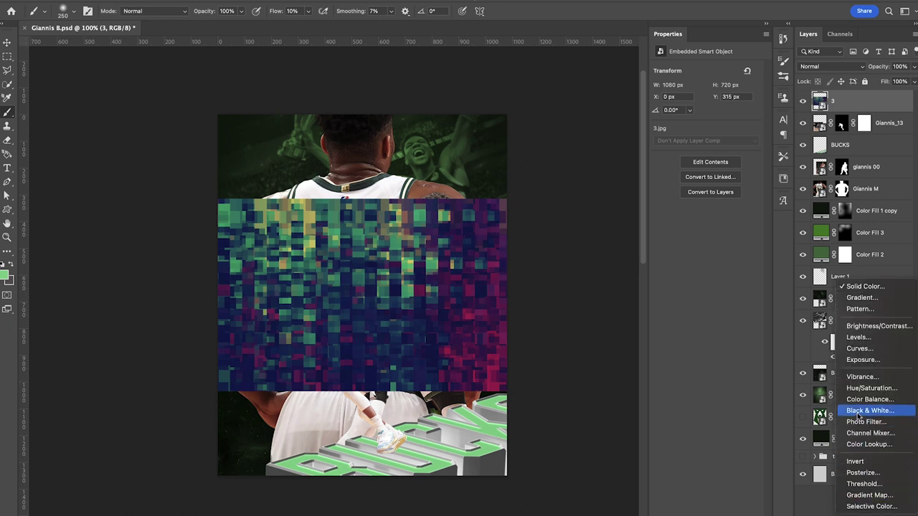
click(860, 391)
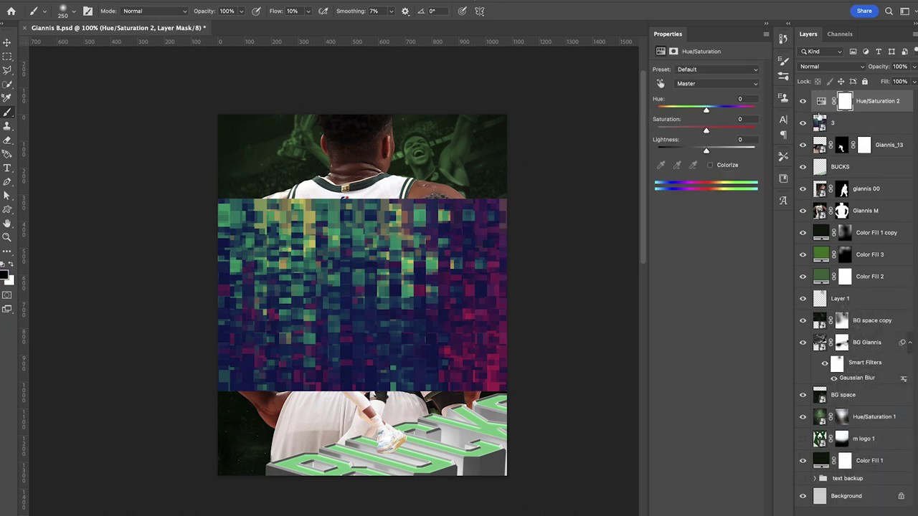
alt+click(817, 112)
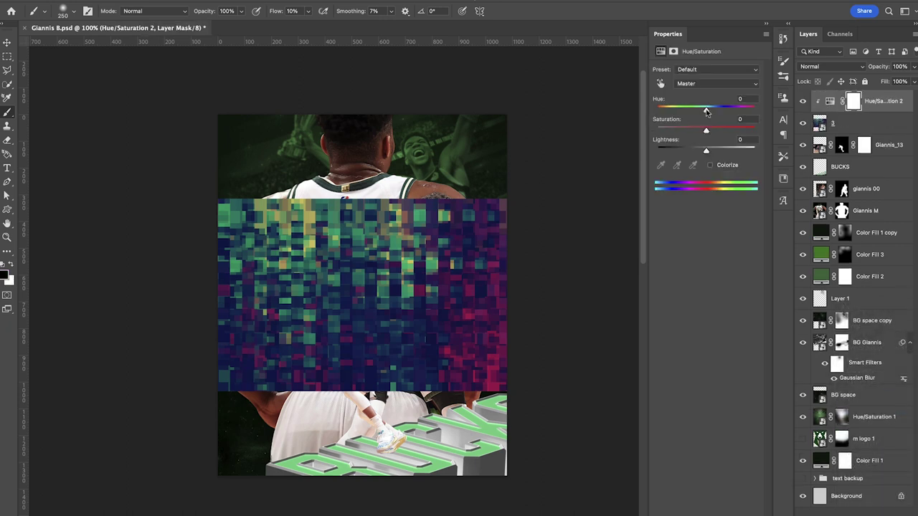
Step: Colorize the pixel texture with hue 159 and saturation 57, and darken its lightness slightly
drag(706, 111, 707, 111)
click(710, 165)
drag(701, 112, 704, 113)
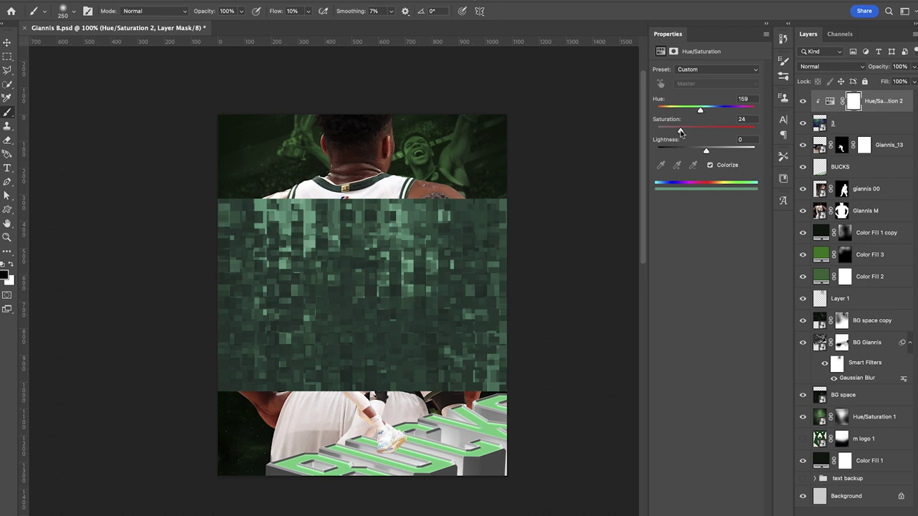
drag(681, 132, 701, 153)
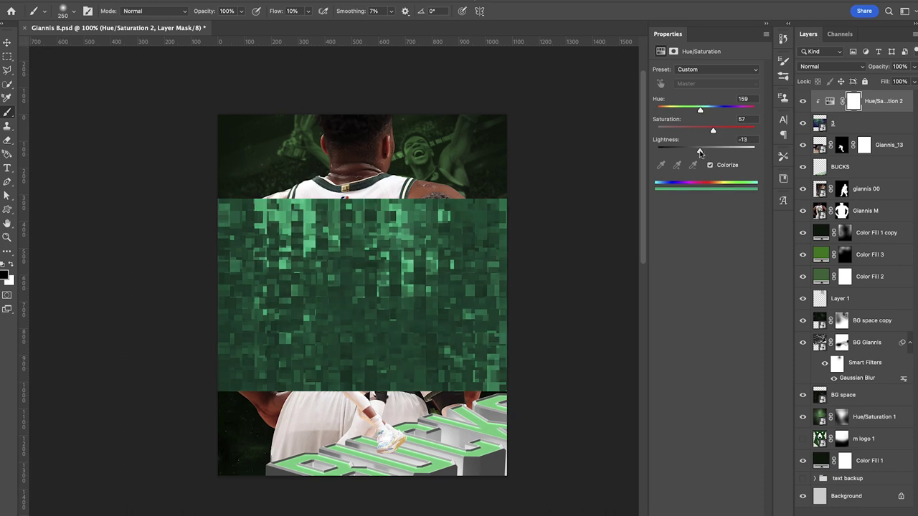
drag(699, 153, 697, 152)
Step: Lower layer 3's opacity to 76% and rotate the pixel texture to -24.39°
click(833, 124)
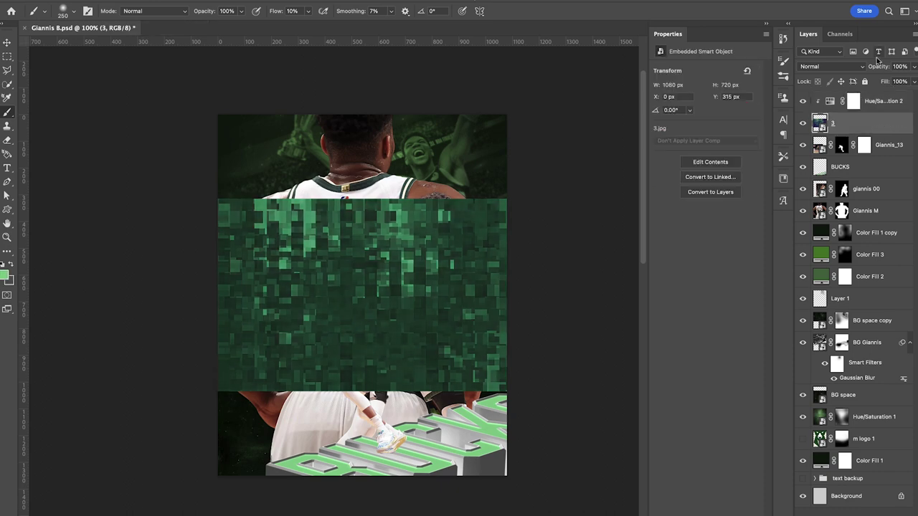
drag(880, 69, 868, 69)
key(super+t)
drag(507, 295, 539, 288)
drag(538, 288, 523, 206)
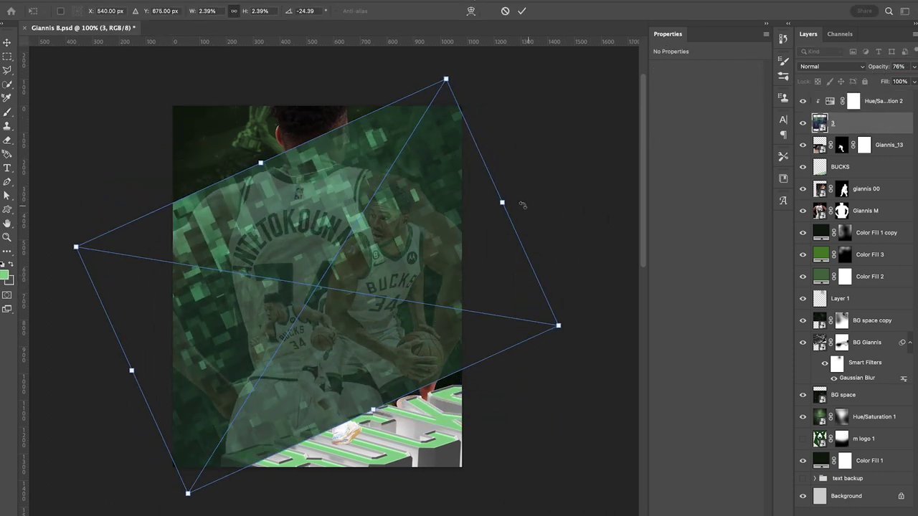
Step: Move the pixel texture down over the BUCKS lettering and flatten it into a slanted plane
drag(292, 215, 335, 328)
drag(490, 191, 461, 347)
scroll(462, 350, down, 4)
drag(127, 244, 142, 319)
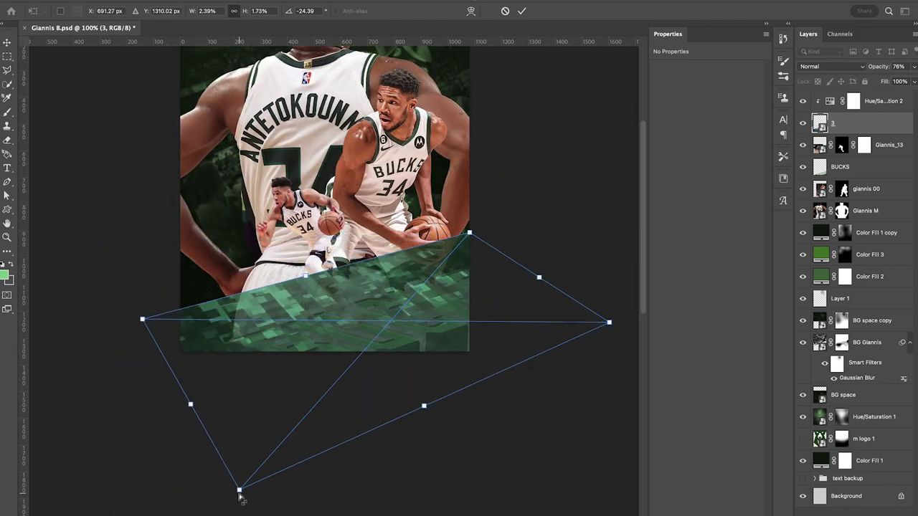
drag(239, 491, 223, 413)
Step: Stretch the texture to about 3309 × 701 px at -10.71° across the whole lettering and set layer 3's opacity to 100%
drag(469, 233, 465, 259)
drag(417, 368, 576, 361)
drag(383, 321, 361, 324)
drag(594, 291, 632, 288)
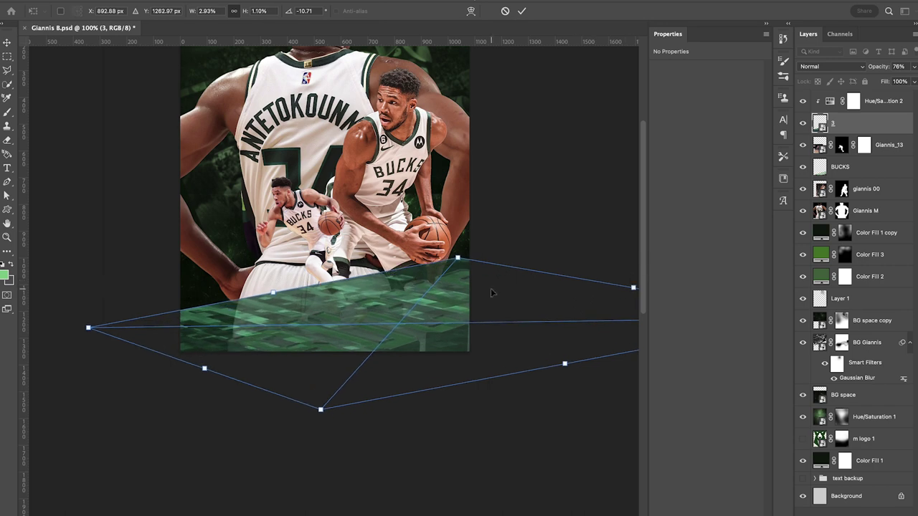
drag(494, 293, 537, 293)
drag(365, 412, 342, 431)
drag(416, 311, 461, 317)
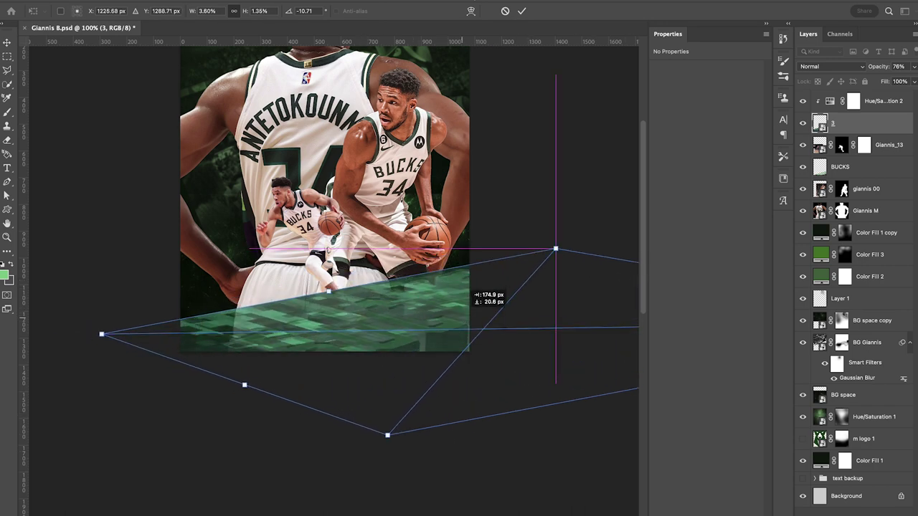
key(Return)
drag(877, 67, 914, 66)
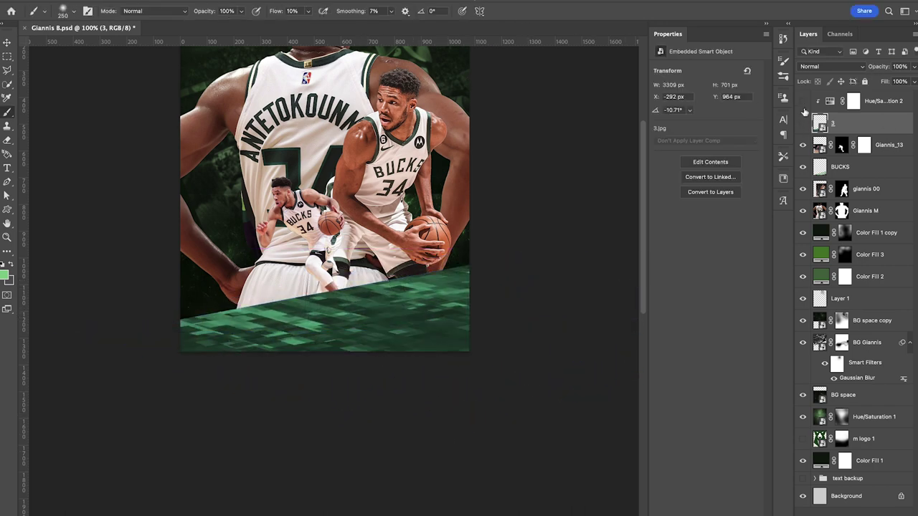
Step: Hide layer 3 and select the green letter faces on the BUCKS layer with Color Range
click(803, 122)
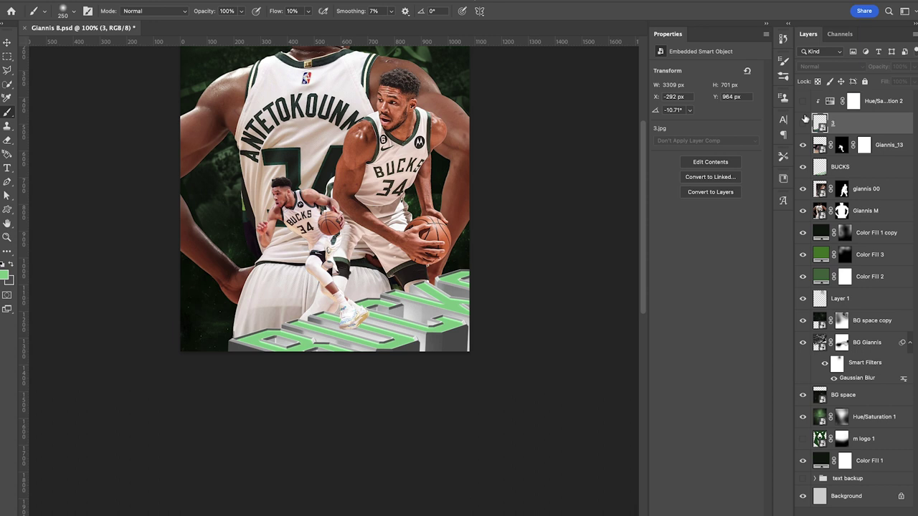
click(826, 173)
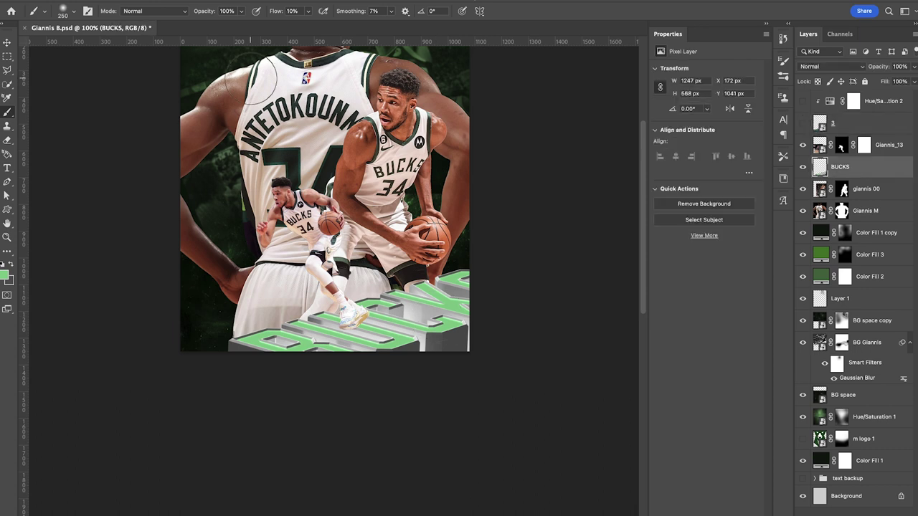
click(213, 1)
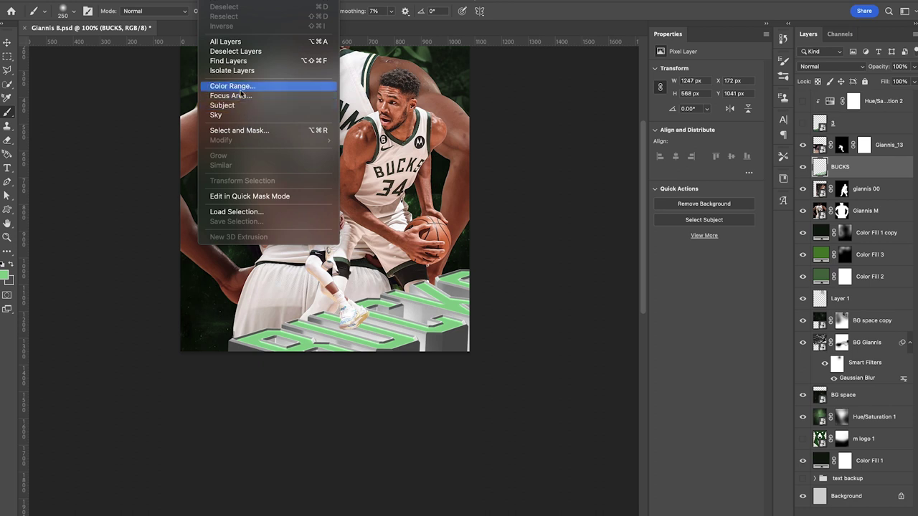
click(230, 86)
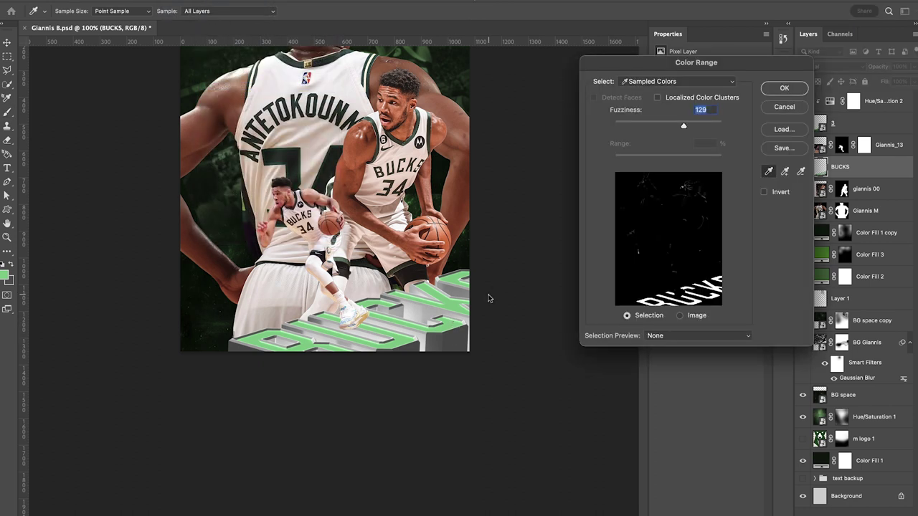
drag(682, 127, 681, 129)
click(798, 94)
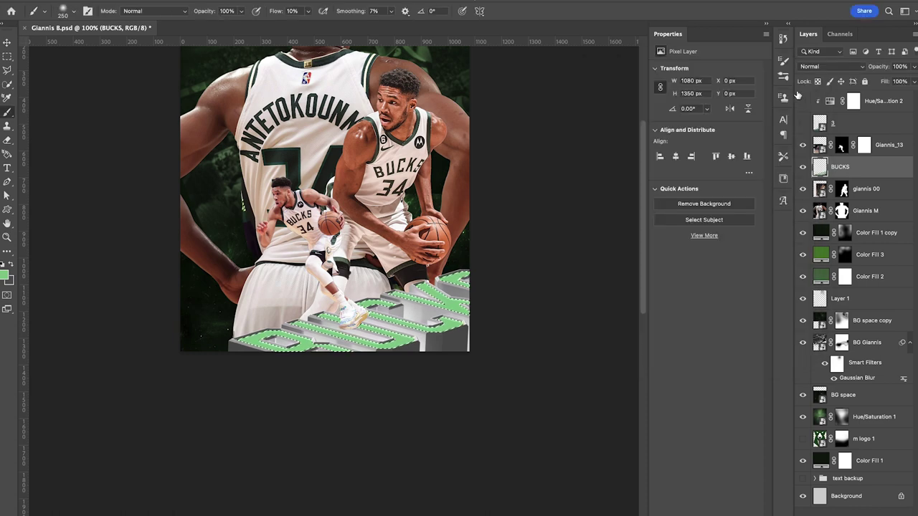
Step: Show layer 3 again and mask the pixel texture to the selected letter faces
key(ctrl+plus)
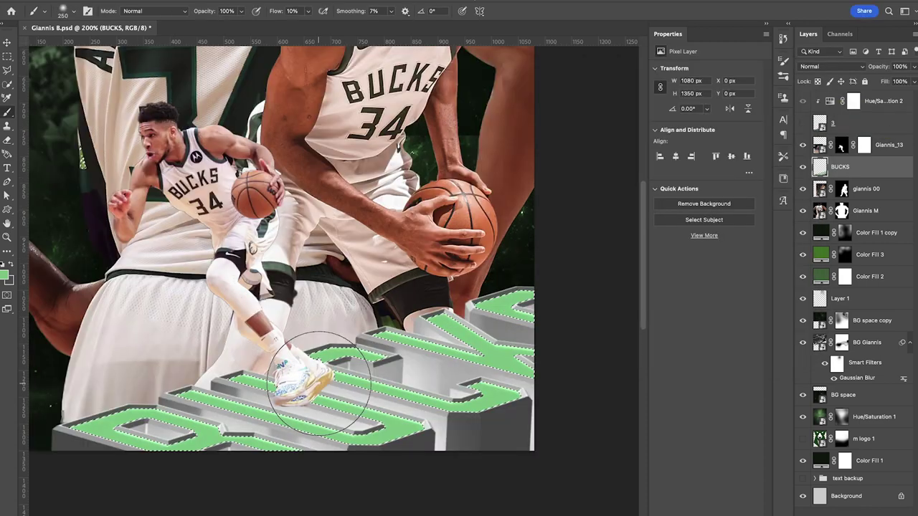
click(802, 123)
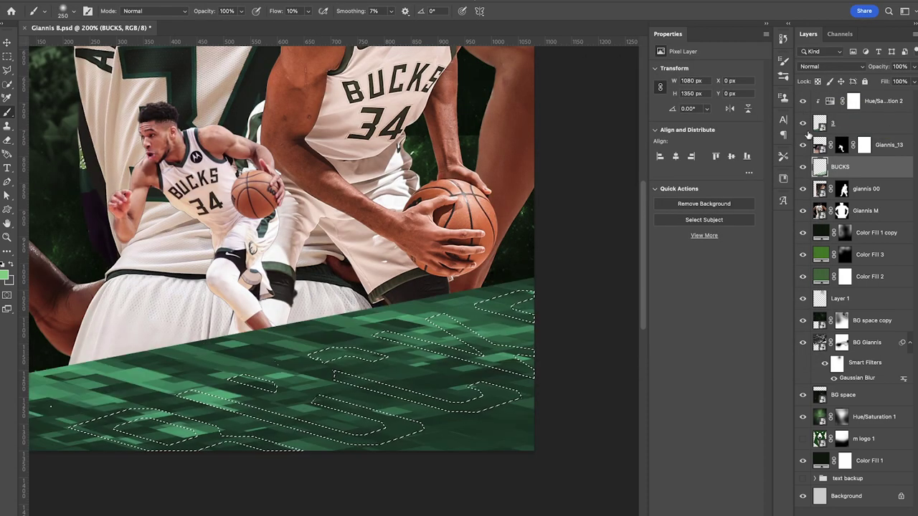
click(877, 125)
click(835, 515)
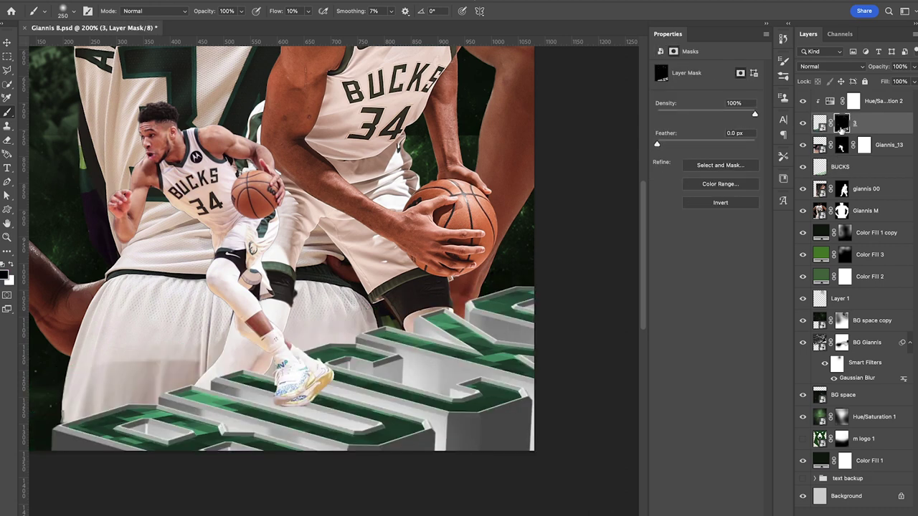
click(820, 123)
click(899, 66)
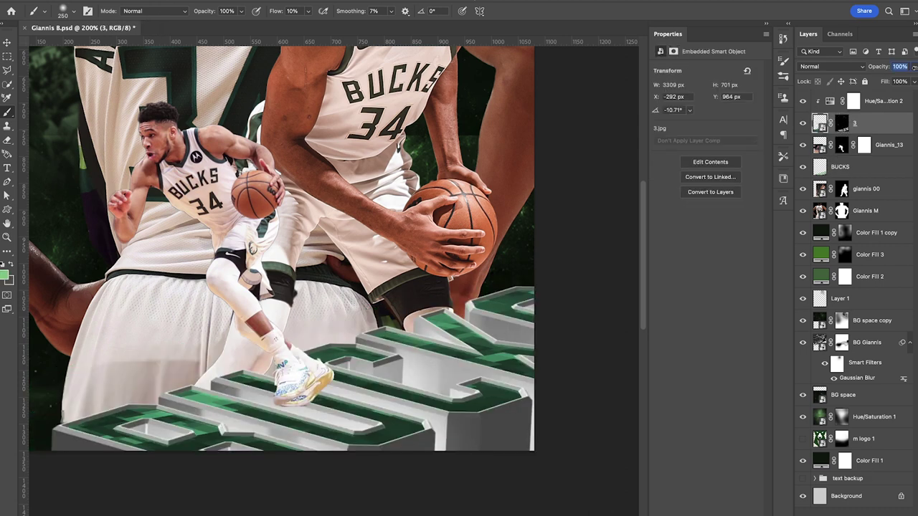
click(832, 66)
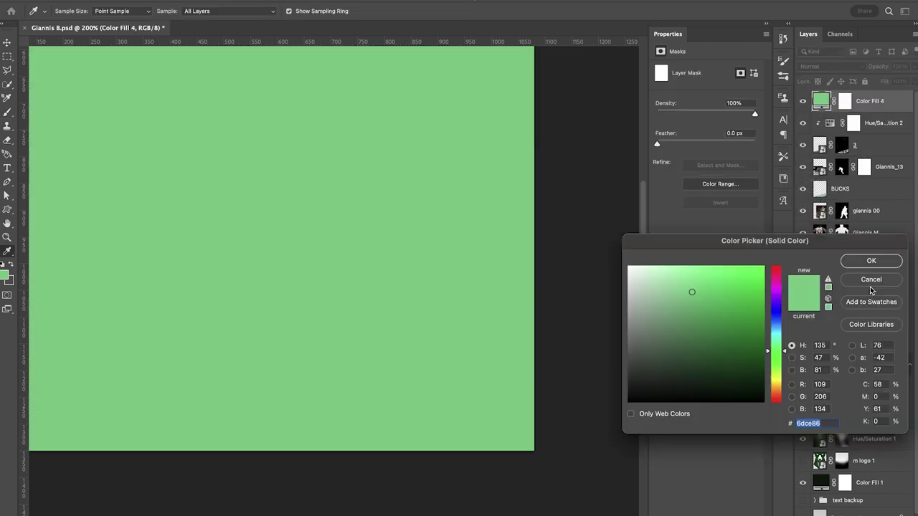
Step: Add a solid color fill of #6dce86 on top and replace its mask with a copy of layer 3's letter-face mask
click(842, 264)
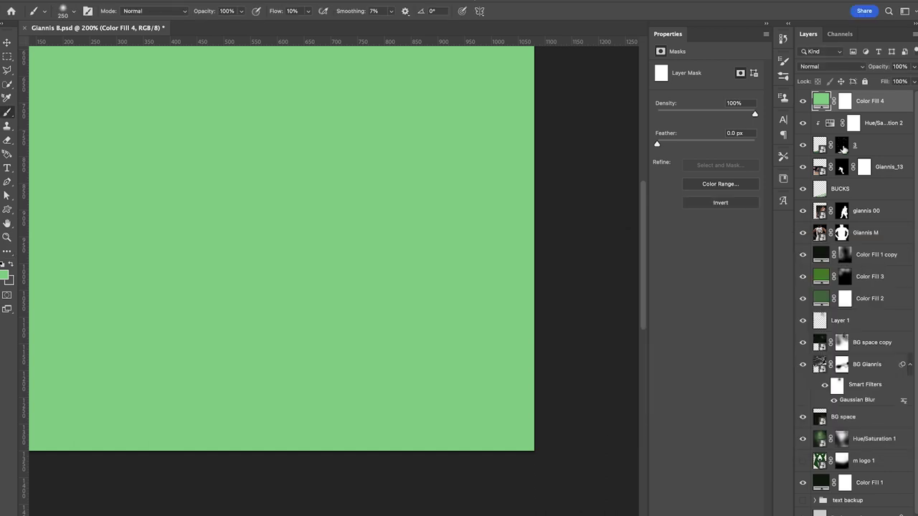
drag(843, 148, 849, 107)
click(488, 172)
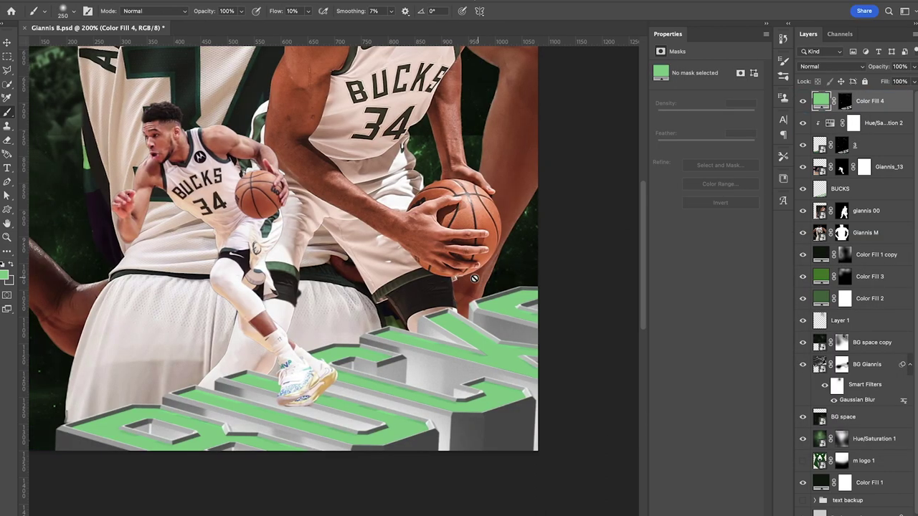
Step: Recolor Color Fill 4 to dark green #20562e and blend it as Color Dodge at 63% opacity
scroll(474, 279, up, 2)
scroll(473, 278, left, 2)
double_click(821, 101)
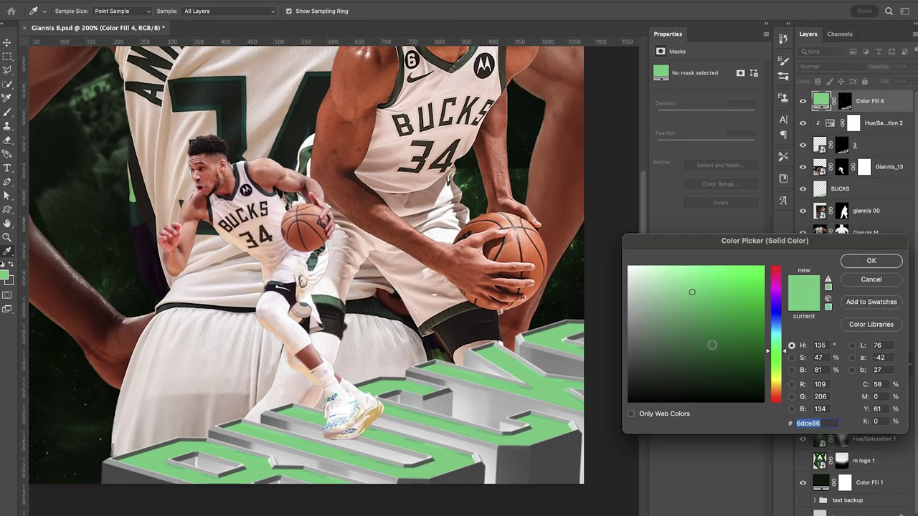
click(711, 354)
click(870, 260)
click(838, 68)
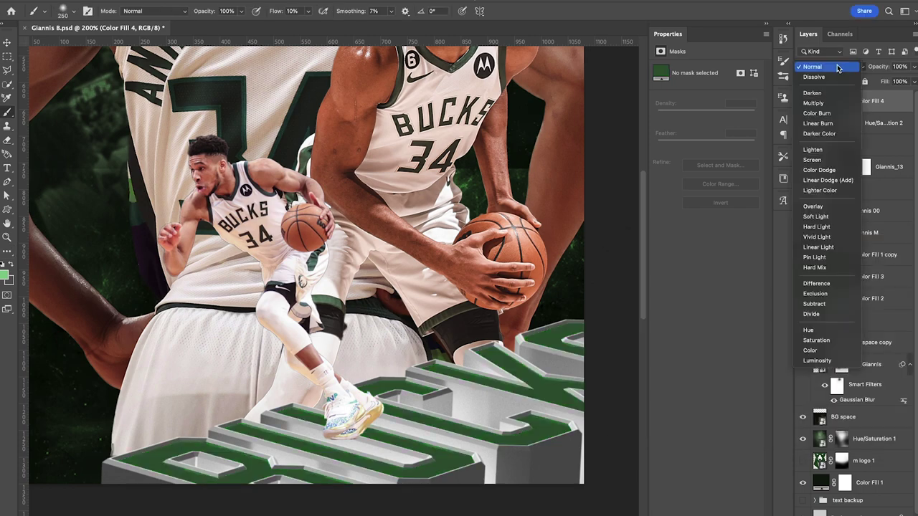
click(823, 180)
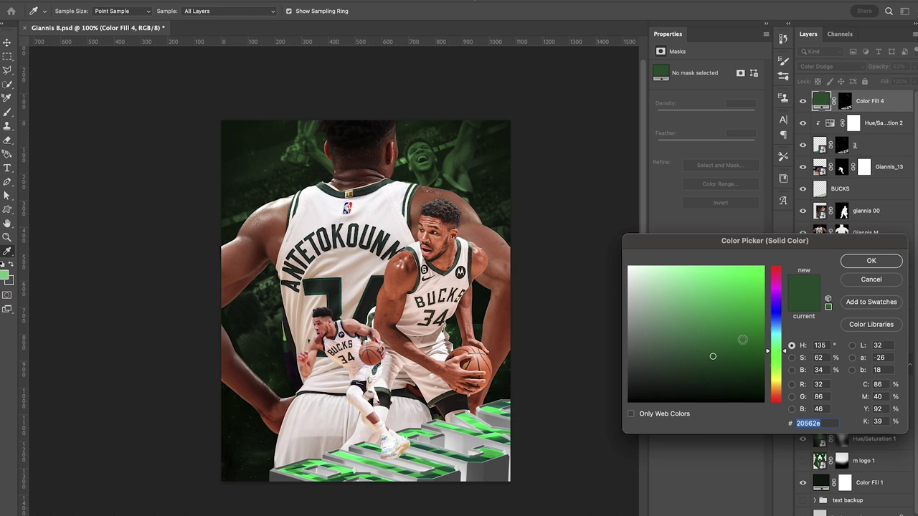
Step: Try several greens for Color Fill 4 and set its color to #1e6430
click(743, 340)
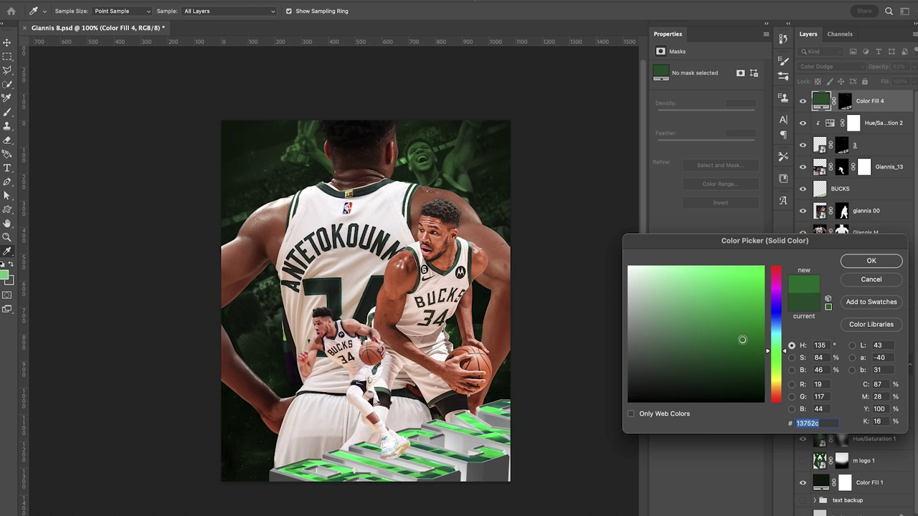
click(747, 331)
click(730, 335)
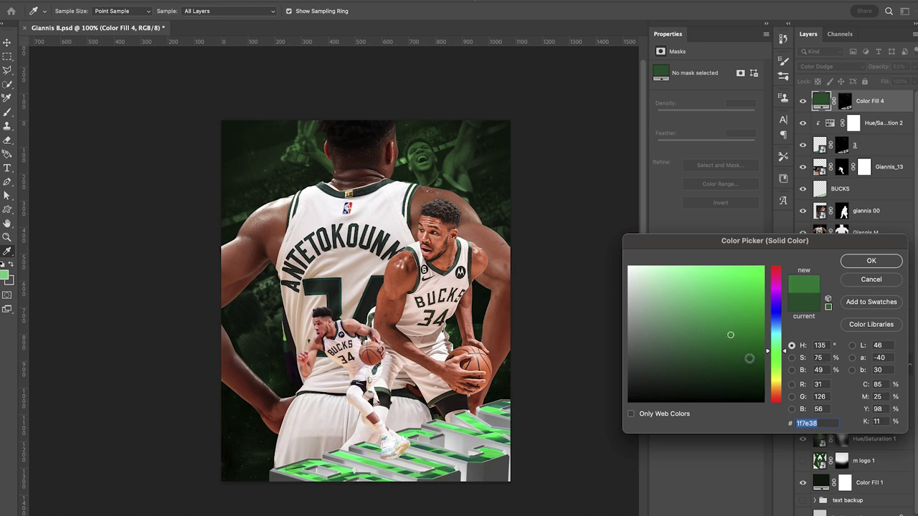
click(730, 352)
click(721, 349)
click(720, 340)
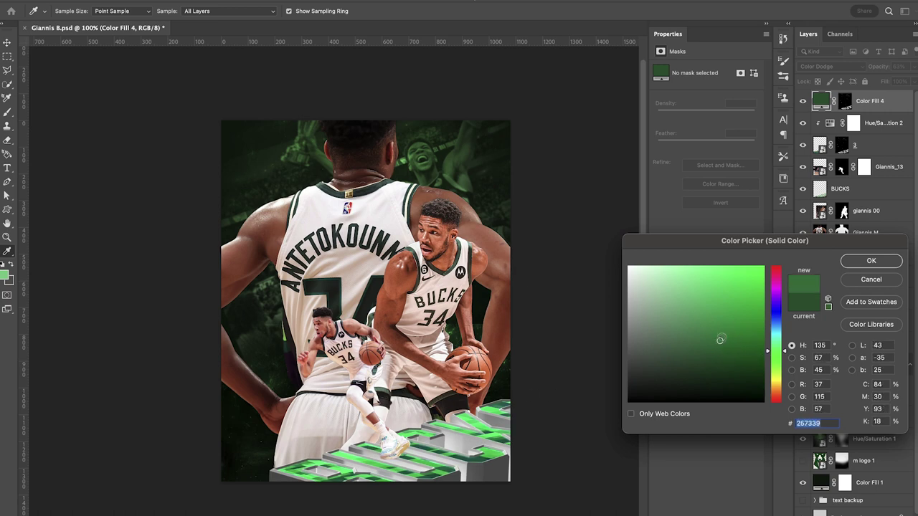
click(731, 347)
click(723, 350)
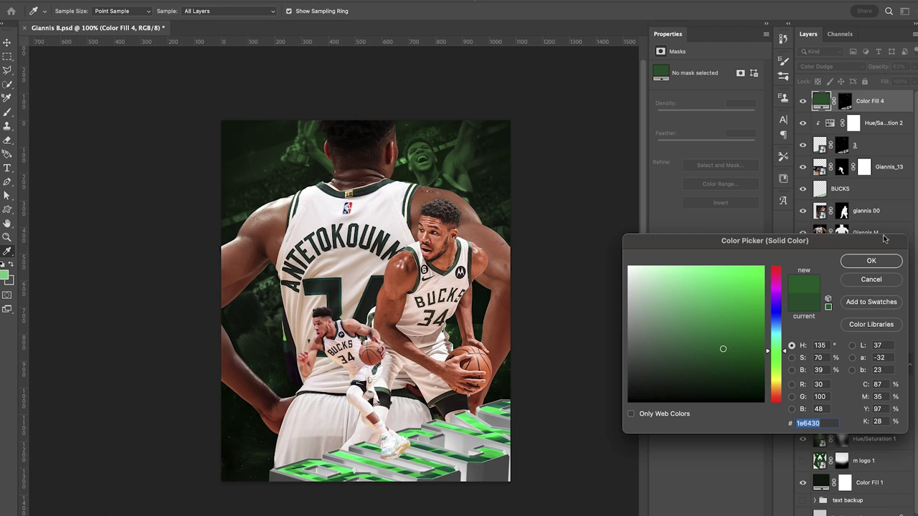
click(870, 261)
Step: Duplicate Color Fill 4 and give the copy a lighter, brighter green with Linear Light blending
key(ctrl+j)
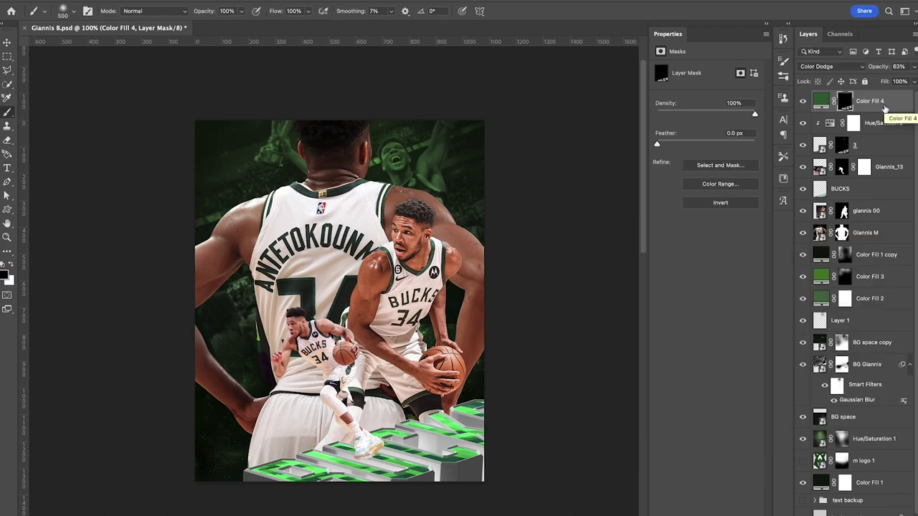
double_click(821, 102)
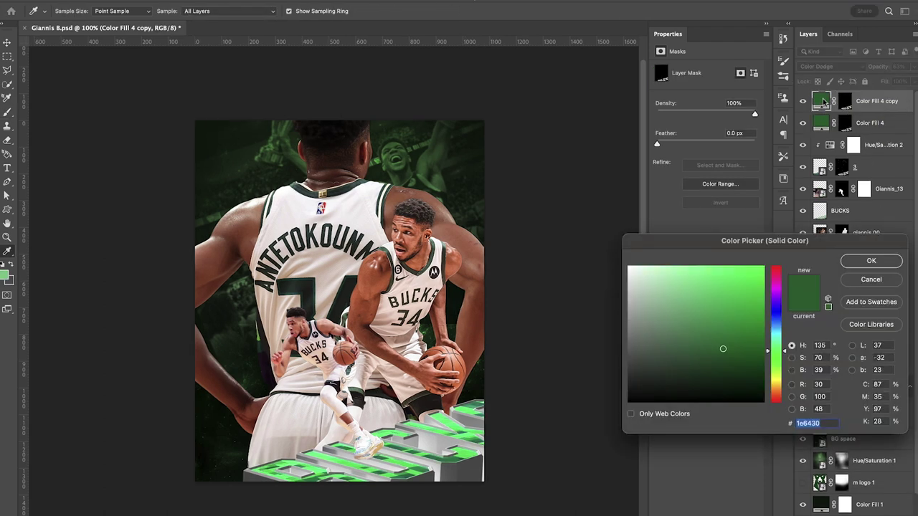
click(739, 319)
click(721, 325)
click(870, 260)
key(b)
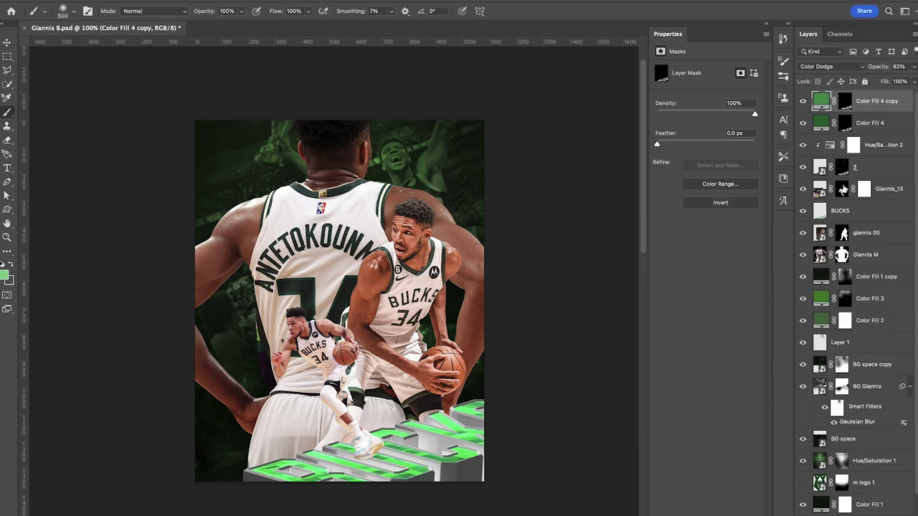
click(821, 68)
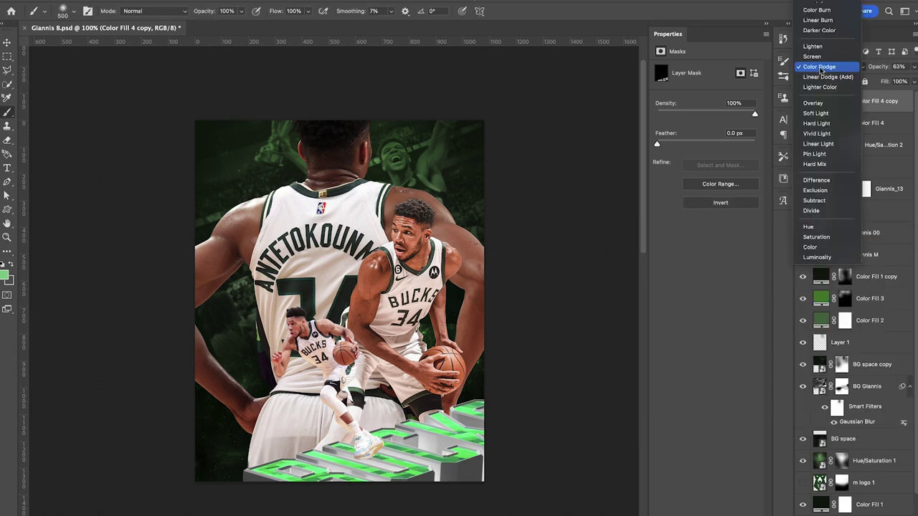
click(829, 144)
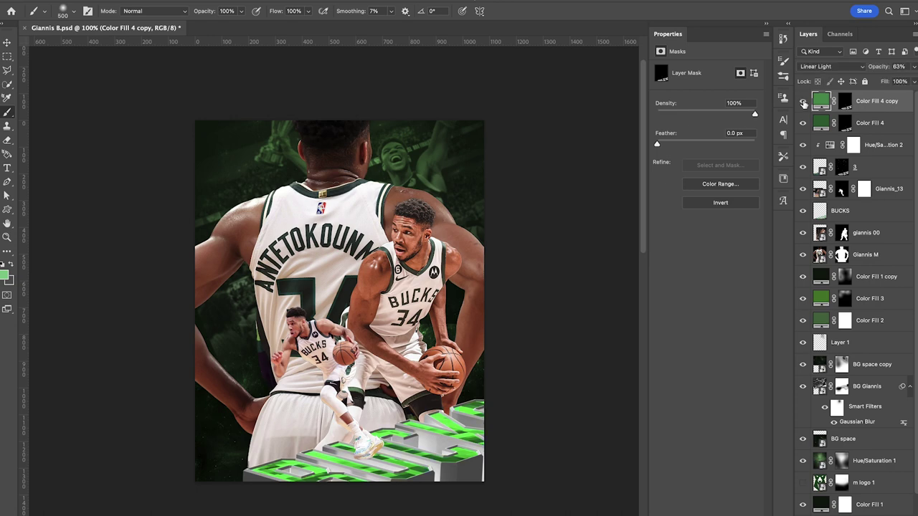
Step: Darken the white shorts of the large back-facing player with broad soft brush strokes, blending them into the dark green background
scroll(545, 248, right, 3)
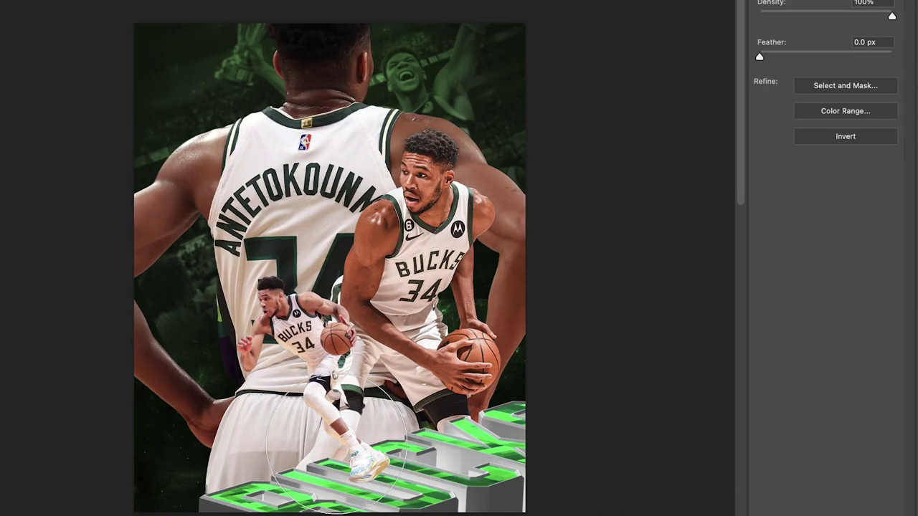
mouse_move(350, 435)
mouse_down()
mouse_move(242, 460)
mouse_move(352, 457)
mouse_up()
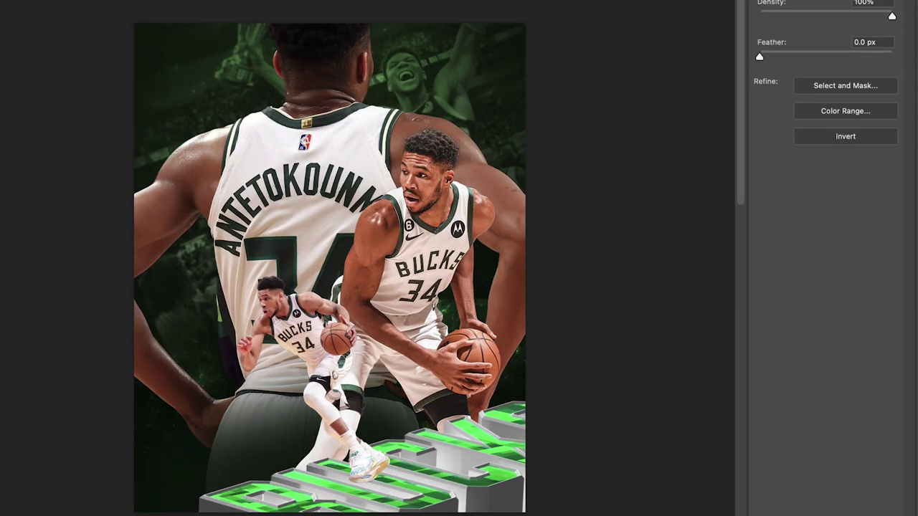
drag(254, 415, 230, 424)
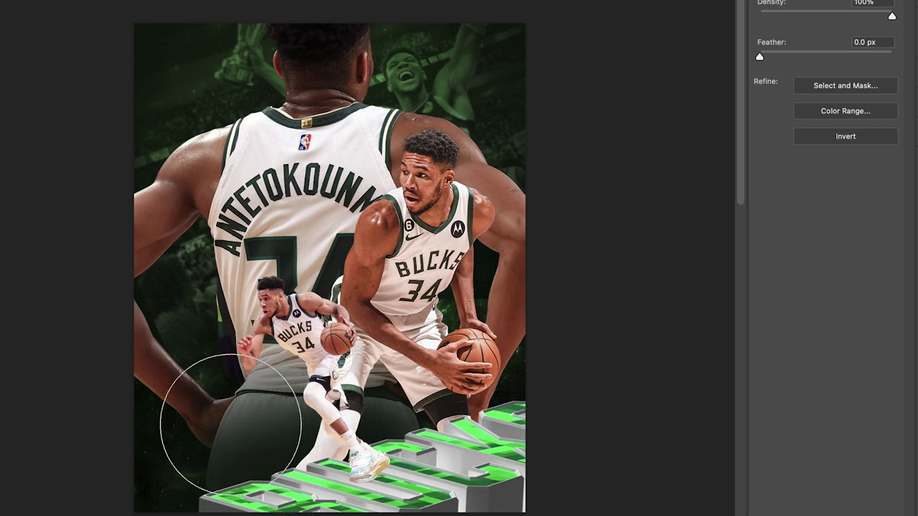
Step: Change the color of the Color Fill 5 layer to a muted, nearly black green
click(856, 371)
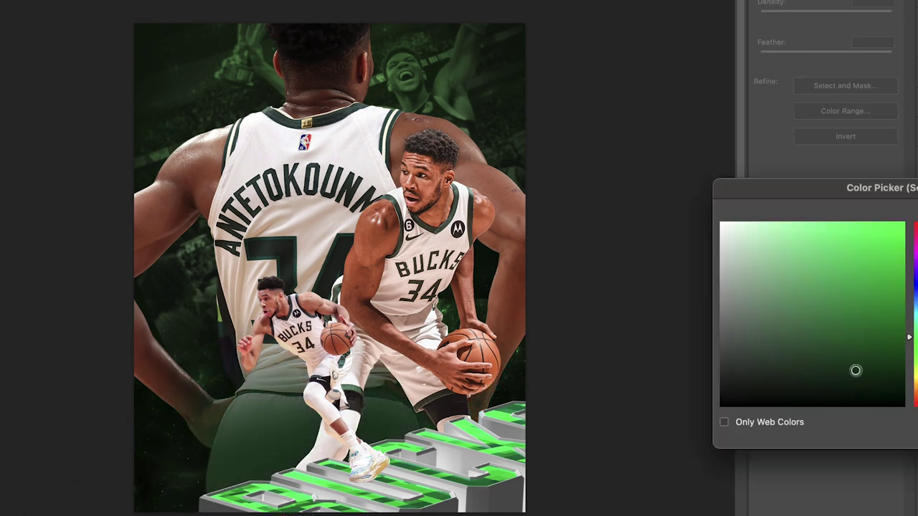
mouse_move(855, 370)
mouse_down()
mouse_move(877, 381)
mouse_move(798, 392)
mouse_up()
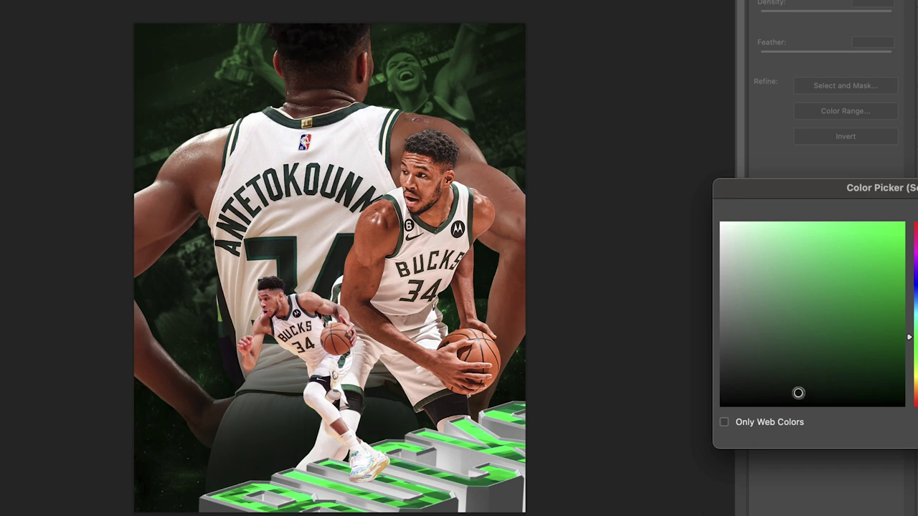
click(818, 388)
key(Return)
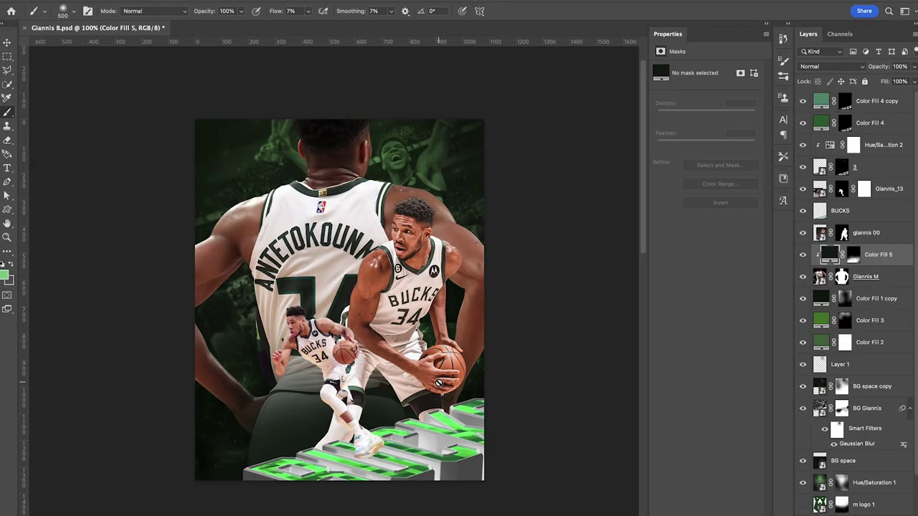
Step: Refine the Color Fill 5 layer mask by painting white and black with a soft brush over the large figure's lower back
click(853, 254)
key(d)
key(x)
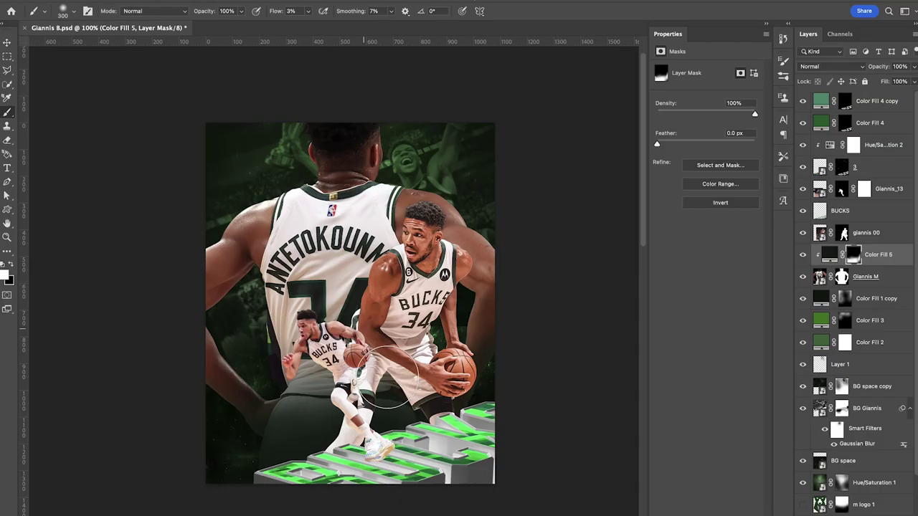
mouse_move(348, 312)
mouse_down()
mouse_move(269, 327)
mouse_move(320, 365)
mouse_move(390, 257)
mouse_move(312, 374)
mouse_move(363, 322)
mouse_up()
key(x)
key(bracketleft)
key(bracketleft)
key(bracketleft)
mouse_move(341, 288)
mouse_down()
mouse_move(353, 274)
mouse_move(302, 322)
mouse_up()
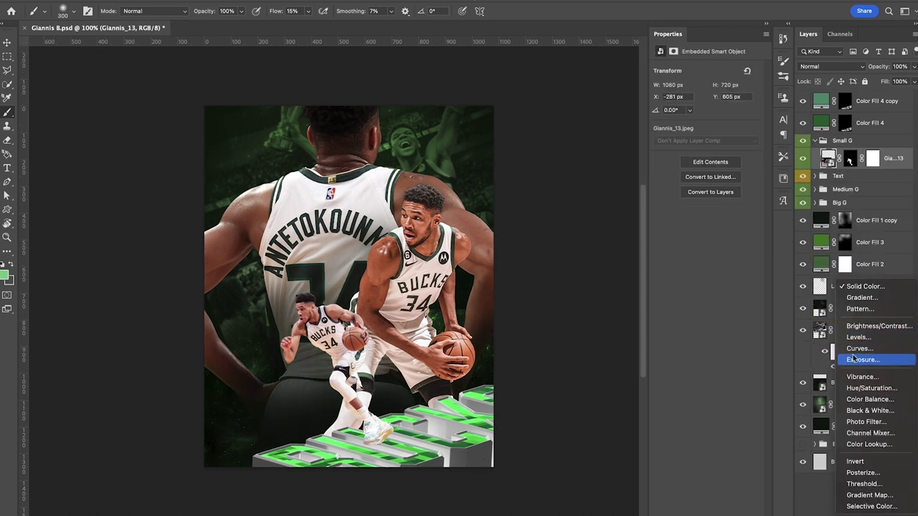
Step: Add a Levels adjustment clipped to the small player, with black input 24 and white input 231
click(855, 340)
key(ctrl+plus)
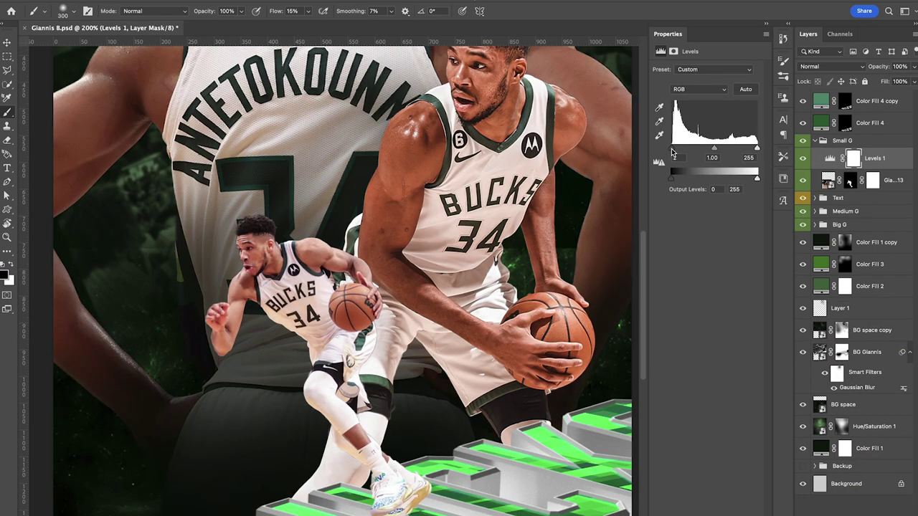
alt+click(813, 167)
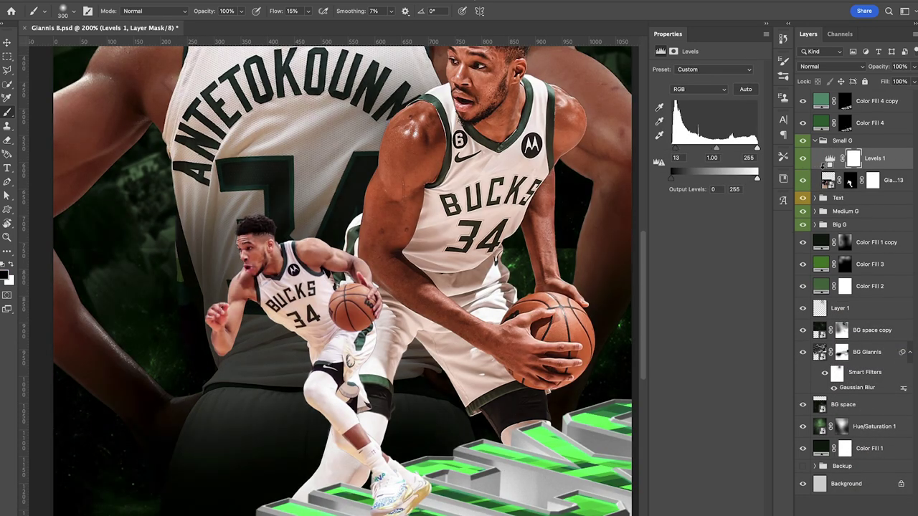
drag(674, 154, 679, 153)
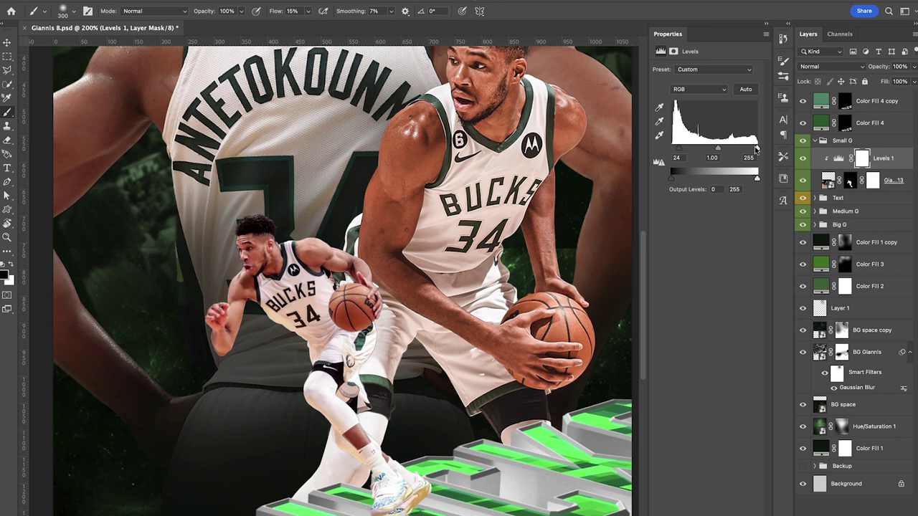
drag(757, 148, 749, 151)
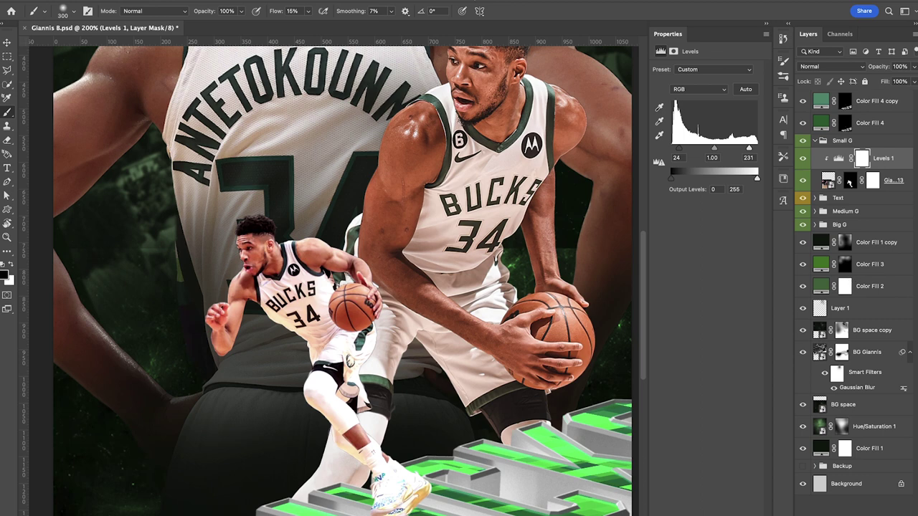
Step: Add a clipped Curves adjustment above Levels 1 and lower the Blue channel's midpoint from input 128 to about output 120
click(848, 515)
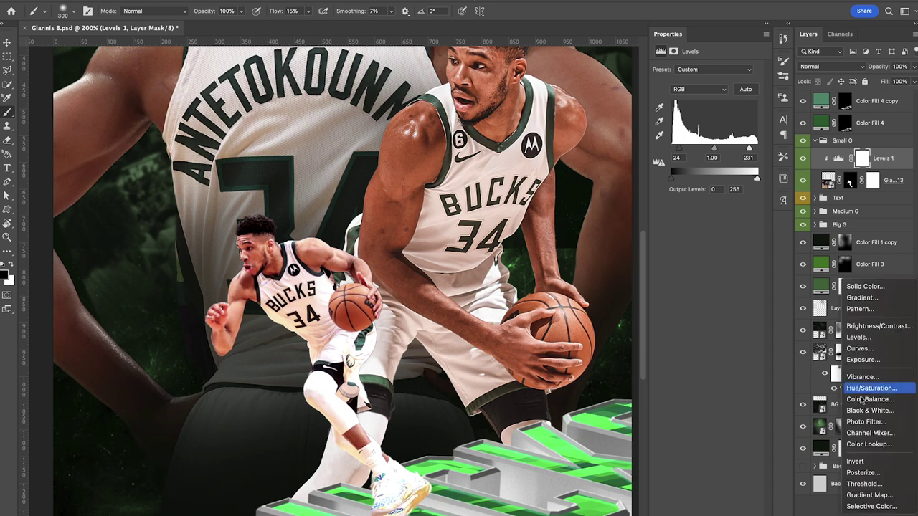
click(858, 349)
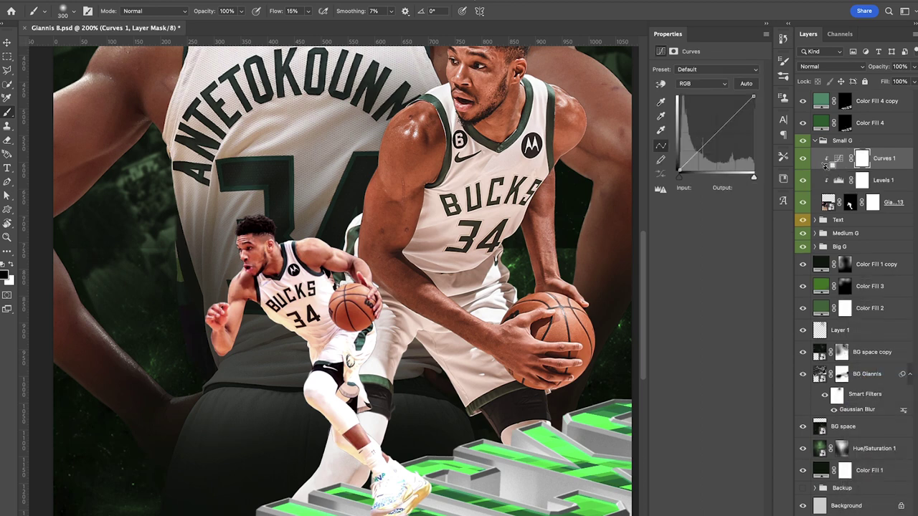
click(699, 70)
click(726, 52)
click(698, 84)
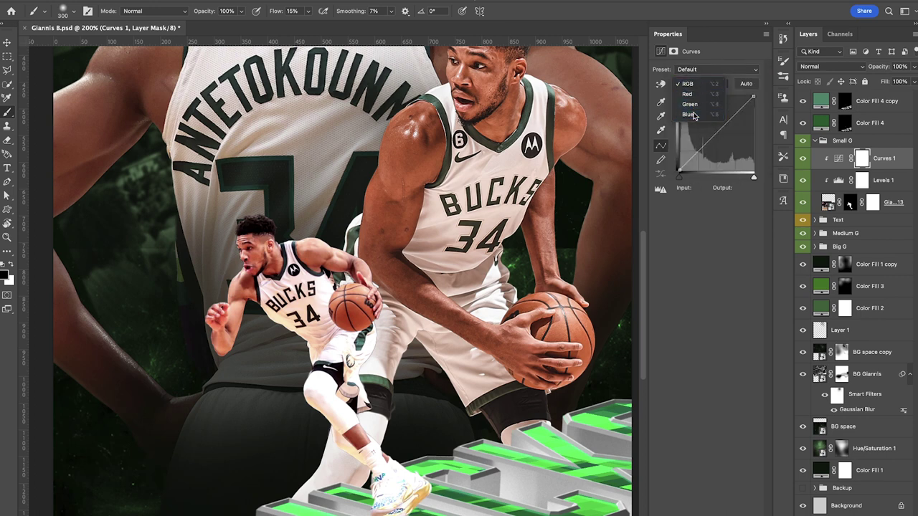
click(690, 114)
click(715, 134)
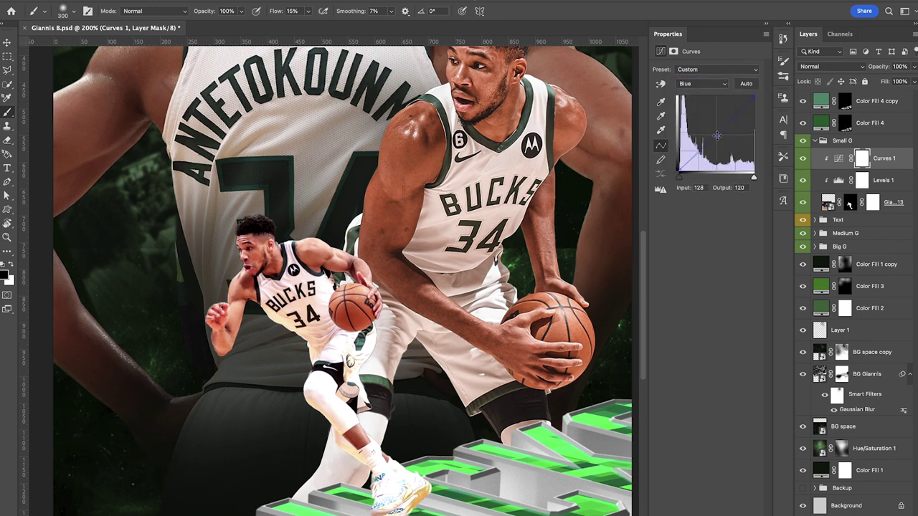
drag(717, 134, 717, 135)
Step: Paint black on the Levels 1 mask over the small player's shoes and legs to restore their highlight detail
key(alt+bracketleft)
drag(714, 149, 745, 149)
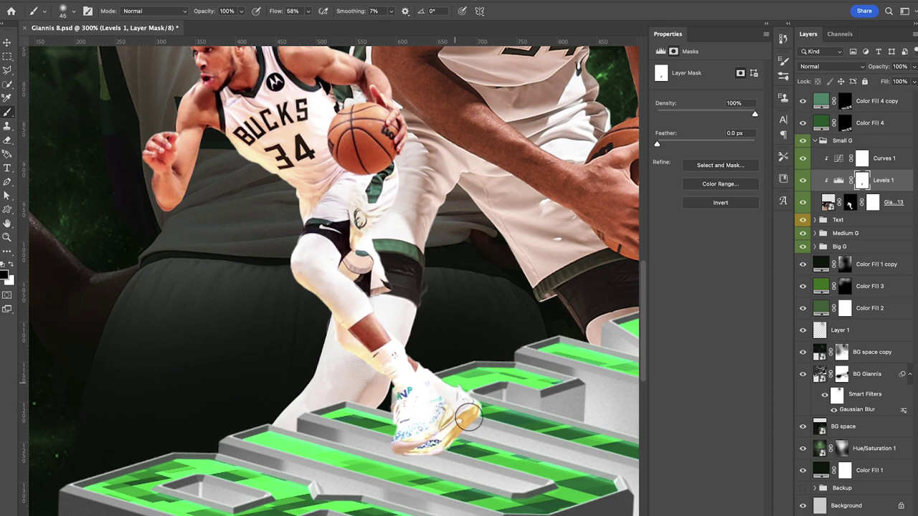
mouse_move(468, 417)
mouse_down()
mouse_move(410, 447)
mouse_move(395, 358)
mouse_up()
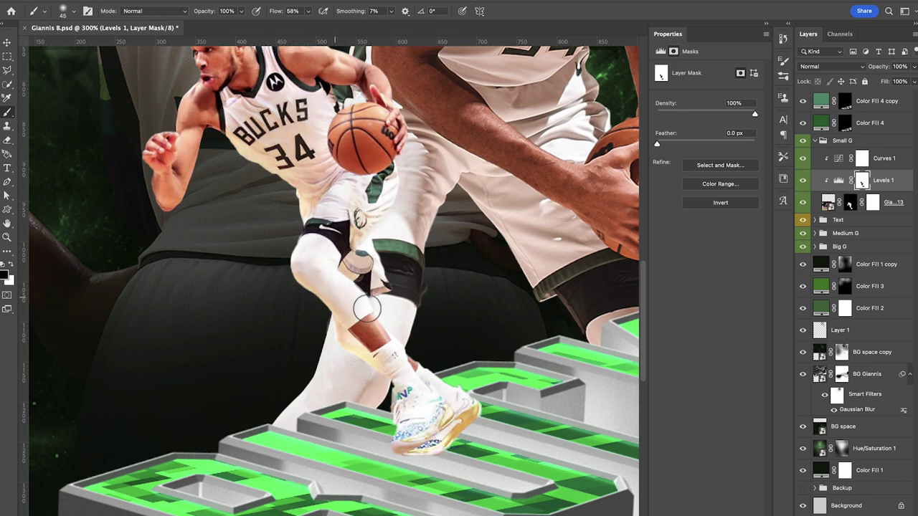
scroll(413, 409, up, 5)
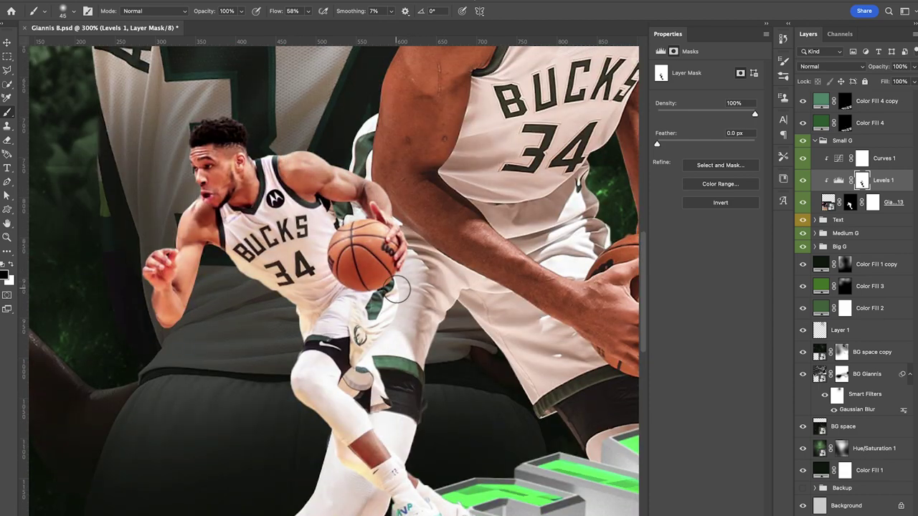
key(ctrl+minus)
key(ctrl+minus)
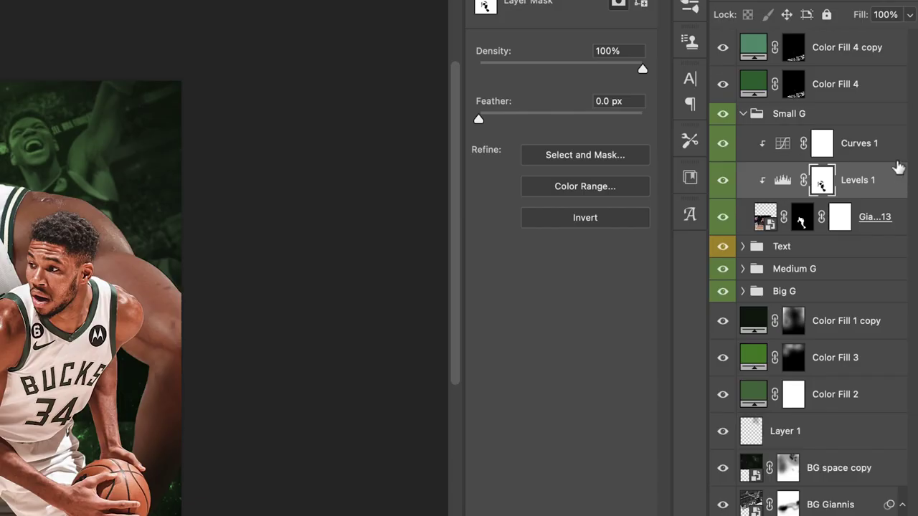
Step: Convert the small player's image layer together with Curves 1 and Levels 1 into one smart object
click(895, 164)
shift+click(890, 204)
right_click(870, 217)
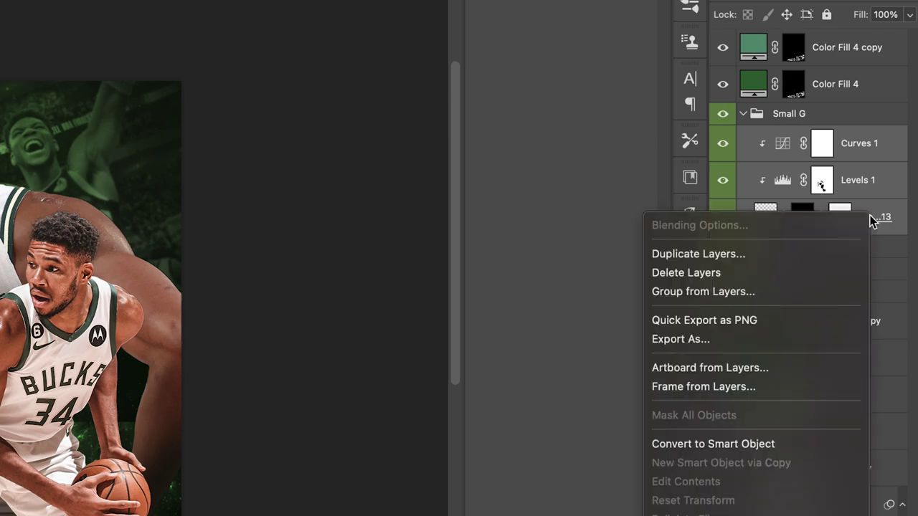
click(750, 440)
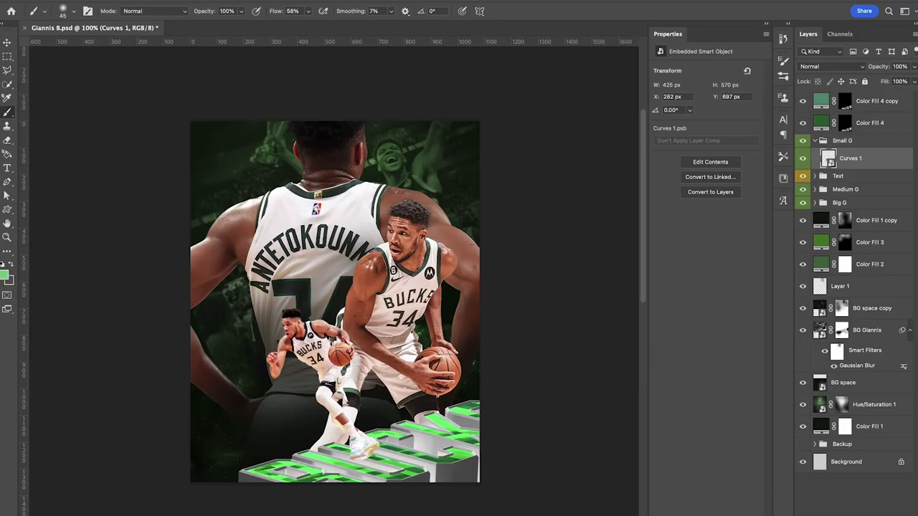
Step: Apply the Camera Raw Filter to the small player with Contrast +8, Shadows -7 and Vibrance +16
click(247, 2)
mouse_move(265, 135)
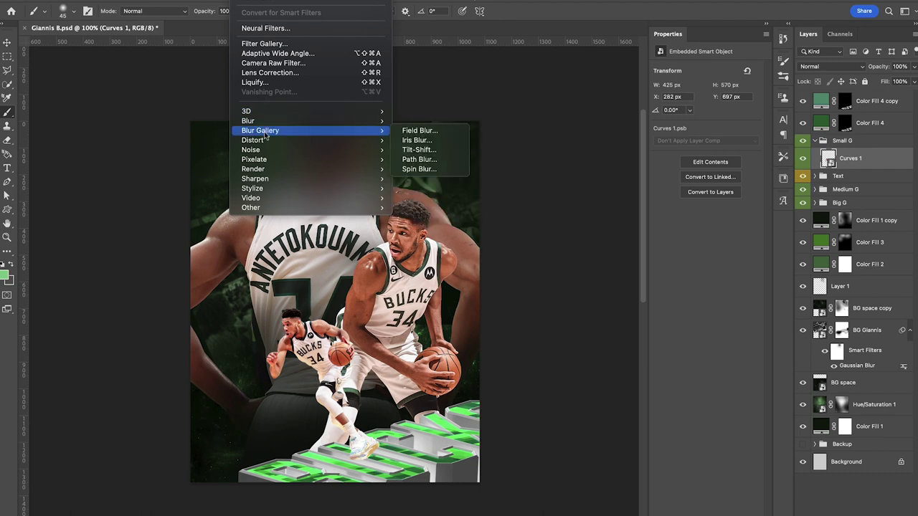
click(273, 63)
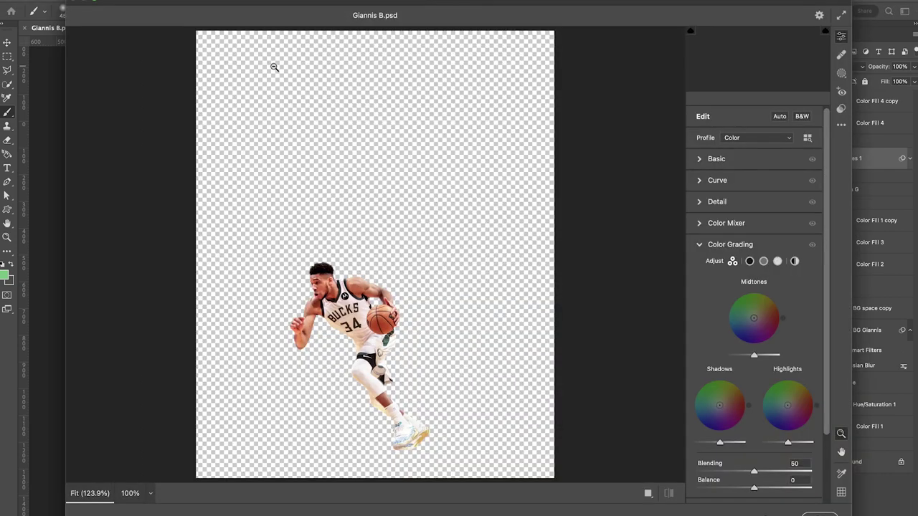
click(716, 159)
drag(753, 261, 762, 308)
scroll(757, 309, down, 3)
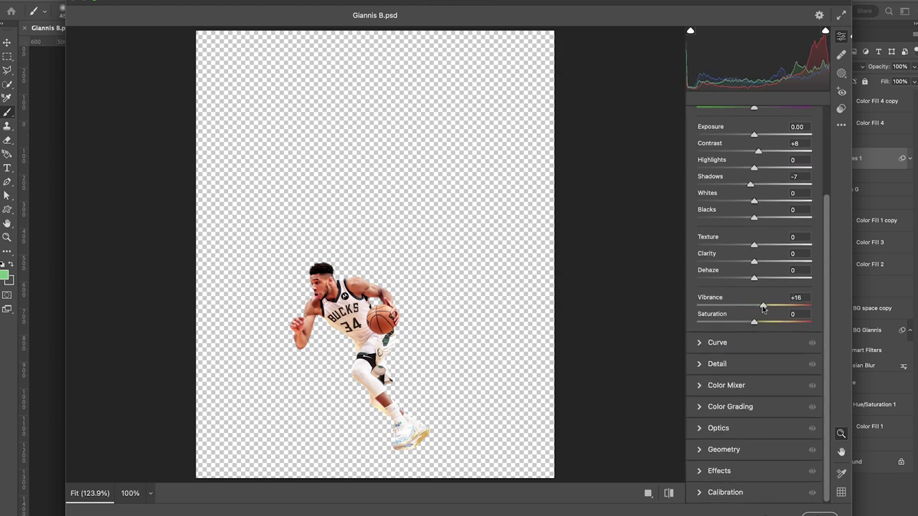
Step: Set Sharpening to 74 in the Camera Raw details and raise the sharpening Masking
click(717, 363)
drag(697, 228, 753, 231)
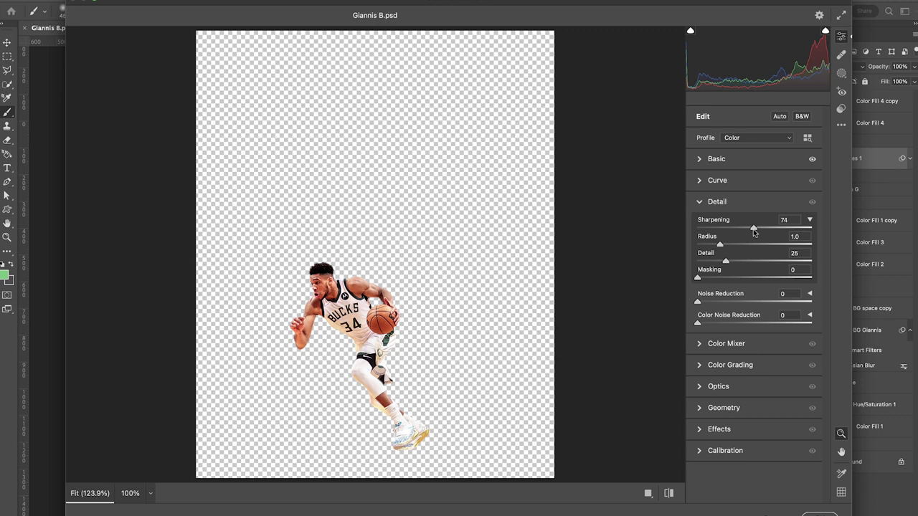
drag(697, 277, 741, 276)
Step: Shift the Oranges hue slightly in the Color Mixer and apply the Camera Raw settings
click(702, 347)
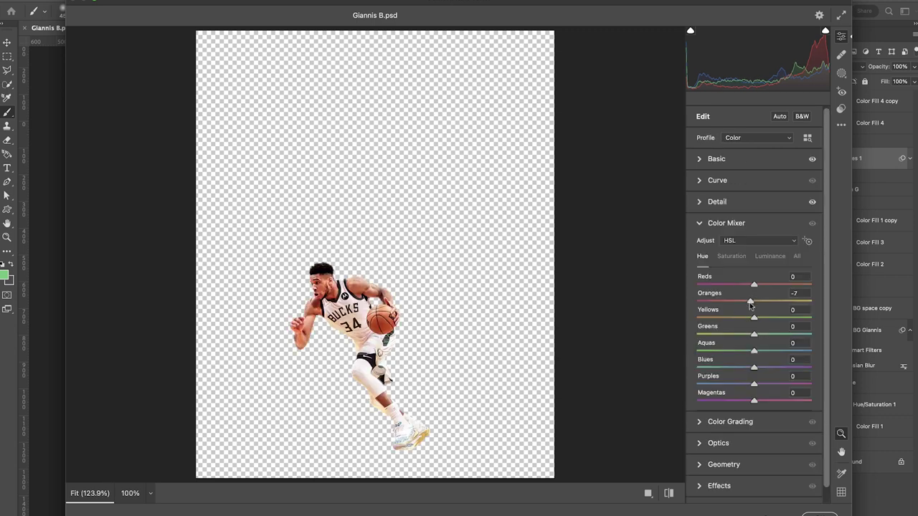
drag(753, 301, 757, 304)
scroll(745, 320, down, 1)
key(Return)
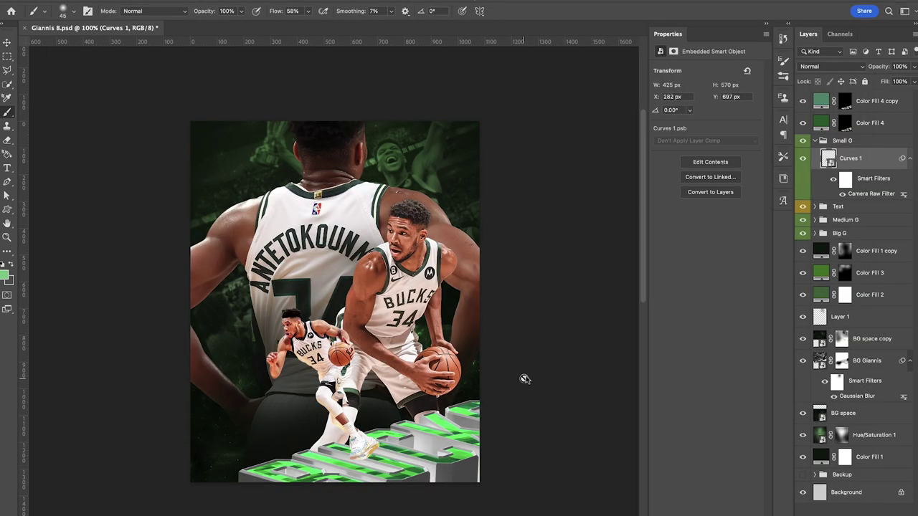
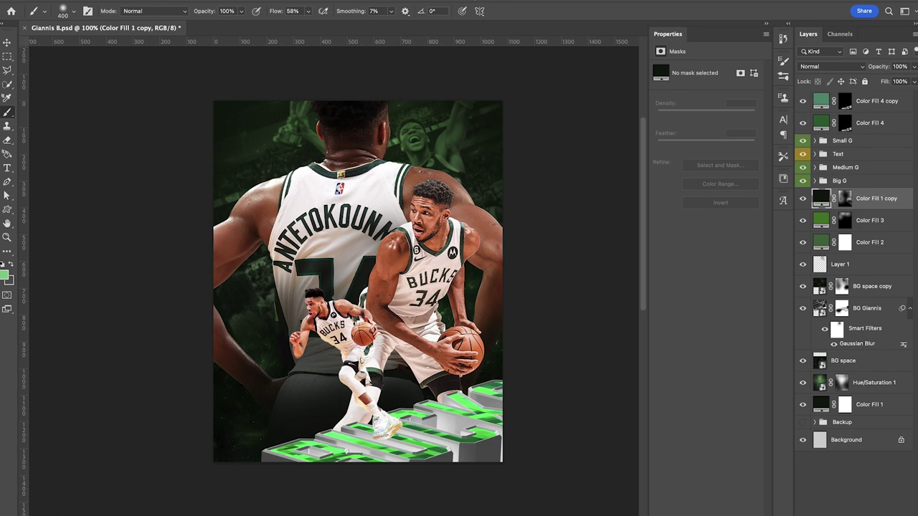
Step: Add a light green solid color layer above Color Fill 1 copy, set it to Linear Dodge (Add) and hide it
click(860, 512)
click(857, 286)
click(860, 262)
click(830, 66)
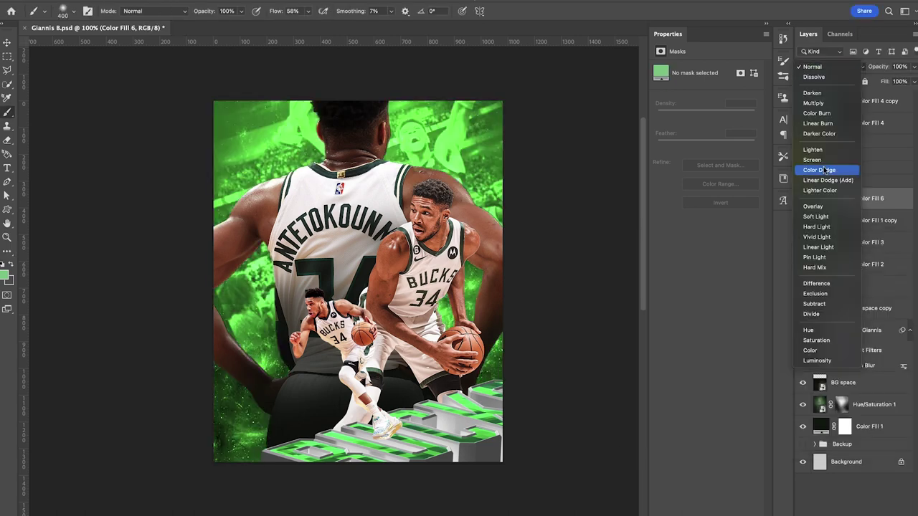
click(825, 179)
click(802, 199)
Step: Add a dark green solid color layer (1c5f2d) directly above Color Fill 1 copy and set its blend mode to Overlay
click(876, 220)
click(860, 512)
click(867, 285)
drag(713, 331, 723, 351)
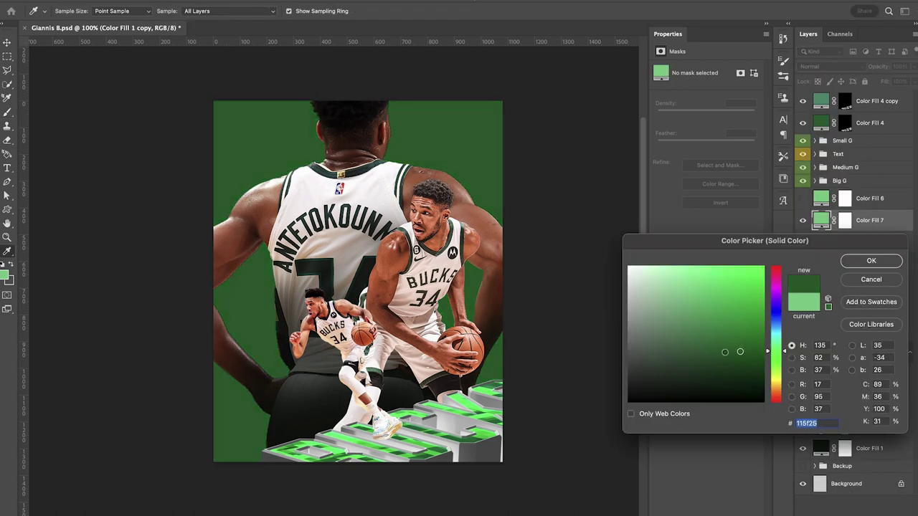
click(865, 261)
click(830, 66)
click(819, 206)
Step: Change the Color Fill 7 color to the lighter, muted green 569470
double_click(821, 221)
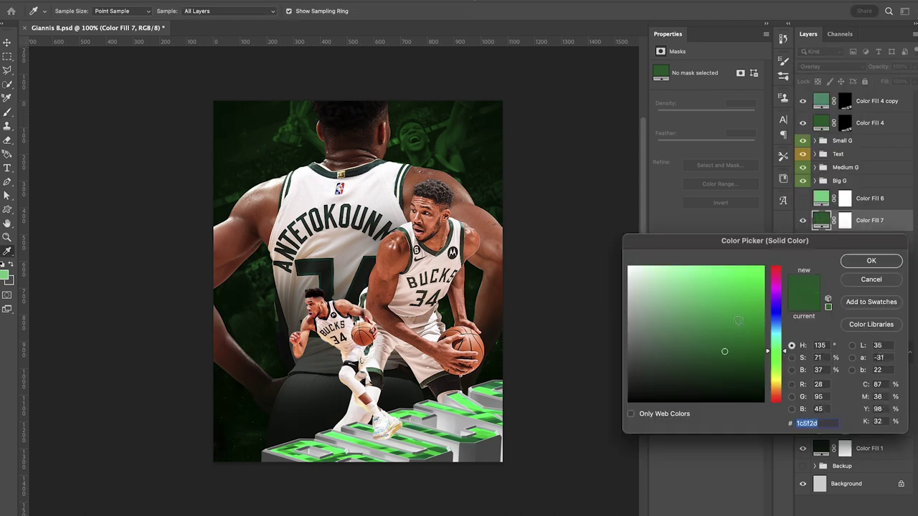
click(703, 322)
click(698, 318)
drag(698, 318, 685, 322)
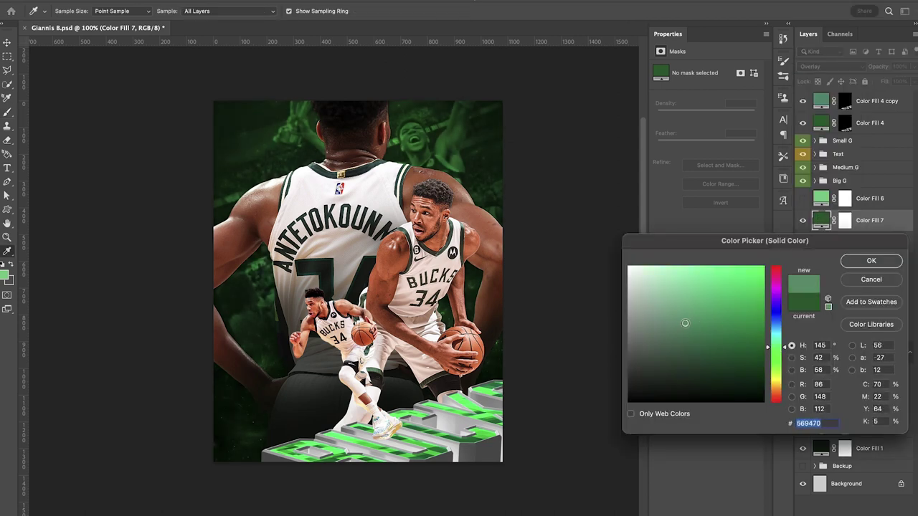
click(870, 261)
Step: Invert the Color Fill 7 mask to black and paint soft white highlights over the background figures at 3% flow
click(845, 222)
key(super+i)
drag(278, 15, 244, 24)
key(super+plus)
scroll(122, 165, up, 5)
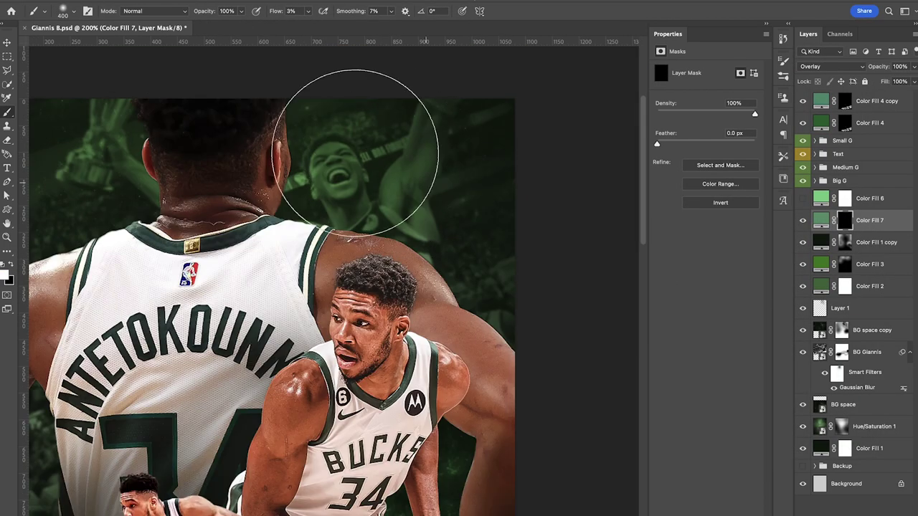
key(ctrl+minus)
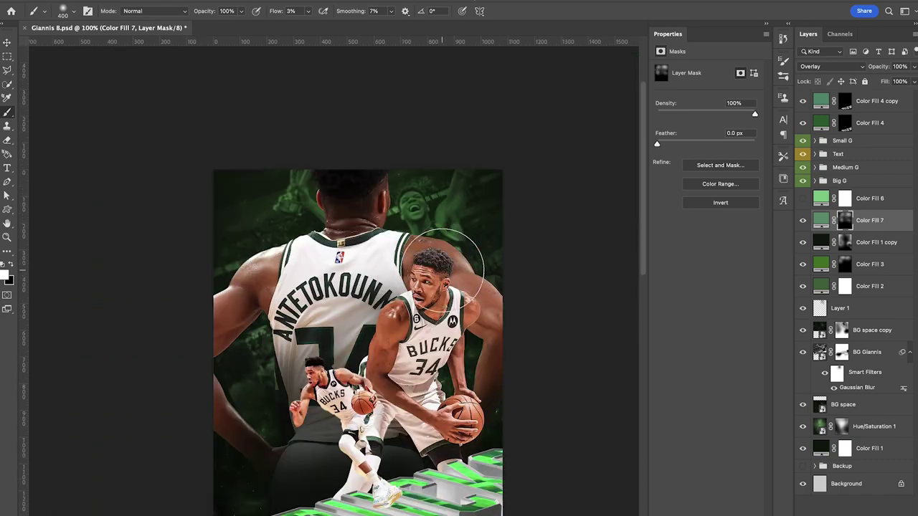
scroll(444, 272, down, 3)
Step: Show the Color Fill 6 layer and invert its mask to black
click(802, 198)
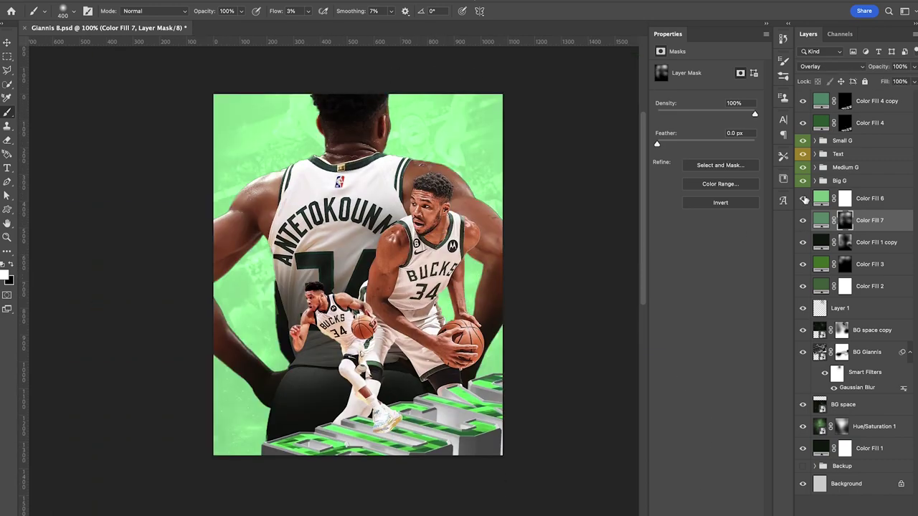
click(803, 198)
click(802, 198)
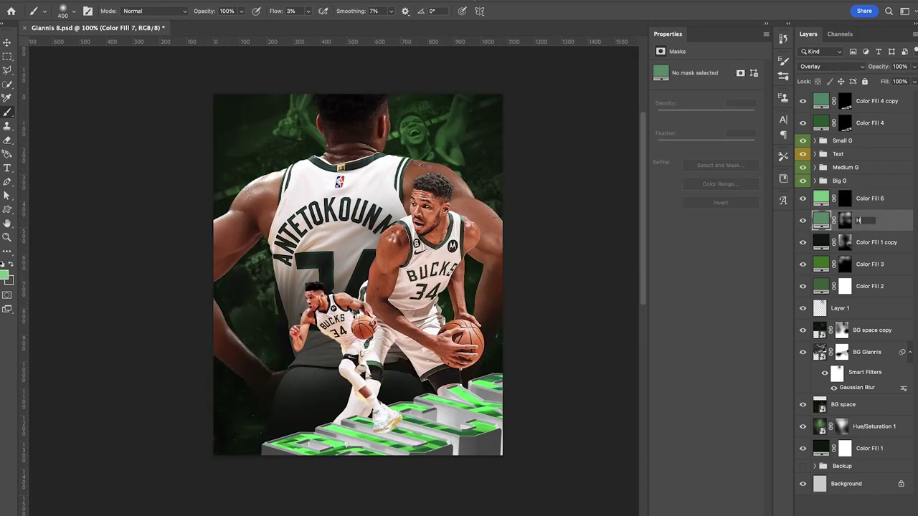
Step: Rename Color Fill 7 as H1 and Color Fill 6 as H2, and select the H2 layer mask
double_click(869, 198)
text(H2)
click(843, 198)
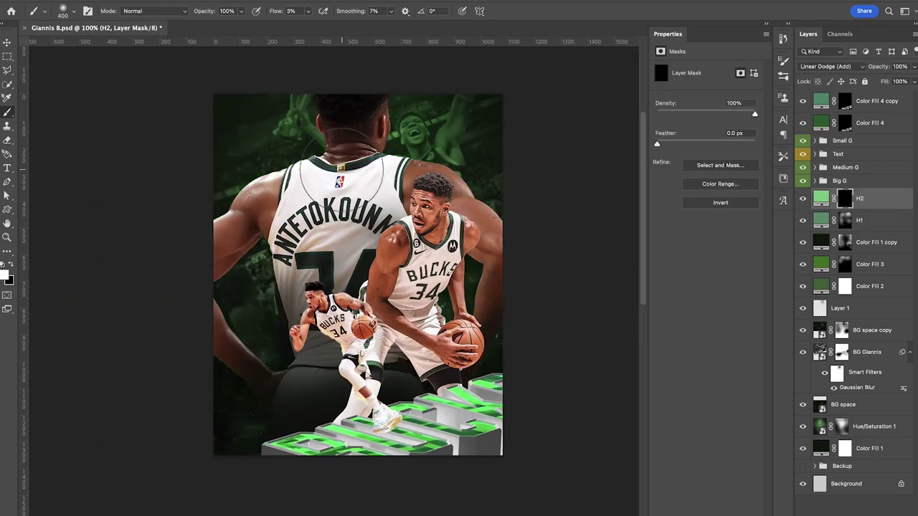
Step: Paint soft white highlights on the H2 mask over the background player's shoulders and upper back, varying the brush size up to 500
key(bracketright)
key(bracketright)
key(bracketright)
key(bracketright)
key(bracketleft)
key(bracketleft)
key(bracketleft)
key(bracketleft)
key(bracketleft)
key(bracketleft)
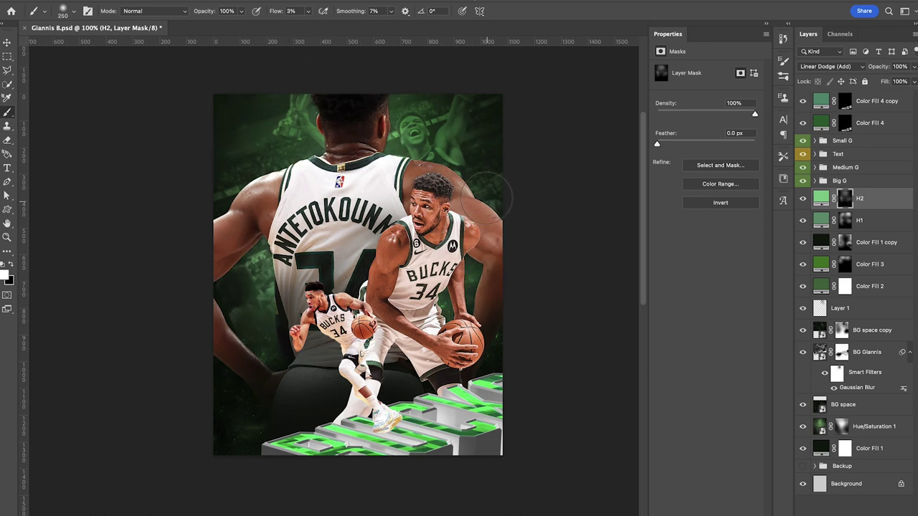
key(bracketright)
key(bracketright)
key(bracketright)
key(bracketright)
key(bracketright)
key(bracketright)
key(bracketleft)
key(bracketleft)
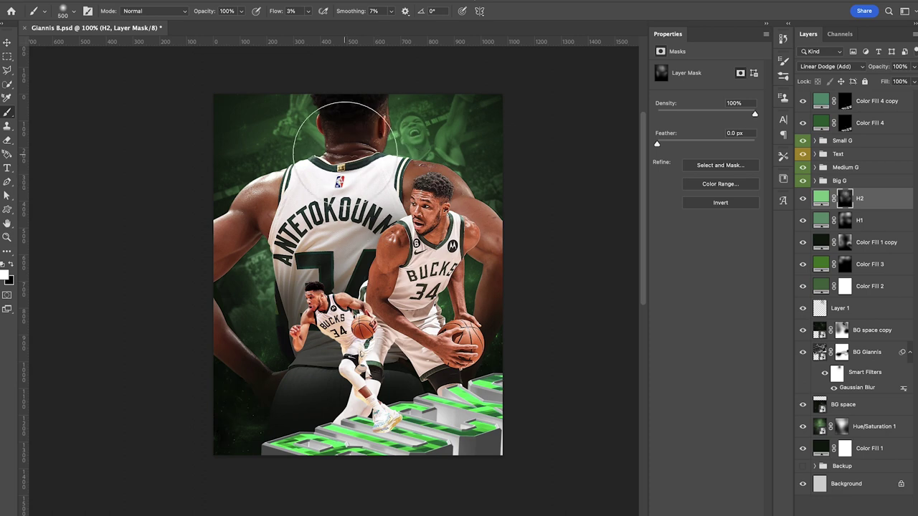
Step: Add a Solid Color fill layer directly above the Big G group with the dark green 101e14
click(848, 181)
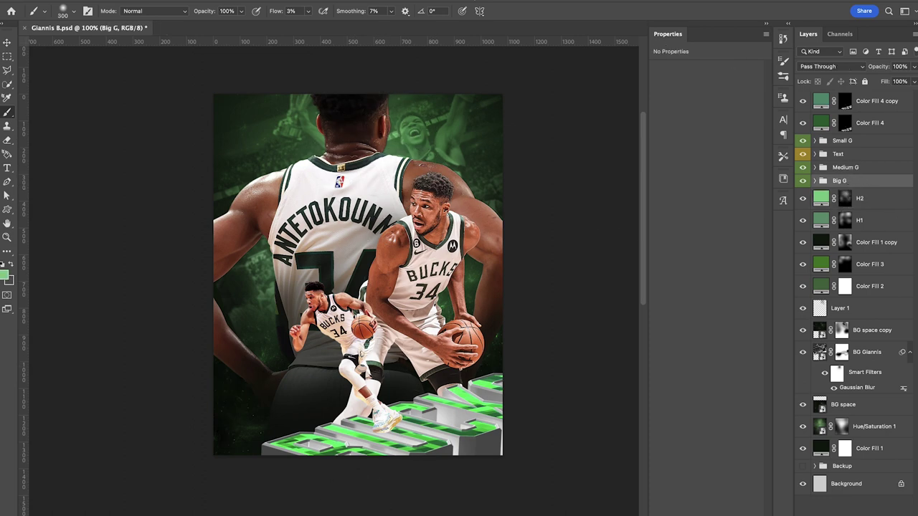
click(854, 514)
click(857, 284)
click(719, 366)
click(694, 380)
click(692, 387)
click(870, 260)
Step: Try Soft Light blending on Color Fill 6 with its color set to the muted green 396544
click(831, 67)
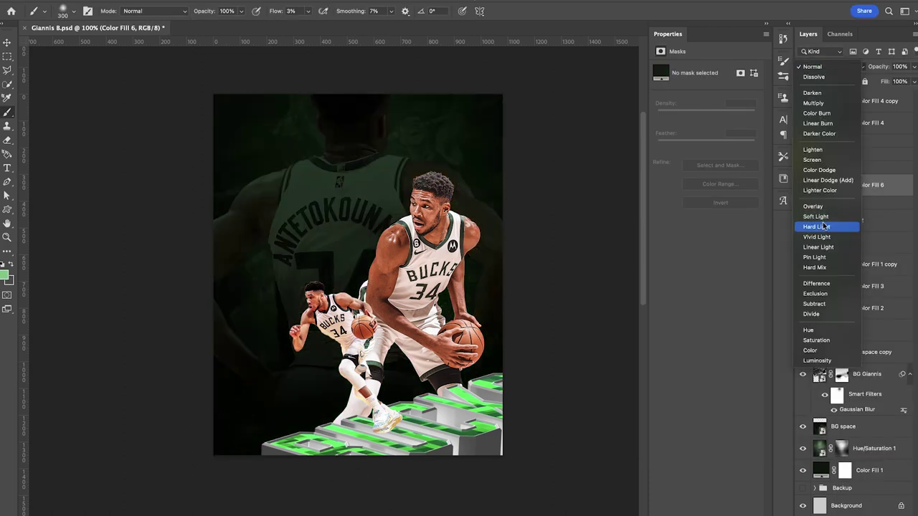
click(823, 226)
click(826, 67)
click(823, 57)
double_click(821, 185)
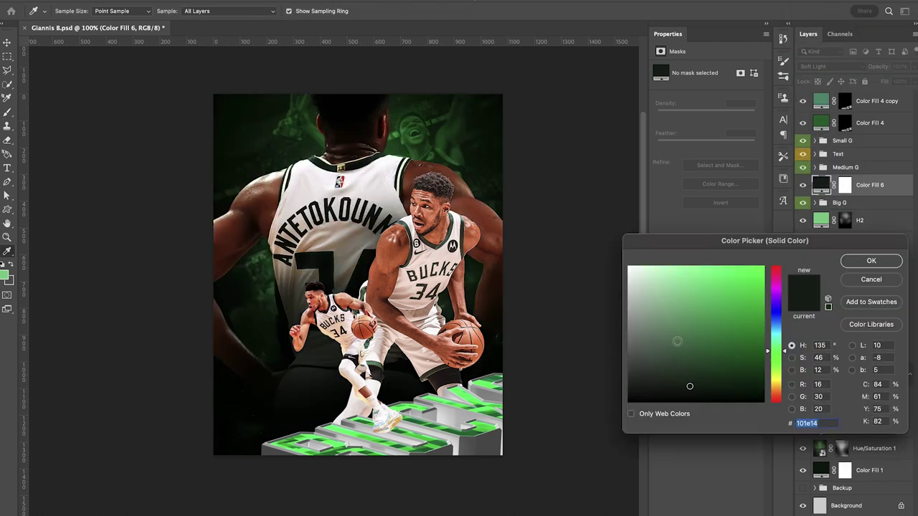
mouse_move(677, 341)
mouse_down()
mouse_move(712, 356)
mouse_move(689, 356)
mouse_up()
click(687, 348)
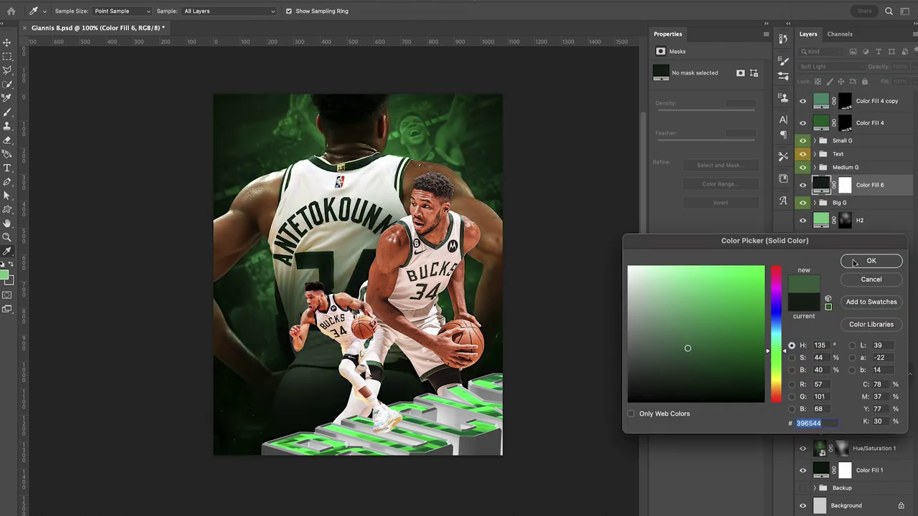
Step: Set Color Fill 6 to Hard Light blending and change its color to a more saturated mid green
click(832, 66)
click(825, 75)
click(694, 337)
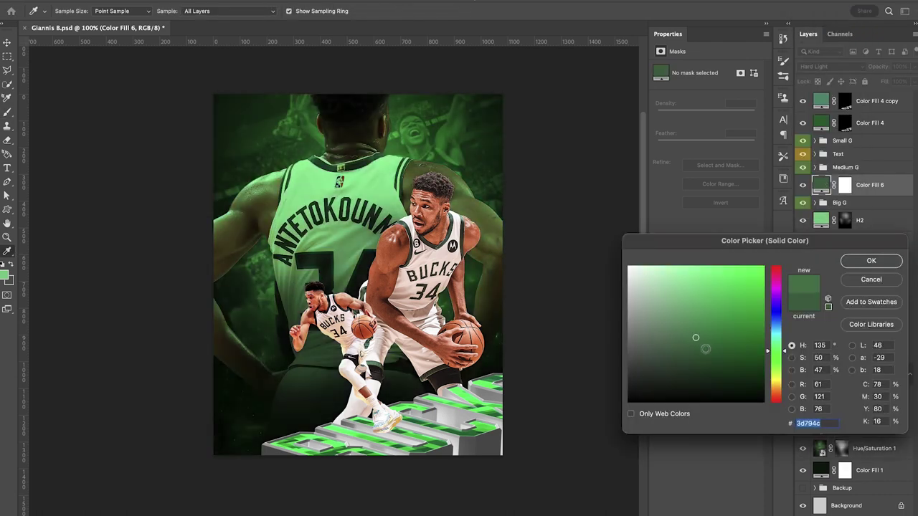
click(698, 337)
click(703, 348)
click(872, 261)
Step: Invert the Color Fill 6 mask to black and paint a soft green glow around the large player's legs, reducing the brush size for detail
click(845, 185)
key(super+i)
key(])
key(])
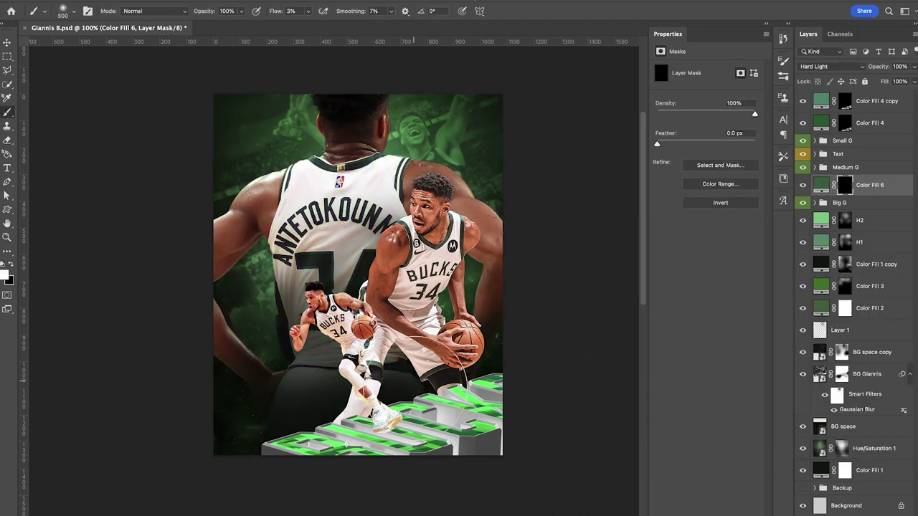
mouse_move(418, 340)
mouse_down()
mouse_move(340, 369)
mouse_move(220, 438)
mouse_move(379, 345)
mouse_up()
key(bracketleft)
key(bracketleft)
key(bracketleft)
key(bracketleft)
key(bracketleft)
key(bracketleft)
key(bracketleft)
key(bracketleft)
key(bracketleft)
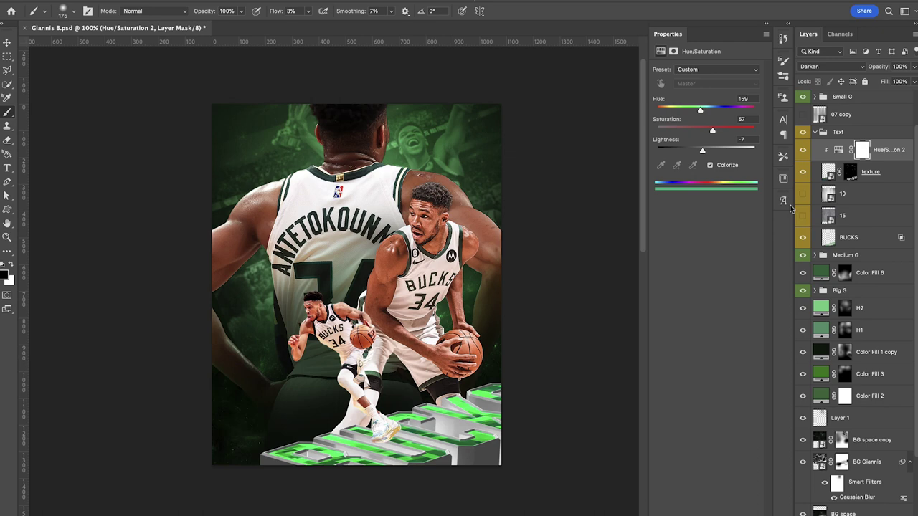
Step: Show texture layer 10 in the Text group, duplicate it and hide the copy
click(802, 194)
click(858, 198)
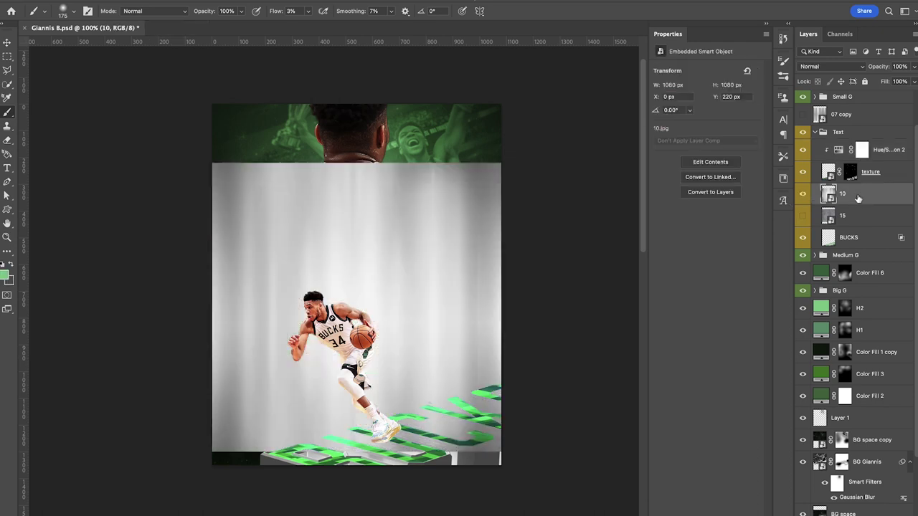
key(super+j)
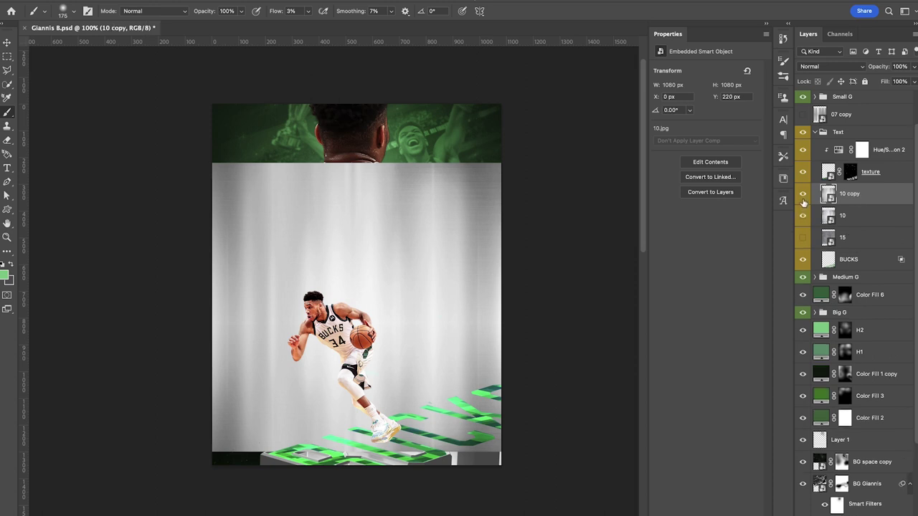
click(803, 199)
Step: Distort layer 10 into a perspective slant with a shorter left edge and apply the transformation
click(845, 219)
key(super+t)
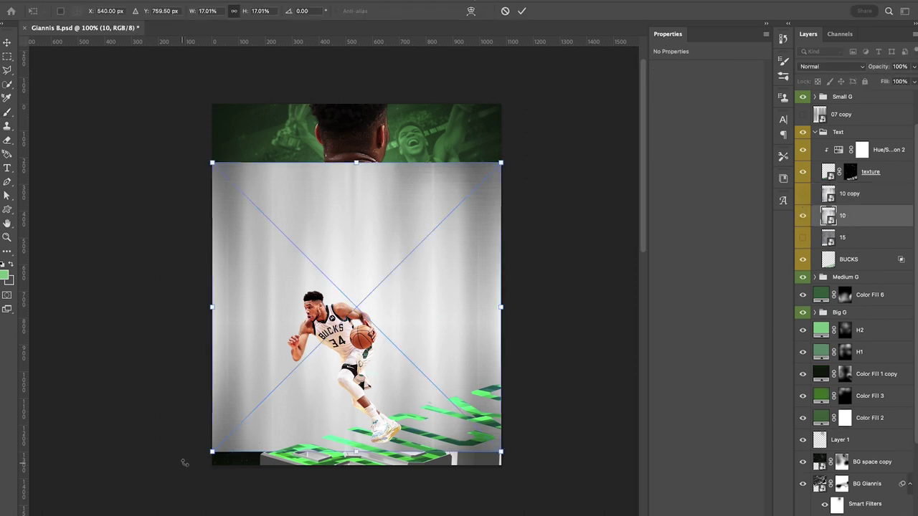
drag(212, 453, 225, 310)
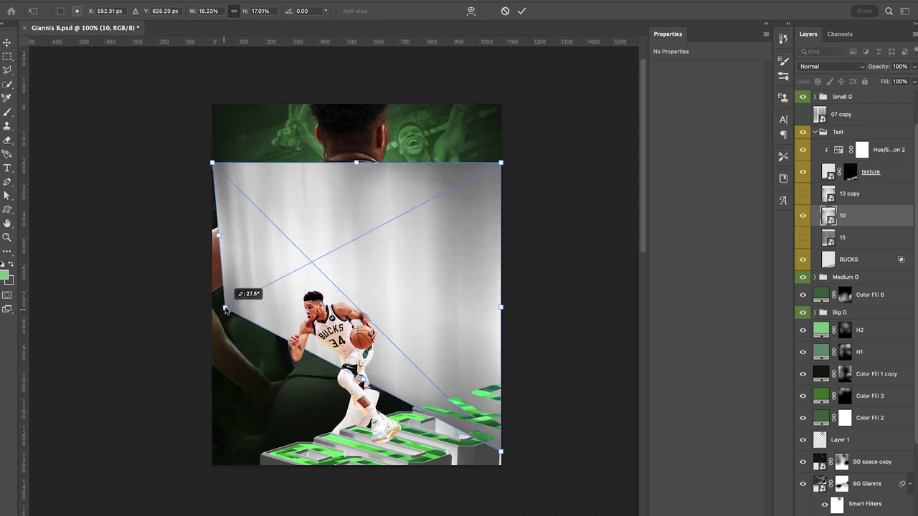
drag(218, 236, 214, 267)
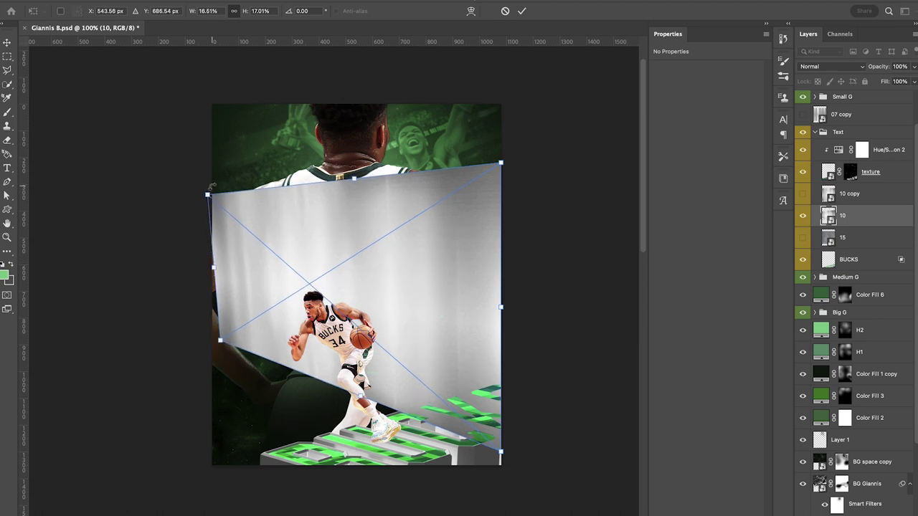
drag(207, 195, 213, 195)
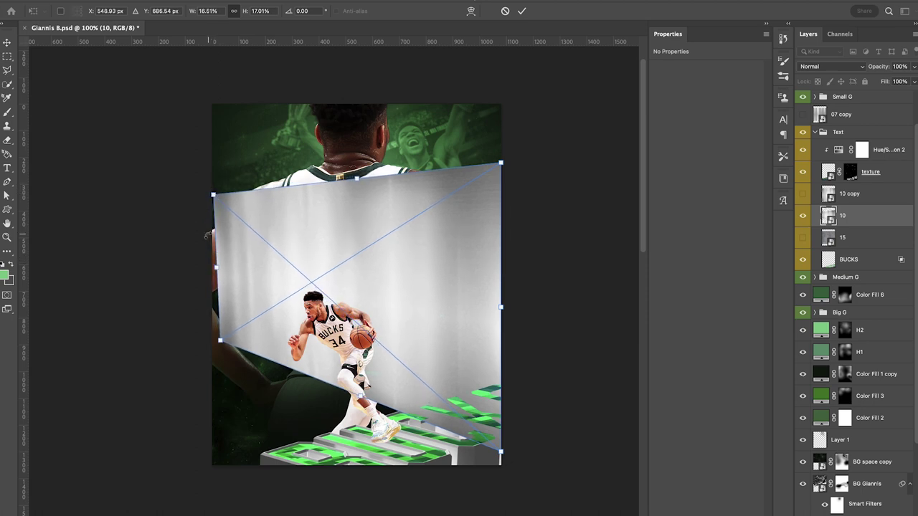
mouse_move(218, 275)
mouse_down()
mouse_move(206, 264)
mouse_move(232, 274)
mouse_up()
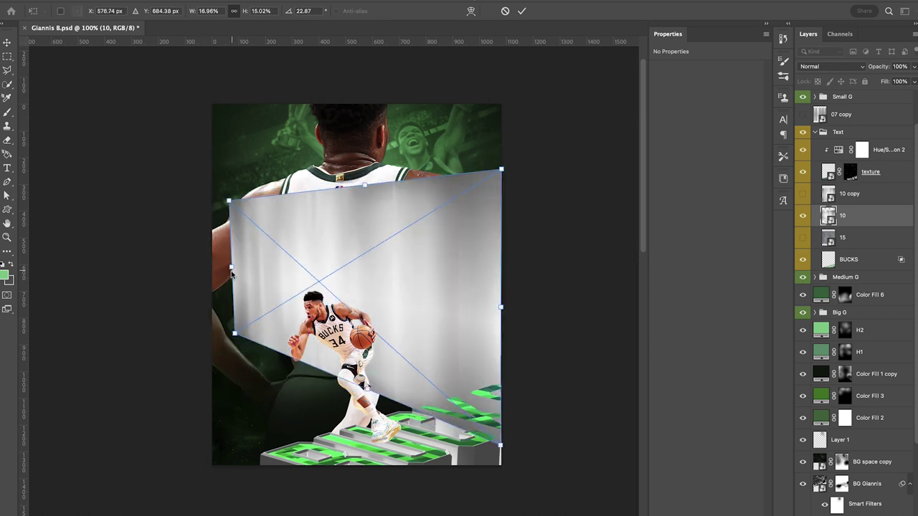
click(521, 12)
Step: Scale layer 10 down and position it over the BUCKS lettering
key(ctrl+t)
drag(230, 200, 396, 351)
drag(449, 372, 447, 380)
key(Return)
Step: Move and widen layer 10 so it covers the letter B at the poster's lower edge
key(b)
key(ctrl+plus)
scroll(447, 380, down, 5)
key(ctrl+t)
drag(559, 306, 311, 446)
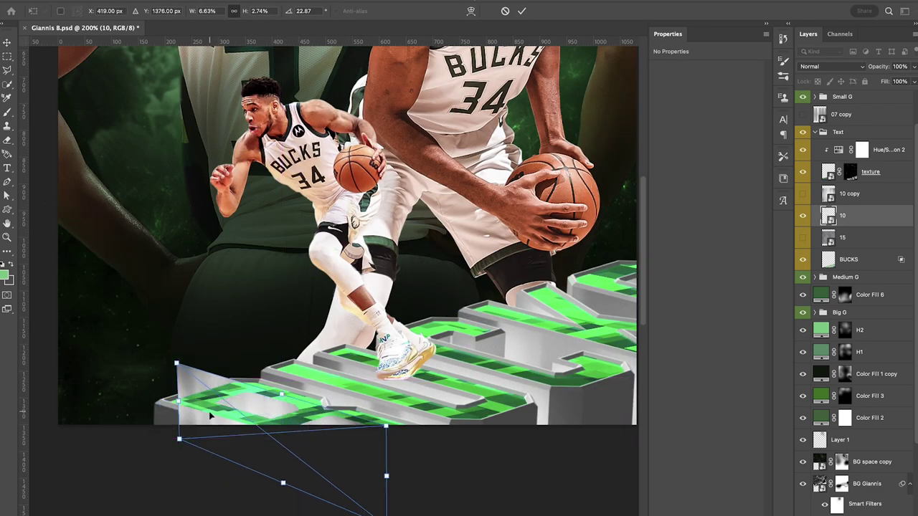
drag(178, 400, 140, 401)
drag(254, 422, 270, 416)
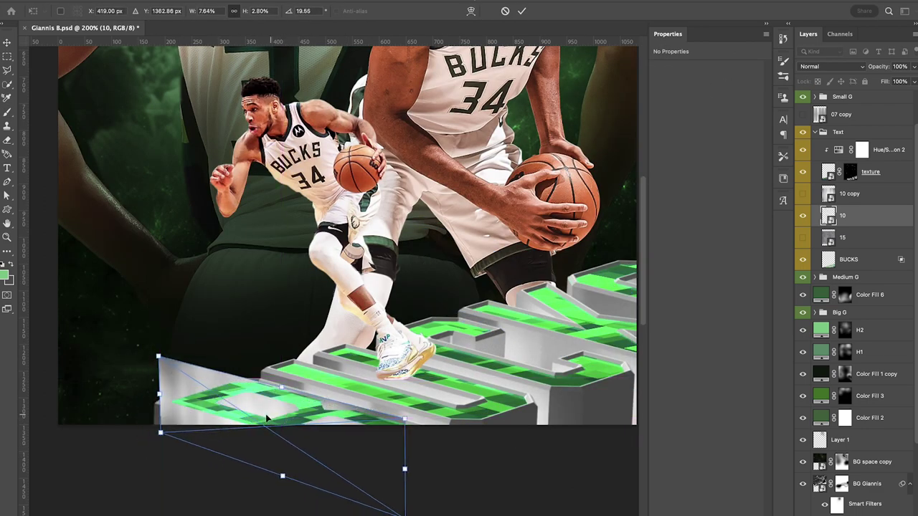
Step: Refine layer 10's edges and corners to follow the letter B's perspective, at about 245 by 158 px, and apply the transformation
drag(159, 393, 144, 397)
drag(274, 388, 280, 385)
drag(277, 477, 283, 460)
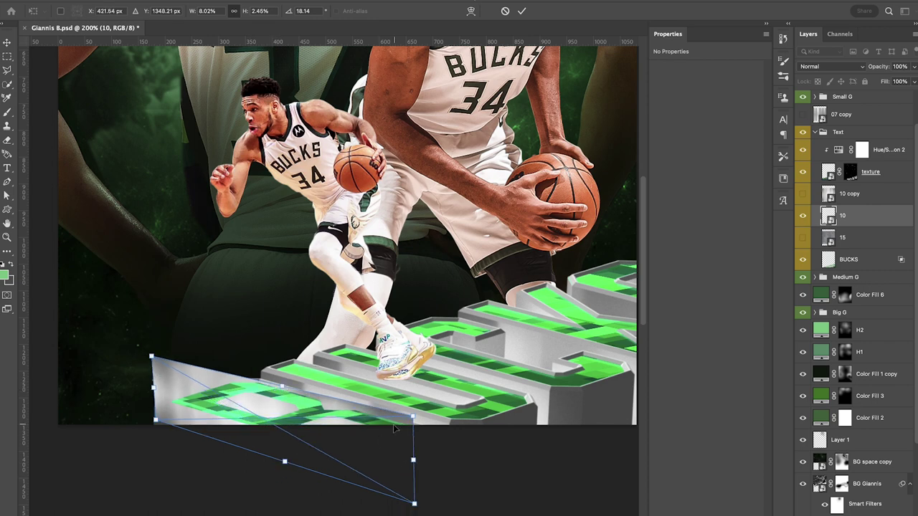
drag(414, 416, 426, 415)
drag(471, 457, 471, 469)
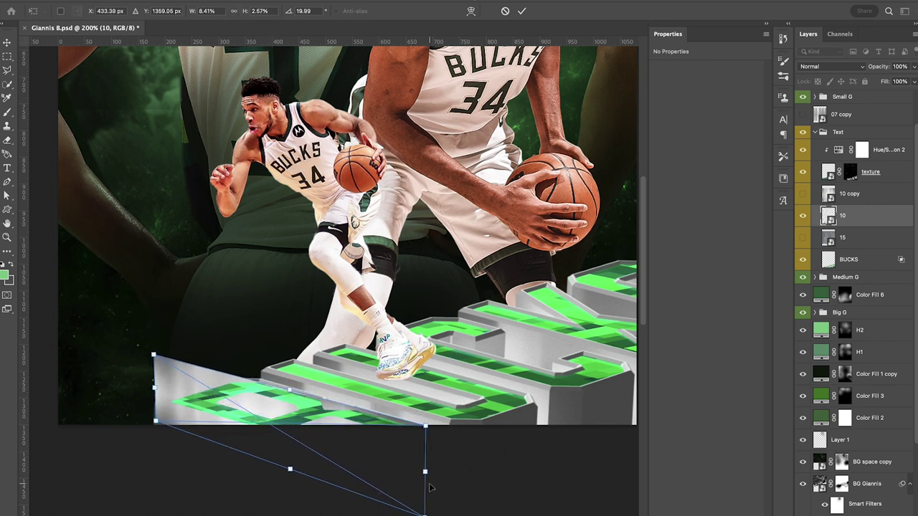
mouse_move(425, 422)
mouse_down()
mouse_move(453, 426)
mouse_move(370, 445)
mouse_move(284, 439)
mouse_up()
mouse_move(234, 437)
mouse_down()
mouse_move(247, 429)
mouse_move(234, 436)
mouse_up()
key(Return)
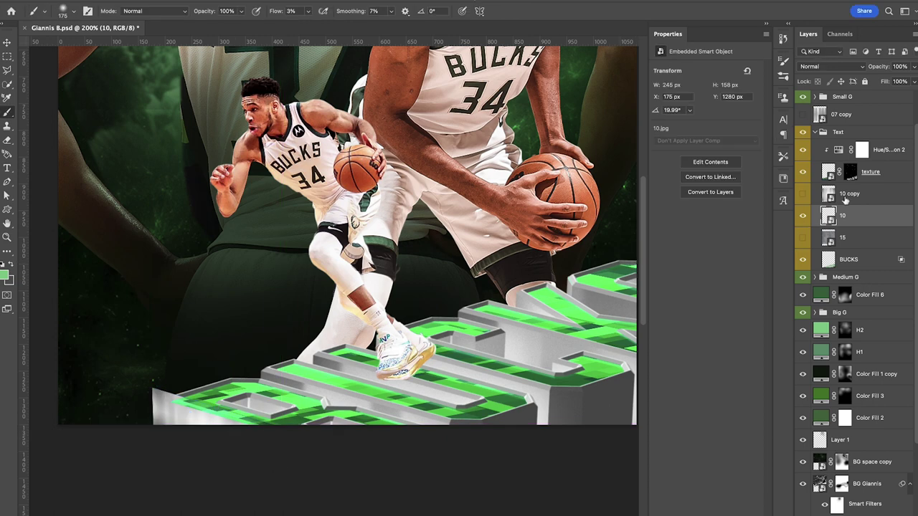
Step: Move layer 10 directly above the BUCKS layer and clip it to that layer
drag(847, 217, 836, 256)
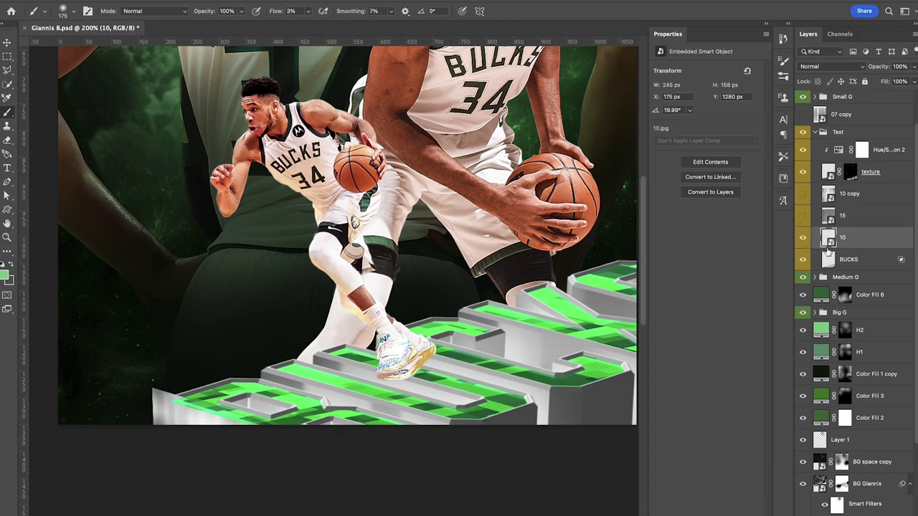
alt+click(826, 247)
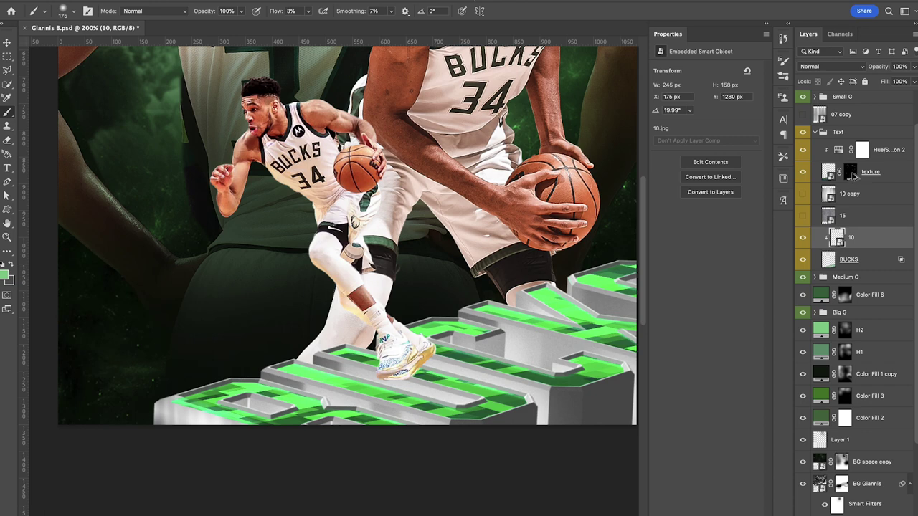
Step: Give layer 10 an inverted copy of the texture layer's mask and set its blend mode to Linear Burn
drag(852, 173, 858, 239)
click(859, 239)
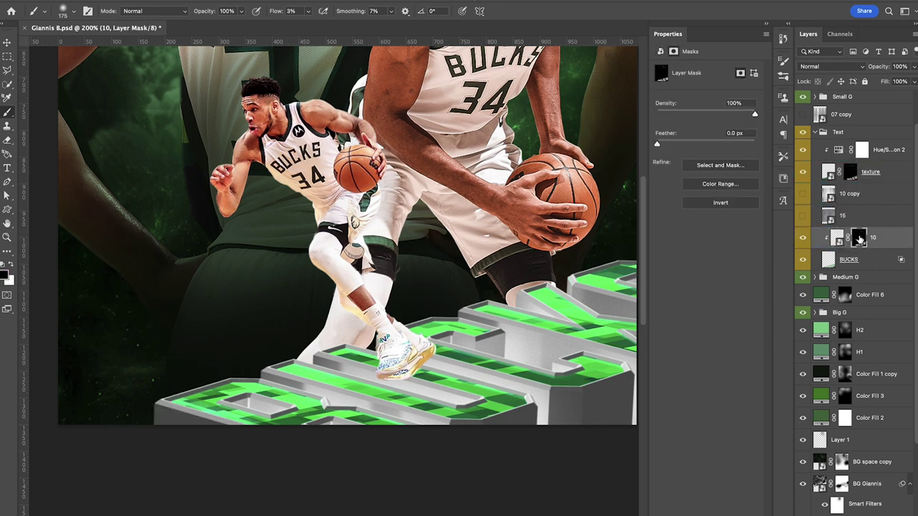
key(ctrl+i)
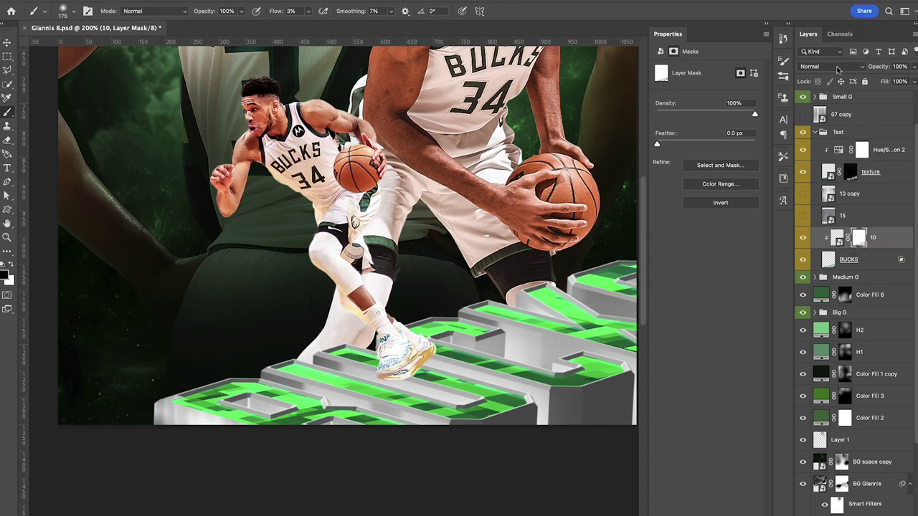
click(837, 66)
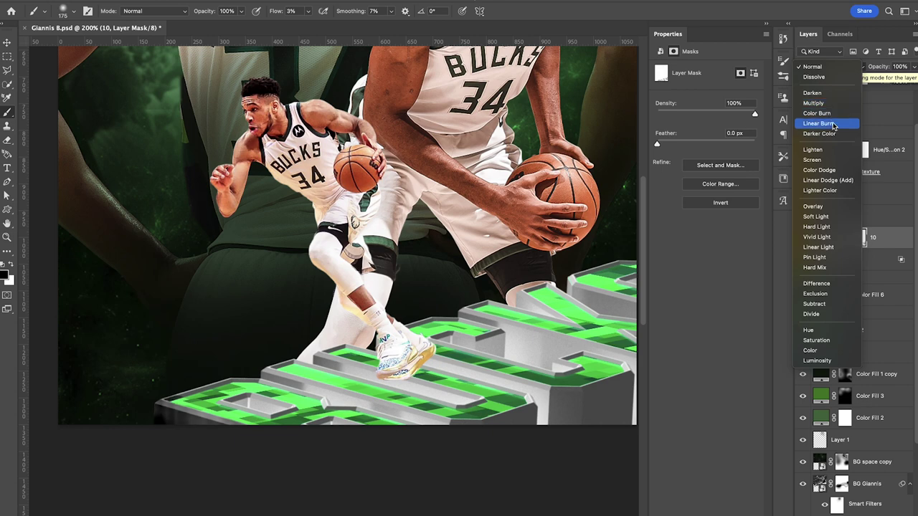
click(833, 124)
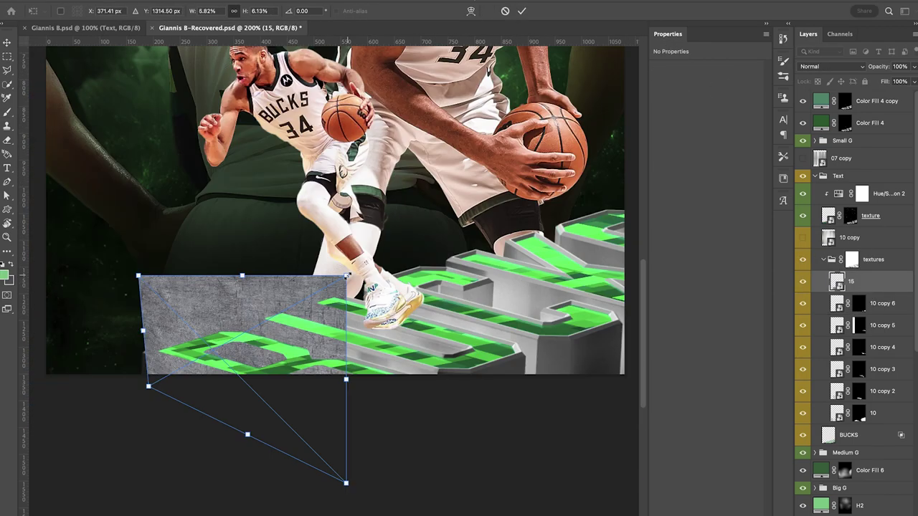
Step: Distort texture layer 15 to match the lettering's perspective, covering the B and U at about 600 by 477 px
drag(347, 275, 348, 307)
drag(346, 484, 340, 475)
drag(370, 405, 344, 400)
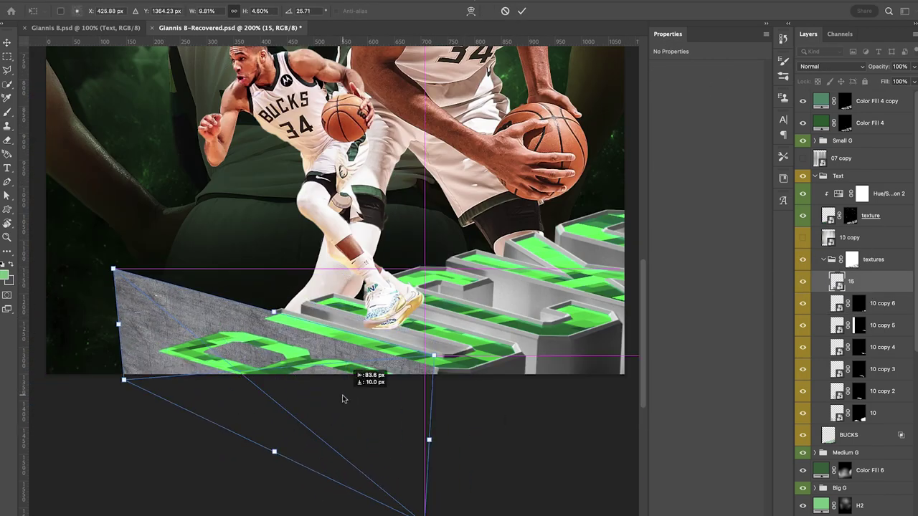
key(Return)
Step: Compare blend modes for layer 15 and set it to Overlay
click(830, 67)
click(814, 206)
click(831, 67)
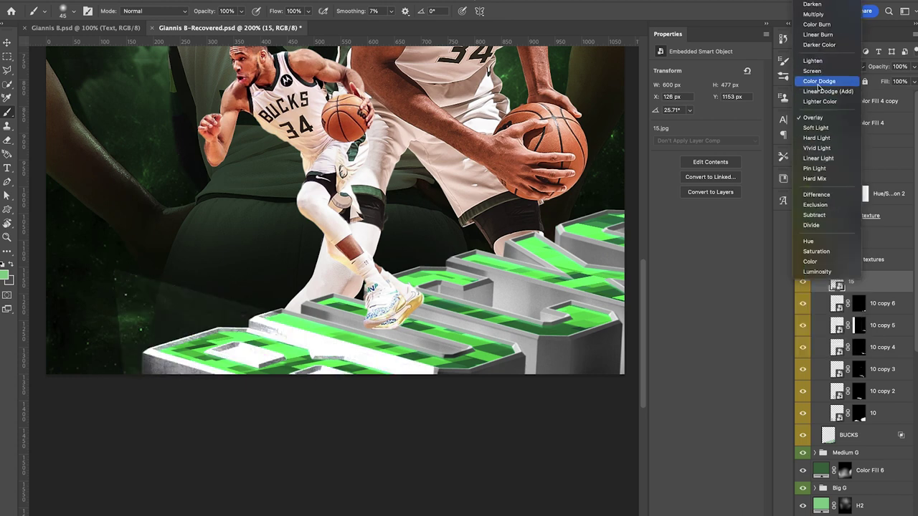
click(815, 138)
Step: Add a black mask to layer 15 and paint the rough texture in on the sides of the letter B
alt+click(842, 514)
drag(172, 361, 262, 320)
key(x)
Step: Duplicate layer 15, move the copy over the letter U and fill its mask with black
key(super+j)
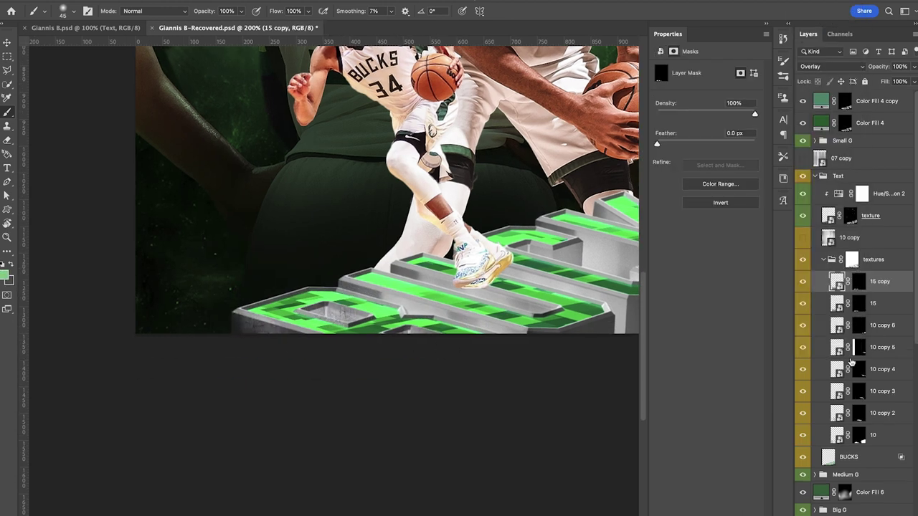
key(alt+BackSpace)
key(super+t)
drag(344, 331, 445, 322)
key(Return)
key(x)
key(alt+BackSpace)
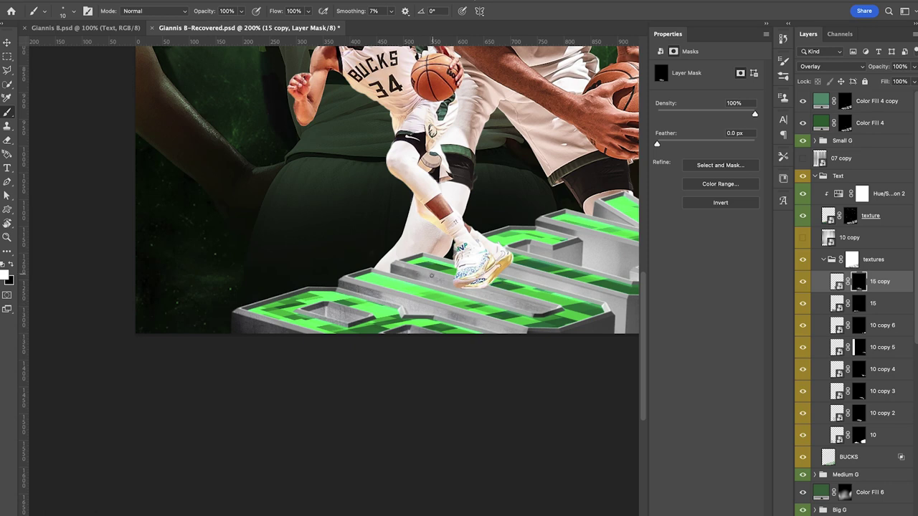
Step: Duplicate the 15 copy layer, move the new copy over the letters C and K, and fill its mask with black
key(super+minus)
key(super+j)
key(alt+BackSpace)
key(super+t)
drag(402, 301, 459, 298)
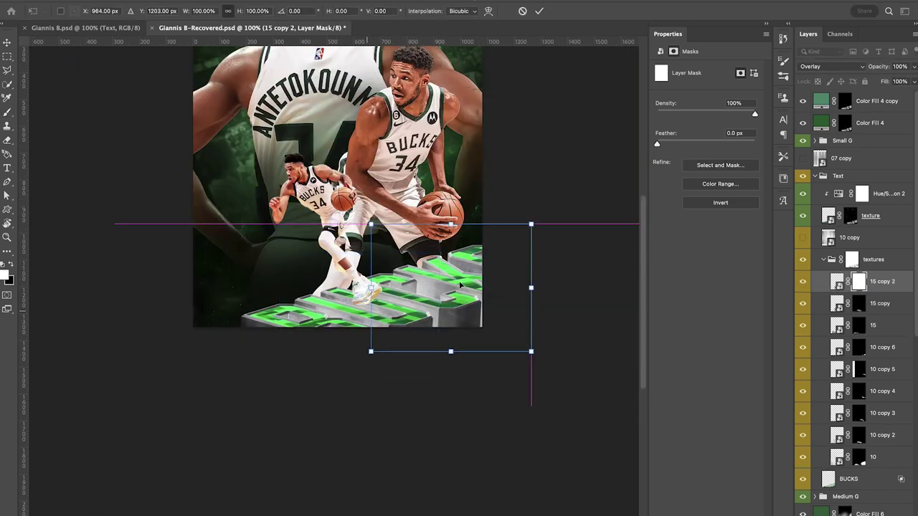
key(Return)
key(x)
key(alt+BackSpace)
Step: Paint the 15 copy 2 texture onto the letter C's sides with a size 20 brush at 39% flow, and collapse the textures group
key(super+plus)
key(super+plus)
key(bracketright)
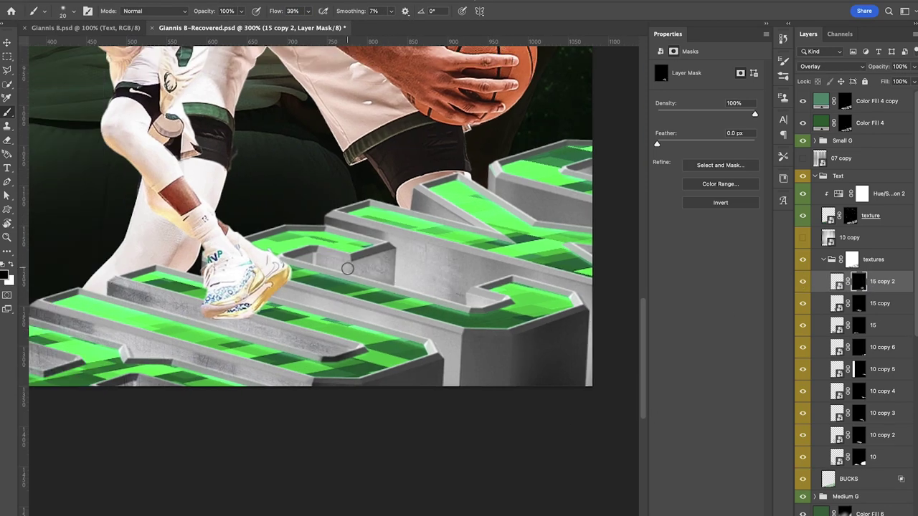
key(ctrl+minus)
key(ctrl+minus)
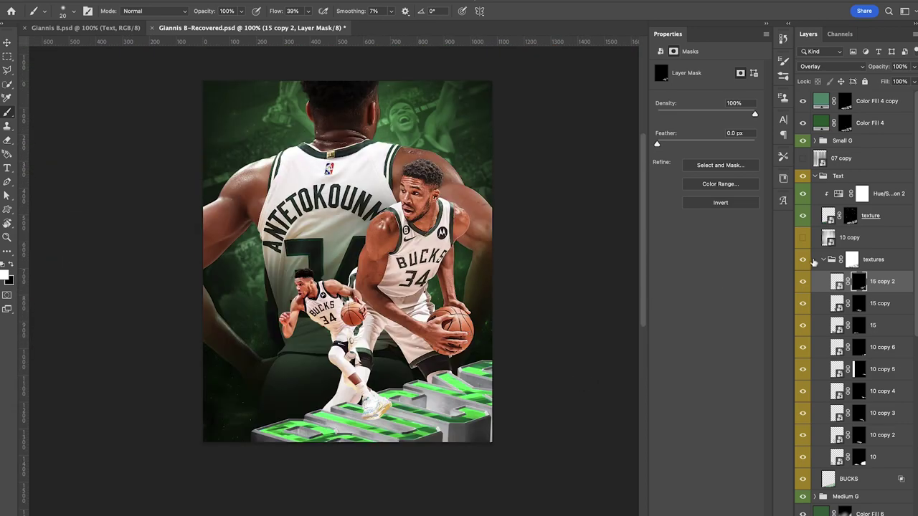
click(823, 261)
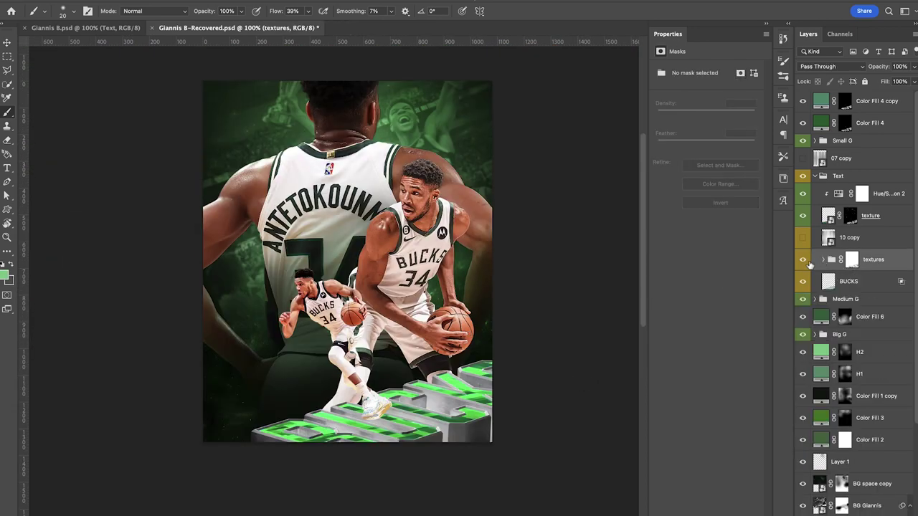
Step: Clip a colorized Hue/Saturation adjustment to the textures group with hue 128, saturation 14 and lightness -22
click(803, 259)
click(801, 261)
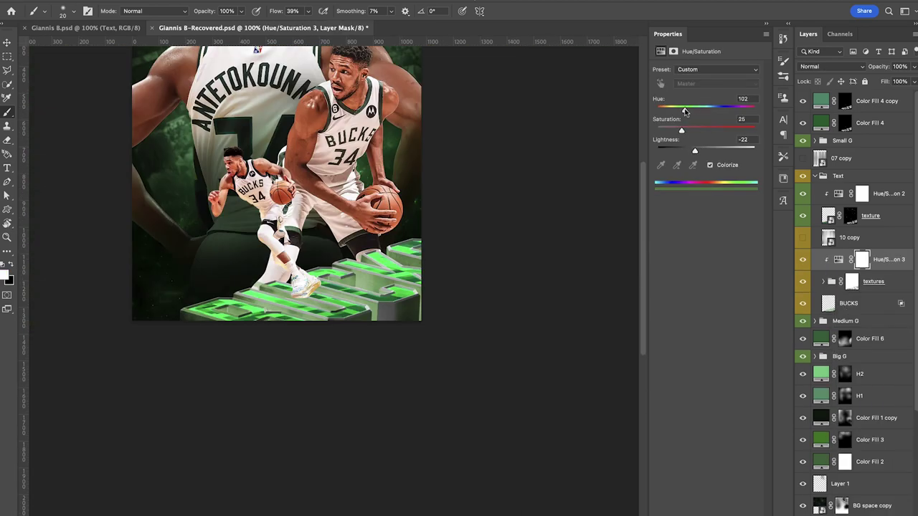
drag(685, 109, 692, 109)
drag(681, 131, 667, 131)
key(super+plus)
key(super+plus)
key(super+plus)
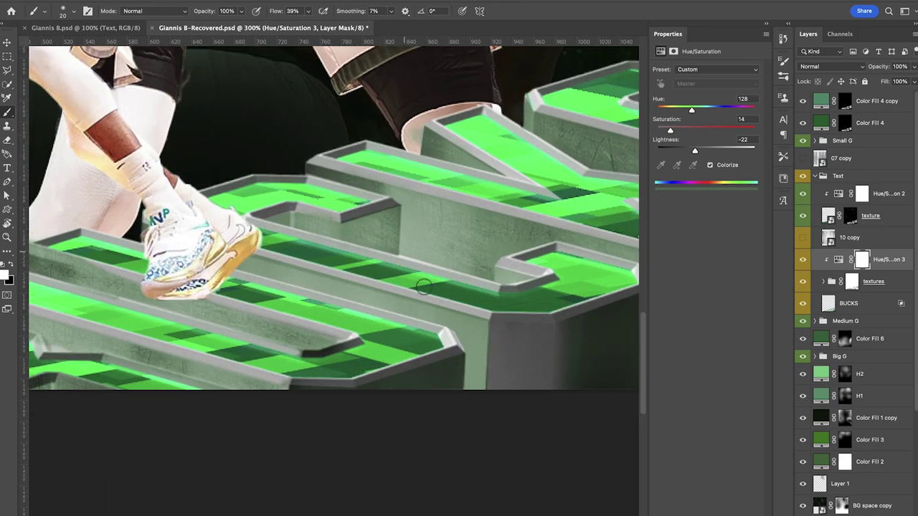
Step: Release the Hue/Saturation 3 adjustment from the textures group and mask out everything except the grey sides and edges of the lettering
alt+click(826, 268)
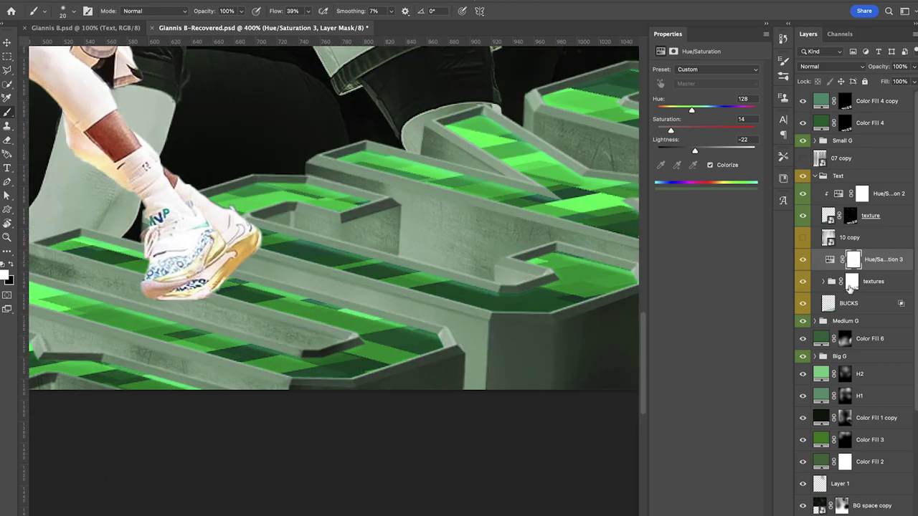
key(super+i)
super+click(828, 304)
key(super+minus)
click(853, 261)
key(alt+BackSpace)
key(super+d)
key(ctrl+minus)
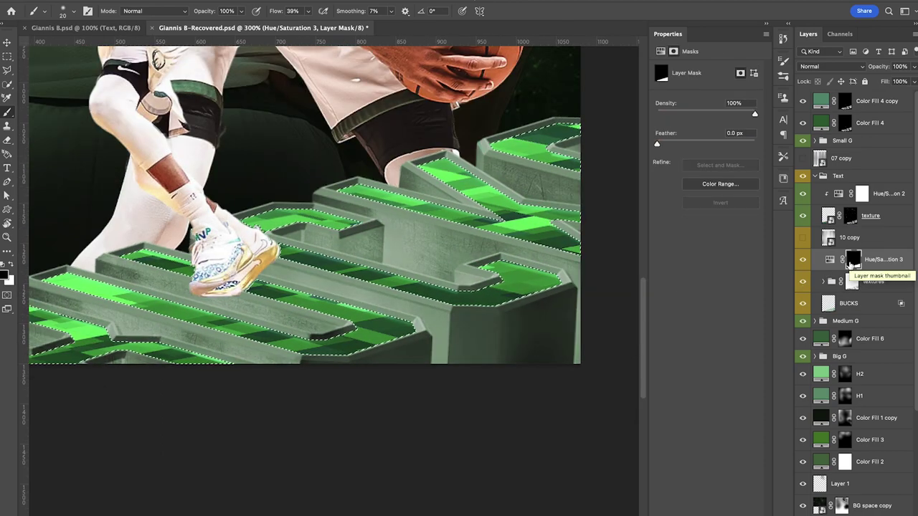
Step: Set the Hue/Saturation 3 adjustment to hue 112, saturation 16 and lightness 0
click(830, 260)
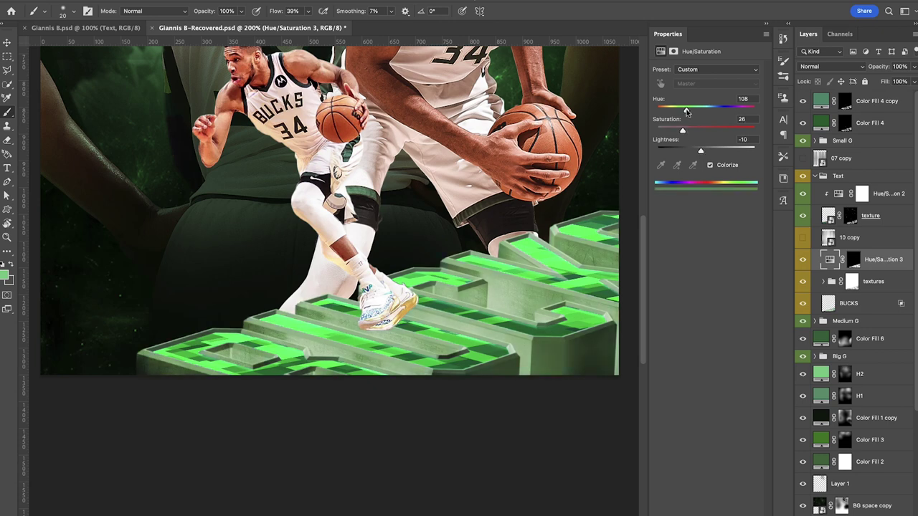
key(super+minus)
drag(686, 111, 673, 132)
drag(701, 152, 668, 134)
double_click(667, 140)
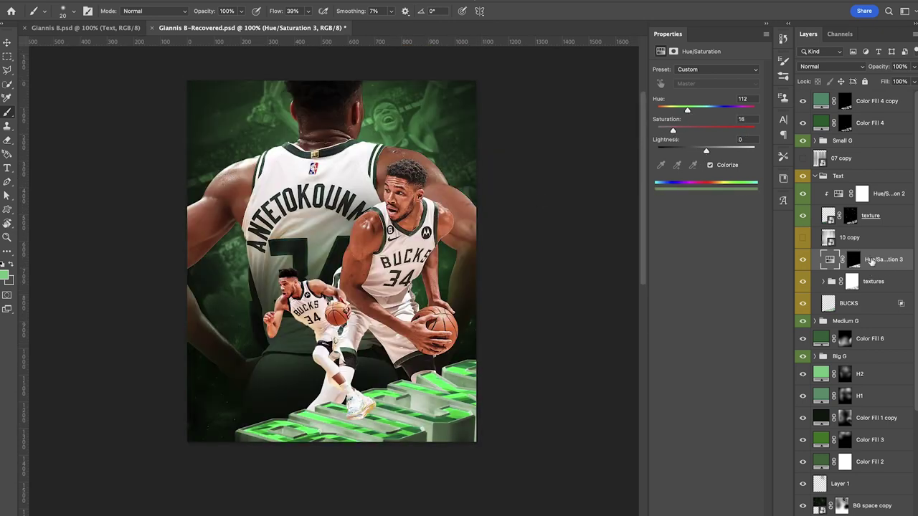
Step: Add a green solid color fill in Hard Light mode above Hue/Saturation 3 and replace its mask with a copy of that adjustment's mask
click(860, 514)
click(862, 290)
click(725, 330)
key(Return)
click(831, 67)
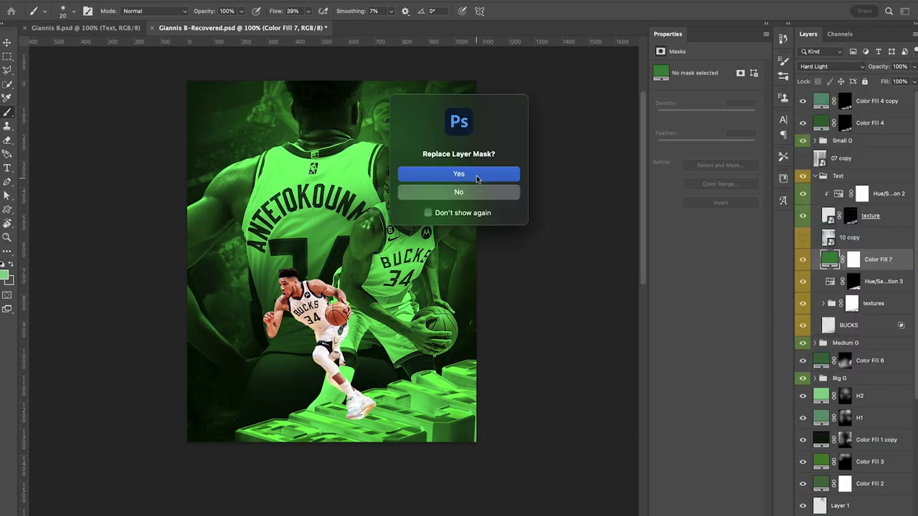
click(485, 174)
double_click(829, 259)
click(872, 261)
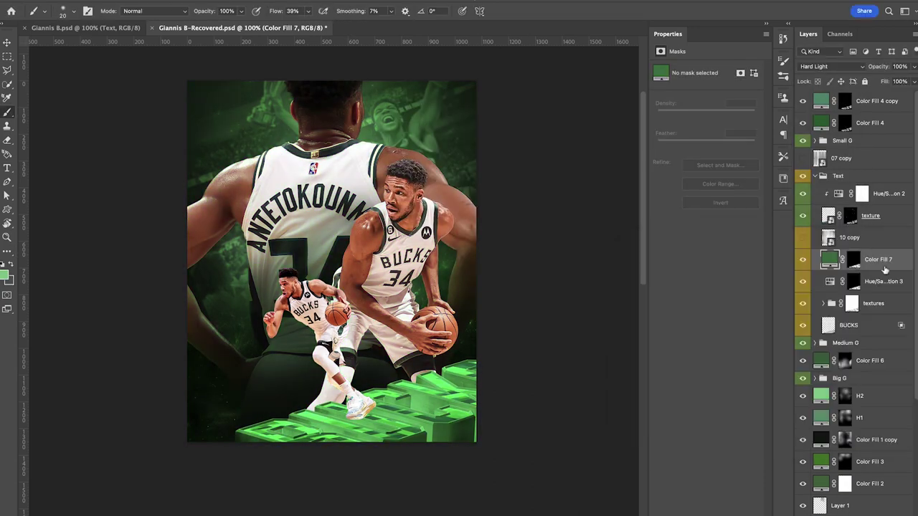
Step: Change the Color Fill 7 color to the darker green 1b5a2b
super+click(300, 428)
double_click(828, 261)
drag(696, 334, 723, 355)
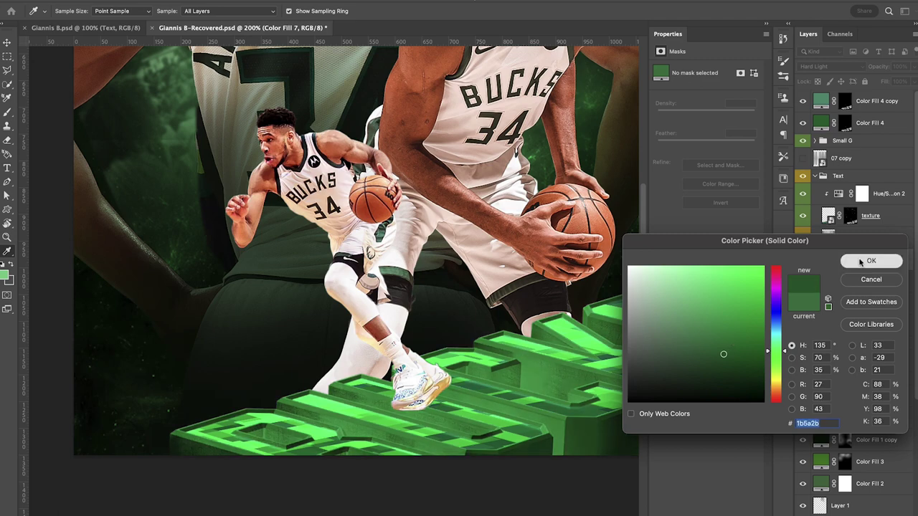
click(870, 261)
key(ctrl+minus)
Step: Group Color Fill 7, move its mask onto the group, and give the fill a new white mask
key(b)
key(super+g)
click(823, 257)
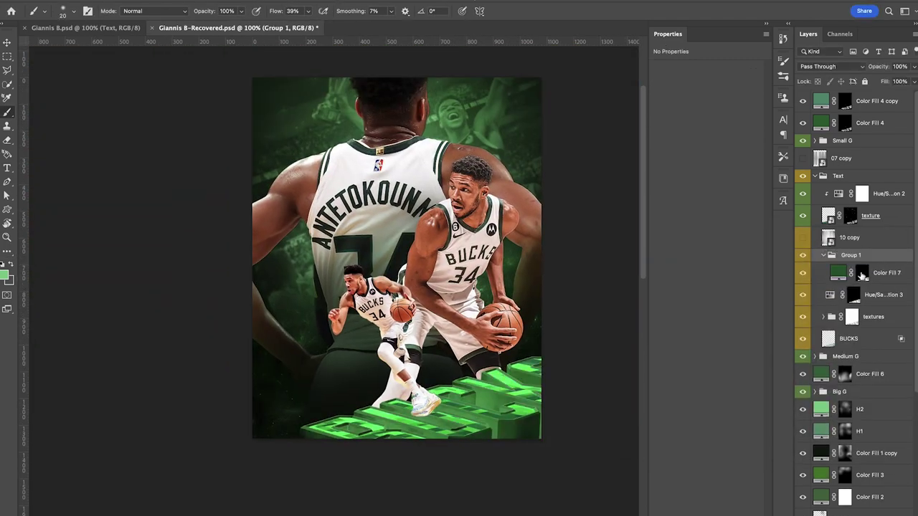
drag(862, 276, 824, 262)
click(862, 283)
key(alt+BackSpace)
key(x)
Step: Paint black on the Color Fill 7 mask with a soft brush at 23% flow to thin the green over the lettering
super+click(554, 368)
drag(279, 13, 272, 14)
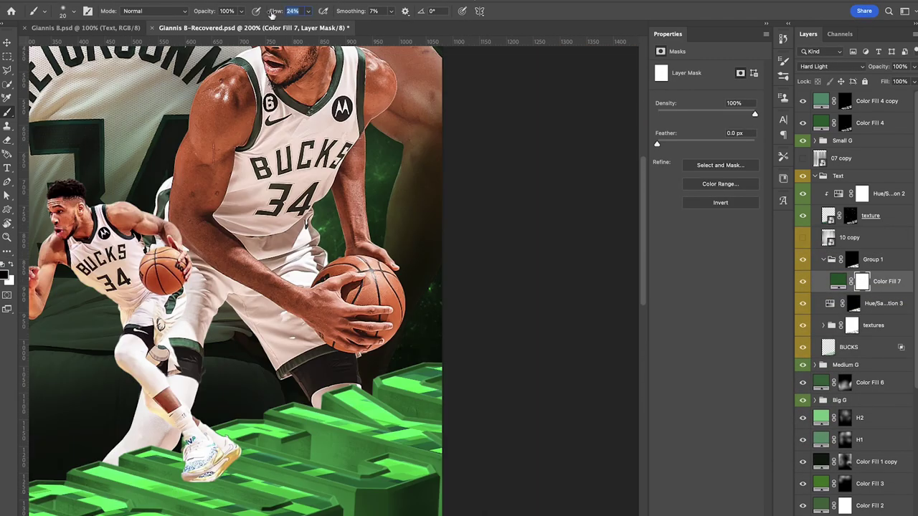
key(bracketright)
key(bracketright)
key(bracketright)
key(bracketright)
key(bracketright)
drag(409, 255, 517, 217)
mouse_move(527, 322)
mouse_down()
mouse_move(479, 350)
mouse_move(393, 356)
mouse_move(337, 437)
mouse_move(148, 412)
mouse_move(273, 430)
mouse_move(431, 395)
mouse_move(512, 350)
mouse_move(498, 356)
mouse_up()
key(bracketleft)
key(bracketleft)
key(bracketleft)
key(bracketleft)
drag(455, 453, 455, 466)
key(super+minus)
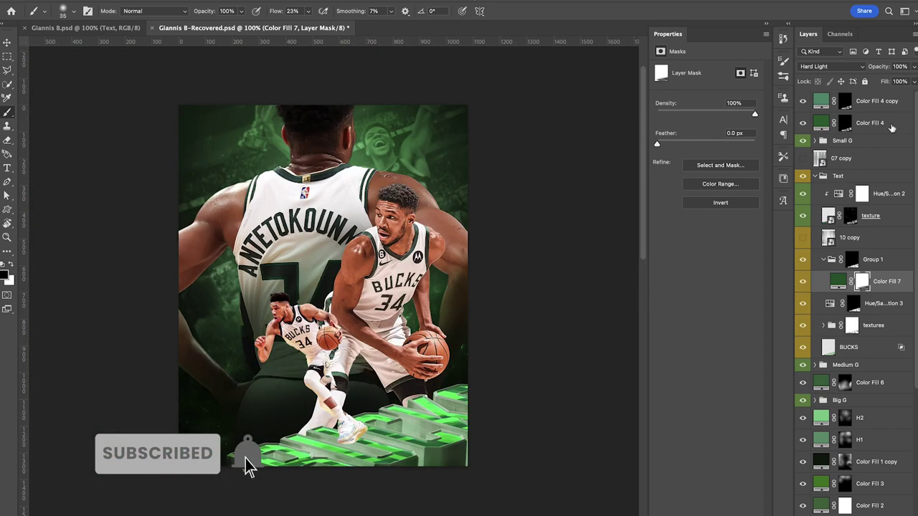
Step: Lower the Color Fill 7 opacity to 85% and reduce the mask brush to size 15
drag(878, 67, 868, 67)
drag(430, 301, 474, 316)
key(super+BackSpace)
key(super+z)
key(super+plus)
key(super+plus)
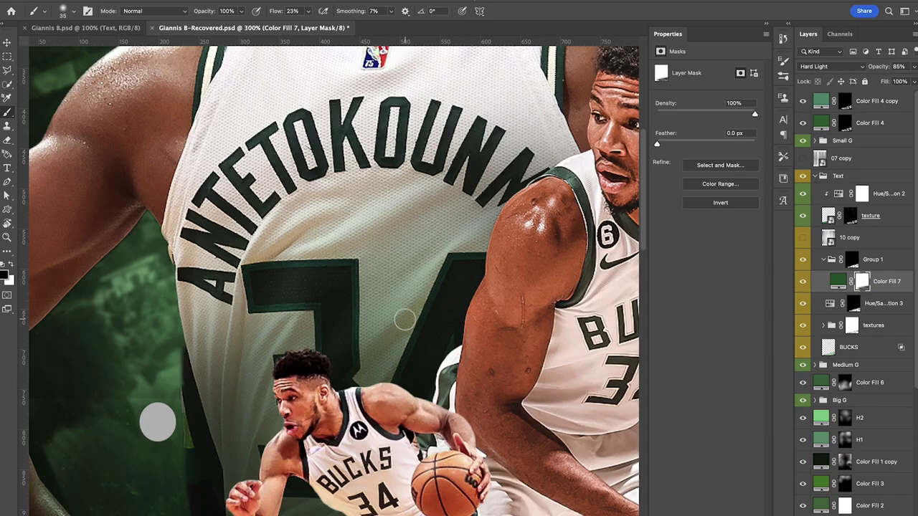
drag(404, 320, 487, 65)
key(bracketleft)
key(bracketleft)
key(bracketleft)
key(bracketleft)
scroll(337, 287, right, 5)
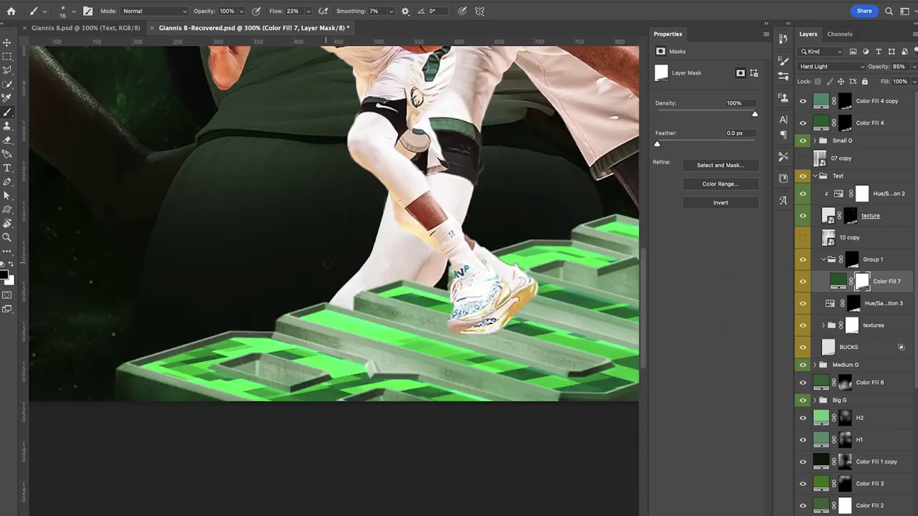
scroll(516, 380, right, 4)
scroll(516, 380, up, 2)
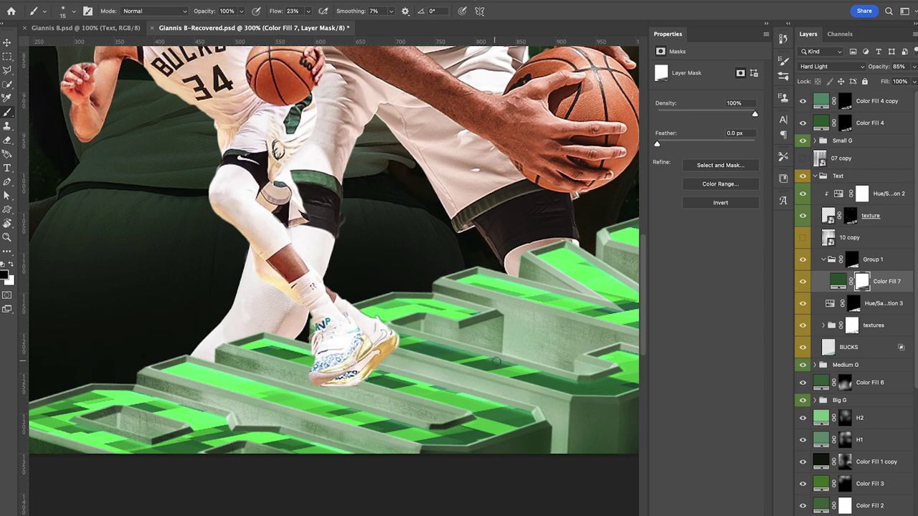
key(ctrl+minus)
key(ctrl+minus)
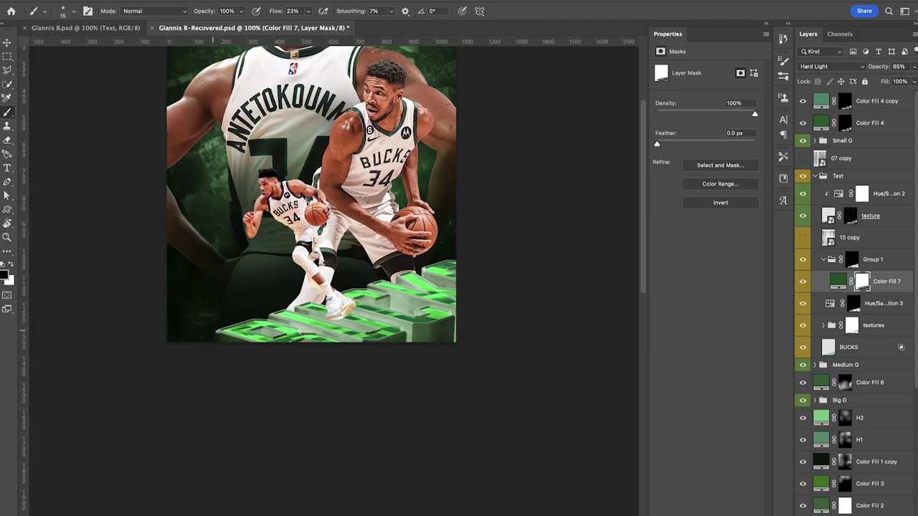
Step: Toggle the visibility of Color Fill 7 and Hue/Saturation 3 to compare the lettering with and without them
scroll(426, 383, up, 2)
scroll(426, 383, left, 2)
drag(803, 282, 803, 303)
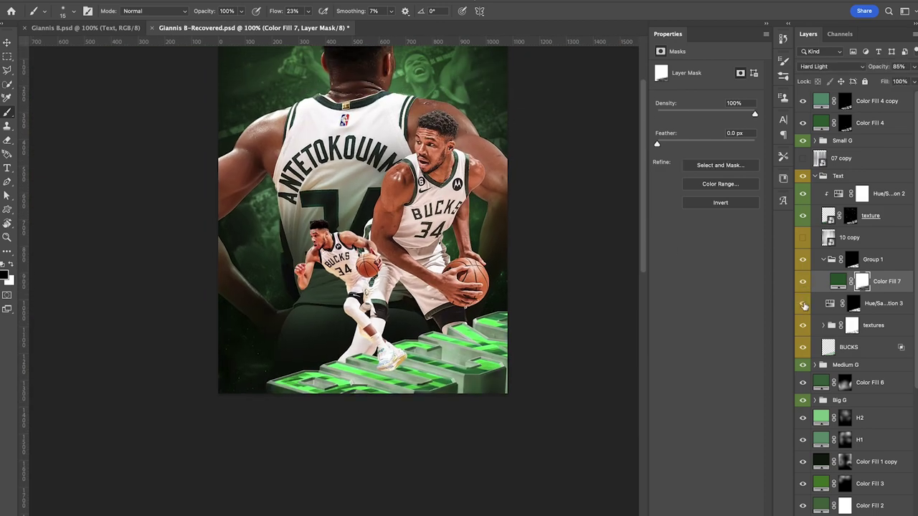
click(804, 307)
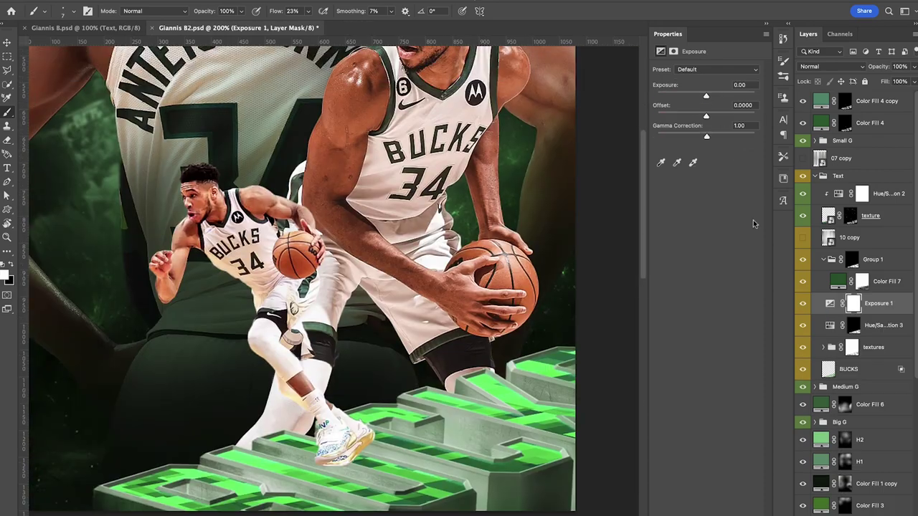
Step: Raise the Exposure adjustment to +0.98, rename it edge H, and fill its mask with black
drag(706, 96, 713, 97)
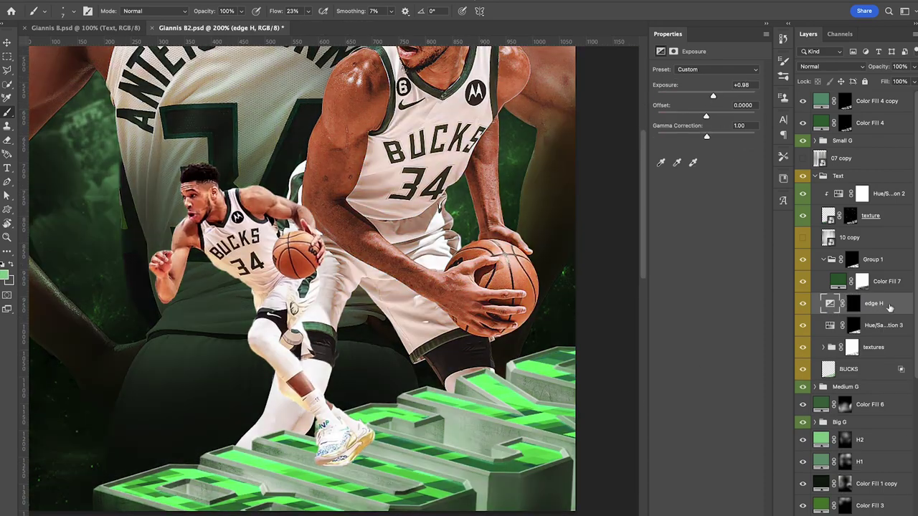
scroll(334, 276, left, 2)
shift+click(314, 465)
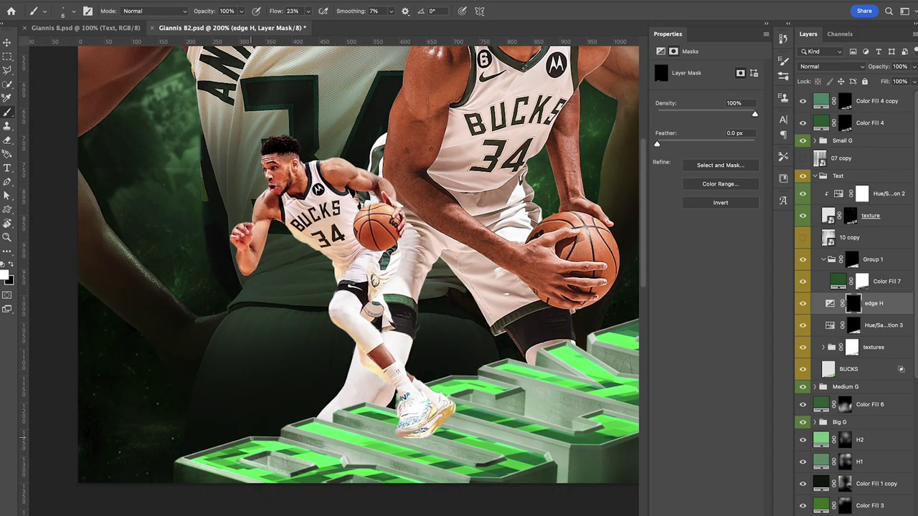
Step: Paint white straight highlights on the edge H mask along the edges of the letter U with a size 5 brush
key(super+plus)
scroll(288, 459, down, 5)
key(bracketleft)
key(bracketleft)
key(bracketleft)
shift+click(347, 405)
shift+click(498, 445)
shift+click(258, 358)
shift+click(303, 345)
shift+click(543, 414)
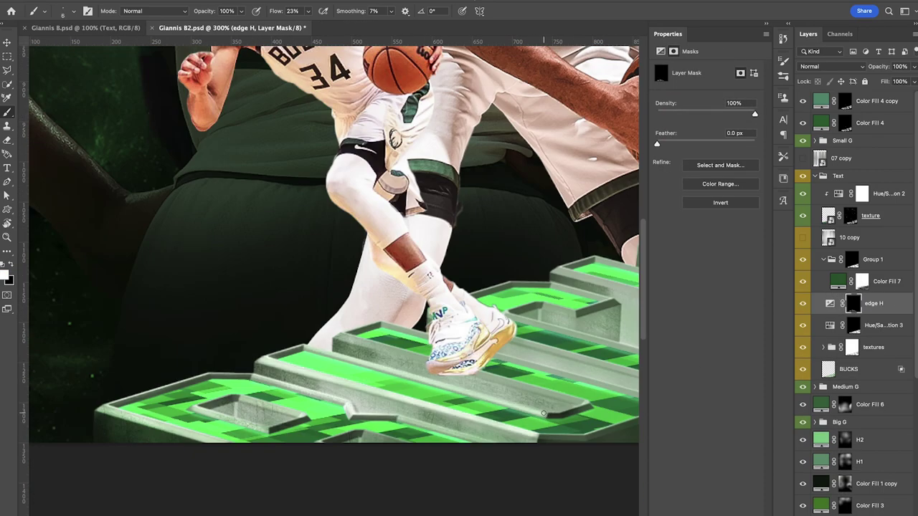
shift+click(590, 402)
shift+click(335, 334)
shift+click(382, 323)
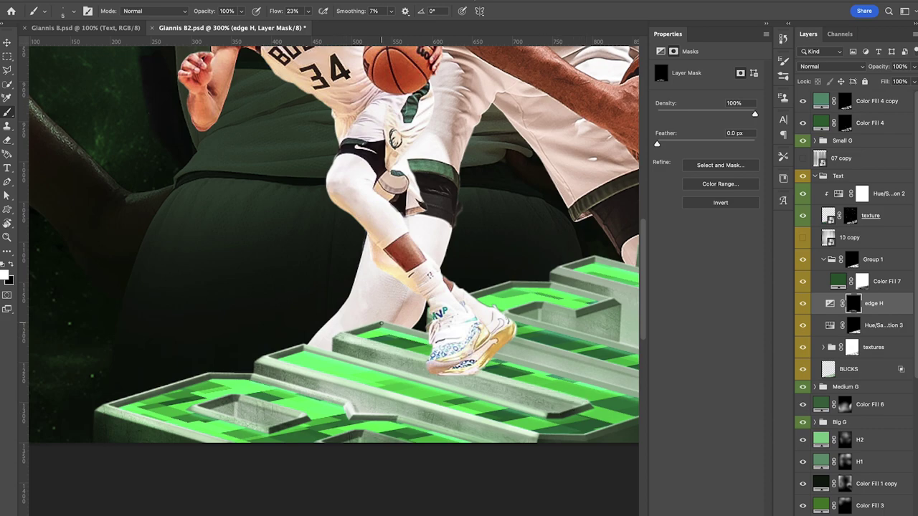
Step: Paint straight white highlights on the edge H mask along the inner and outer edges of the letter C
drag(540, 434, 423, 417)
key(bracketright)
key(bracketright)
shift+click(549, 392)
shift+click(268, 306)
shift+click(572, 370)
drag(615, 368, 506, 381)
shift+click(586, 363)
shift+click(576, 347)
shift+click(514, 330)
shift+click(471, 341)
shift+click(510, 354)
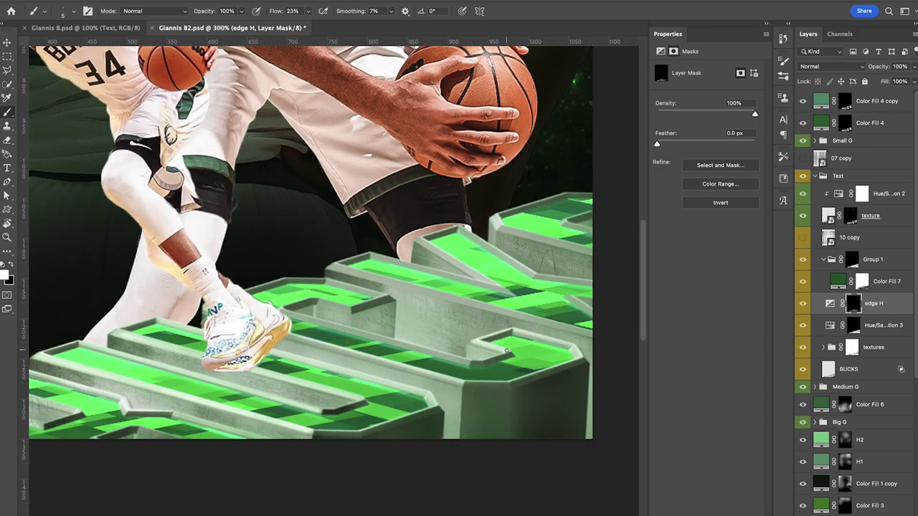
shift+click(468, 362)
shift+click(284, 313)
shift+click(283, 280)
Step: Highlight the edges of the letter K on the edge H mask with a size 6 brush
key(bracketright)
click(596, 334)
shift+click(327, 270)
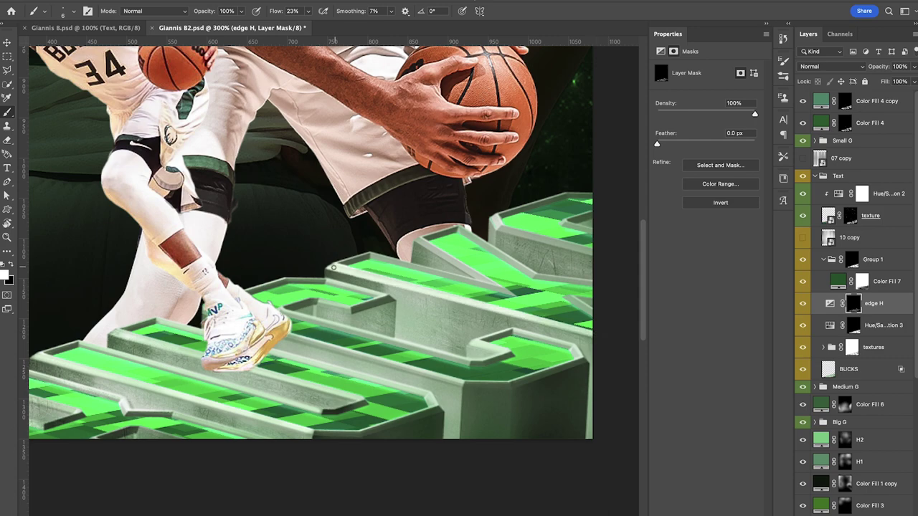
shift+click(370, 255)
shift+click(505, 290)
shift+click(534, 277)
shift+click(416, 241)
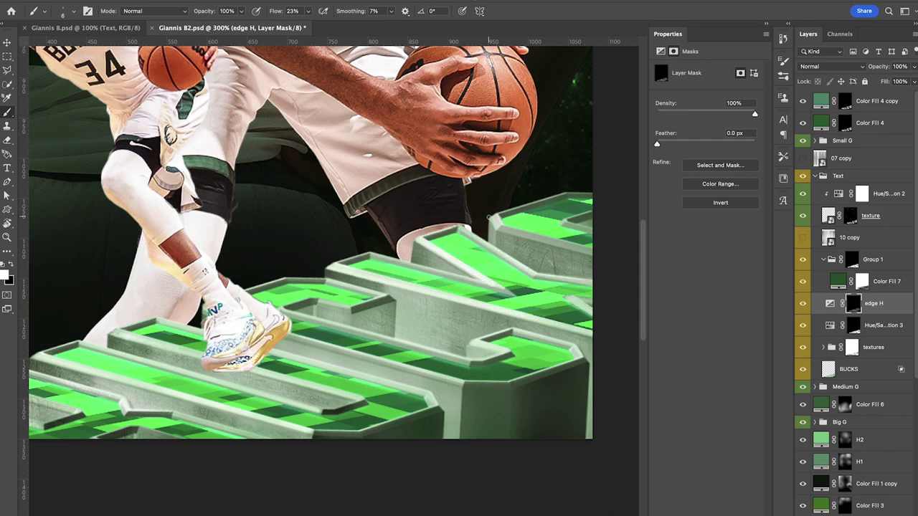
drag(593, 232, 471, 276)
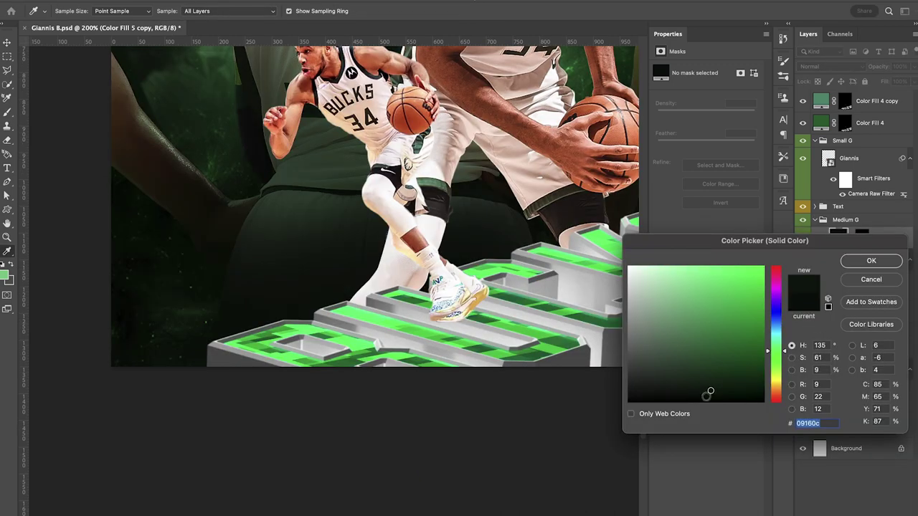
Step: Set Color Fill 5 copy to 09160c and paint its mask at 7% flow to shade the medium player's legs near the lettering
click(869, 262)
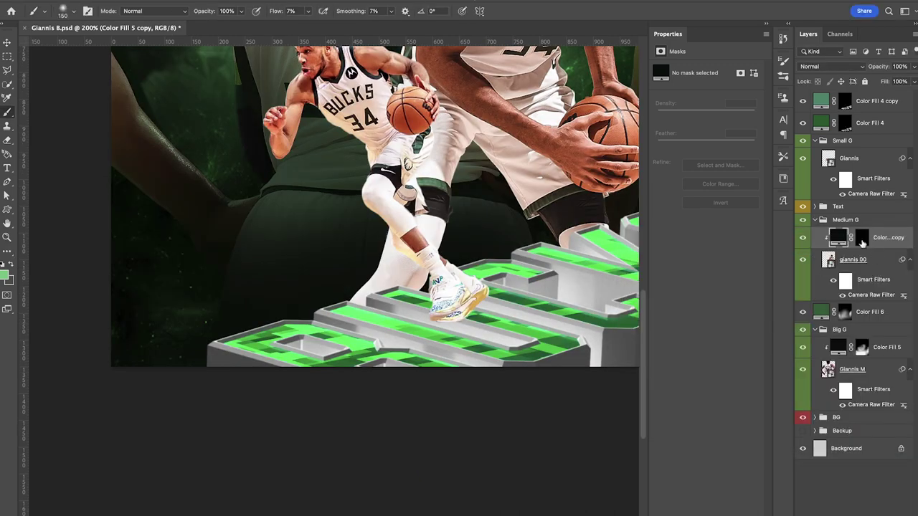
click(862, 240)
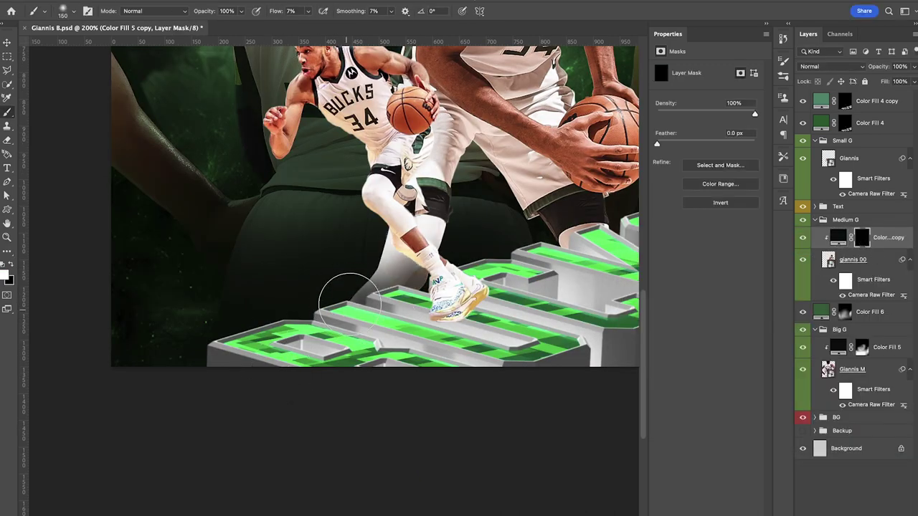
drag(358, 292, 395, 260)
mouse_move(541, 239)
mouse_down()
mouse_move(605, 230)
mouse_move(574, 231)
mouse_up()
drag(526, 283, 438, 327)
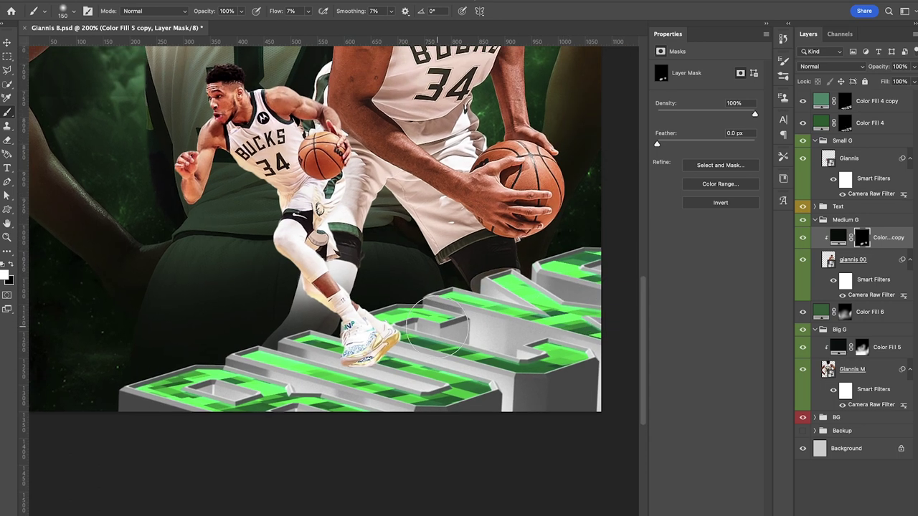
Step: Deepen the shadow on the medium player's lower leg with a size 90 brush, and return the brush to size 150
scroll(437, 327, up, 1)
key(bracketleft)
key(bracketleft)
key(bracketleft)
drag(320, 336, 316, 319)
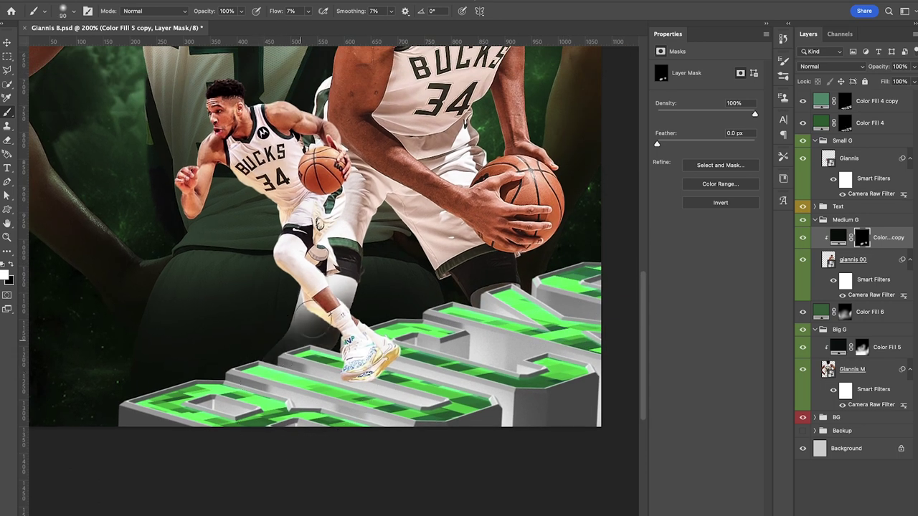
key(bracketright)
key(bracketright)
key(bracketright)
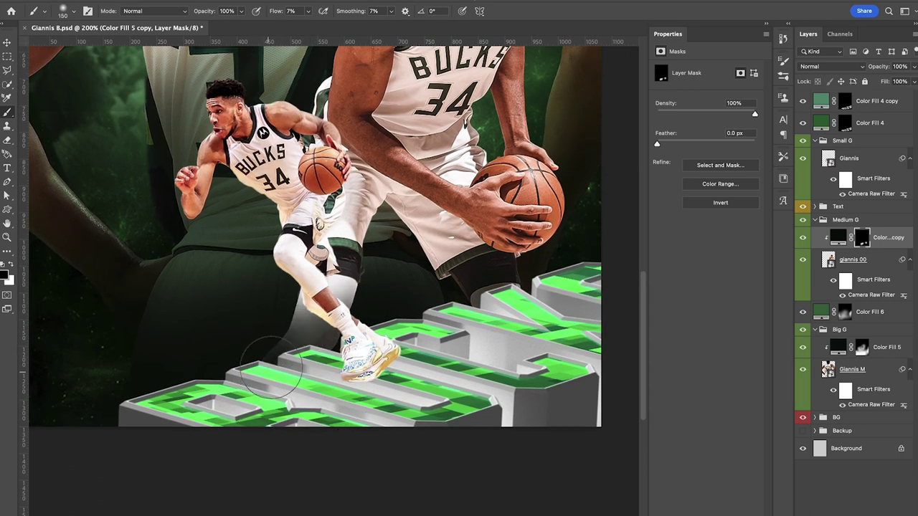
Step: Add a dark brown solid color fill above Color Fill 5 in the Big G group and clip it to the Giannis M layer
click(876, 502)
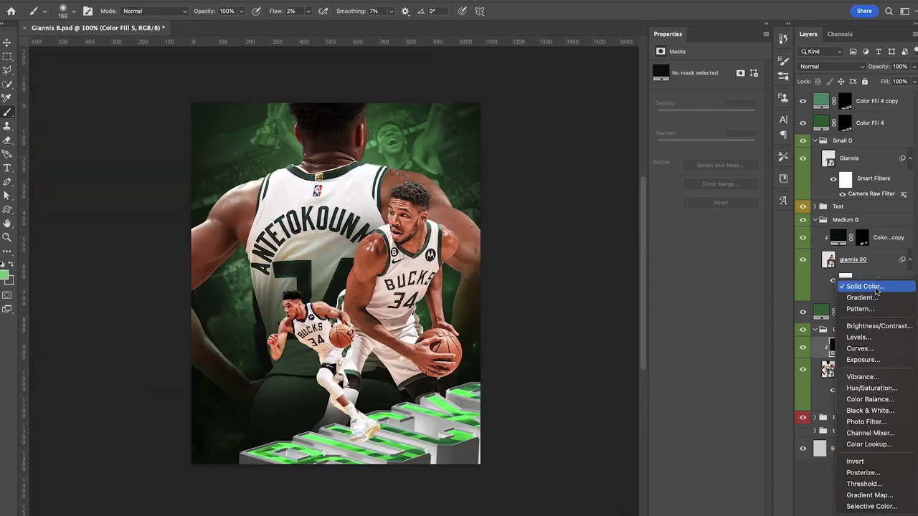
click(875, 287)
click(777, 387)
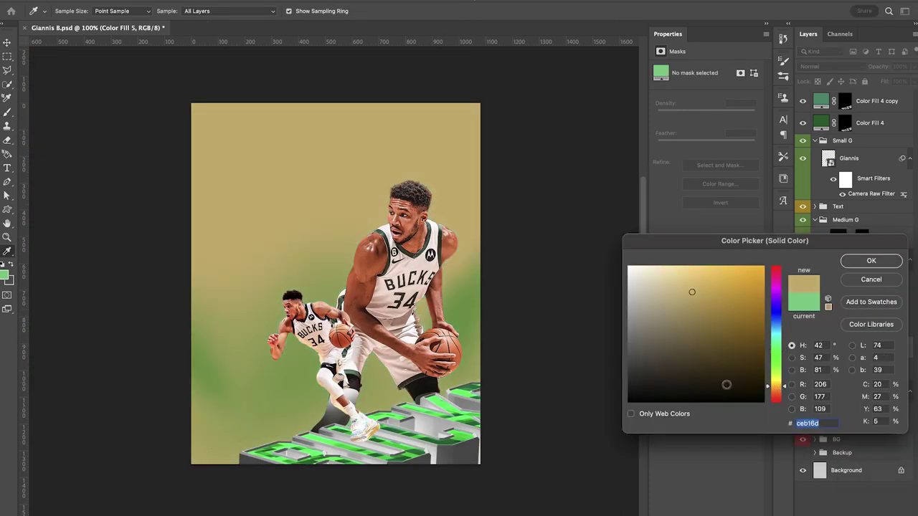
click(776, 392)
drag(716, 378, 724, 377)
click(871, 261)
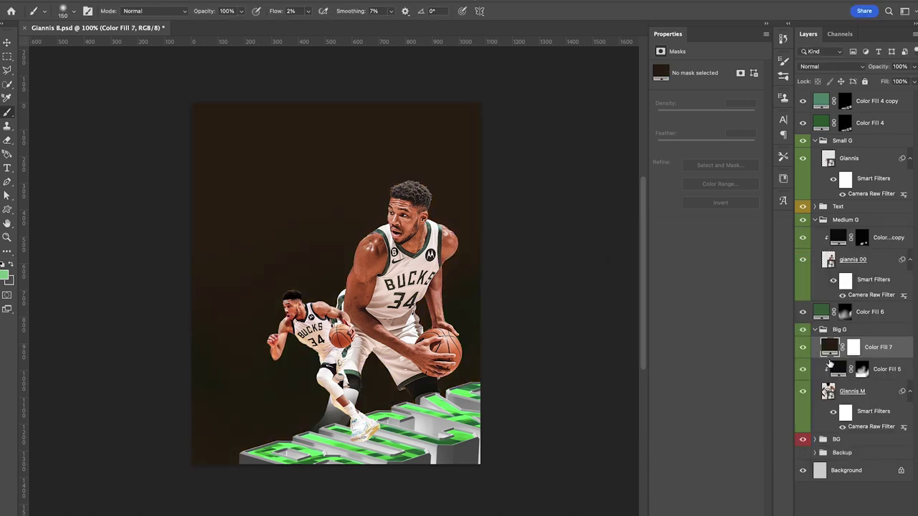
alt+click(831, 357)
key(super+plus)
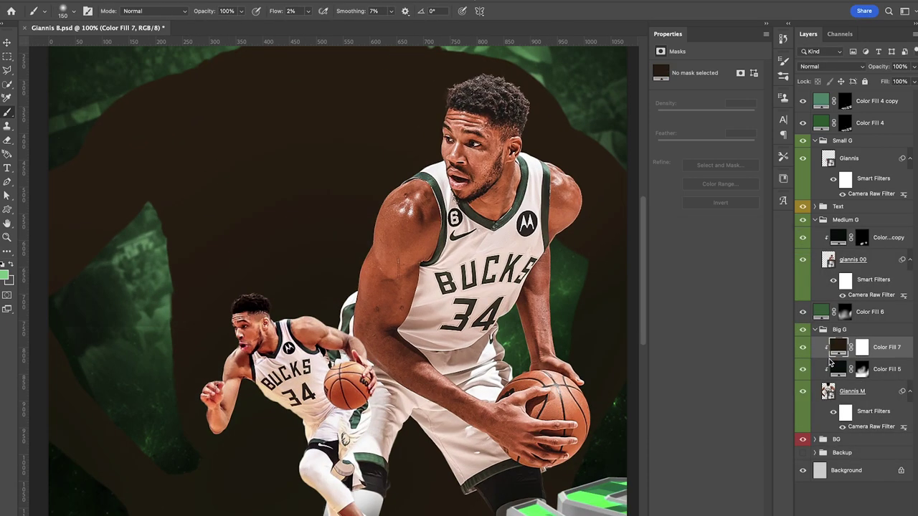
Step: Blend Color Fill 7 in Soft Light at 45% opacity and compare the large player with the layer hidden and shown
scroll(546, 305, up, 3)
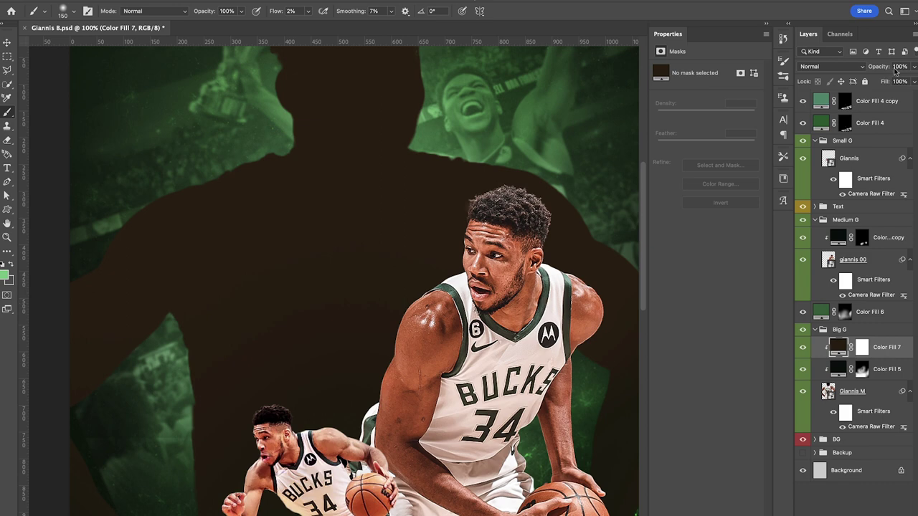
click(862, 66)
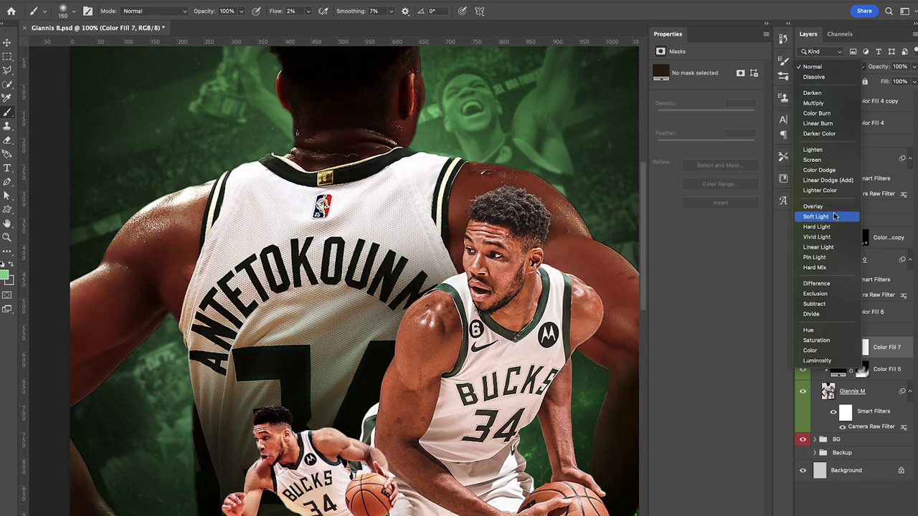
click(833, 217)
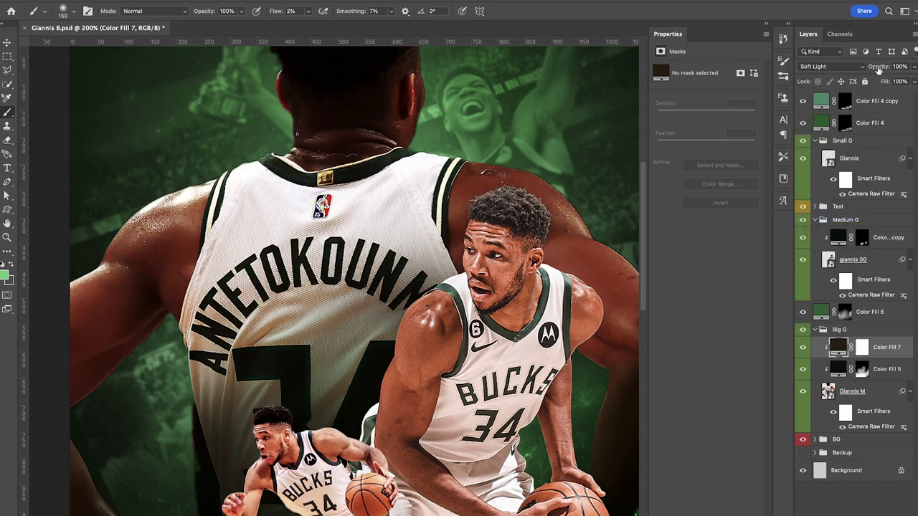
drag(878, 69, 858, 75)
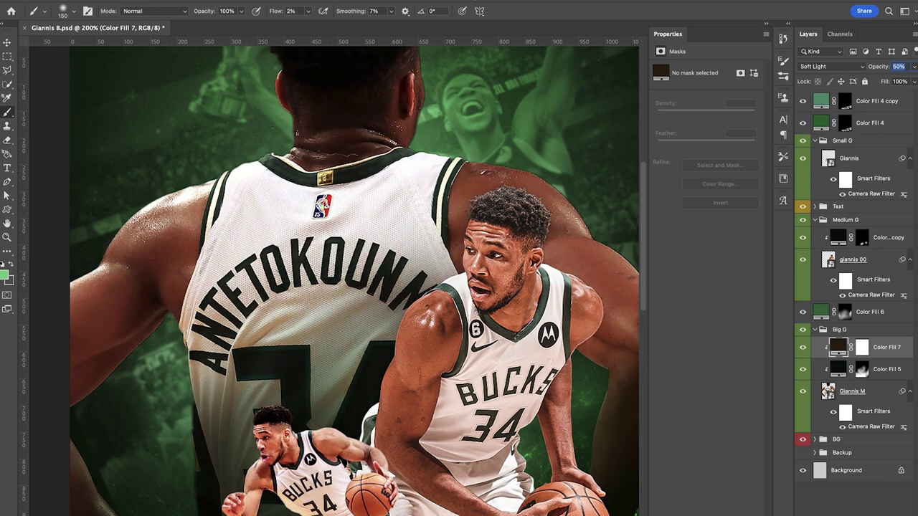
click(803, 351)
click(803, 351)
click(802, 351)
click(802, 350)
click(802, 350)
click(803, 350)
Step: Recolor Color Fill 7 to a lighter brown
double_click(836, 349)
click(719, 373)
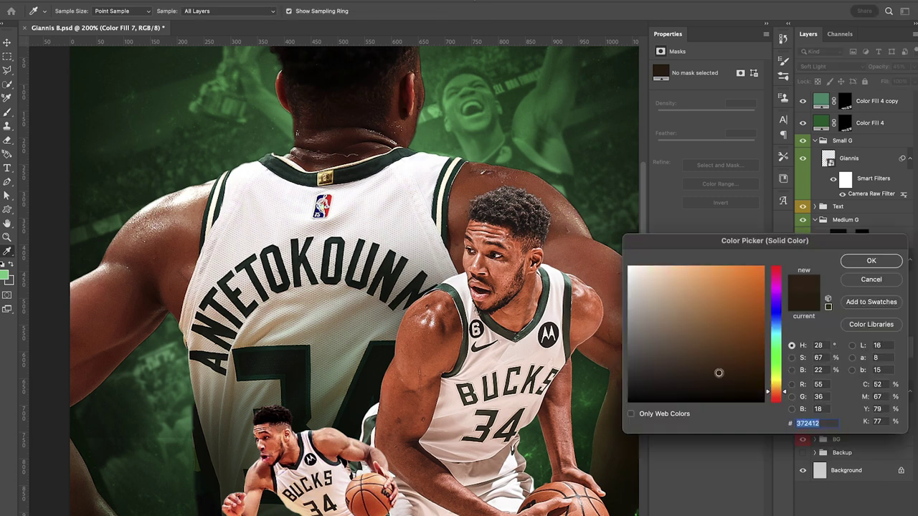
click(712, 372)
click(724, 358)
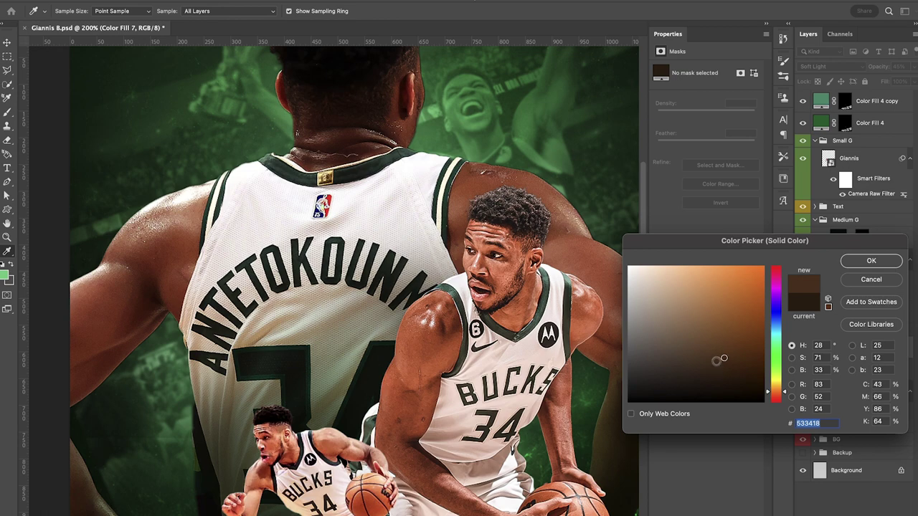
click(715, 361)
click(868, 263)
Step: Duplicate Color Fill 7 into the Small G group as a clipped layer above Giannis and lower the copy's opacity
key(super+minus)
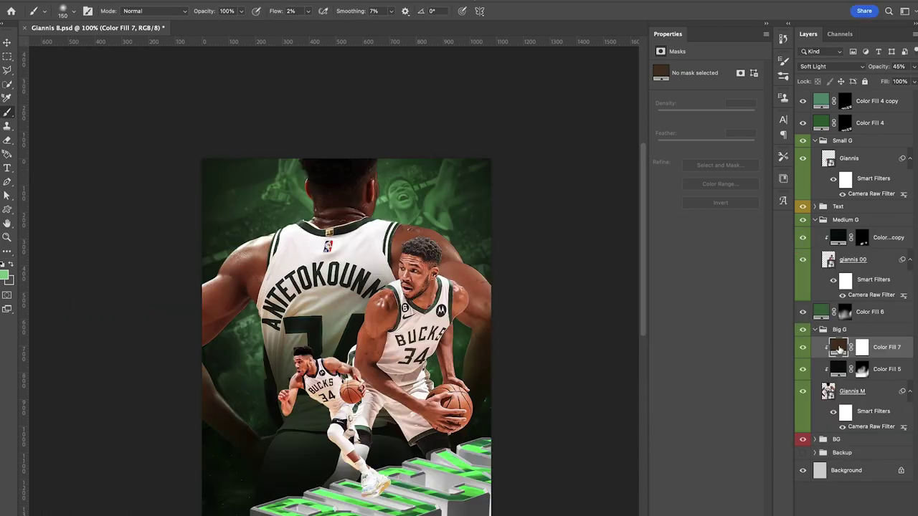
drag(838, 348, 826, 164)
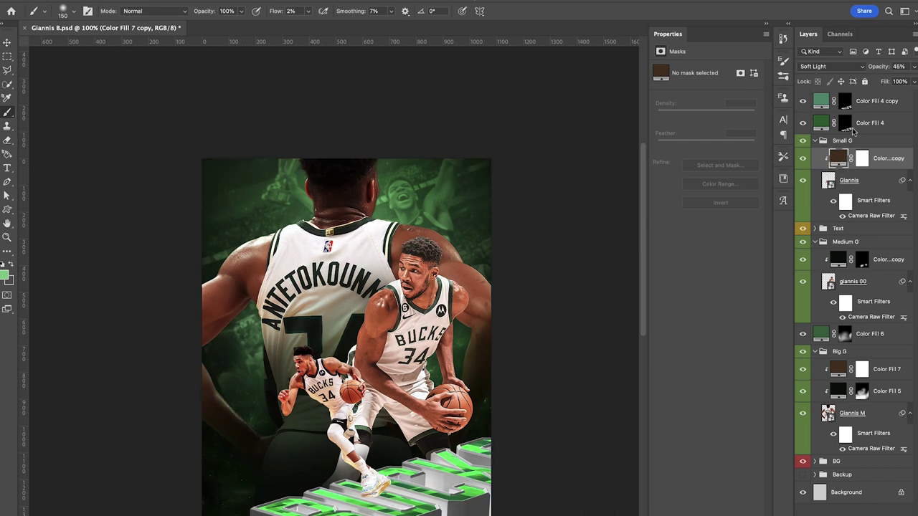
drag(884, 66, 867, 71)
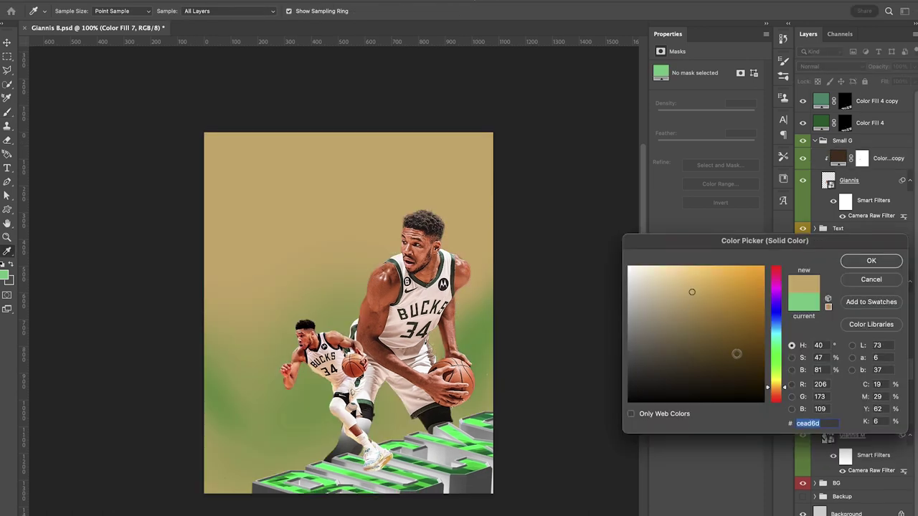
Step: Add an orange-brown solid color fill above Color Fill 7, clip it to the Giannis M layer, and set it to Soft Light
click(775, 391)
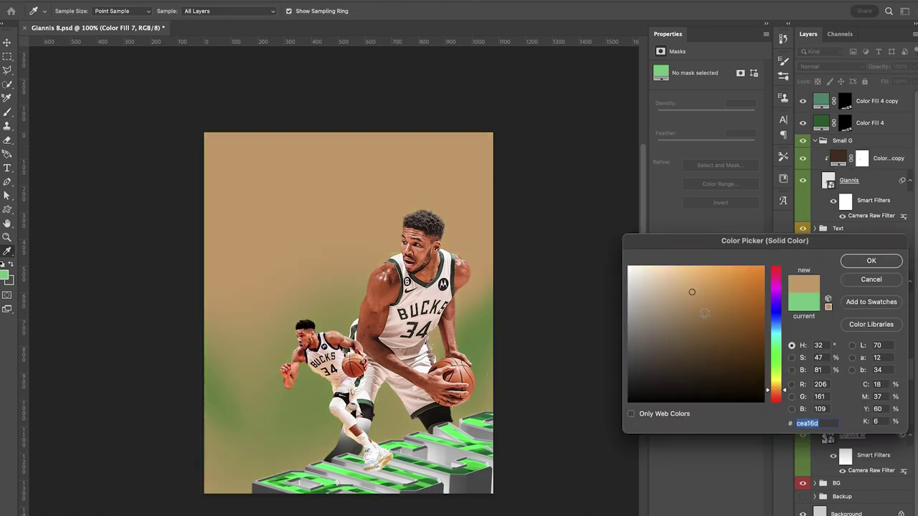
click(713, 302)
click(875, 261)
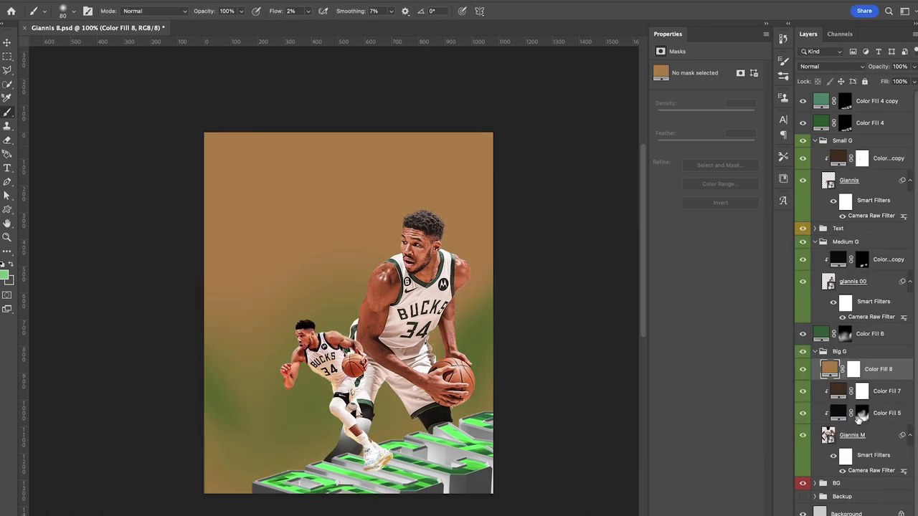
alt+click(824, 380)
click(852, 68)
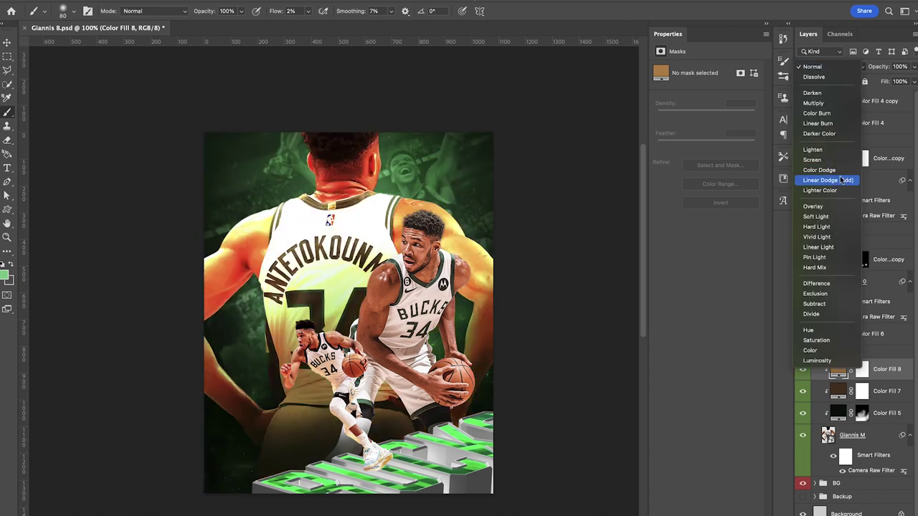
click(840, 218)
Step: Change the color of Color Fill 8 to 9a7741
key(super+plus)
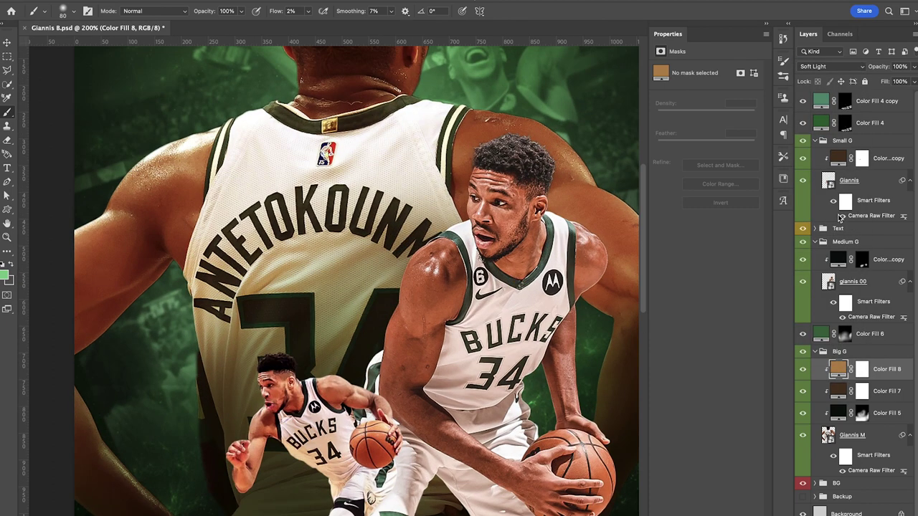
drag(575, 185, 520, 191)
double_click(837, 368)
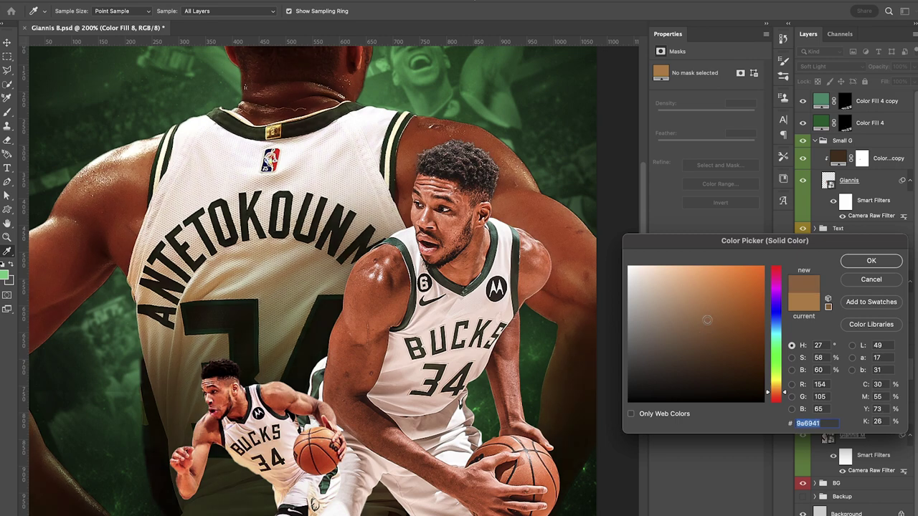
drag(767, 396, 767, 389)
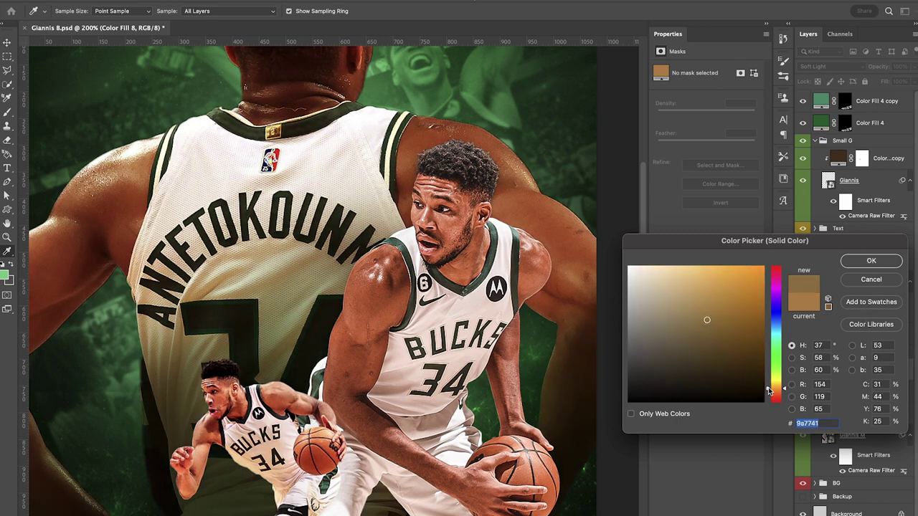
click(889, 264)
Step: Invert the Color Fill 8 mask to black and paint highlights in white on the large player's right shoulder and arm with a size 80 brush
click(861, 369)
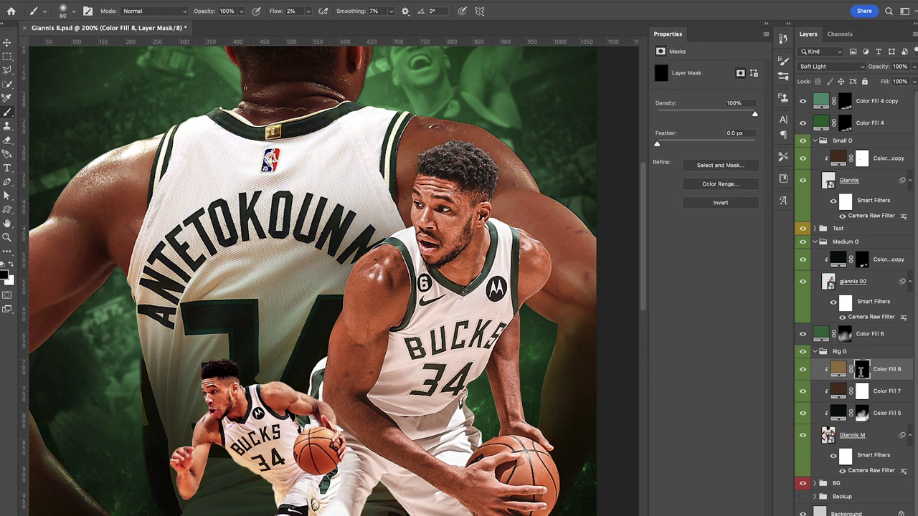
scroll(461, 319, right, 1)
key(x)
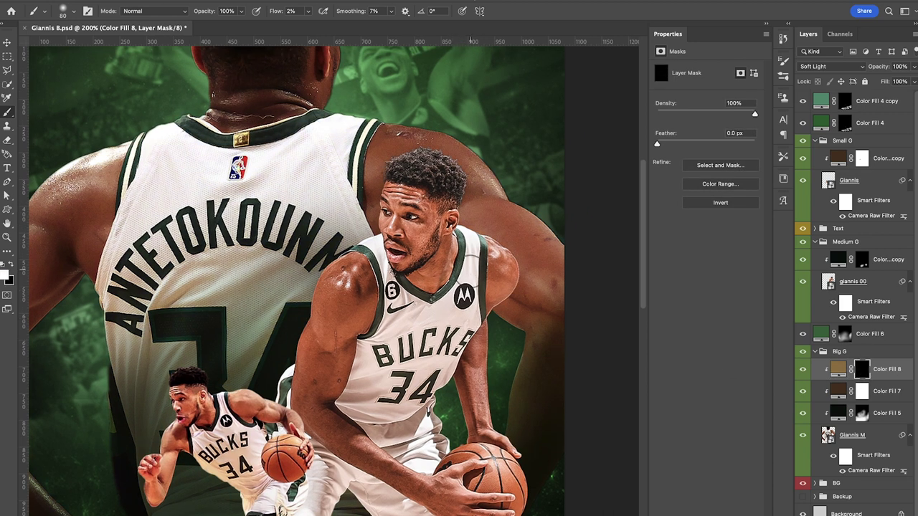
mouse_move(561, 279)
mouse_down()
mouse_move(514, 280)
mouse_move(538, 277)
mouse_up()
mouse_move(451, 160)
mouse_down()
mouse_move(480, 172)
mouse_move(490, 165)
mouse_move(465, 174)
mouse_up()
mouse_move(394, 181)
mouse_down()
mouse_move(374, 181)
mouse_move(382, 169)
mouse_up()
Step: Raise the brush flow to 7% and continue painting Color Fill 8 highlights around the large player's neck, shoulders and arms
drag(275, 11, 280, 16)
scroll(306, 72, up, 3)
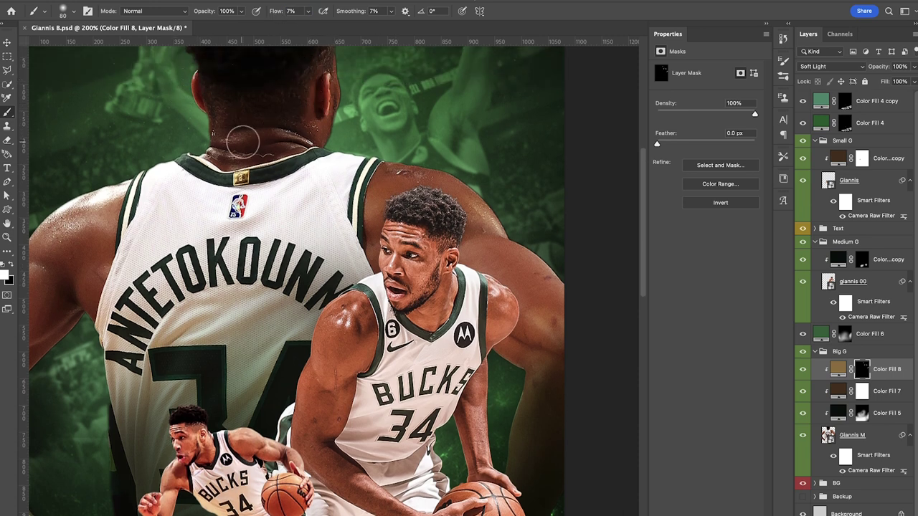
scroll(244, 140, left, 2)
scroll(253, 142, left, 3)
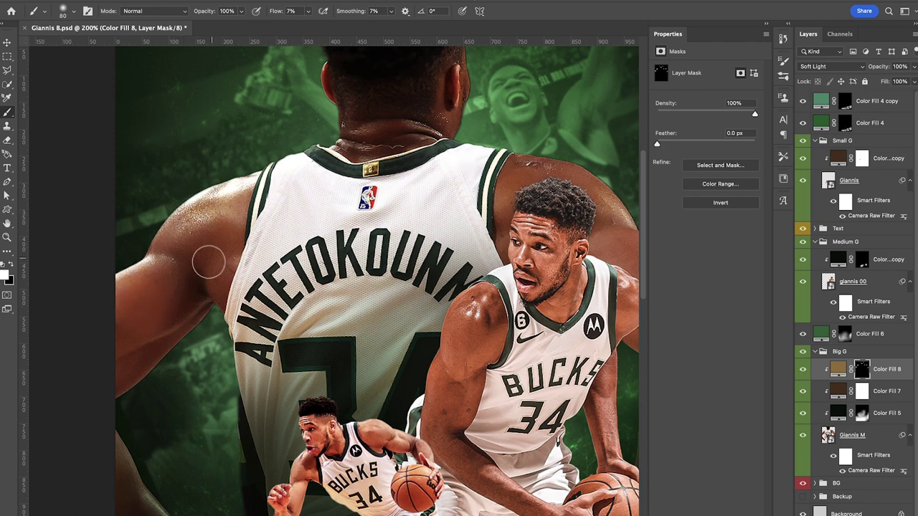
scroll(223, 258, down, 5)
scroll(143, 297, right, 4)
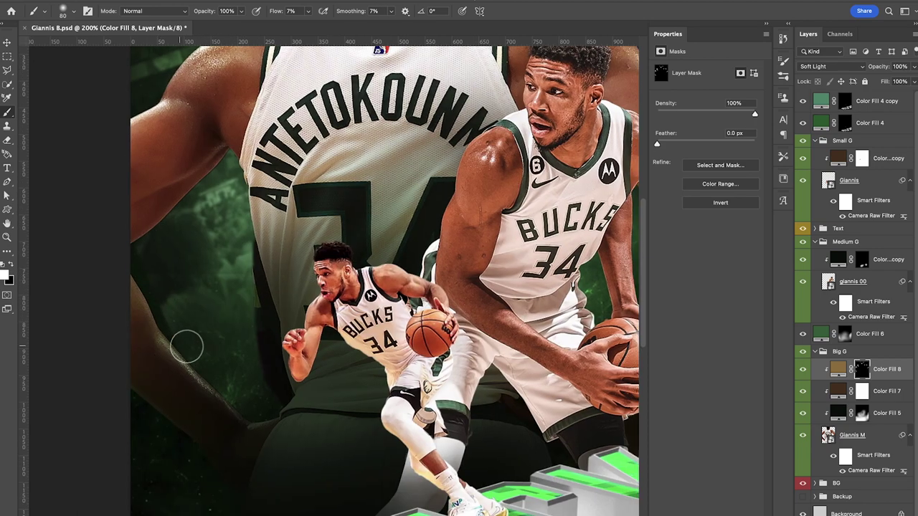
scroll(189, 344, up, 4)
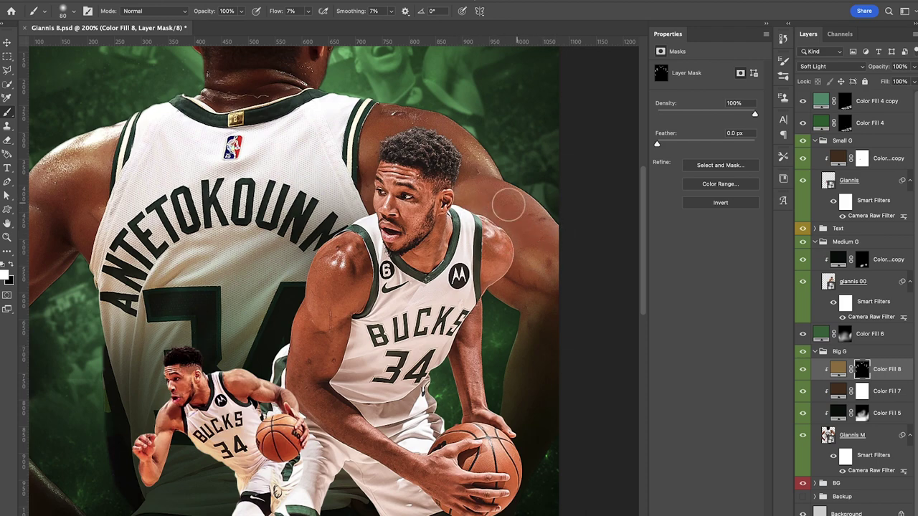
key(ctrl+minus)
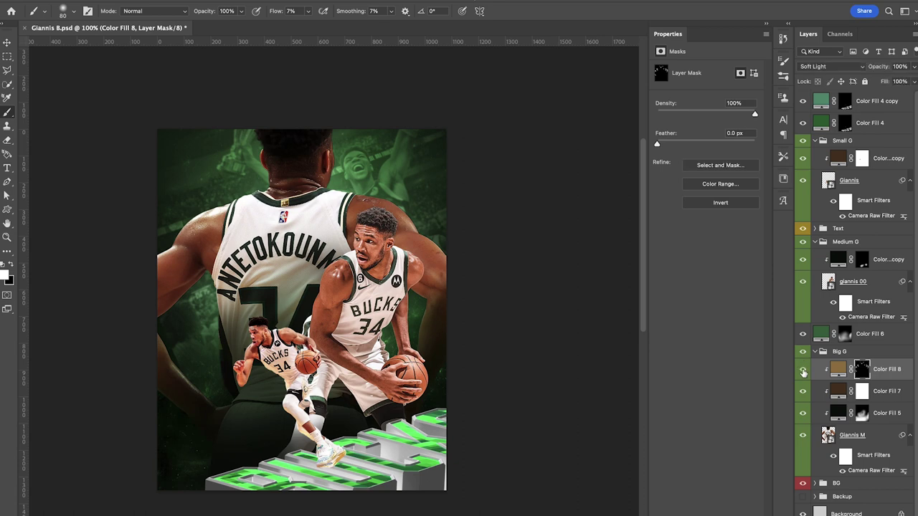
key(ctrl+plus)
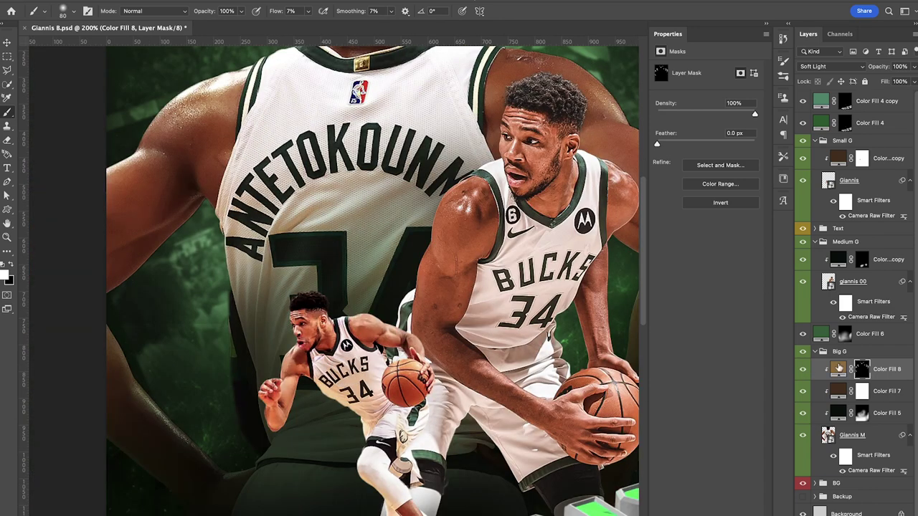
Step: Duplicate Color Fill 8 to the top of the Small G group and recolor the copy to a darker brown
drag(838, 369, 839, 158)
double_click(838, 158)
click(685, 315)
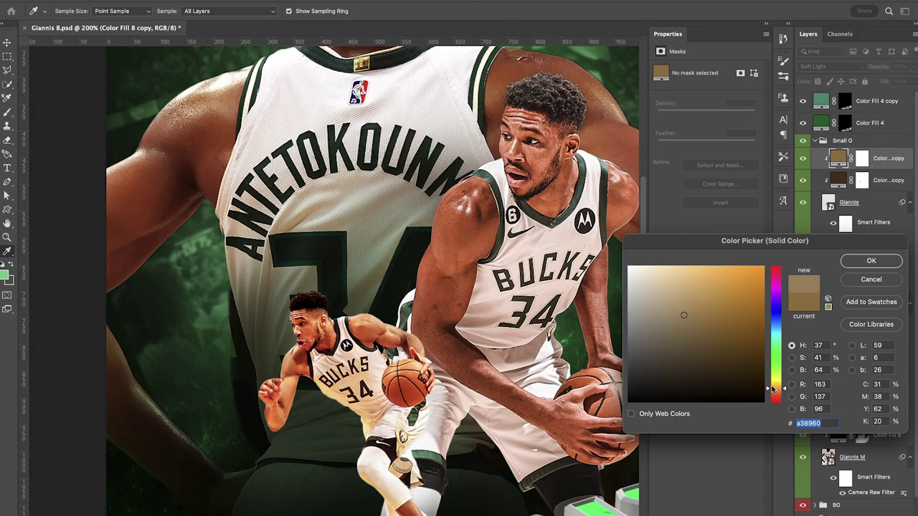
drag(774, 389, 773, 390)
drag(715, 318, 720, 339)
click(880, 262)
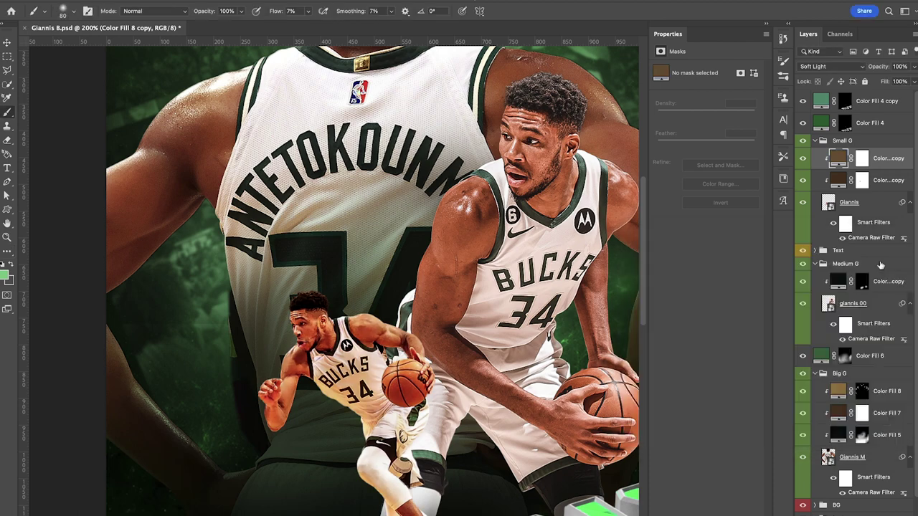
Step: Invert the Color Fill 8 copy's mask to black and paint highlights on the small player's skin with a size 35 brush
click(862, 158)
key(super+i)
key(super+plus)
key(super+plus)
drag(344, 395, 362, 223)
drag(471, 207, 513, 236)
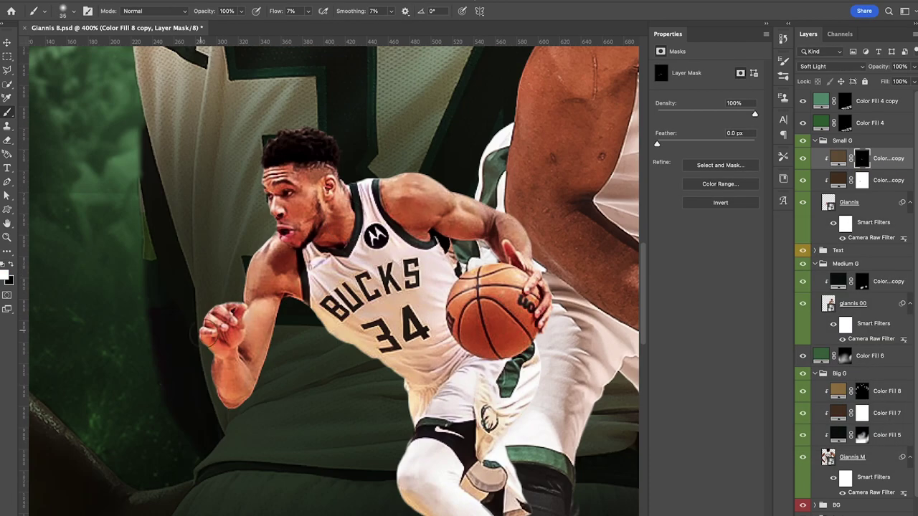
drag(218, 334, 263, 352)
scroll(262, 352, down, 6)
scroll(263, 352, up, 4)
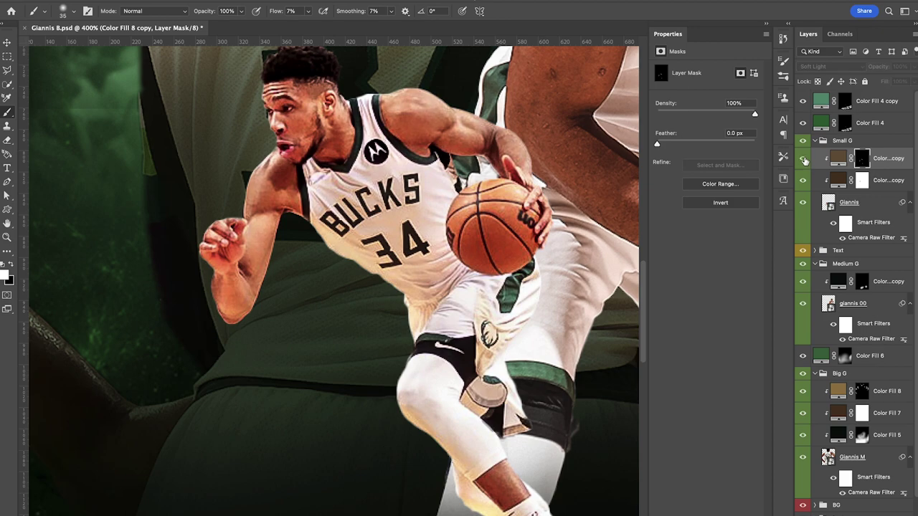
Step: Add a 7c6751 solid color fill above Color Fill 8 in the Big G group, clip it to Giannis M, and set it to Multiply
key(super+minus)
key(super+minus)
key(super+minus)
key(super+minus)
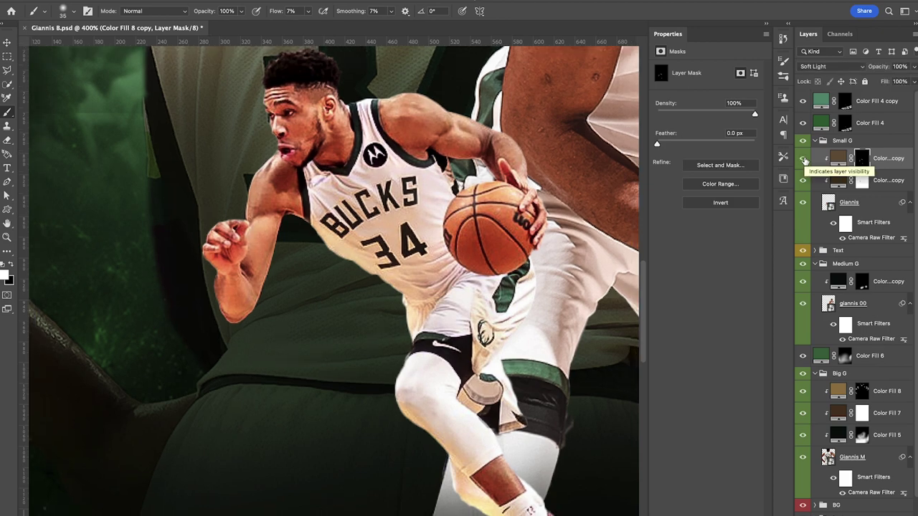
scroll(481, 207, up, 5)
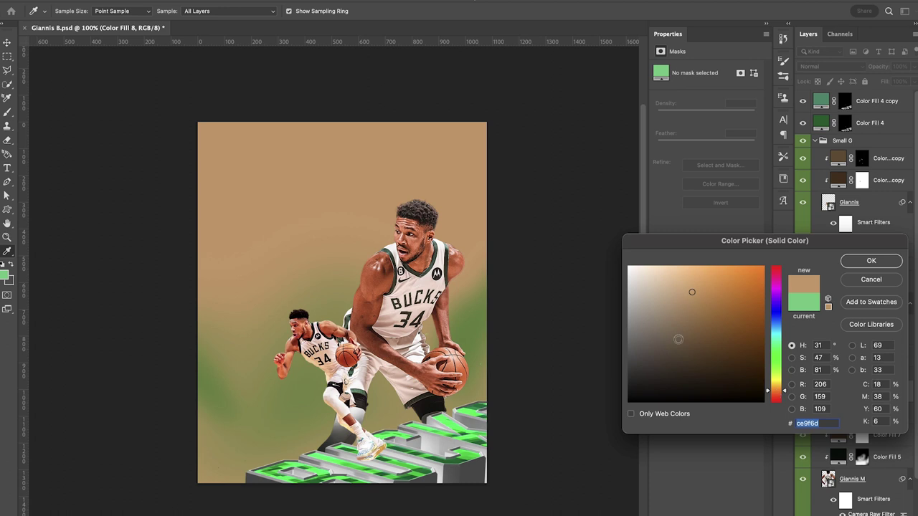
click(675, 335)
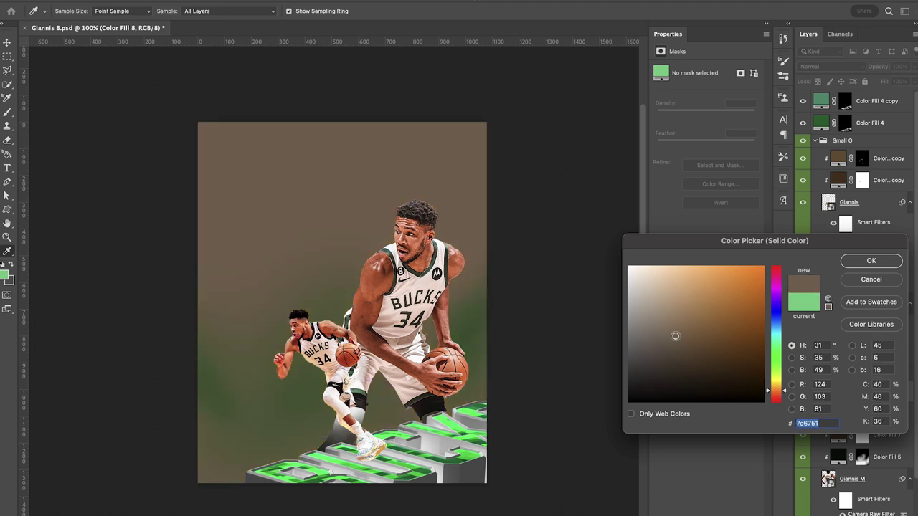
click(853, 263)
click(832, 66)
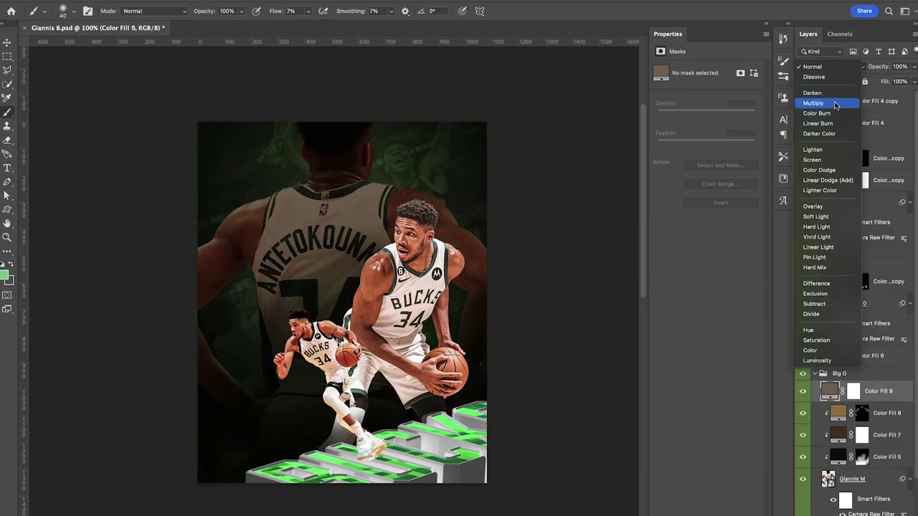
click(832, 96)
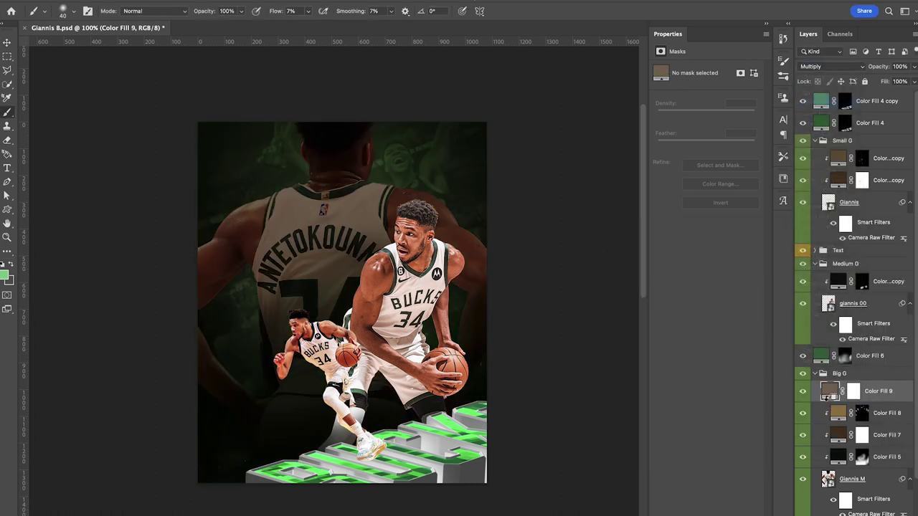
click(814, 67)
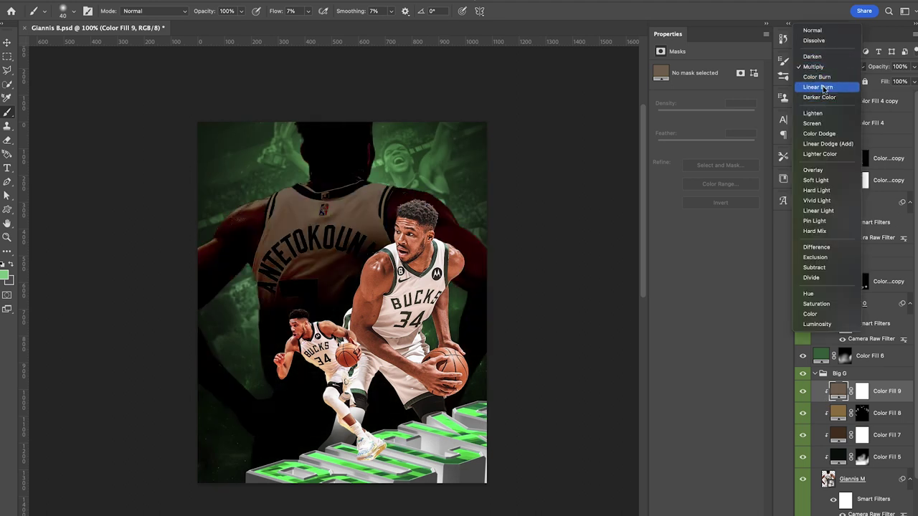
click(819, 68)
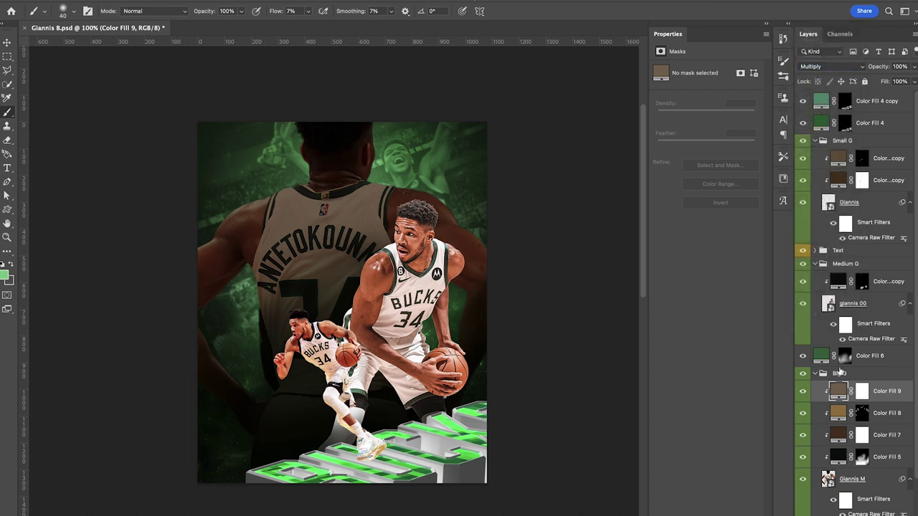
Step: Recolor Color Fill 9 to brown 725331, name the layer S, and invert its mask to black
double_click(837, 390)
click(700, 336)
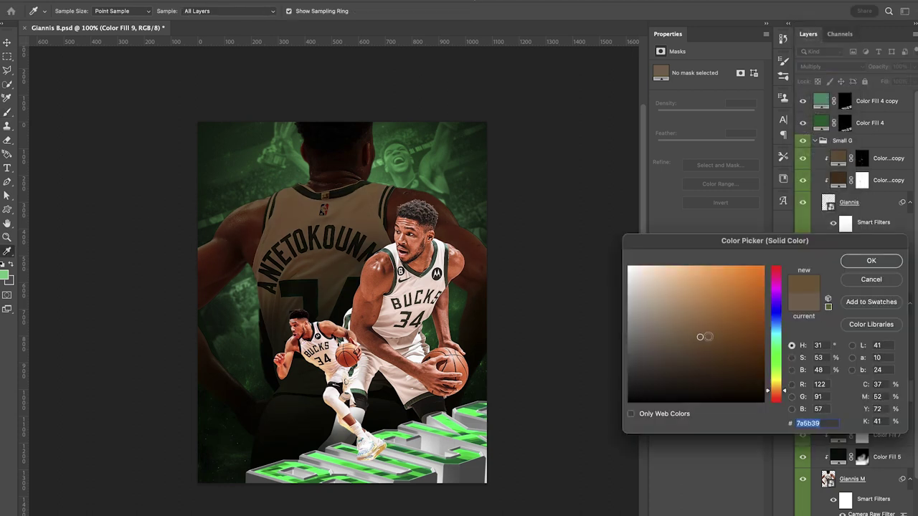
click(711, 335)
click(706, 339)
click(711, 344)
click(705, 341)
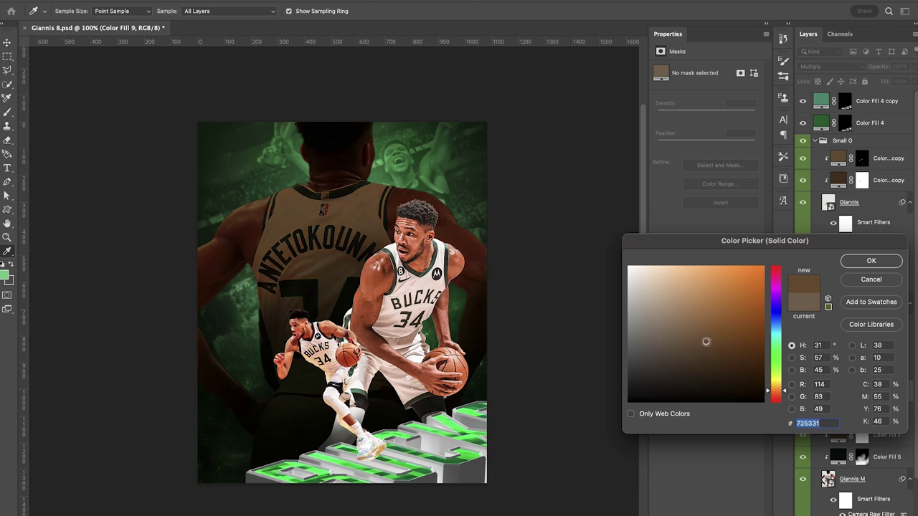
click(867, 262)
click(862, 393)
key(super+i)
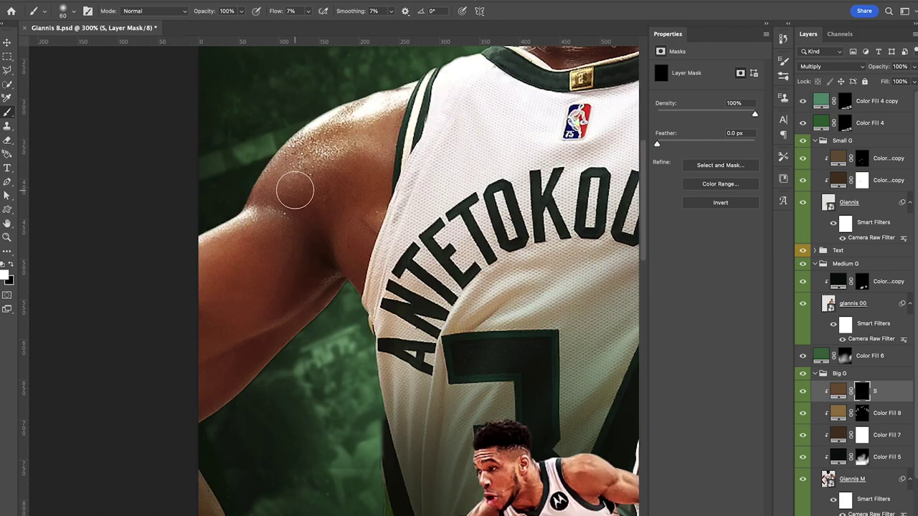
Step: Paint Multiply shading on the large player's left arm and shoulder with a 3% flow brush sized between 30 and 45
click(277, 12)
text(3)
key(Return)
key(bracketleft)
key(bracketleft)
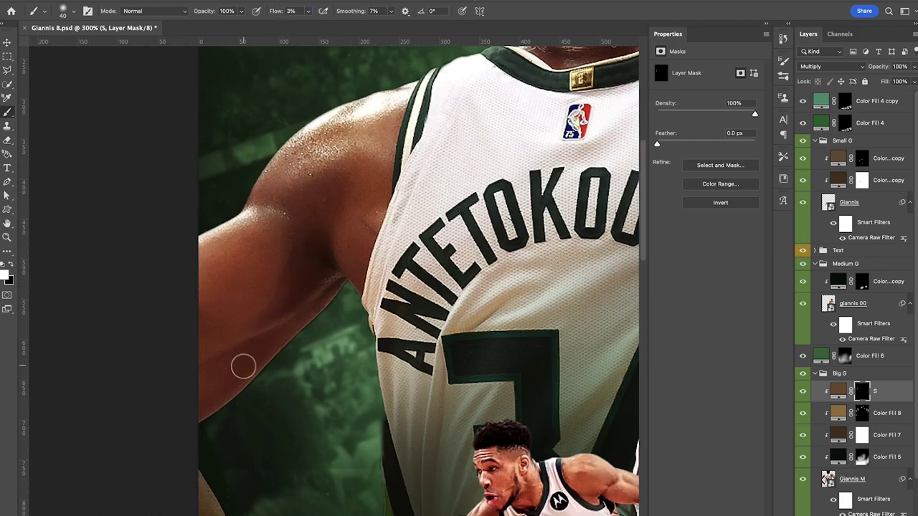
key(bracketleft)
key(bracketleft)
key(bracketright)
key(bracketright)
key(bracketright)
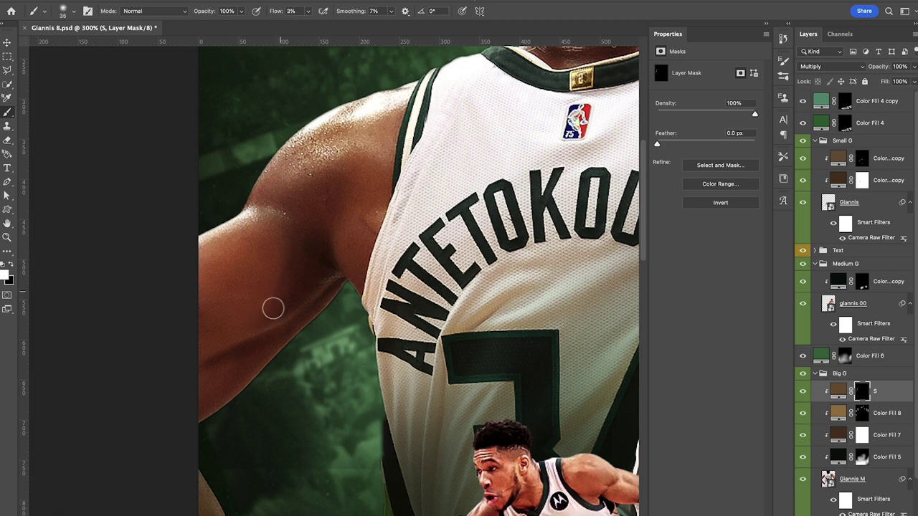
key(bracketright)
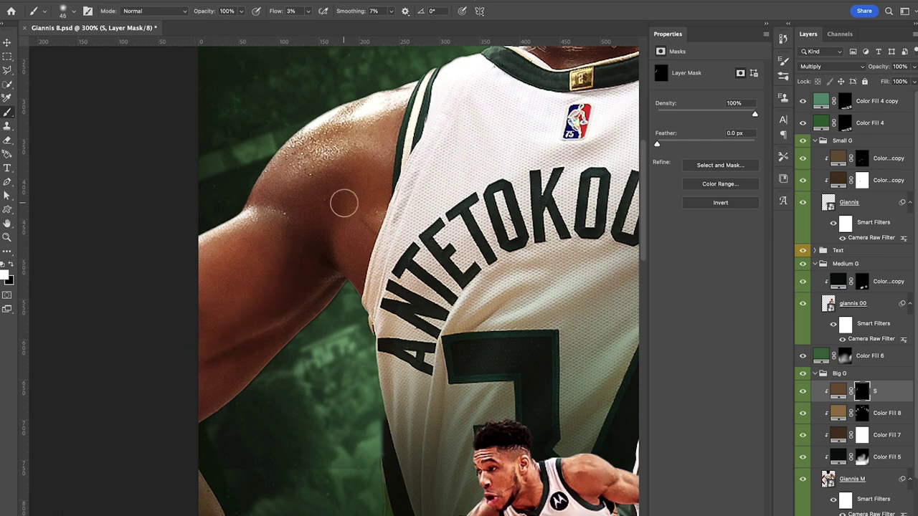
key(bracketleft)
key(bracketleft)
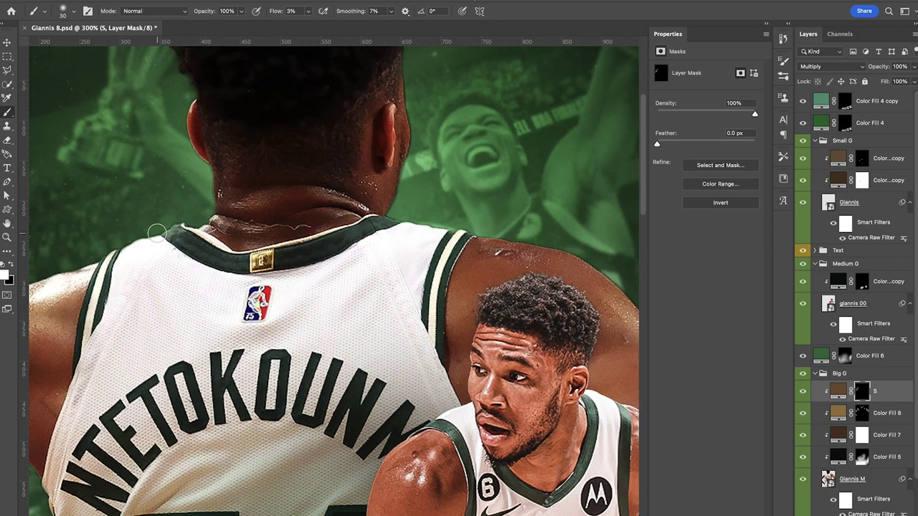
Step: Continue painting the S layer's shading across the large player's right shoulder and arm with a size 40 to 45 brush
drag(508, 255, 365, 205)
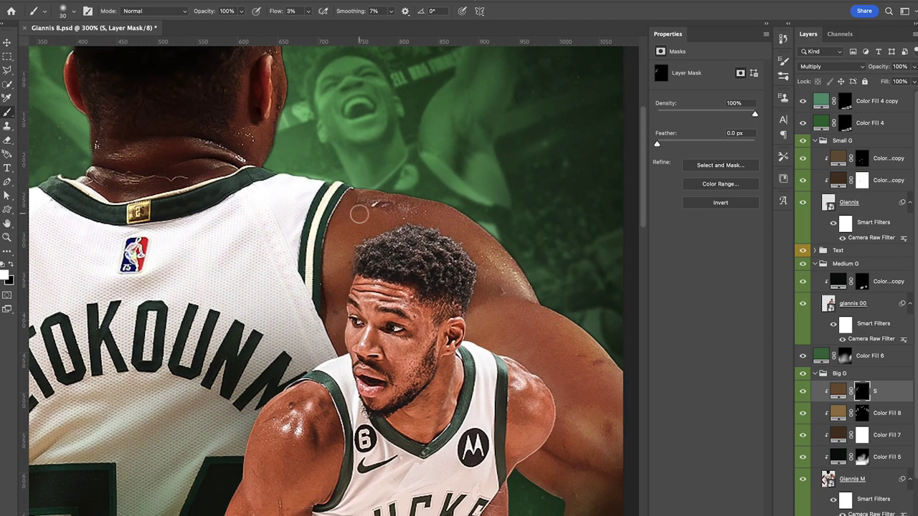
key(bracketright)
key(bracketright)
key(bracketleft)
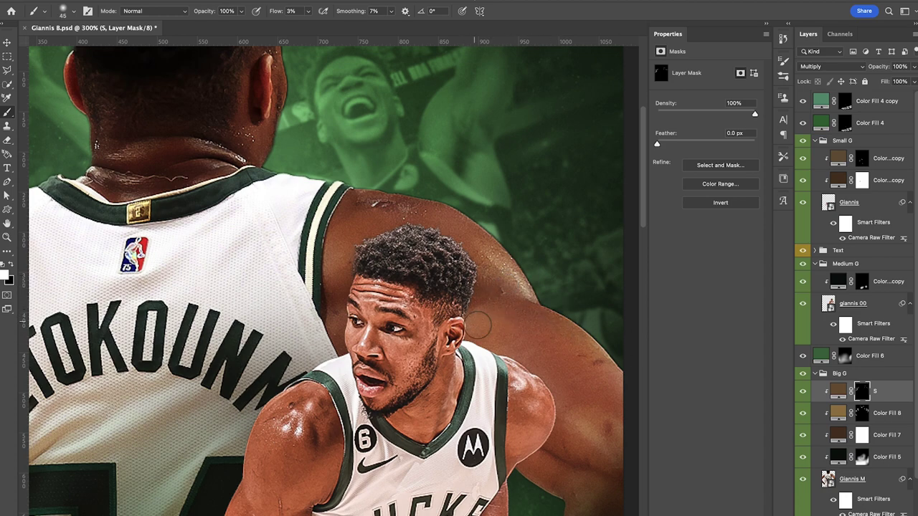
drag(474, 362, 481, 259)
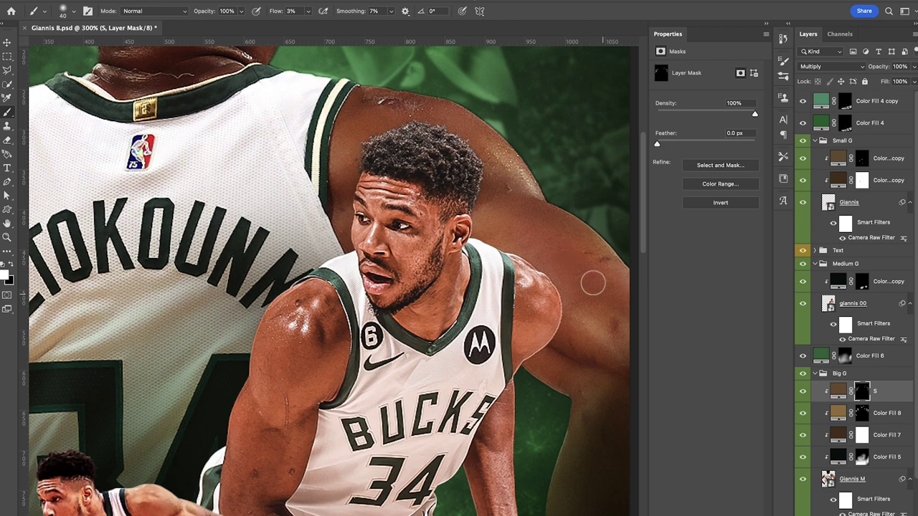
scroll(566, 380, down, 5)
scroll(567, 380, left, 6)
scroll(574, 388, up, 2)
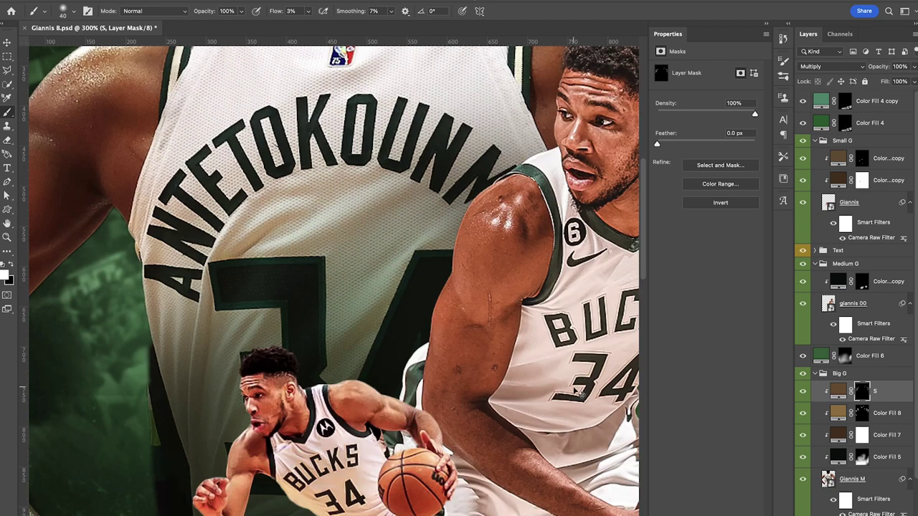
Step: Compare the Big G group's S layer hidden and shown, and retouch its mask along the large player's left arm
key(super+minus)
key(super+minus)
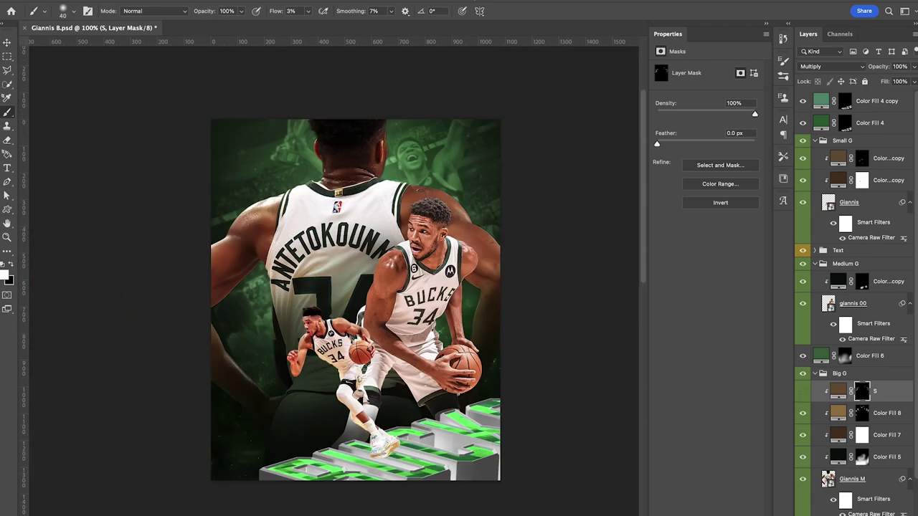
click(803, 391)
click(804, 391)
click(803, 391)
click(803, 391)
key(x)
mouse_move(239, 272)
mouse_down()
mouse_move(238, 258)
mouse_move(225, 275)
mouse_up()
drag(253, 247, 221, 276)
Step: Toggle the Big G group's S layer off and on to examine the shading on the large player's skin
click(802, 391)
click(802, 391)
click(802, 390)
click(802, 391)
click(803, 392)
click(802, 392)
click(803, 392)
click(802, 391)
key(x)
Step: Duplicate the S layer to the top of the Small G group, fill its mask with black, and name it S
drag(881, 392, 876, 152)
key(super+BackSpace)
key(x)
double_click(879, 158)
text(S)
Step: Paint shading along the small player's arms and shoulders on the S mask with a size 9 brush
key(super+plus)
key(super+plus)
key(super+plus)
key(x)
key(bracketleft)
drag(234, 276, 225, 304)
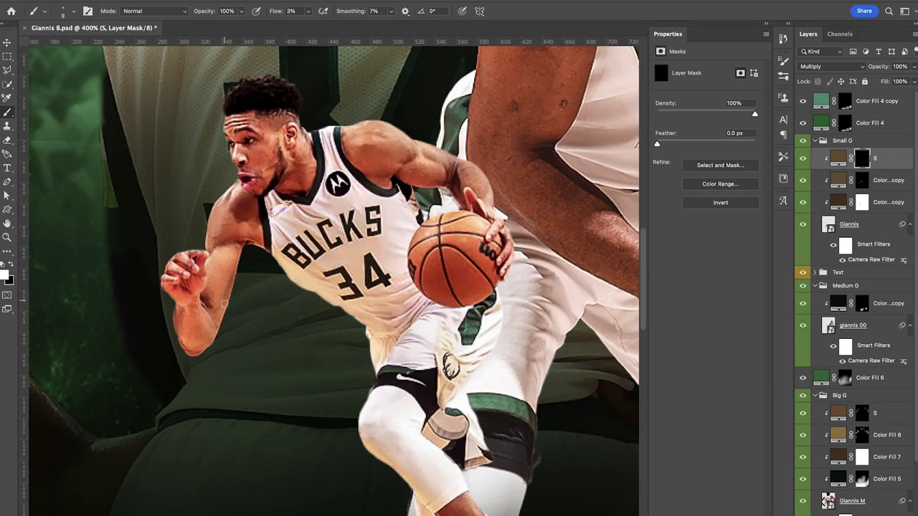
drag(349, 171, 435, 157)
drag(370, 126, 381, 135)
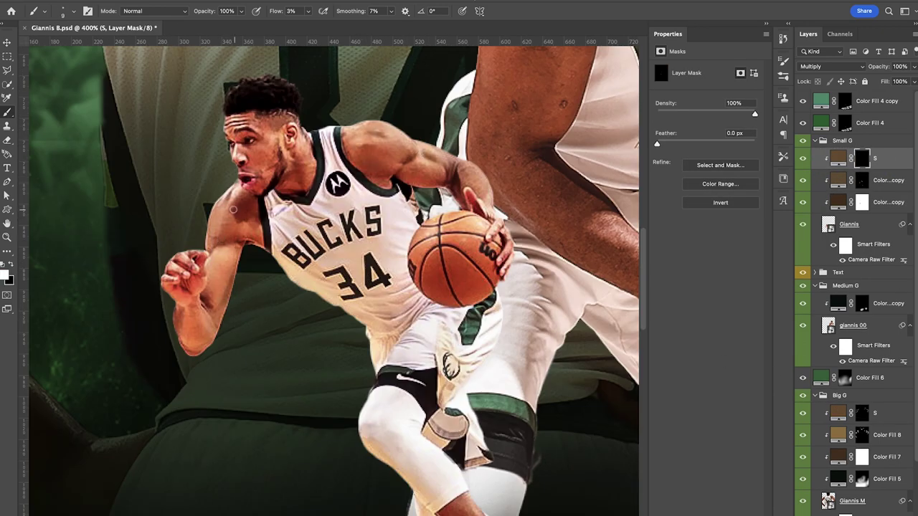
Step: Duplicate the Big G group's S layer to the top of the Medium G group and fill the copy's mask with black
scroll(240, 211, down, 5)
drag(839, 413, 833, 318)
click(862, 303)
key(alt+BackSpace)
scroll(425, 220, up, 2)
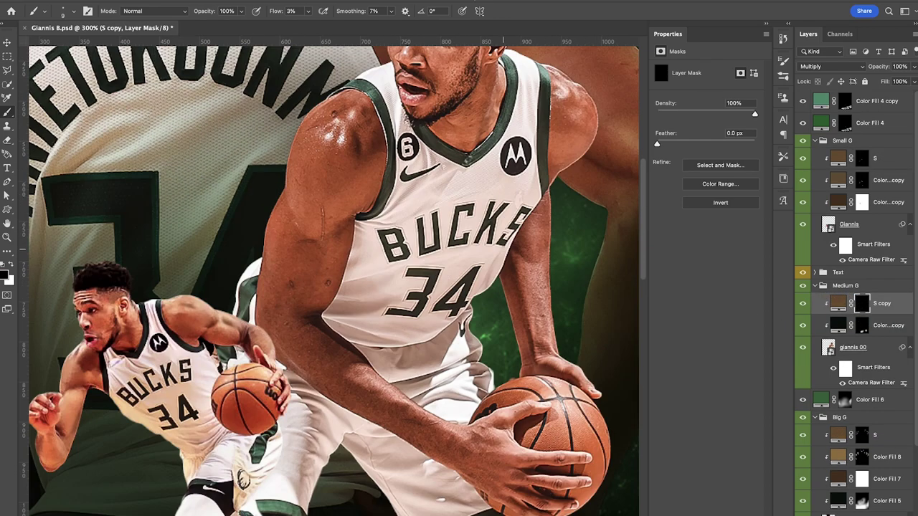
Step: Recolor the S copy fill to a richer brown and set its mask back to black
key(x)
drag(289, 182, 291, 201)
key(super+i)
double_click(838, 303)
drag(733, 345, 753, 345)
click(871, 261)
click(862, 304)
key(super+i)
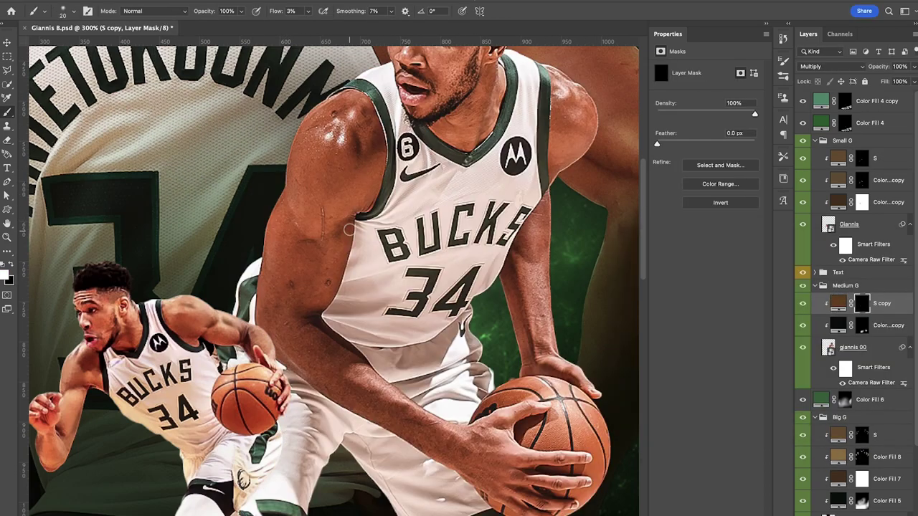
Step: Paint shading on the medium player's upper arm and elbow on the S copy mask with a size 15 to 20 brush
drag(344, 230, 342, 245)
drag(295, 196, 294, 223)
key(bracketright)
key(bracketright)
key(bracketright)
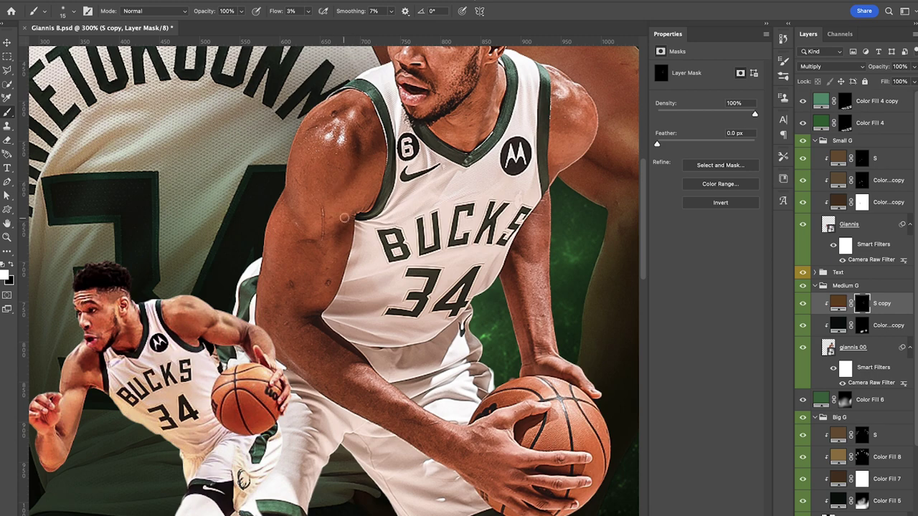
key(bracketright)
key(bracketright)
drag(262, 256, 256, 320)
drag(349, 240, 344, 287)
drag(298, 320, 305, 232)
drag(315, 199, 284, 245)
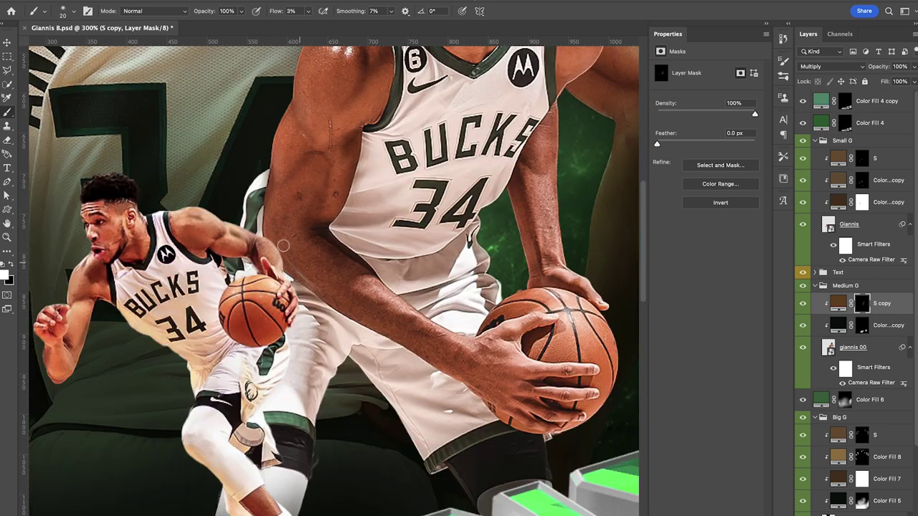
Step: Continue the S copy shading around the medium player's forearm, far shoulder and neck with a size 10 to 20 brush
scroll(548, 215, up, 4)
key(bracketleft)
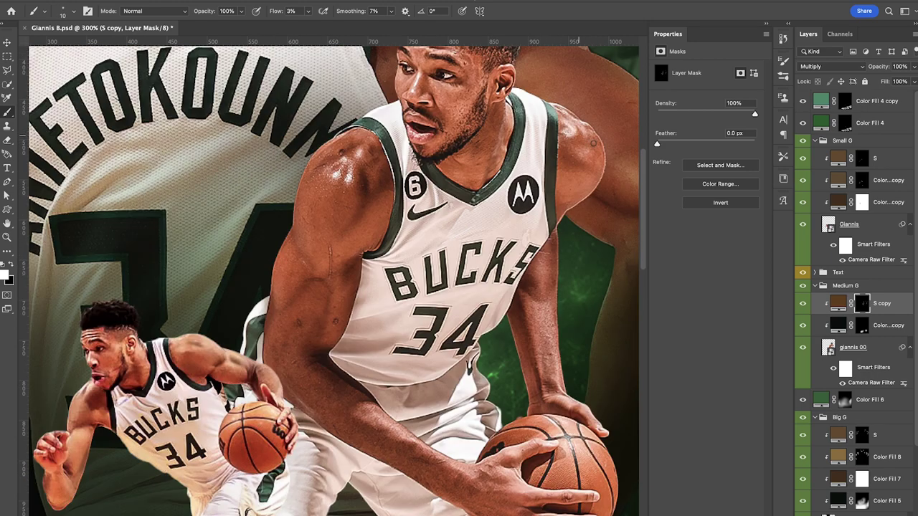
key(bracketright)
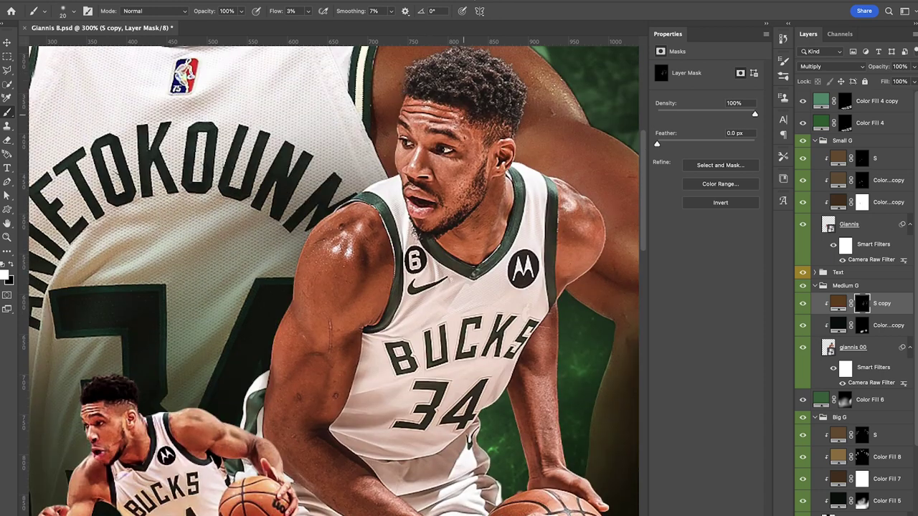
scroll(431, 89, up, 2)
key(super+minus)
key(super+minus)
key(x)
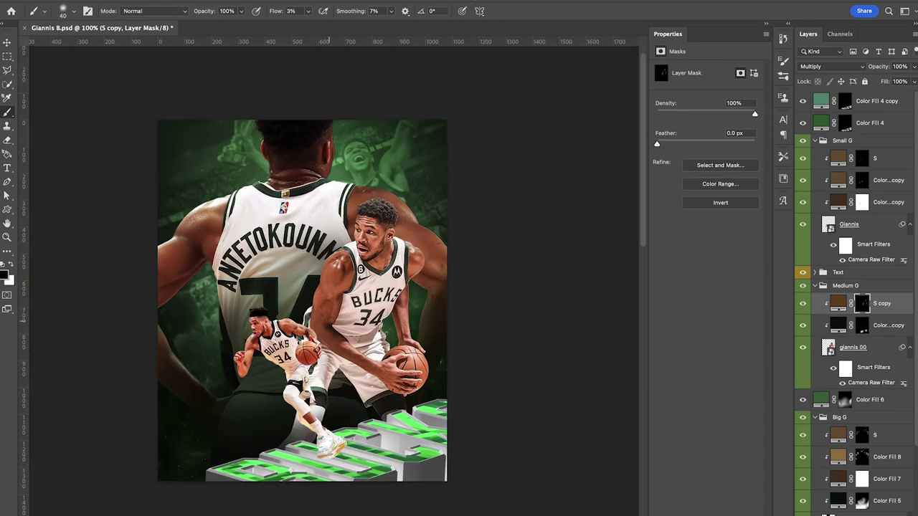
Step: Add a salmon pink solid color fill above the S layer in the Big G group
click(838, 435)
click(853, 515)
click(775, 389)
click(691, 291)
click(775, 395)
click(871, 261)
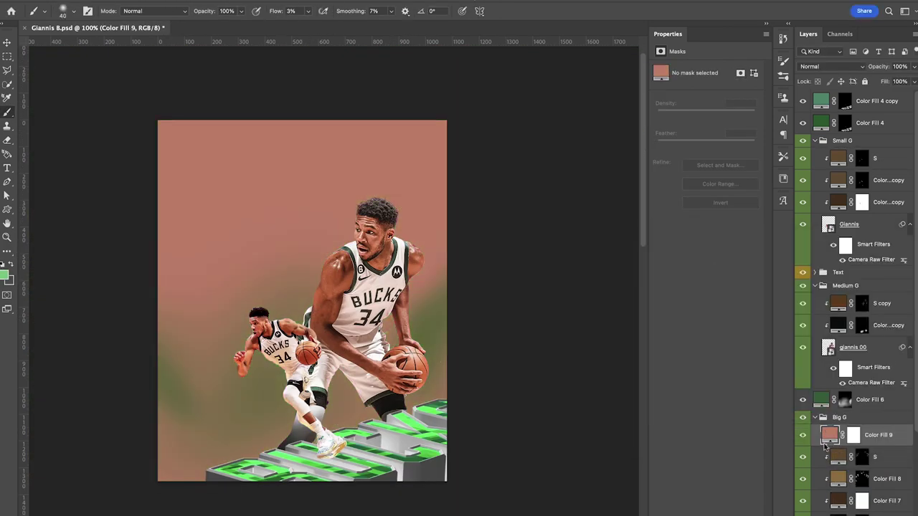
Step: Clip the salmon fill to the layers below, set it to Soft Light, and invert its mask to black
key(super+alt+g)
click(831, 66)
click(821, 216)
click(862, 436)
key(super+i)
Step: Paint the salmon Soft Light tint on the large player's shoulders and arms with a size 70 brush
key(super+plus)
key(super+plus)
scroll(459, 291, up, 3)
scroll(459, 290, right, 3)
key(x)
key(bracketright)
key(bracketright)
key(bracketright)
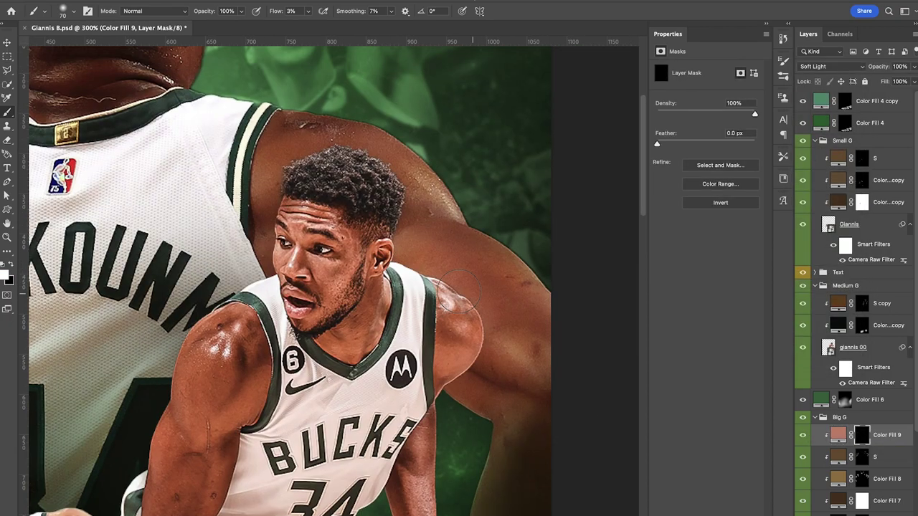
scroll(508, 462, left, 10)
drag(153, 293, 258, 199)
key(super+minus)
key(super+minus)
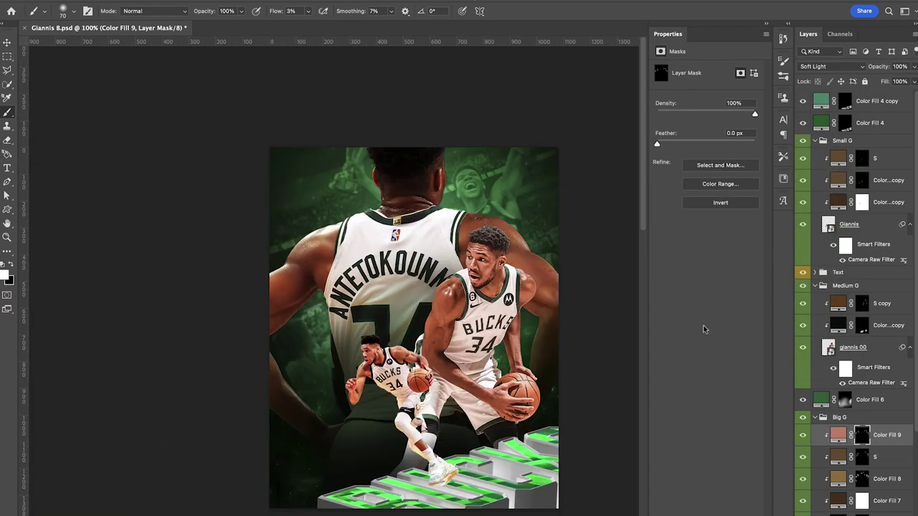
Step: Duplicate Color Fill 9 to the top of the Medium G group with a black mask and paint the tint on the medium player's skin
drag(839, 434, 860, 300)
key(super+plus)
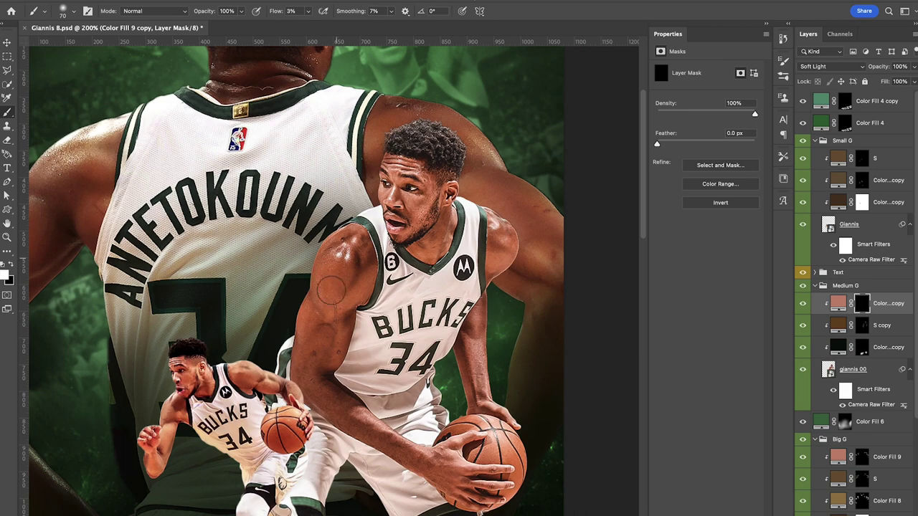
scroll(334, 277, left, 1)
key(super+minus)
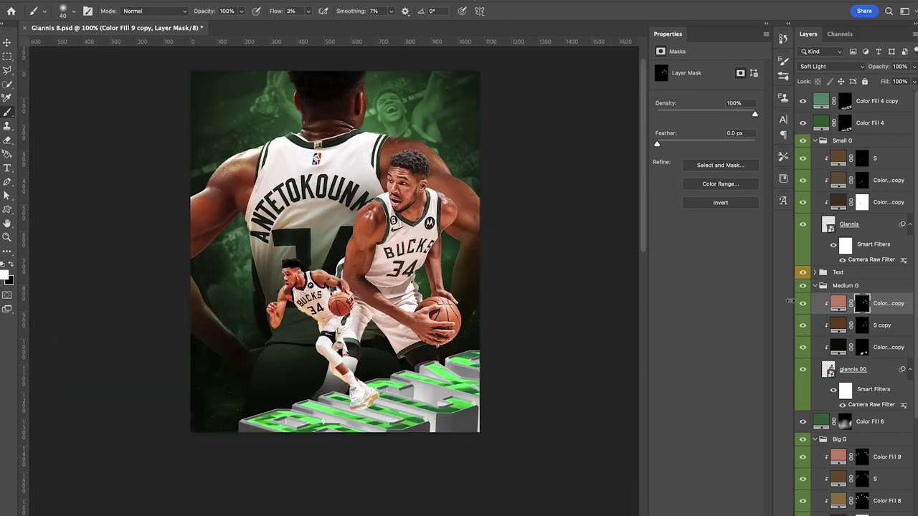
Step: Add an ebcc81 solid color fill above Color Fill 9 in the Big G group, clip it, and set it to Overlay
click(875, 455)
click(854, 514)
click(869, 284)
click(775, 385)
click(689, 277)
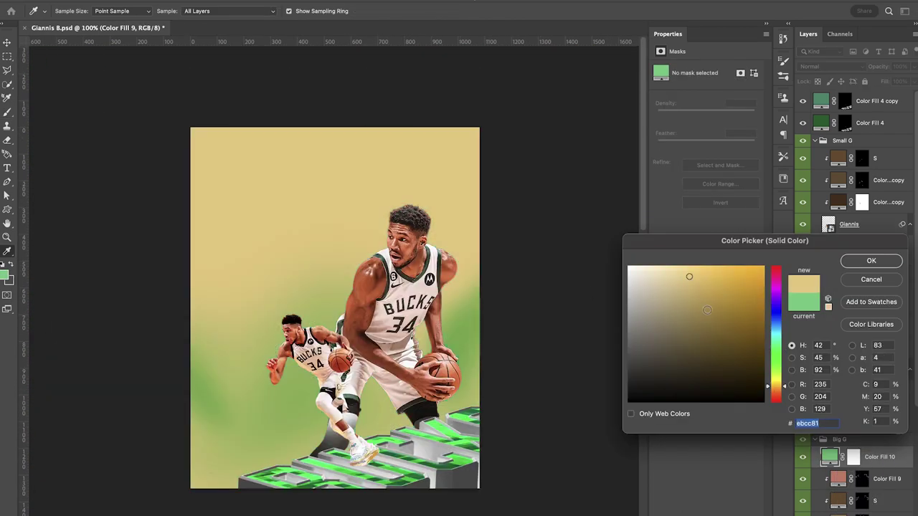
click(869, 261)
alt+click(826, 467)
click(830, 68)
click(812, 206)
Step: Recolor Color Fill 10 to a light peach and invert its mask to black
double_click(838, 457)
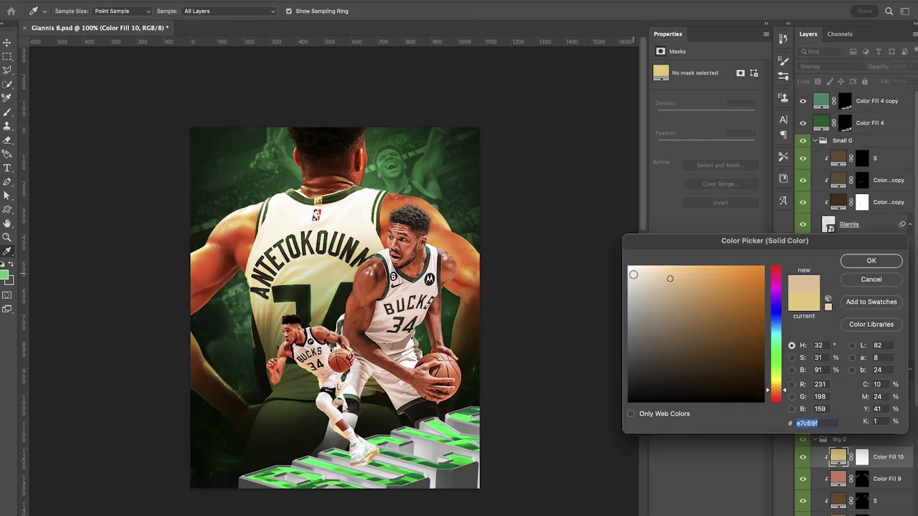
click(681, 283)
click(871, 261)
click(862, 457)
key(super+i)
Step: Paint Overlay highlights on the large player's arms, shoulders and neck with a brush sized between 40 and 70
key(super+plus)
key(super+plus)
drag(206, 150, 422, 235)
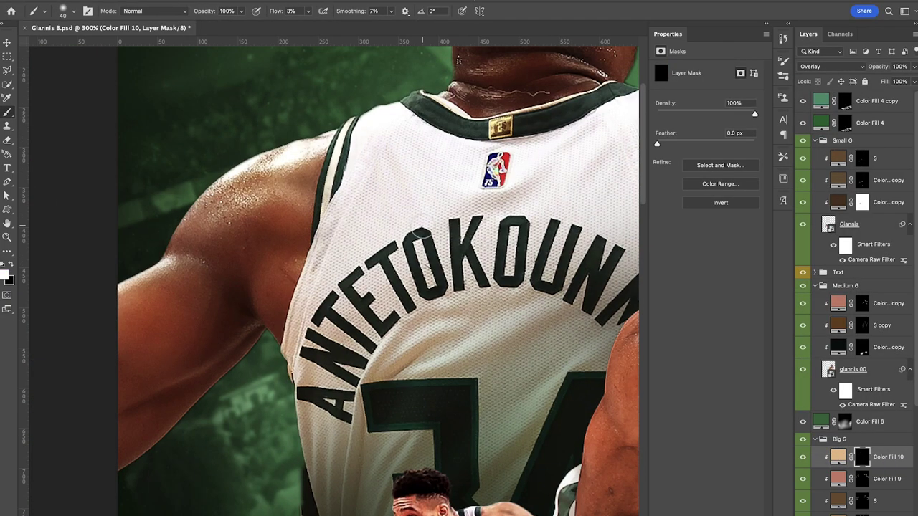
drag(127, 323, 151, 307)
drag(172, 436, 190, 382)
drag(466, 79, 218, 351)
drag(411, 279, 392, 259)
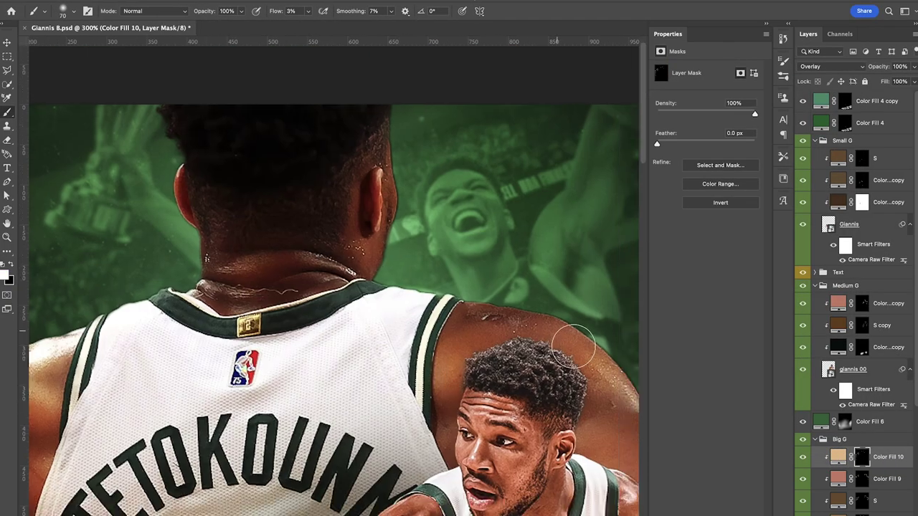
drag(573, 344, 609, 380)
drag(459, 431, 354, 135)
Step: Lower the opacity of Color Fill 10 to 39%
key(super+minus)
key(super+minus)
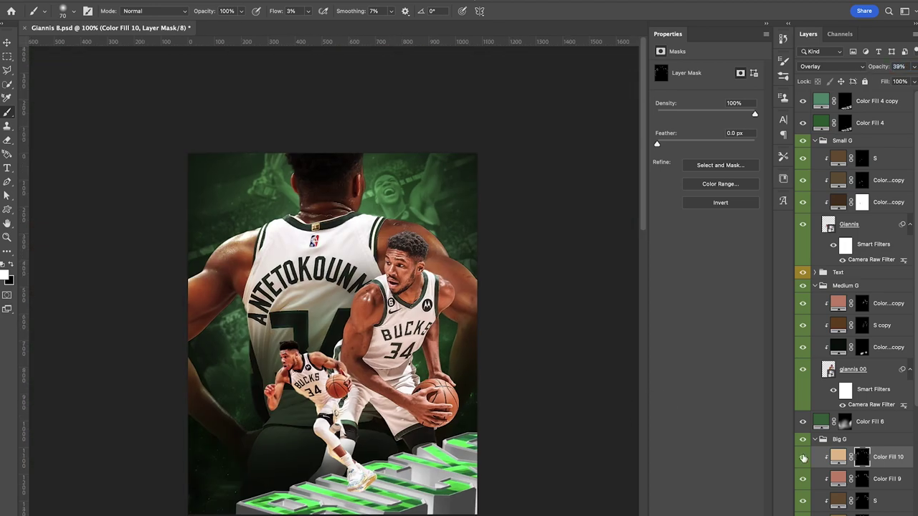
key(alt+bracketleft)
drag(557, 412, 584, 394)
Step: Duplicate Color Fill 10 to the top of the Medium G group with a black mask
alt+drag(839, 457, 841, 294)
click(862, 304)
key(super+plus)
key(super+plus)
Step: Paint peach Overlay highlights on the medium player's arms and shoulders on the duplicated fill's mask with a size 30 brush at 6% flow
drag(524, 311, 436, 266)
key(x)
key(bracketleft)
key(bracketleft)
key(bracketleft)
key(bracketleft)
drag(272, 12, 274, 12)
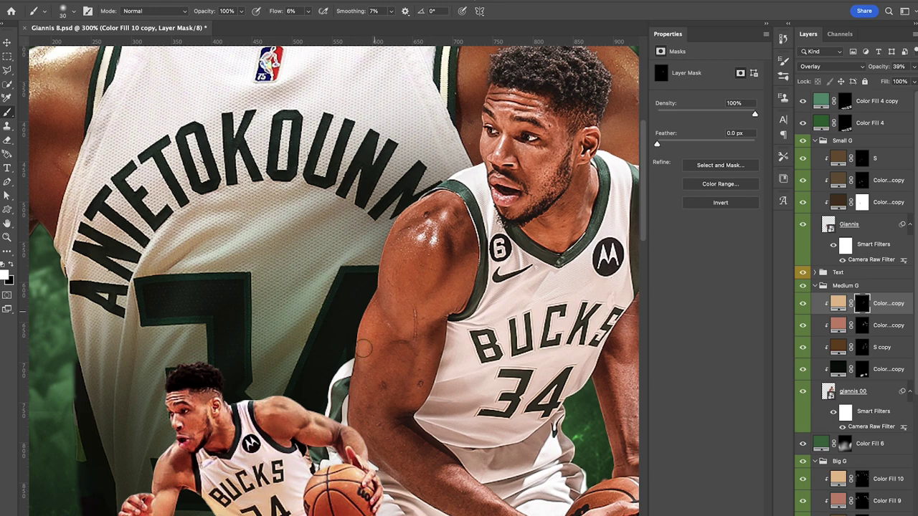
drag(425, 364, 416, 396)
scroll(416, 316, down, 5)
scroll(416, 315, right, 5)
drag(514, 236, 514, 221)
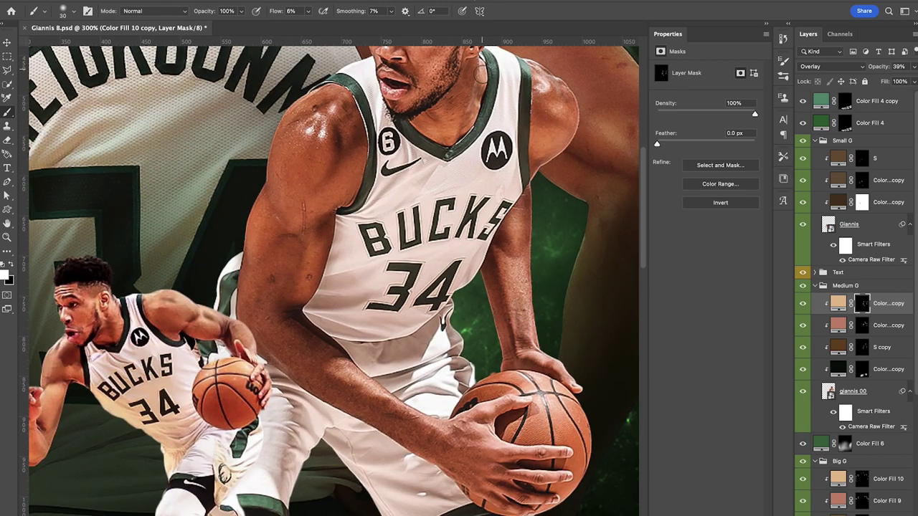
scroll(459, 143, down, 2)
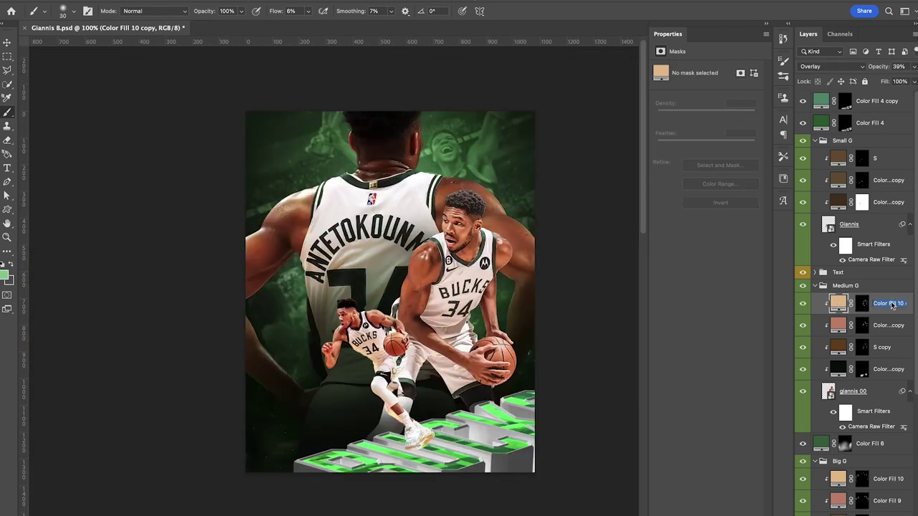
Step: Rename the peach highlight fill in the Medium G group as H
drag(864, 304, 864, 154)
scroll(338, 354, up, 2)
scroll(339, 355, down, 1)
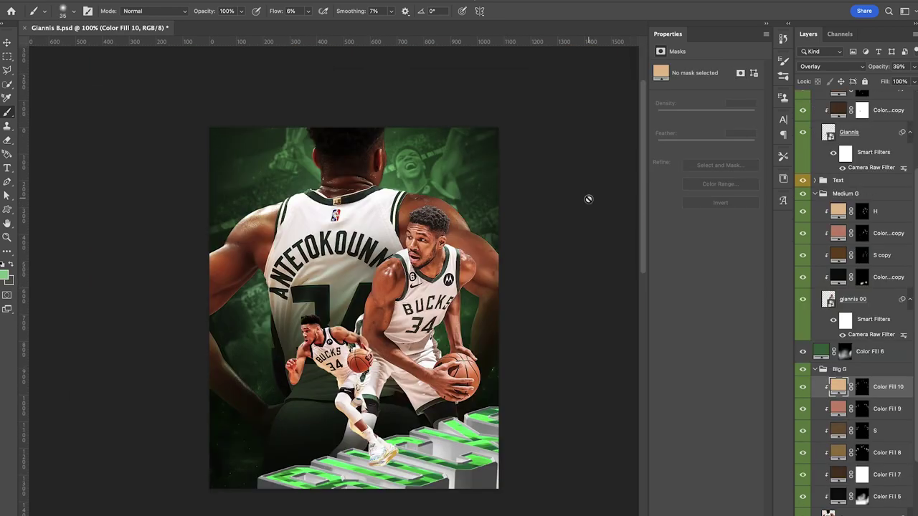
Step: Add a bright green solid color fill above Color Fill 10 in the Big G group
click(852, 515)
click(863, 287)
drag(706, 297, 719, 302)
click(869, 261)
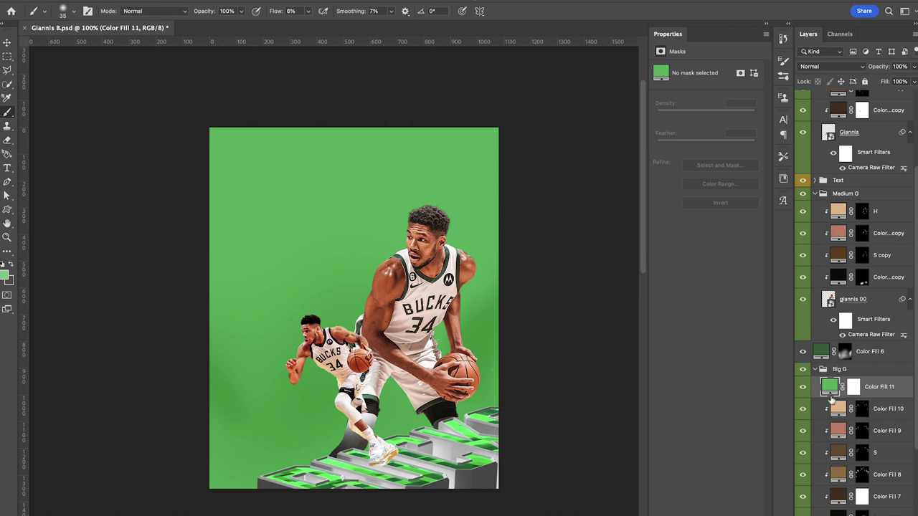
Step: Clip the bright green fill to the large player, set it to Overlay and invert its mask to black
alt+click(829, 398)
click(844, 67)
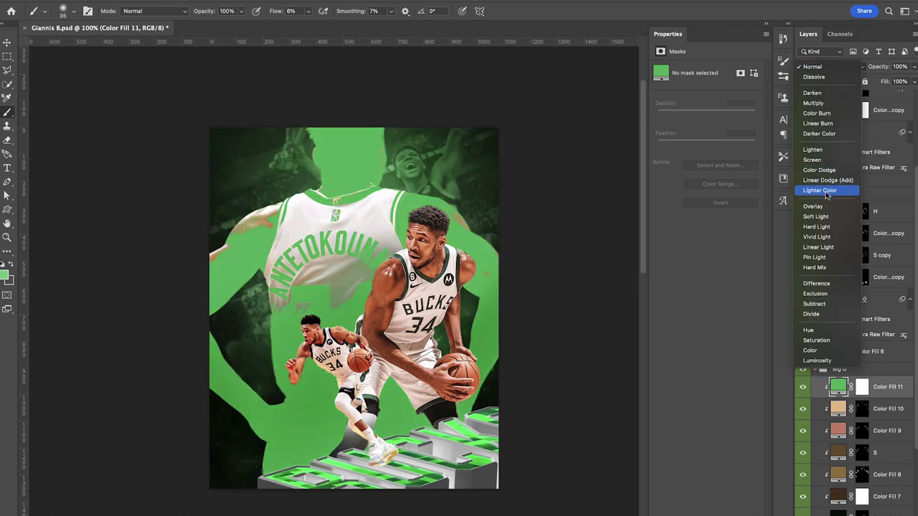
click(824, 207)
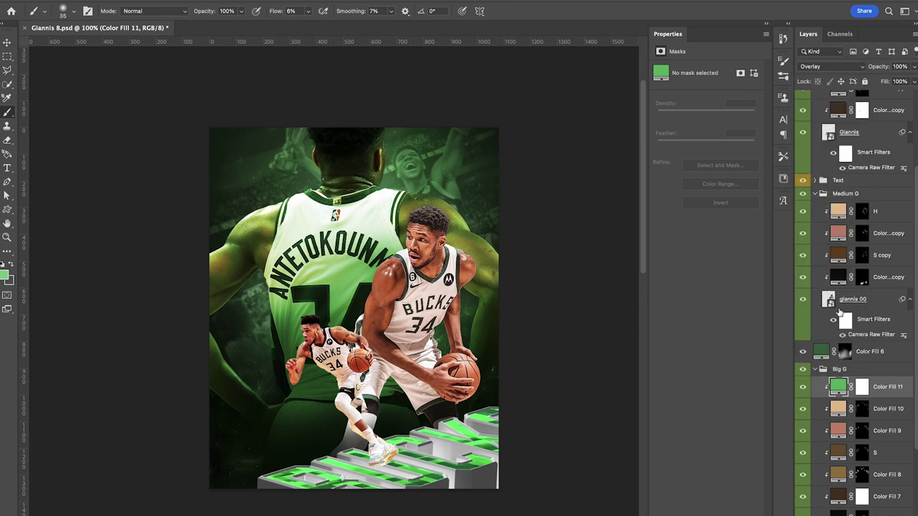
click(862, 388)
key(ctrl+i)
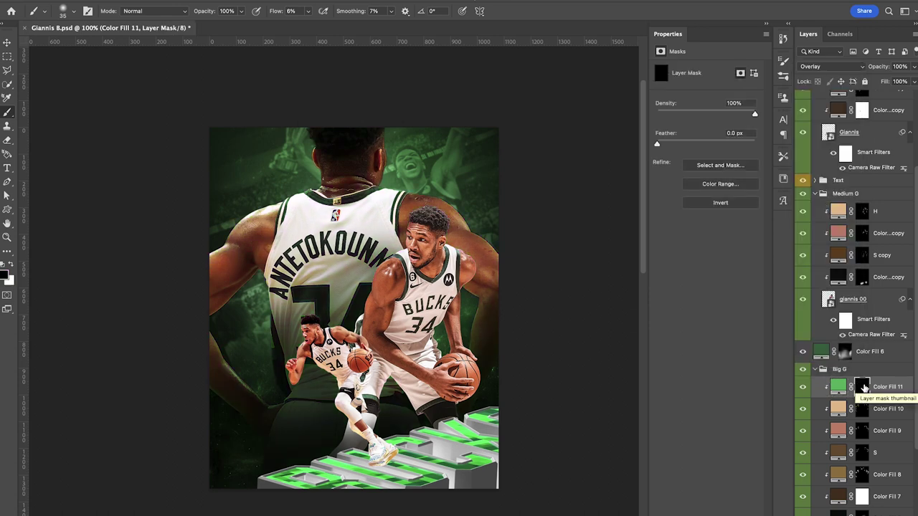
Step: Paint green light on the large player's arm behind the medium player with a size 60 brush at 3% flow
key(super+plus)
drag(613, 385, 502, 312)
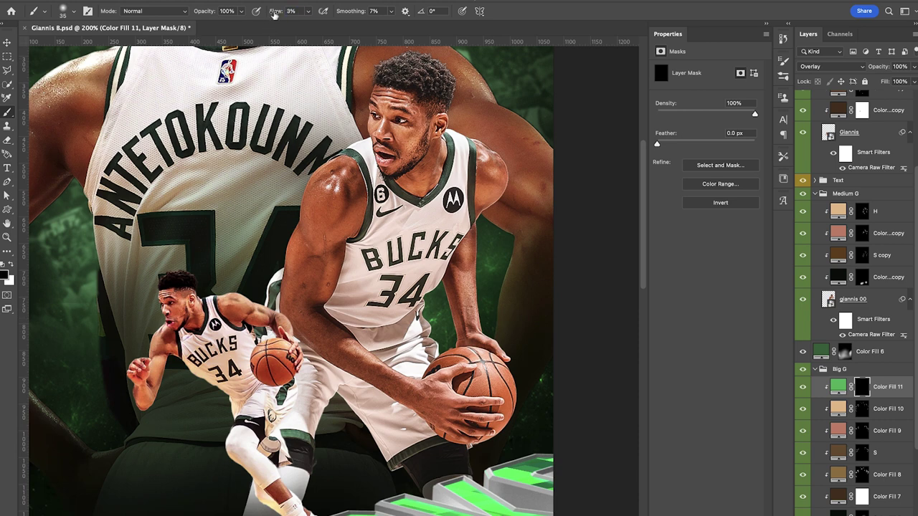
key(x)
key(bracketright)
key(bracketright)
key(bracketright)
key(bracketright)
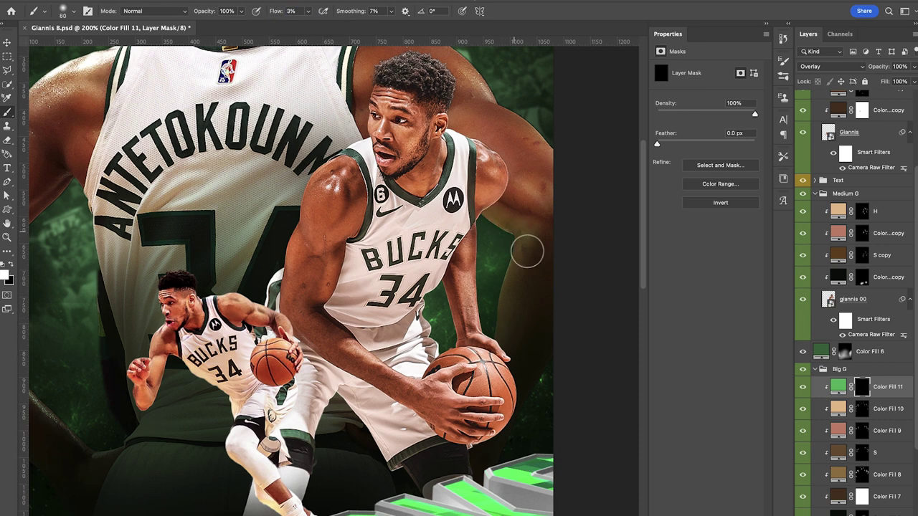
mouse_move(527, 251)
mouse_down()
mouse_move(492, 338)
mouse_move(483, 221)
mouse_move(532, 193)
mouse_move(498, 190)
mouse_up()
key(bracketleft)
key(bracketleft)
key(bracketleft)
key(bracketleft)
key(bracketleft)
key(bracketright)
key(bracketright)
key(bracketright)
Step: Paint green light along the large player's other arm and around his neck, using brush sizes from 70 down to 45
drag(350, 207, 619, 158)
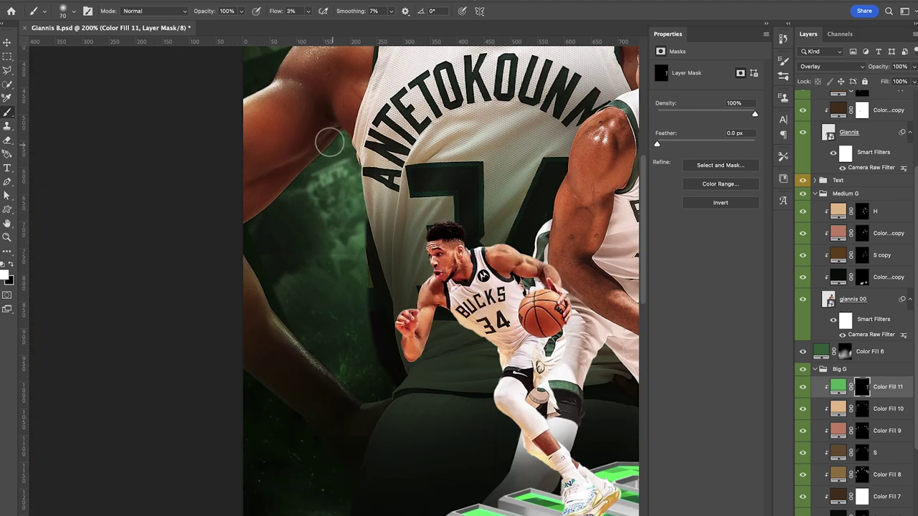
mouse_move(330, 142)
mouse_down()
mouse_move(251, 216)
mouse_move(261, 198)
mouse_up()
mouse_move(255, 280)
mouse_down()
mouse_move(257, 377)
mouse_move(288, 339)
mouse_move(359, 418)
mouse_move(361, 266)
mouse_move(356, 349)
mouse_move(262, 394)
mouse_move(303, 462)
mouse_move(330, 169)
mouse_move(291, 160)
mouse_move(266, 170)
mouse_up()
scroll(272, 208, up, 10)
scroll(272, 208, right, 8)
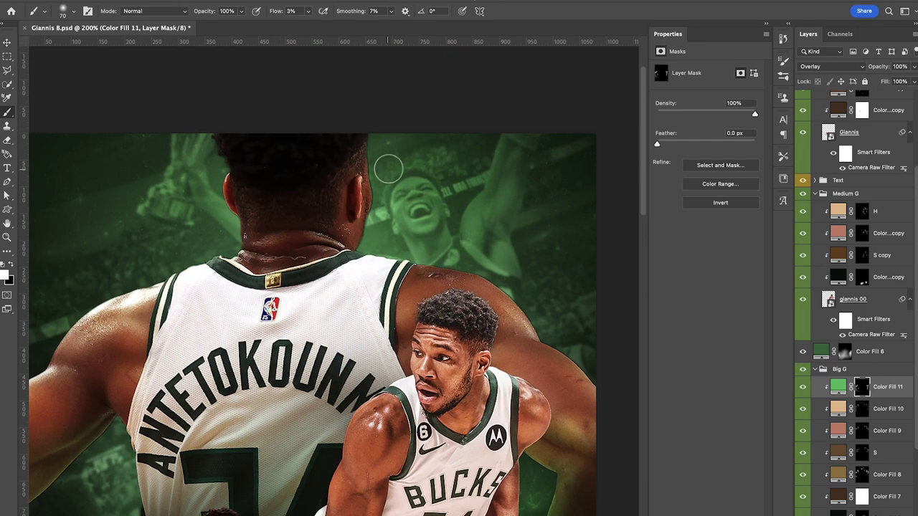
key(bracketleft)
key(bracketleft)
key(bracketleft)
scroll(160, 189, down, 10)
scroll(159, 189, left, 7)
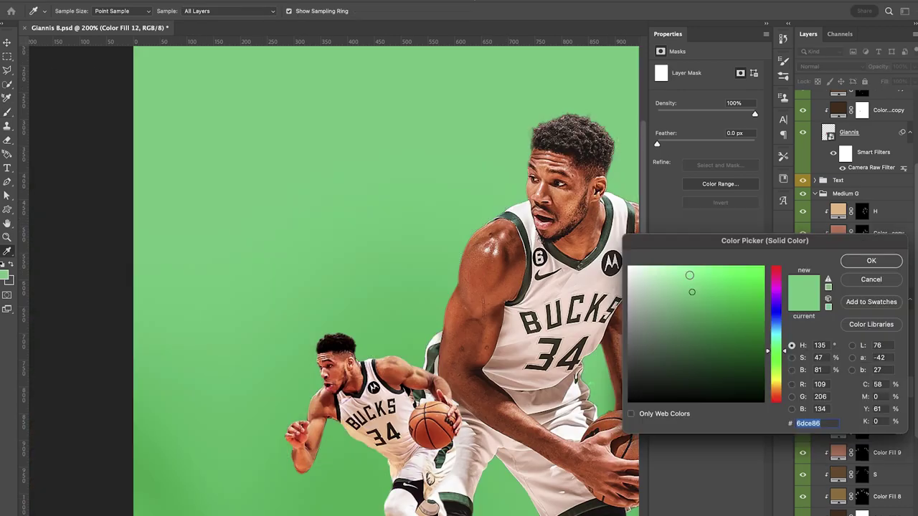
Step: Add a light green (8df297) solid color fill above Color Fill 11 and clip it to the large player
click(684, 273)
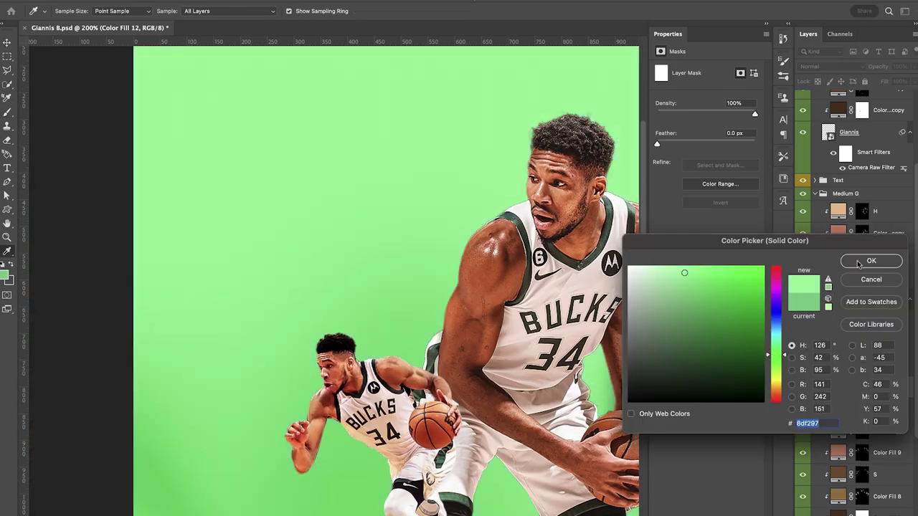
click(857, 263)
alt+click(828, 395)
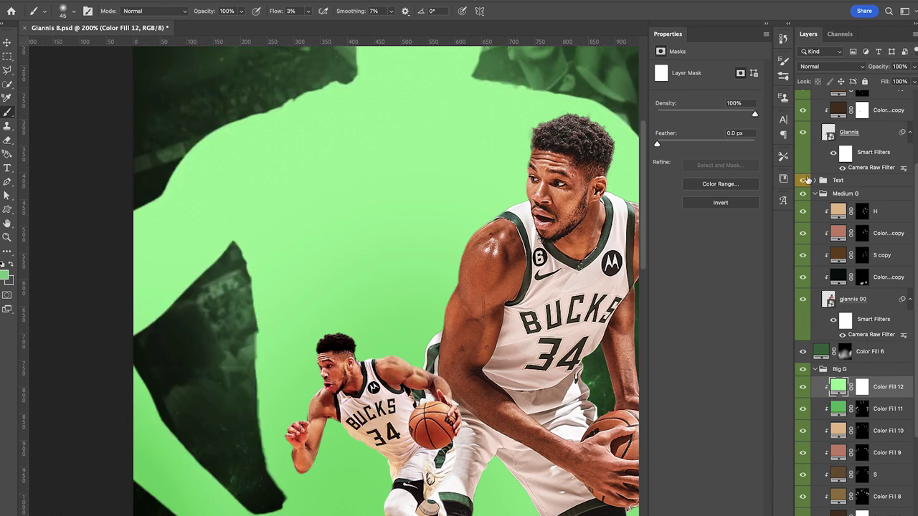
Step: Set the light green fill to Overlay and invert its mask to black
click(818, 65)
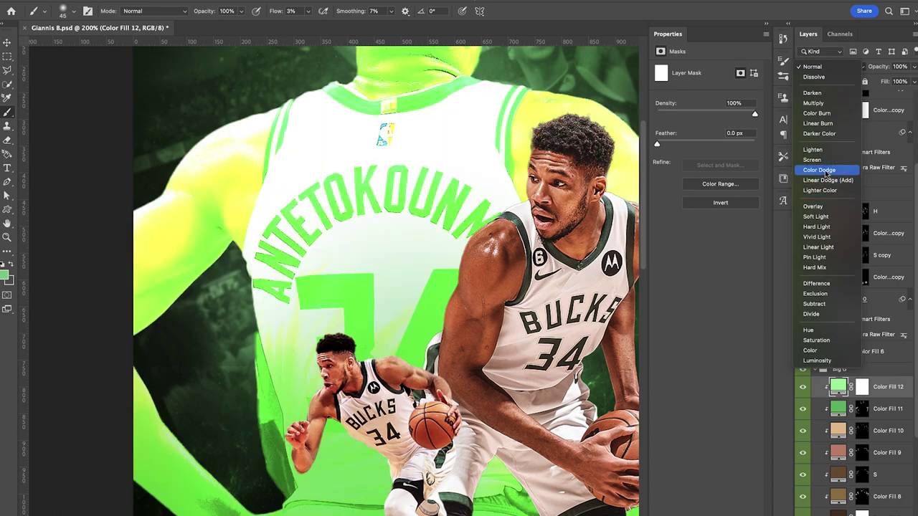
click(832, 208)
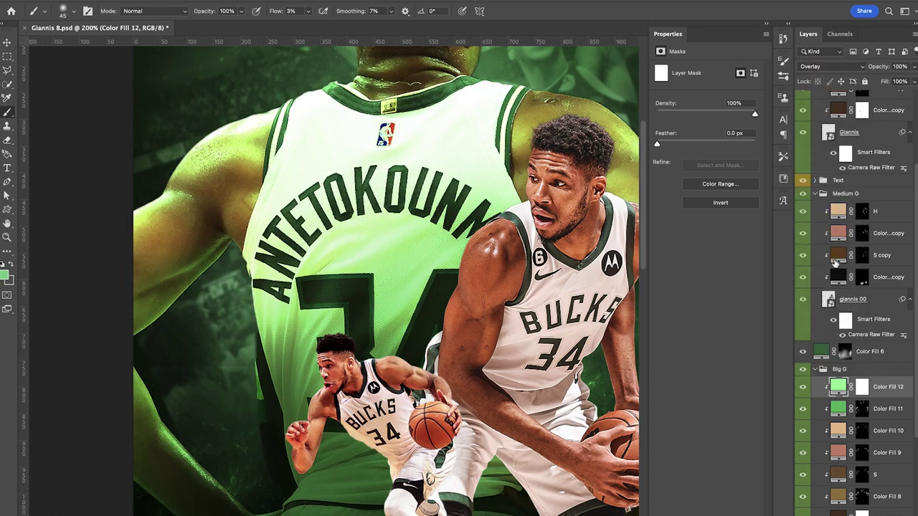
click(861, 388)
key(ctrl+i)
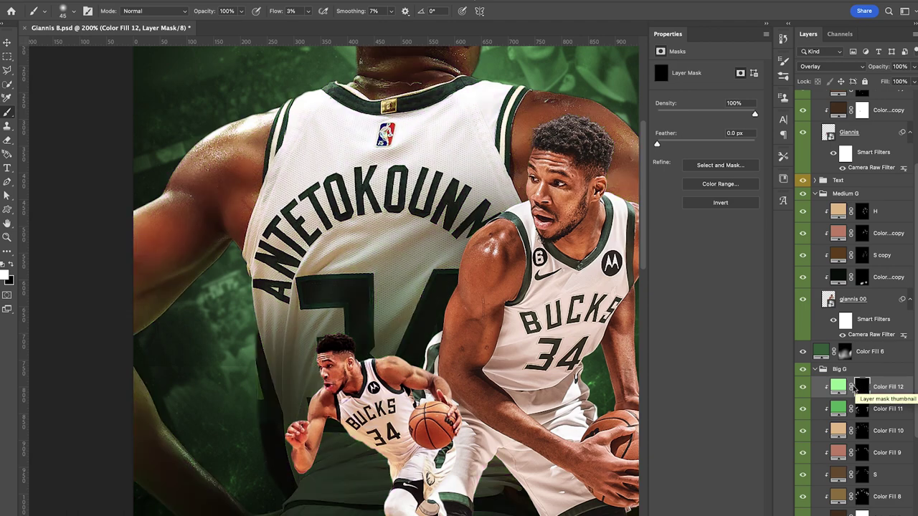
Step: Paint light green highlights along the lower edge of the large player's upper arm with a brush between 30 and 8
scroll(380, 336, left, 5)
scroll(380, 336, down, 2)
key(bracketleft)
key(bracketleft)
key(bracketleft)
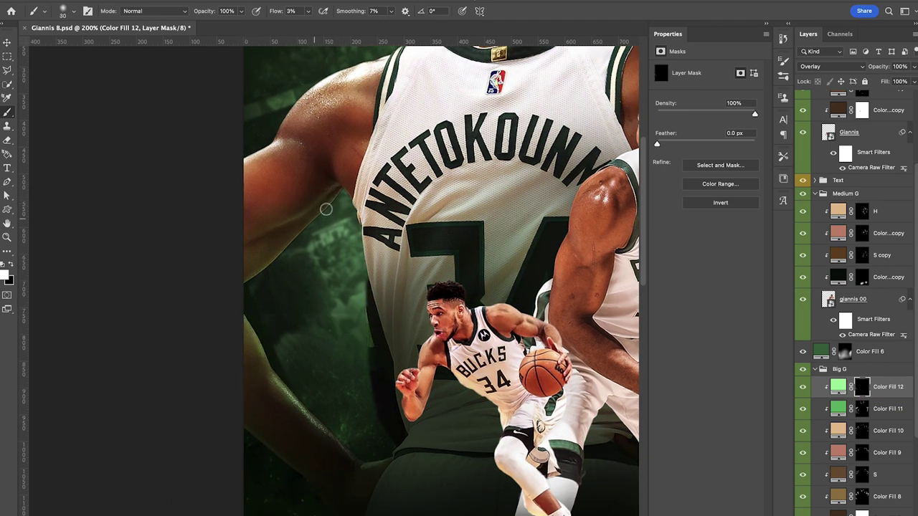
key(ctrl+plus)
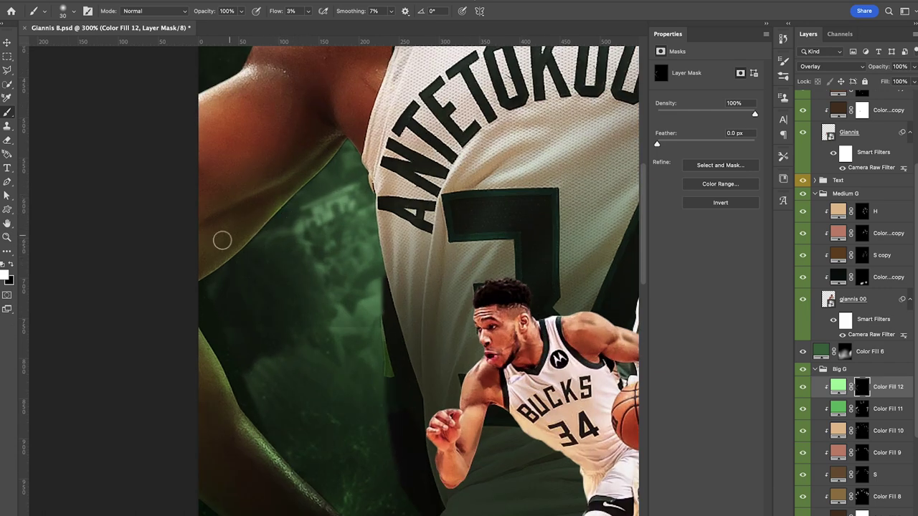
key(bracketleft)
key(bracketleft)
key(bracketleft)
key(bracketleft)
key(bracketright)
key(bracketright)
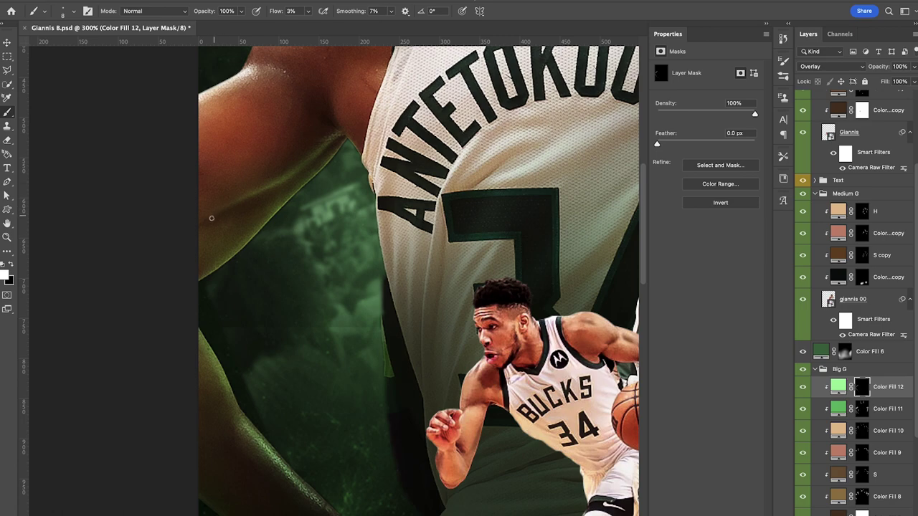
Step: Paint light green highlights on the large player's forearm and opposite arm with a size 20 to 30 brush
scroll(290, 187, right, 3)
scroll(315, 229, down, 3)
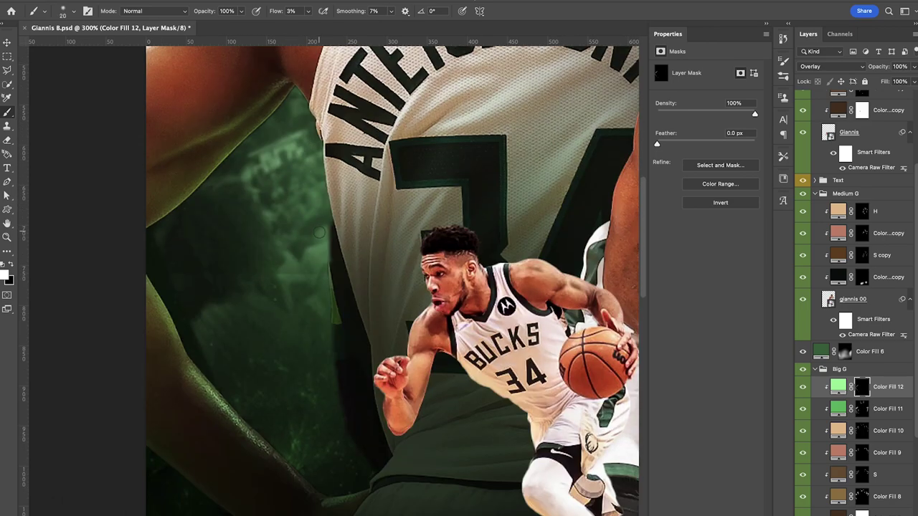
scroll(354, 430, right, 10)
scroll(354, 431, up, 2)
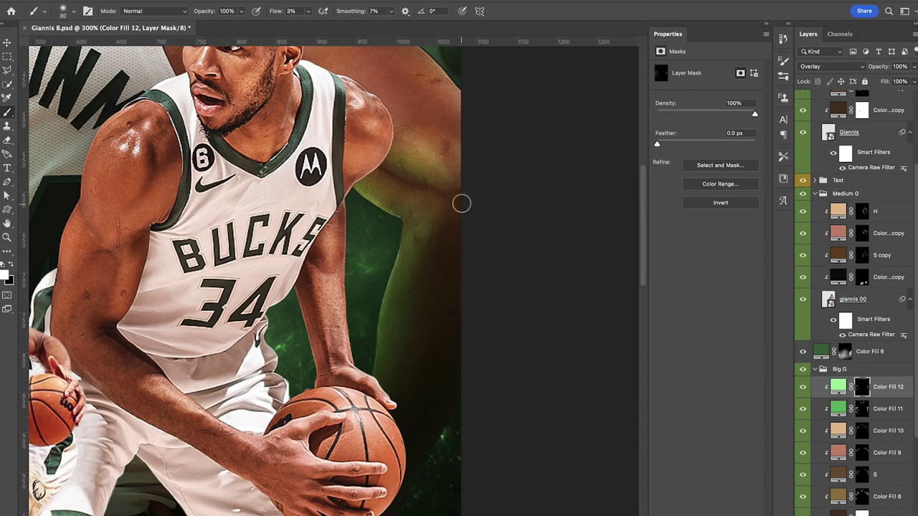
Step: Touch up the light green highlights on Color Fill 12's mask with a size 80 brush, alternating black and white
key(super+1)
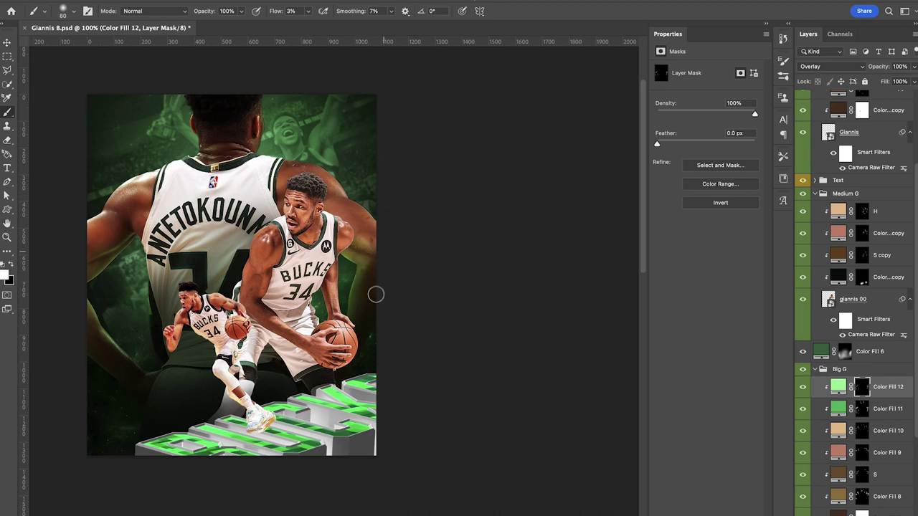
key(x)
scroll(307, 188, left, 10)
scroll(307, 188, up, 2)
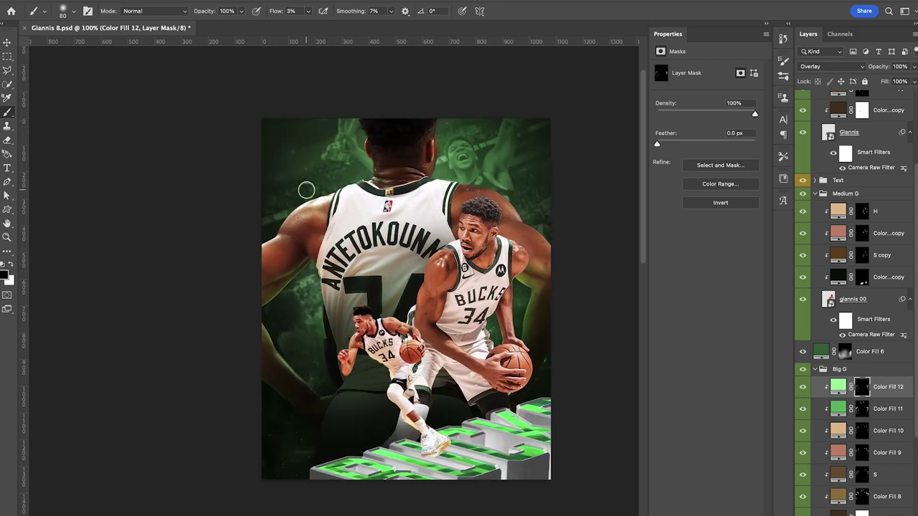
key(x)
key(x)
Step: Touch up the green light on Color Fill 11's mask with a size 80 brush
key(alt+[)
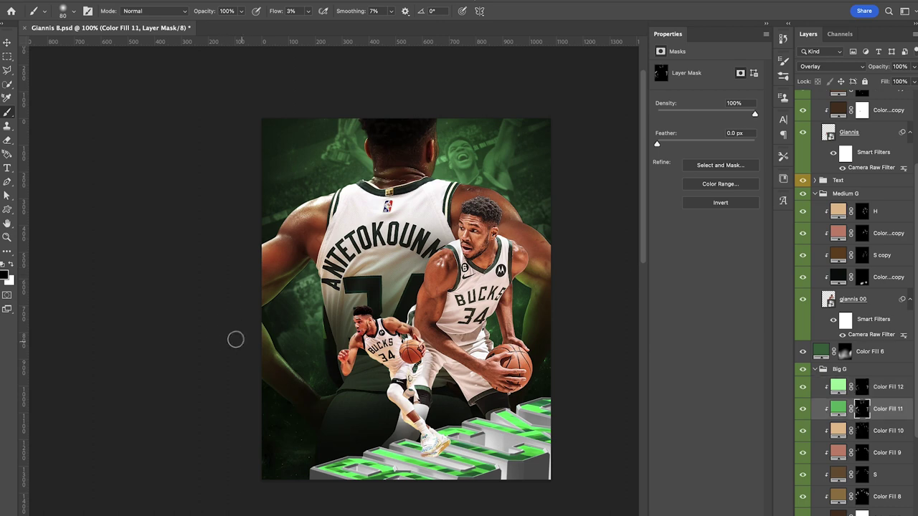
key(x)
scroll(302, 276, right, 8)
scroll(301, 276, up, 2)
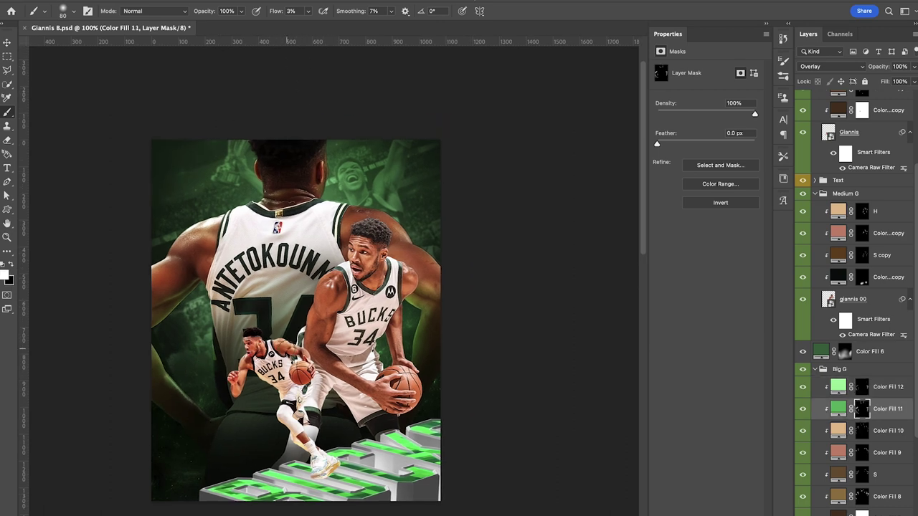
Step: Paint more light green highlights on the large player's neck and shoulders on Color Fill 12's mask
key(alt+])
key(bracketleft)
key(bracketleft)
key(bracketleft)
key(bracketleft)
key(bracketleft)
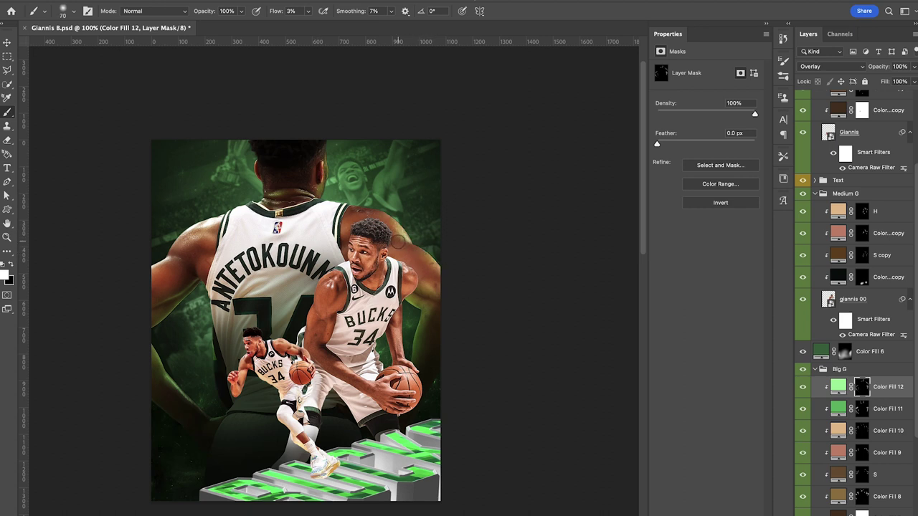
Step: Refine the light green highlights on the large player's shoulders and arms with a size 70 brush, alternating black and white
key(x)
key(bracketright)
key(bracketright)
key(bracketright)
key(x)
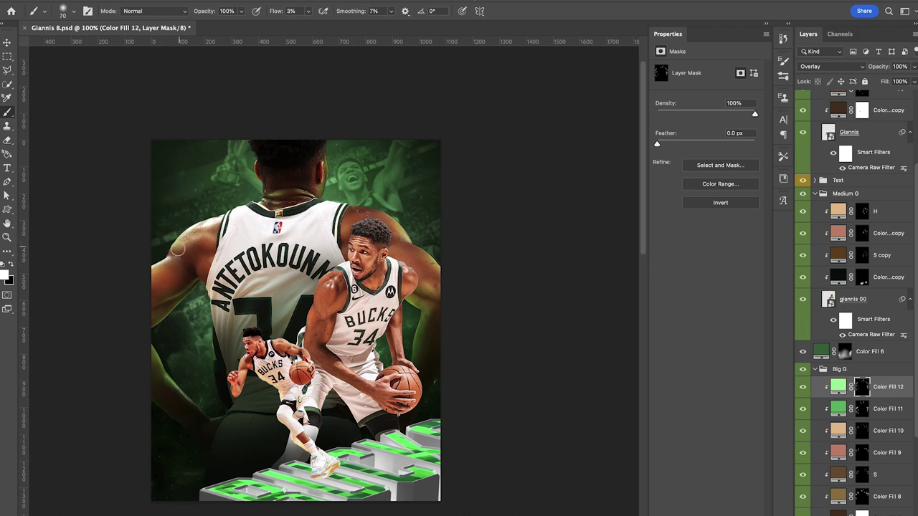
key(x)
scroll(267, 313, down, 1)
scroll(267, 313, right, 2)
scroll(267, 313, left, 5)
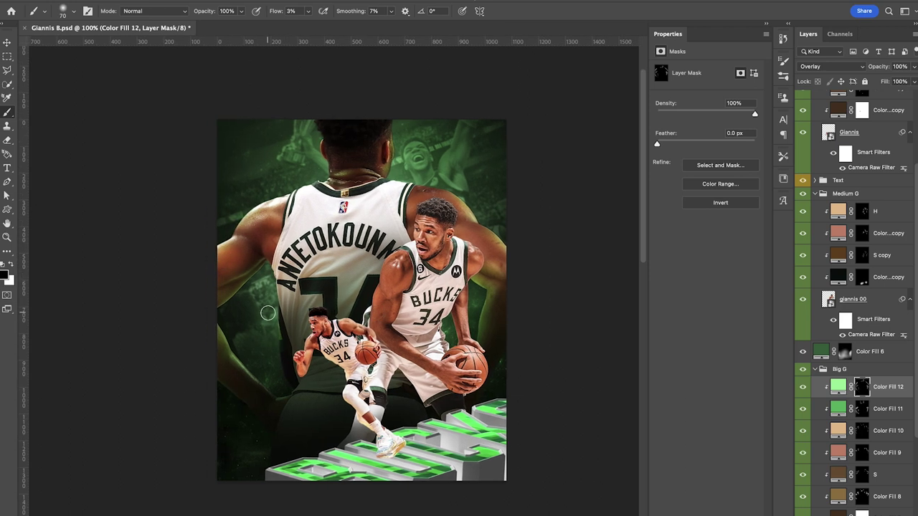
Step: Toggle Color Fill 12's visibility to compare the poster with and without the light green highlights
click(801, 387)
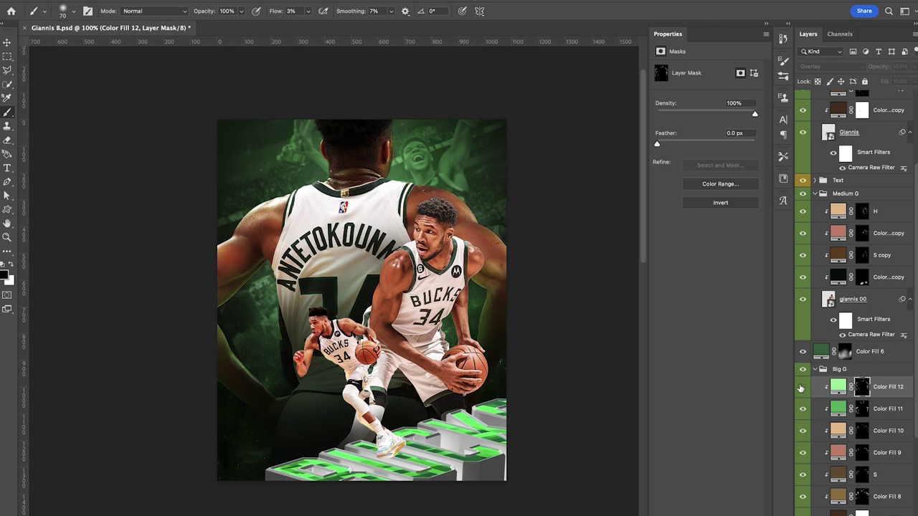
click(802, 387)
click(802, 387)
click(802, 387)
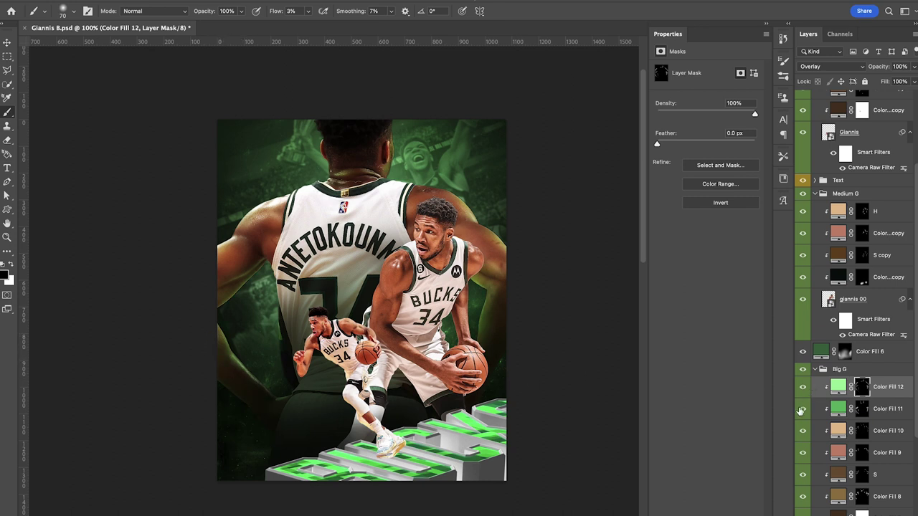
scroll(446, 309, right, 1)
scroll(444, 309, down, 1)
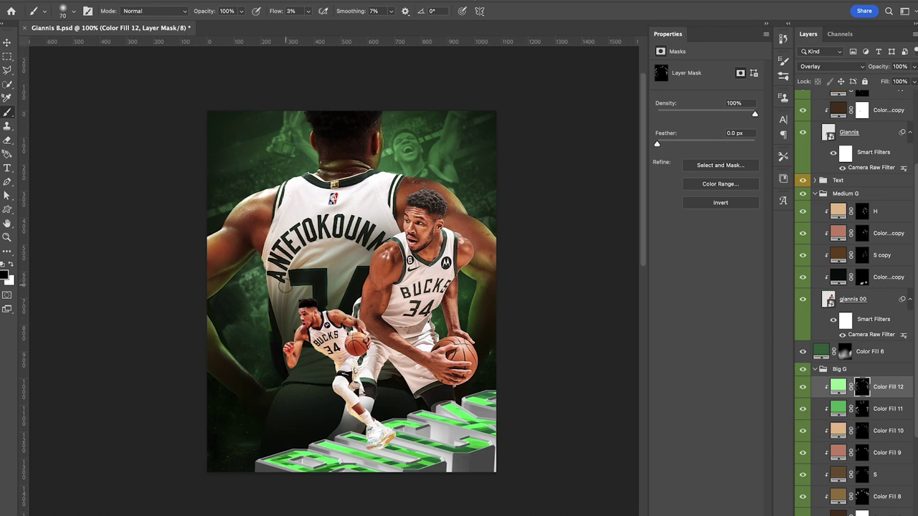
scroll(285, 288, up, 1)
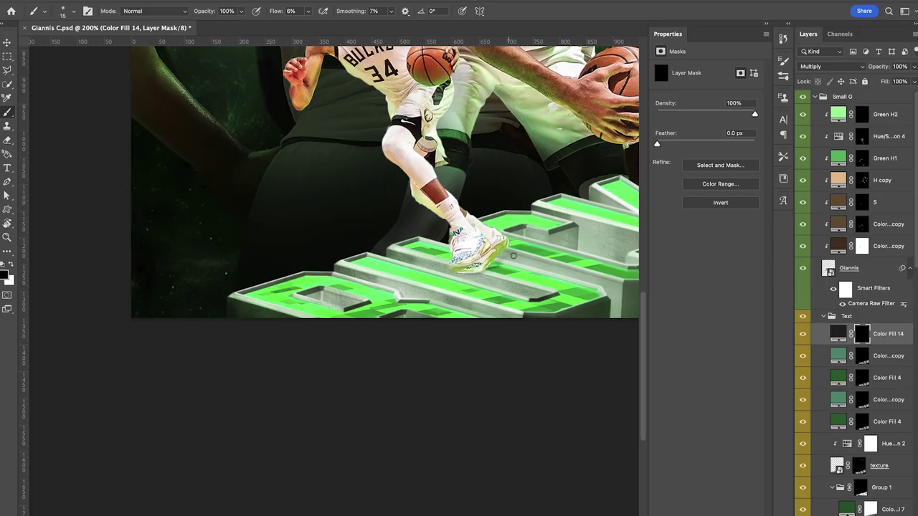
Step: Paint a faint contact shadow under the small player's shoe on Color Fill 14's mask, using a white size 20 brush at 2% flow
key(bracketright)
key(x)
drag(278, 11, 275, 12)
mouse_move(479, 271)
mouse_down()
mouse_move(502, 256)
mouse_move(472, 277)
mouse_move(509, 249)
mouse_up()
drag(468, 279, 477, 273)
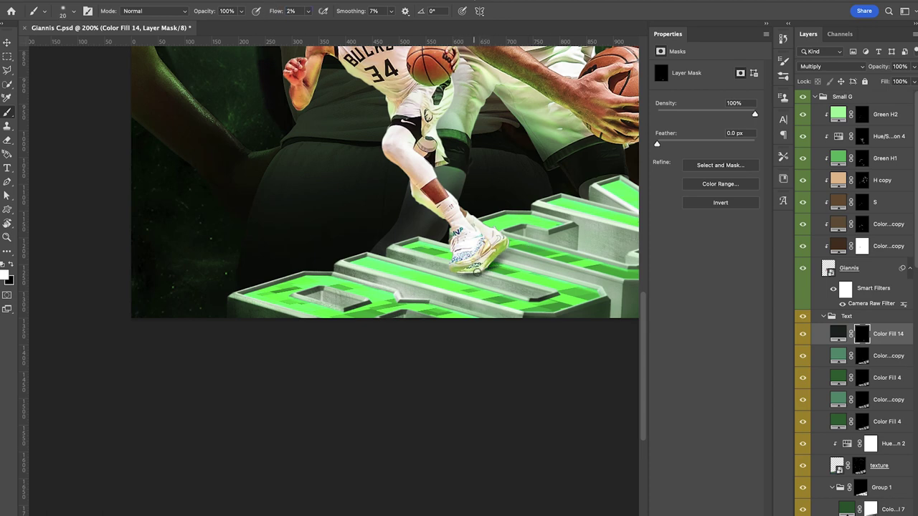
key(ctrl+minus)
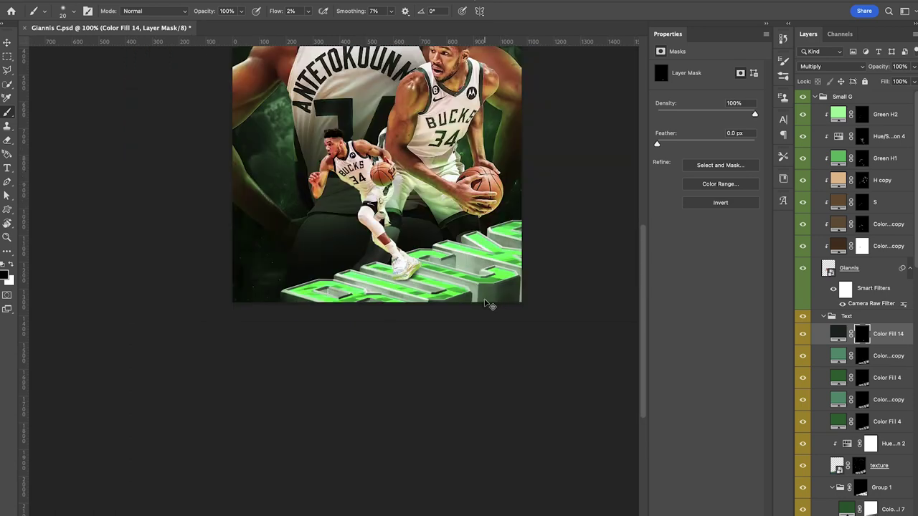
Step: Refine the contact shadow around the small player's shoe on Color Fill 14's mask with a size 10 brush
key(ctrl+plus)
key(ctrl+plus)
key(bracketleft)
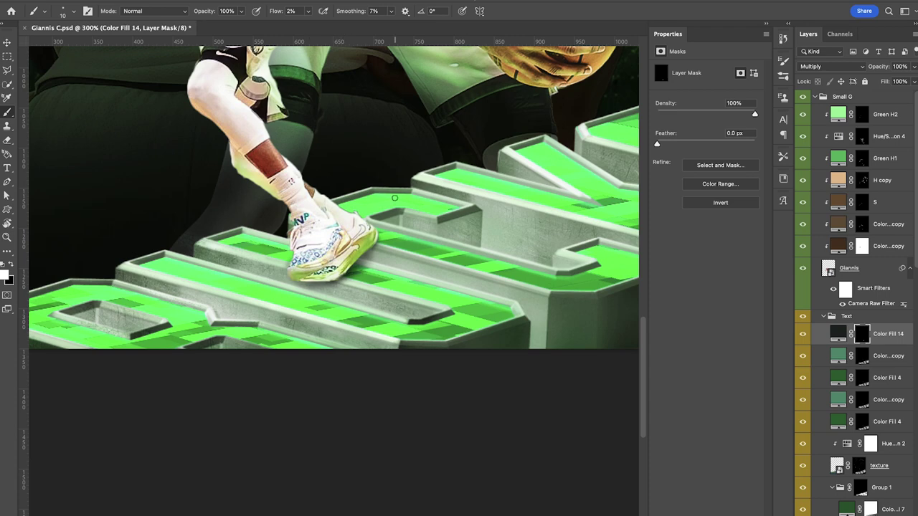
key(ctrl+plus)
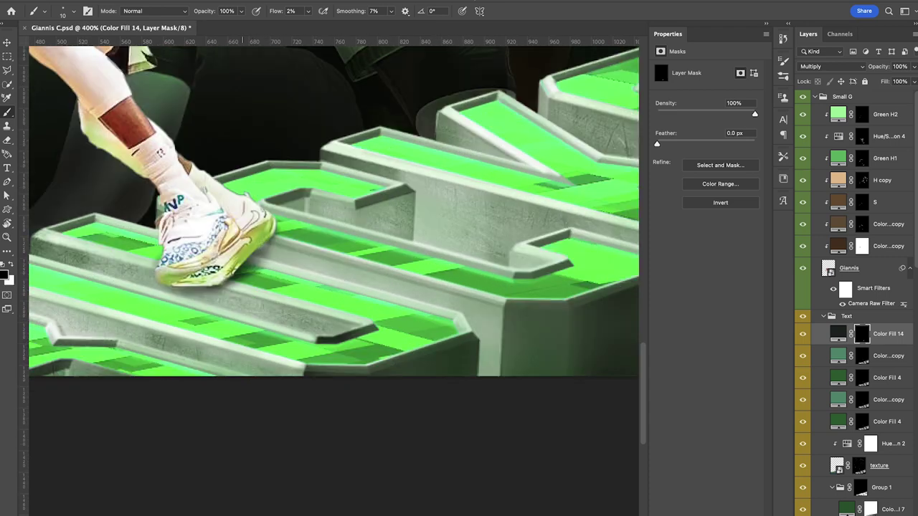
key(ctrl+minus)
key(ctrl+minus)
Step: Set the white brush to size 35 for broader shadow strokes on the lettering beside the small player's shoe
key(bracketright)
key(bracketright)
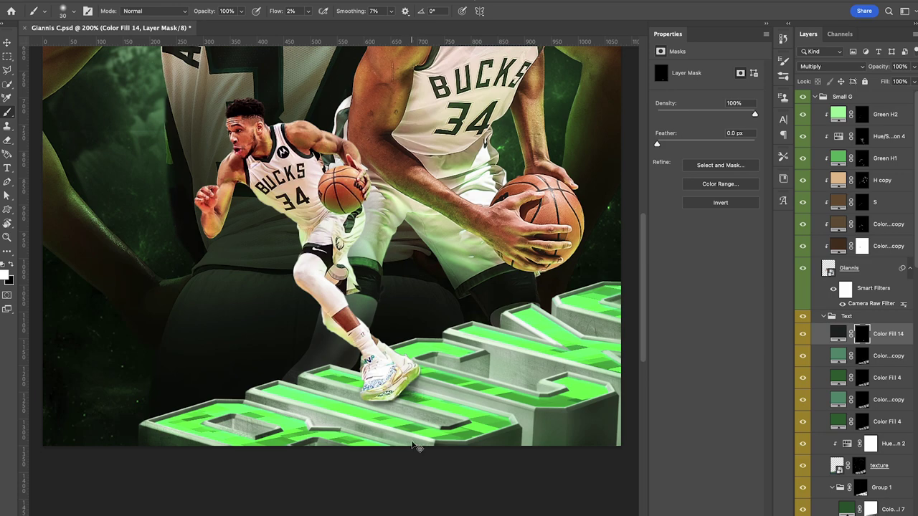
key(ctrl+minus)
key(ctrl+plus)
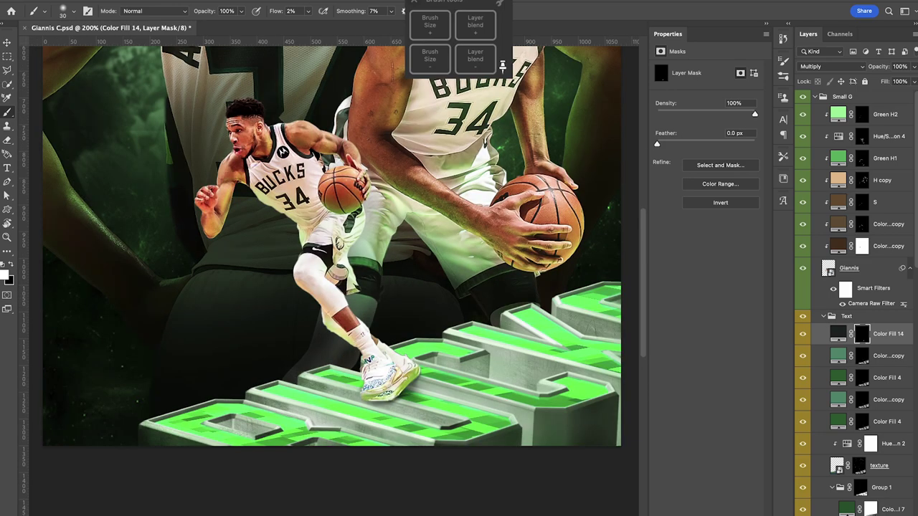
key(bracketleft)
key(bracketleft)
key(bracketleft)
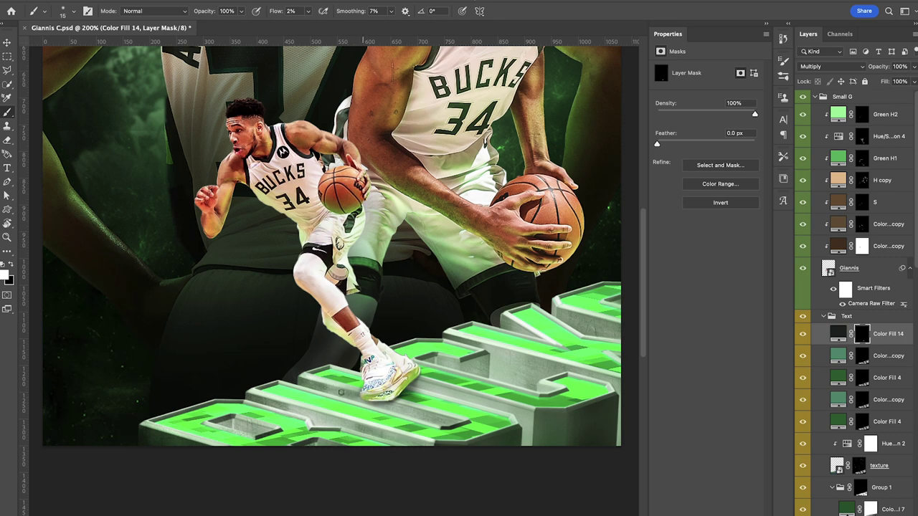
key(bracketright)
key(bracketright)
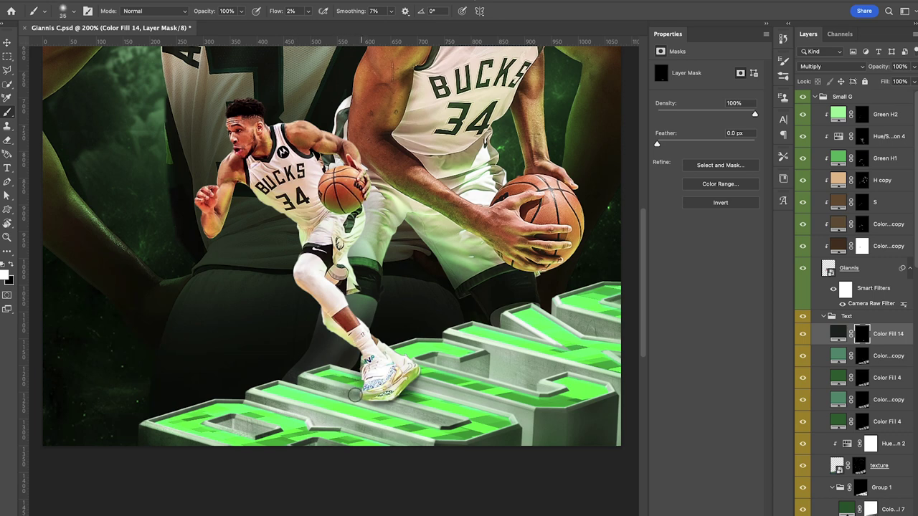